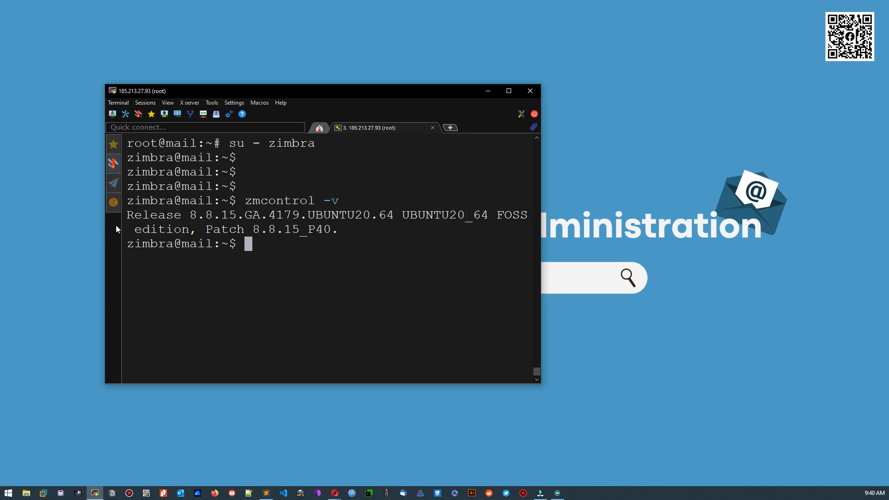
Check the status of all Zimbra services with zmcontrol status and reposition the terminal so the full list fits.
left_click_drag(127, 215, 232, 214)
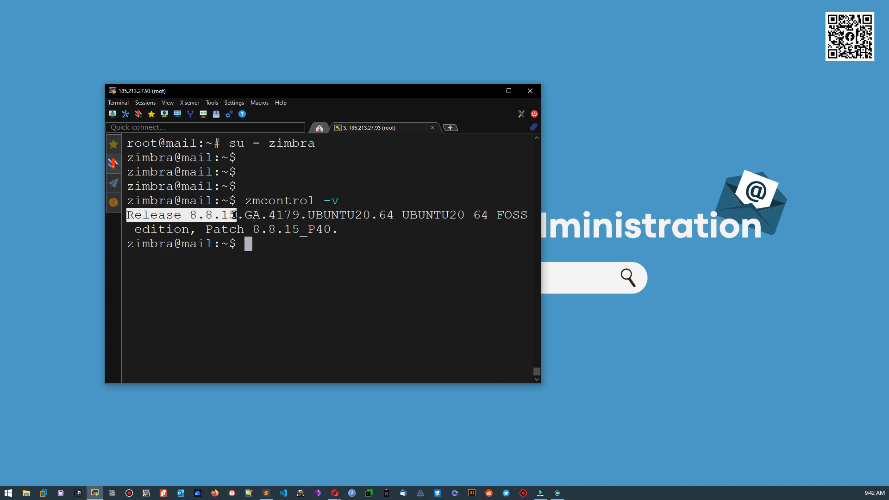
left_click(318, 292)
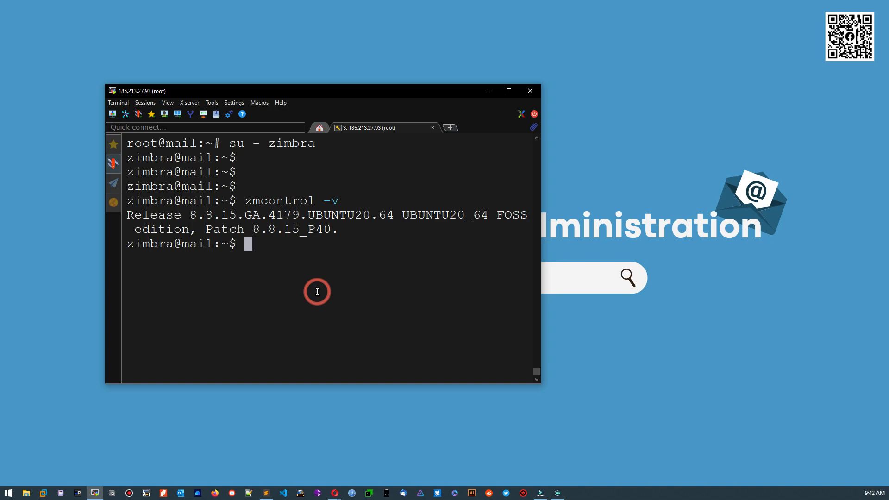
type("zmcot")
key("BackSpace")
type("ntrol ")
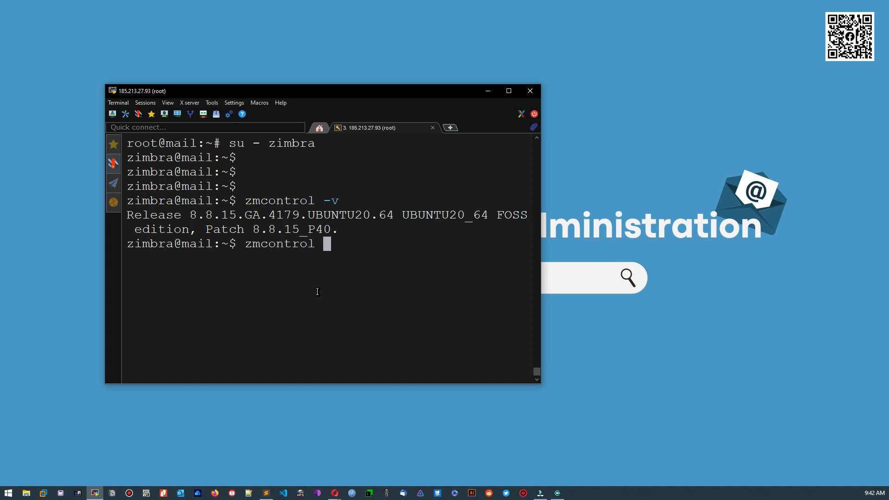
type("status")
key("Return")
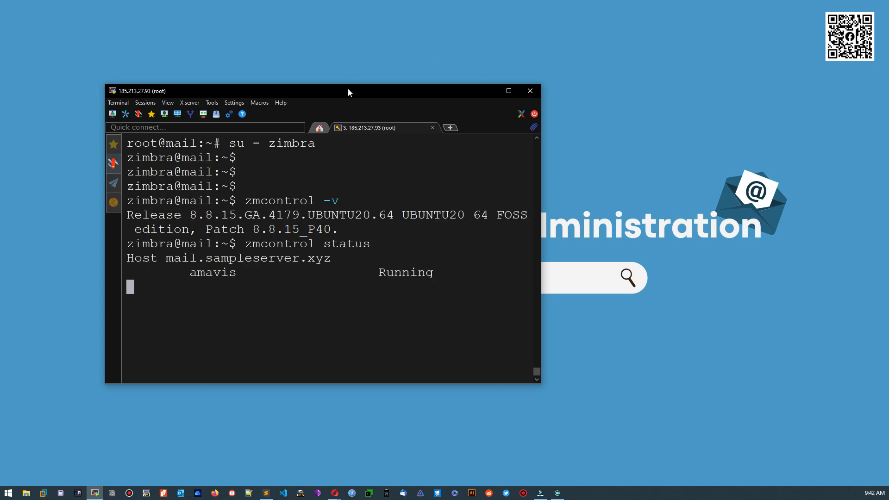
left_click_drag(350, 87, 356, 7)
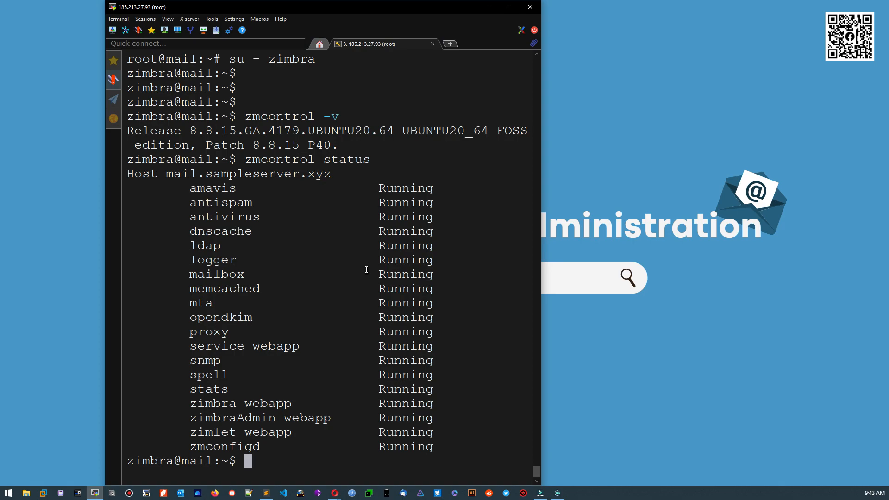
List the mail server's network interfaces with ip a s and highlight the eth0 IPv4 address.
type("ip a s")
key("Return")
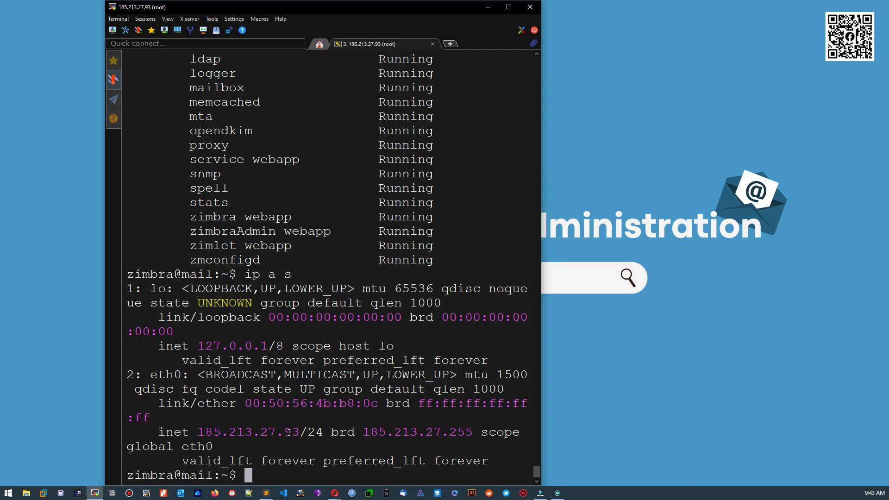
left_click_drag(197, 432, 295, 430)
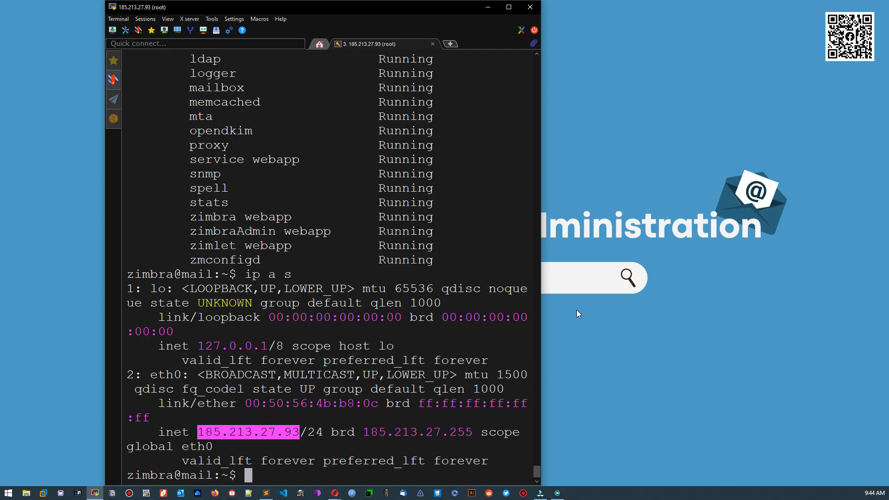
Open a Windows Command Prompt and arrange its window beside the SSH terminal.
left_click_drag(279, 13, 178, 17)
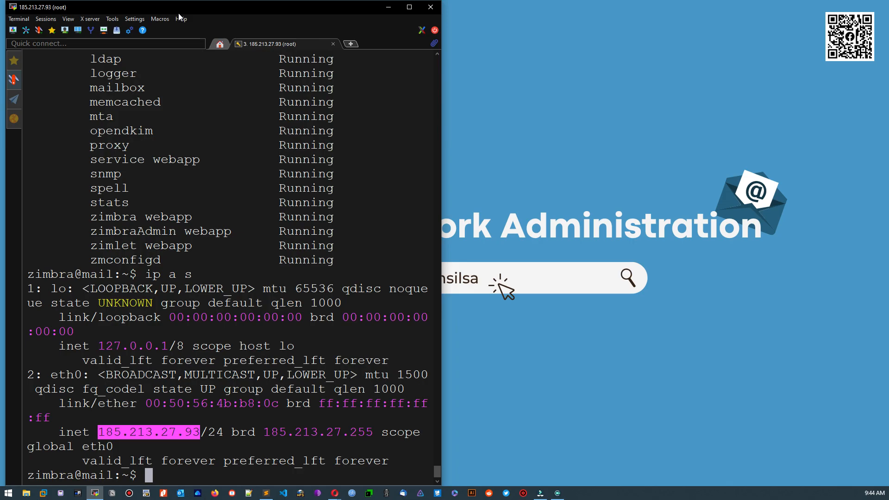
key("Return")
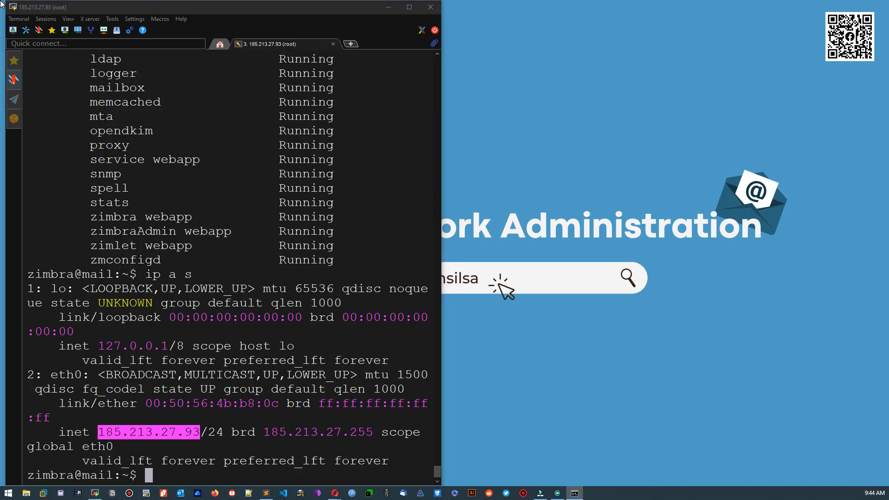
left_click_drag(0, 225, 667, 136)
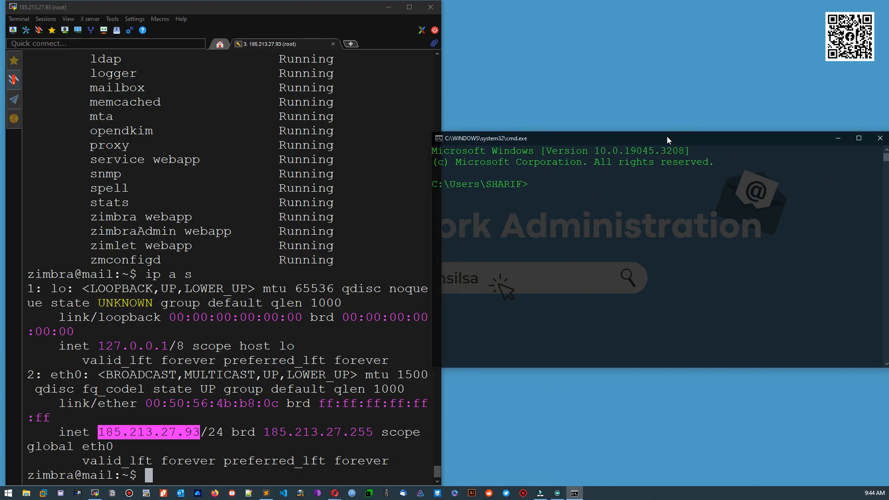
left_click(701, 239)
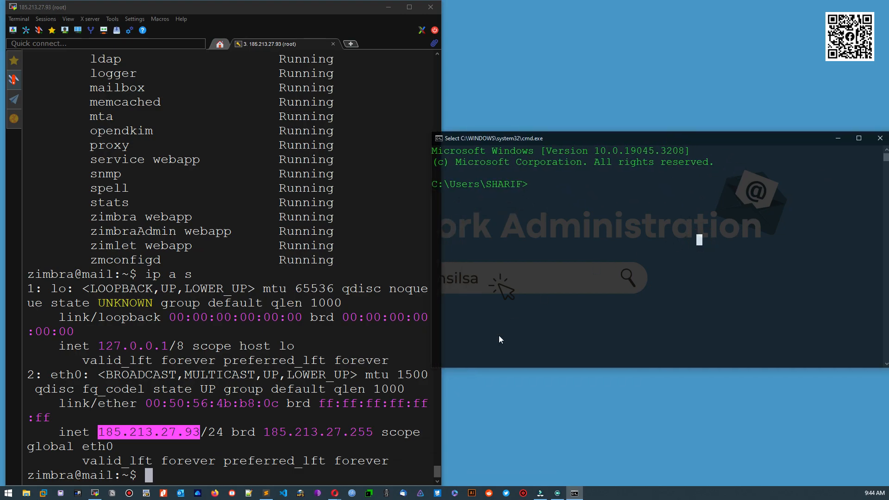
Copy the host name mail.sampleserver.xyz from the Zimbra status output and ping it continuously with ping -t in the Command Prompt.
scroll(216, 251, "up", 2)
scroll(215, 251, "up", 1)
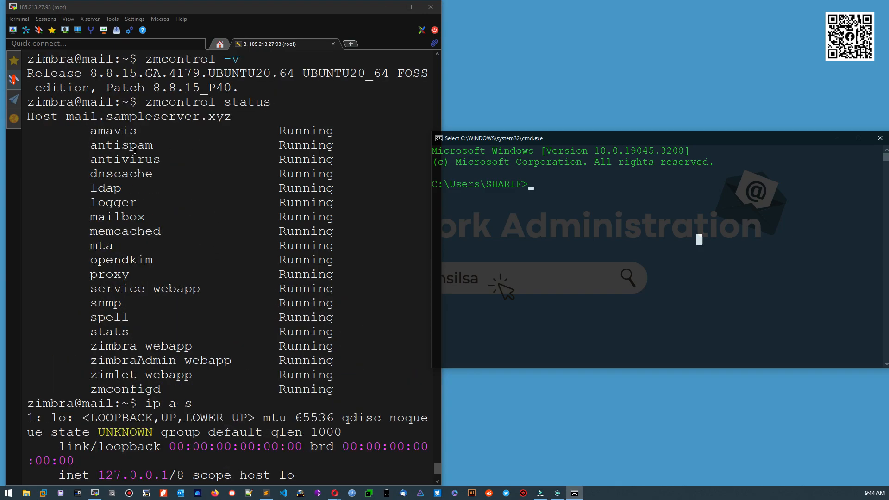
left_click_drag(67, 118, 232, 117)
left_click(561, 223)
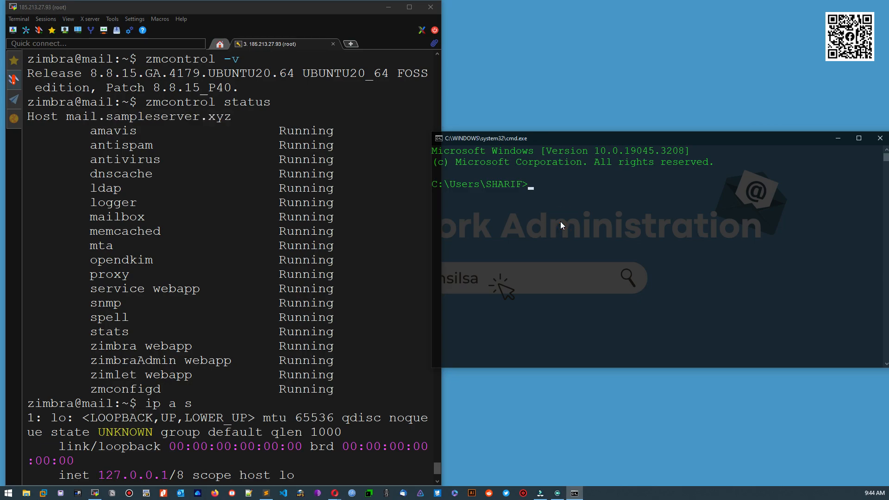
left_click_drag(67, 118, 228, 119)
key("ctrl+c")
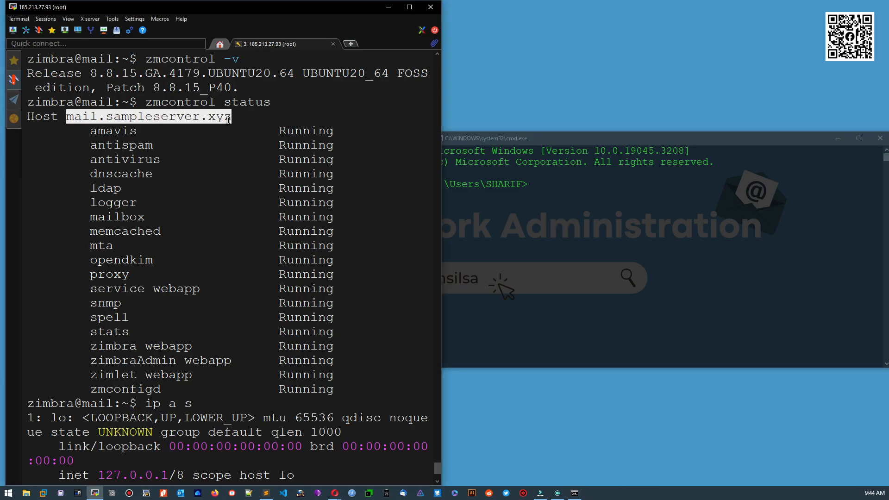
left_click(594, 195)
type("ping")
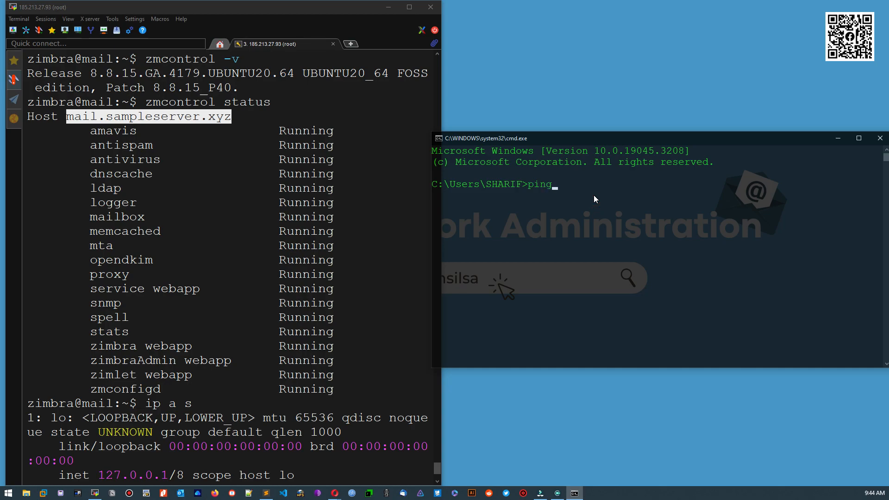
type(" -t")
right_click(593, 196)
key("Return")
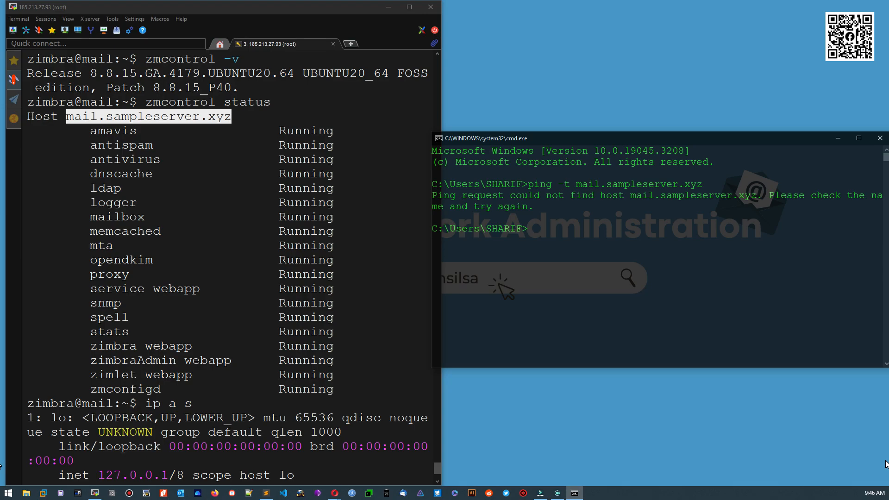
Highlight the domain part sampleserver.xyz in the ping command.
left_click(614, 285)
left_click_drag(608, 182, 699, 182)
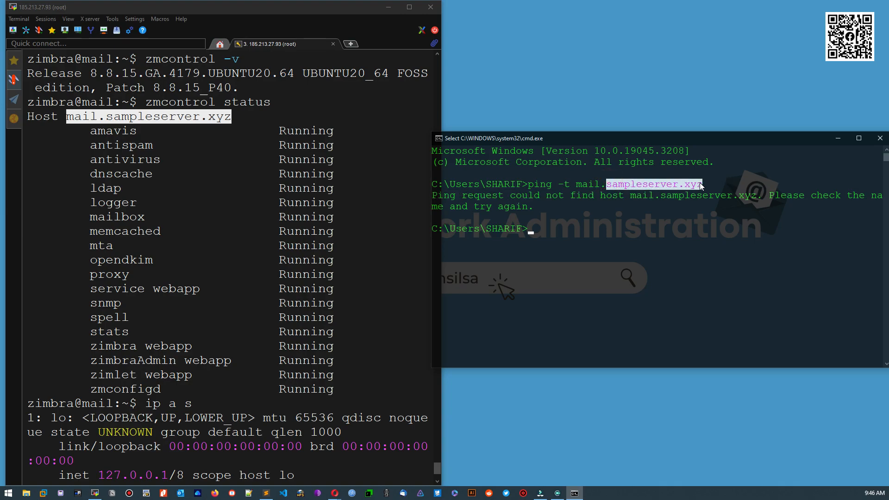
left_click(667, 281)
key("Return")
key("Return")
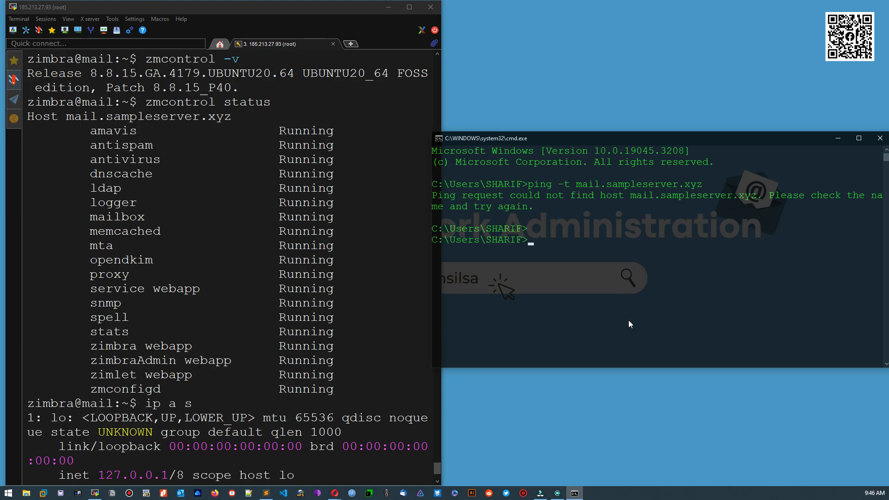
left_click_drag(610, 186, 701, 185)
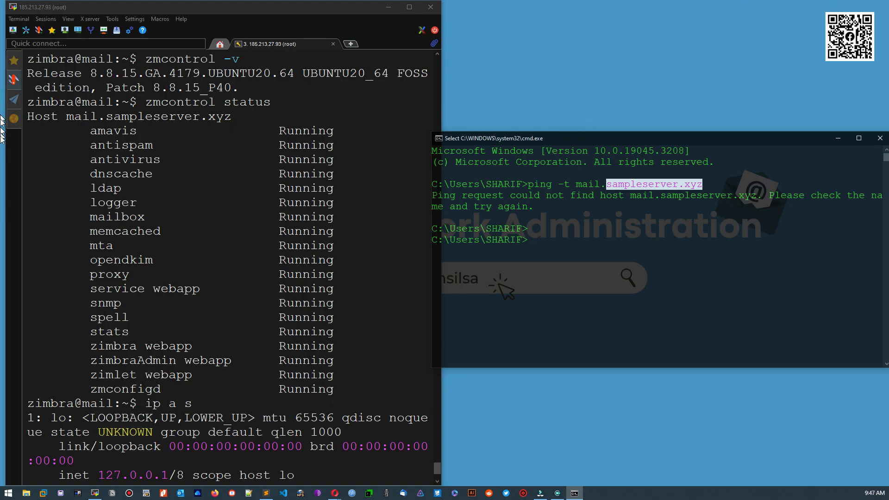
Switch to the Opera browser with the Namecheap website and place its window beside the terminal.
left_click(3, 160)
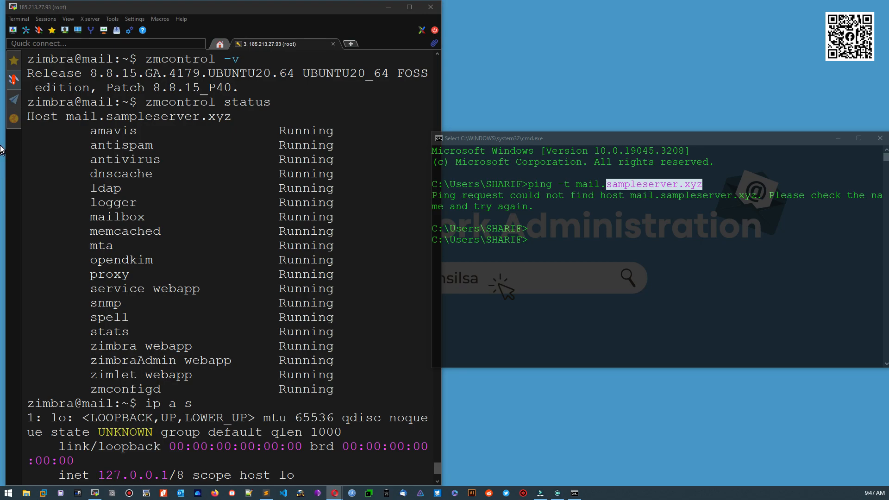
left_click_drag(1, 155, 667, 50)
mouse_move(837, 122)
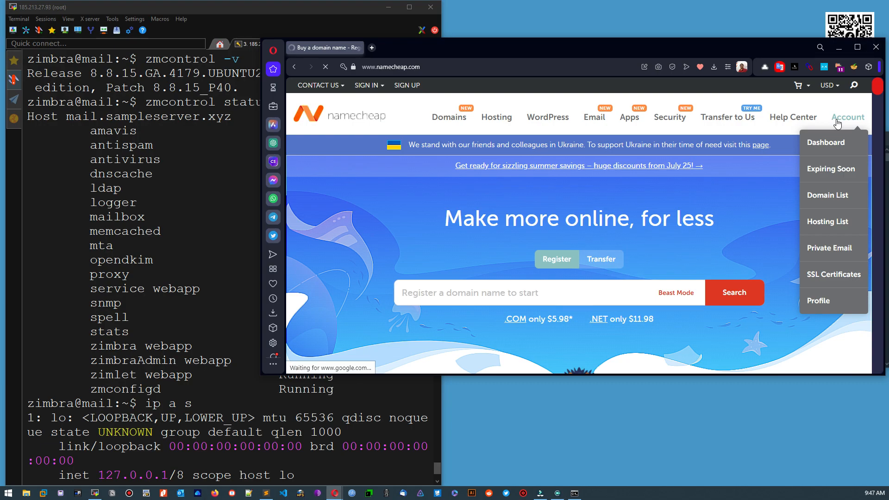
Sign in to the Namecheap account with the saved credentials and enter the OTP verification code.
left_click(837, 119)
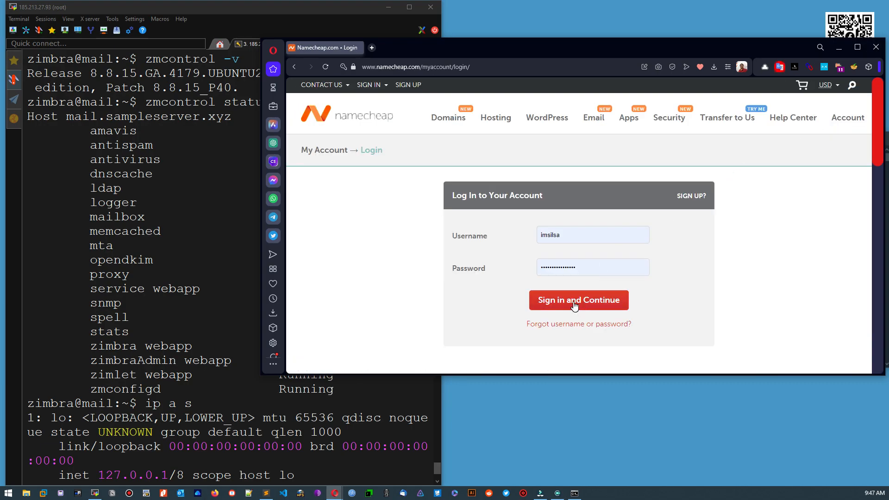
left_click(599, 311)
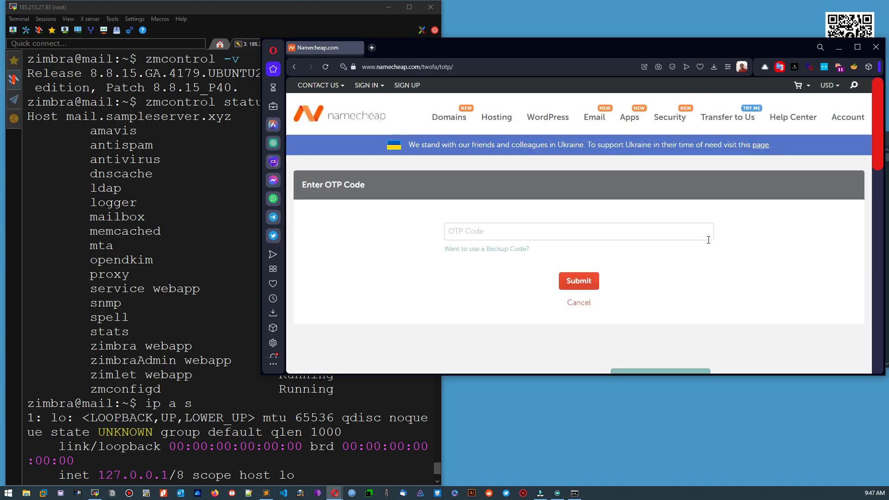
left_click(525, 235)
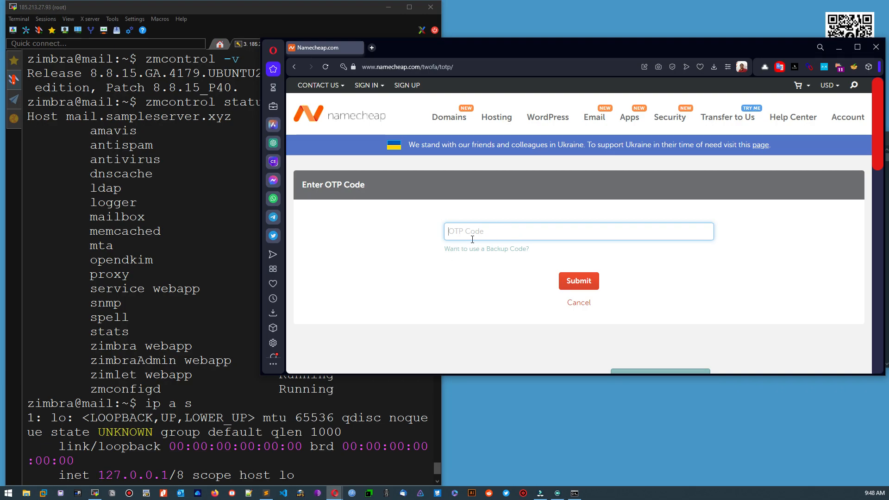
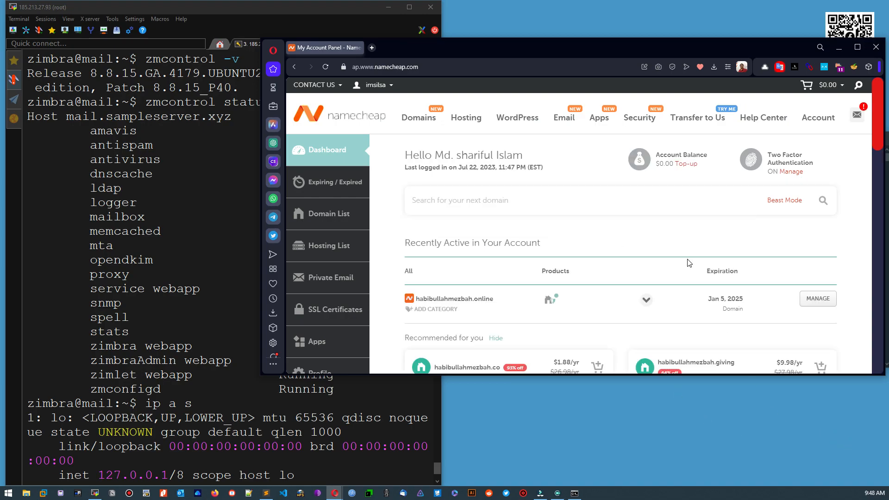
left_click(411, 118)
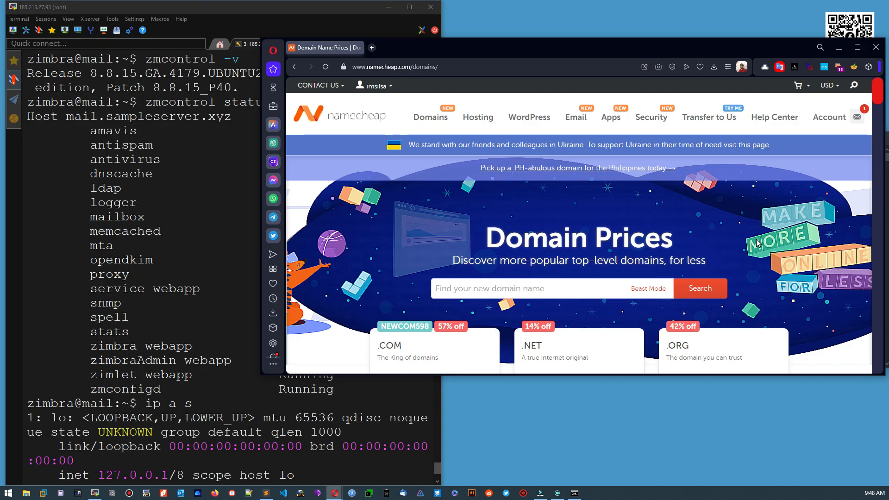
mouse_move(847, 132)
left_click(811, 144)
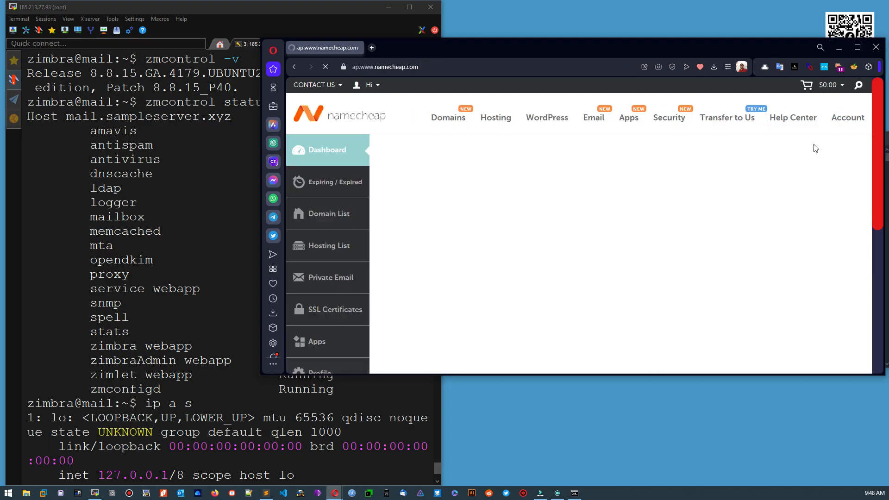
Open the management page of the sampleserver.xyz domain from the account dashboard.
scroll(767, 245, "down", 3)
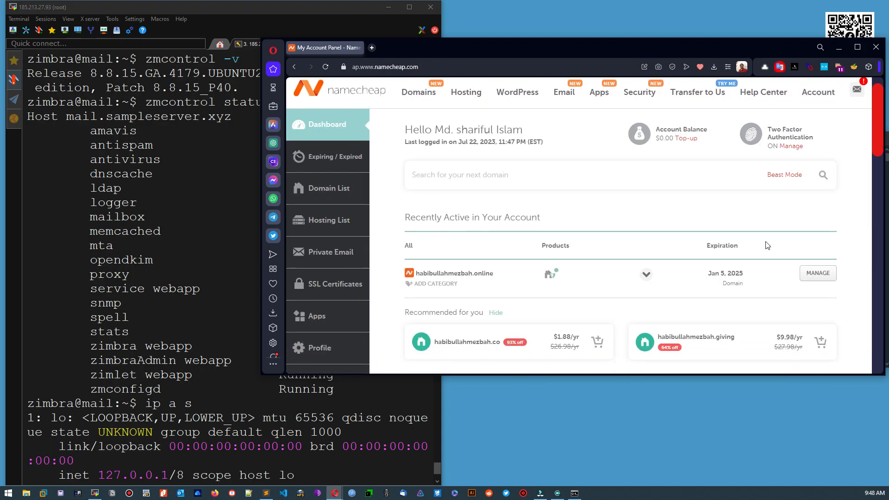
scroll(768, 246, "down", 4)
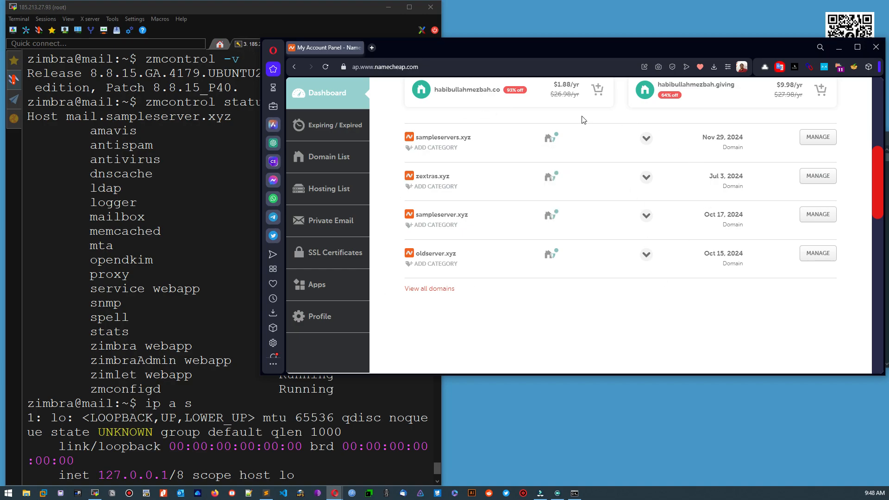
left_click(827, 221)
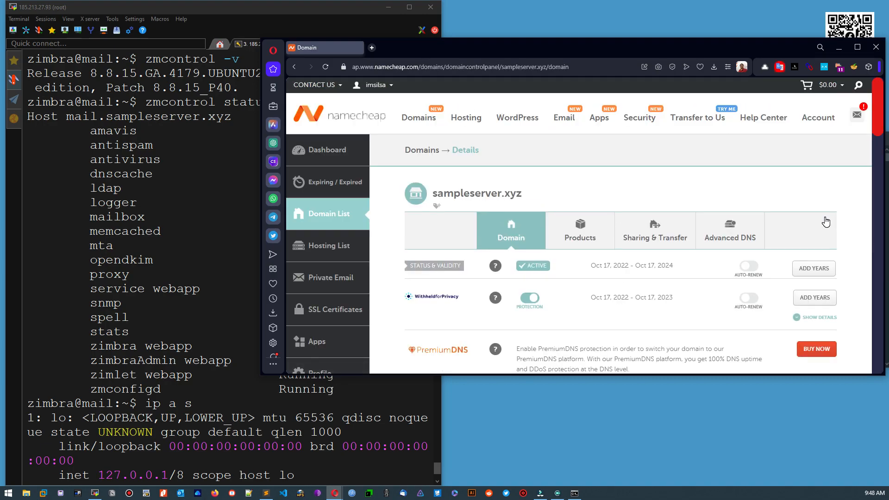
Maximize the browser and examine the custom DNS nameservers set for sampleserver.xyz, highlighting each Cloudflare entry.
scroll(759, 222, "down", 1)
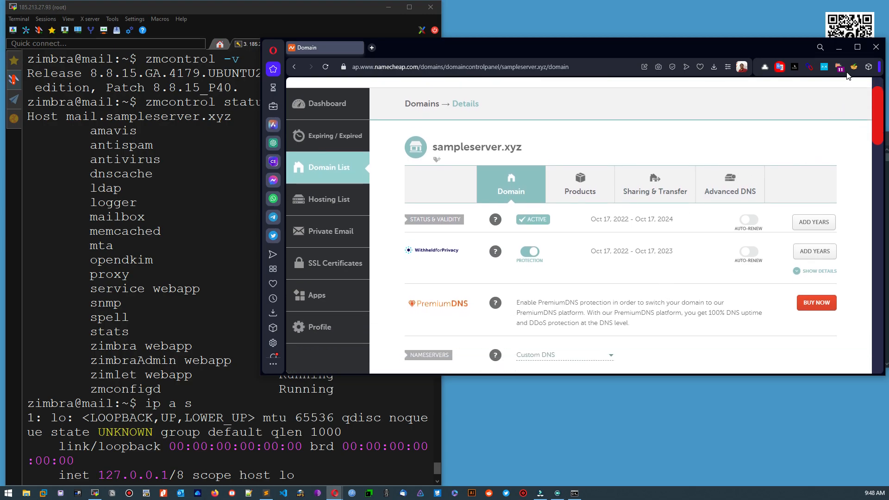
left_click(857, 47)
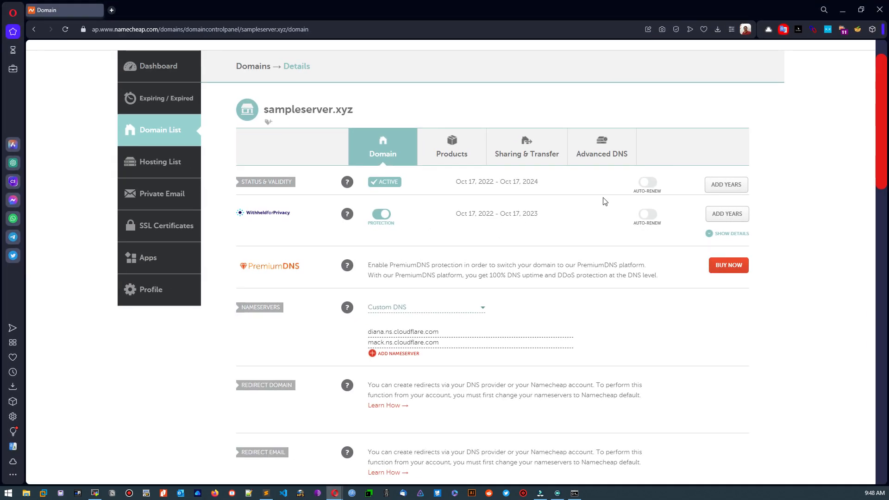
scroll(570, 298, "down", 1)
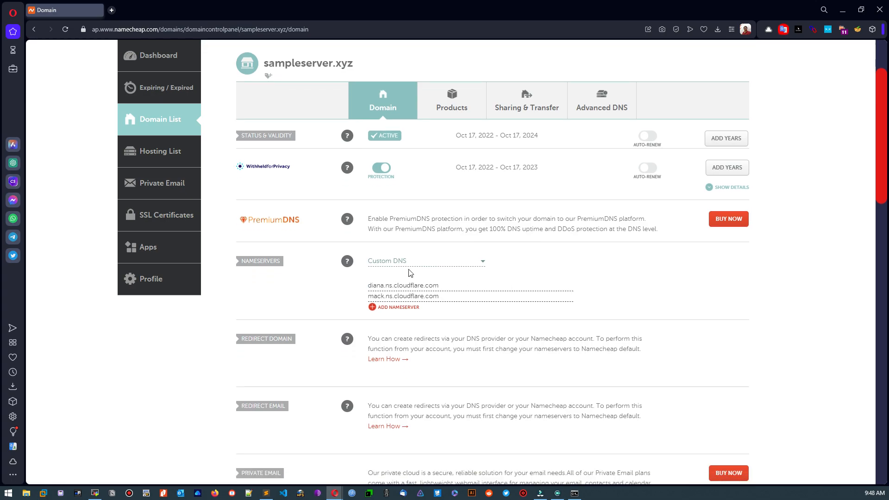
left_click_drag(442, 286, 370, 286)
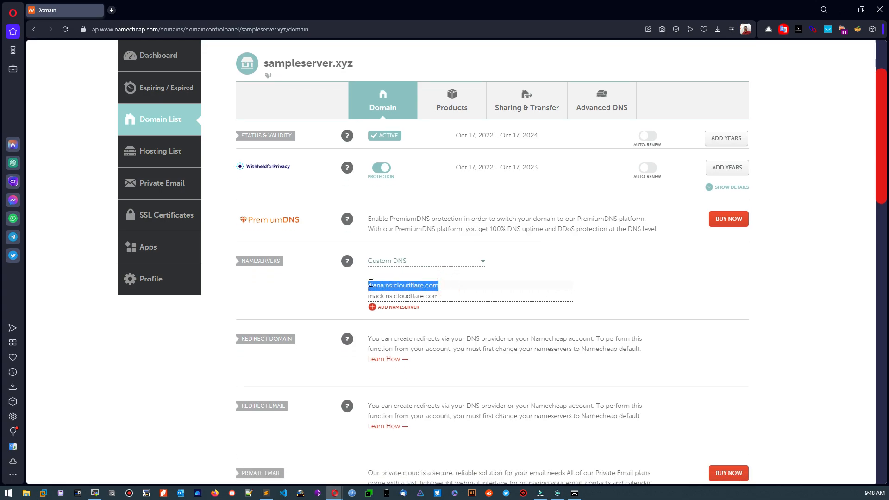
left_click_drag(451, 296, 372, 295)
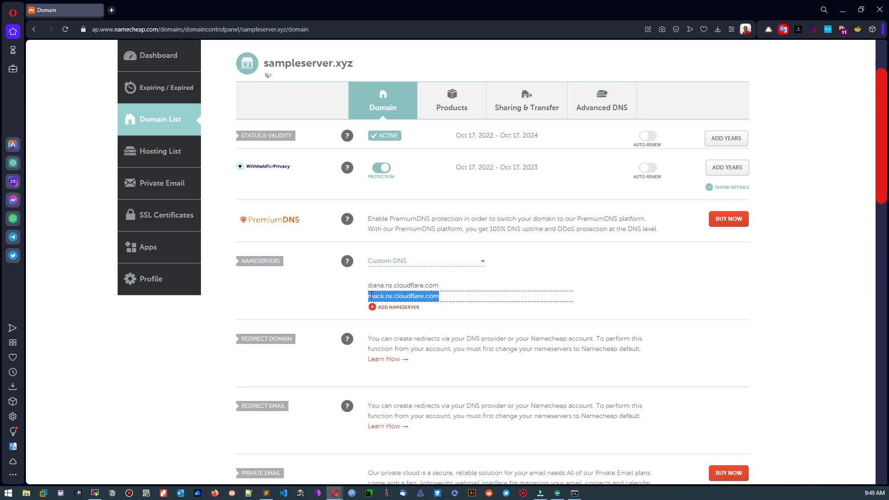
Switch the nameserver type of sampleserver.xyz to Namecheap BasicDNS, and return it to Custom DNS without saving.
left_click_drag(447, 288, 367, 288)
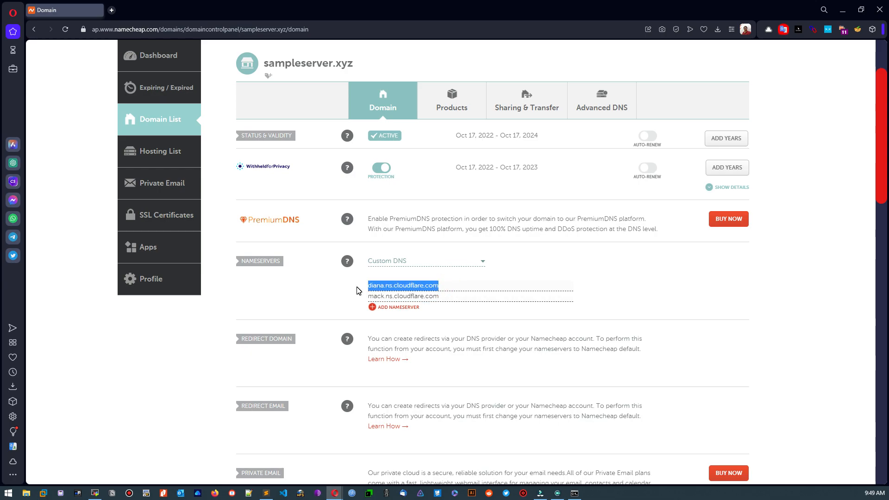
left_click(483, 261)
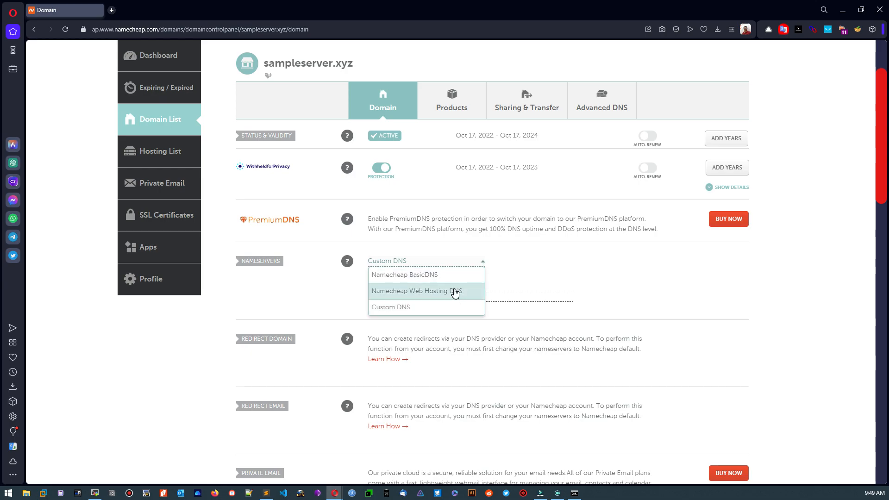
left_click(445, 278)
left_click(471, 261)
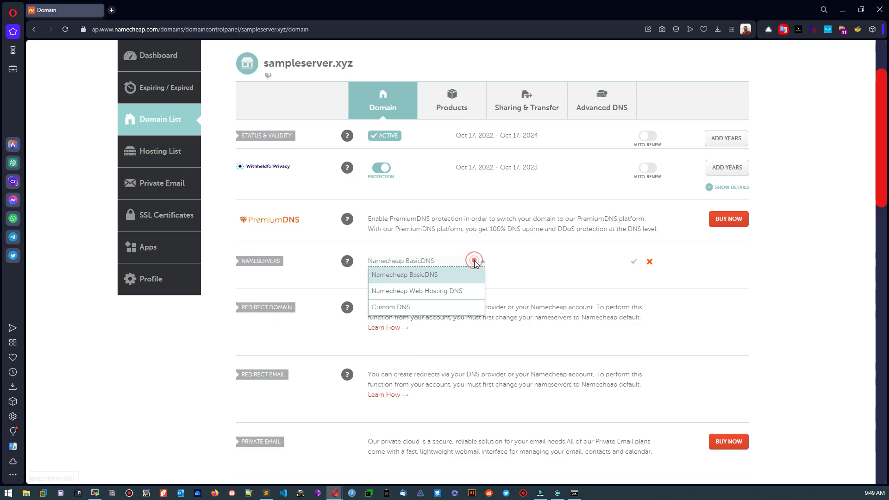
left_click(438, 306)
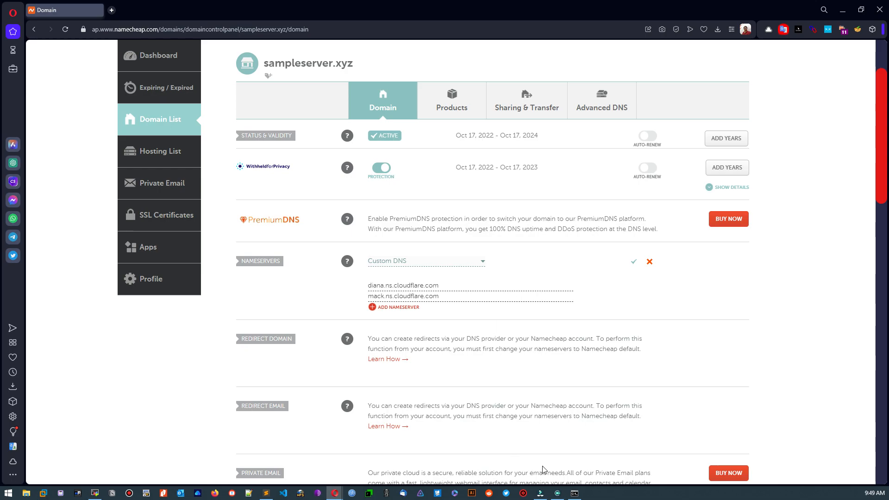
Switch to the Windows Command Prompt, highlight the domain in the earlier ping command, and start an interactive nslookup session.
left_click(574, 493)
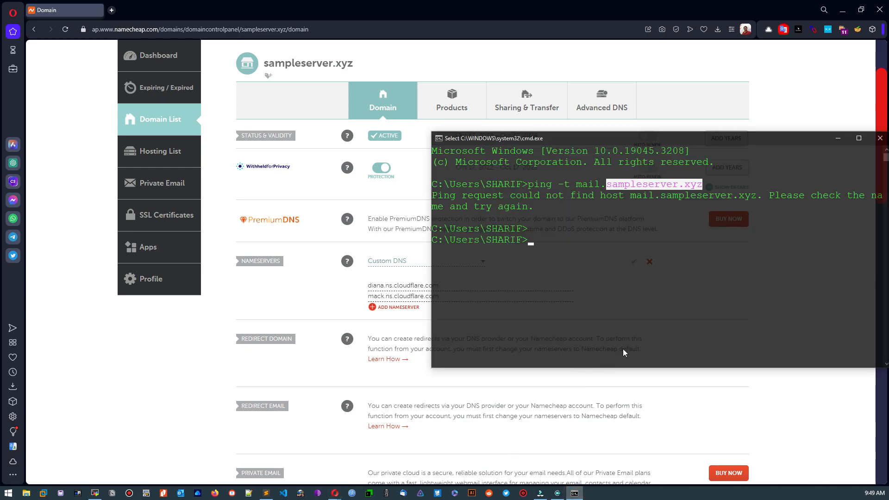
left_click(633, 306)
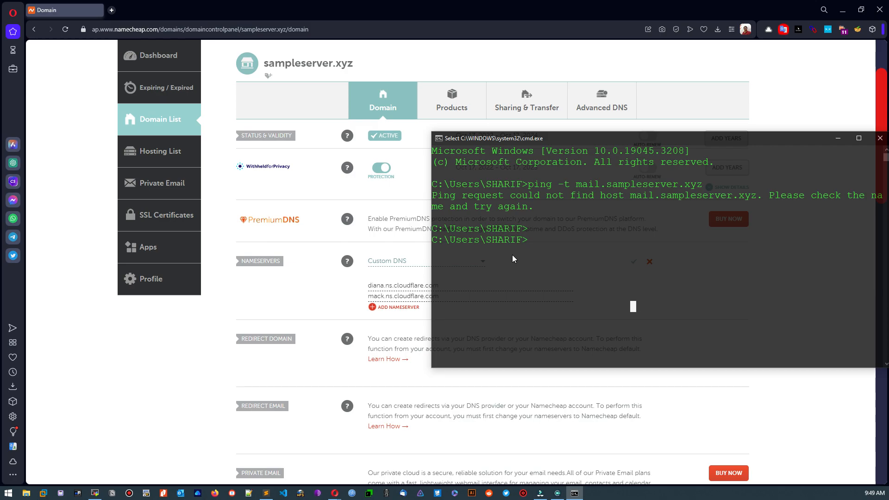
left_click(615, 265)
left_click_drag(607, 184, 700, 188)
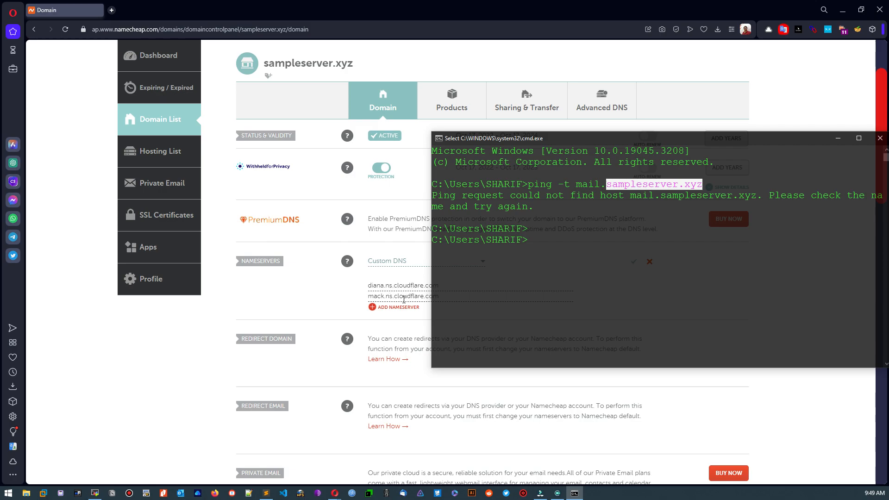
left_click(550, 298)
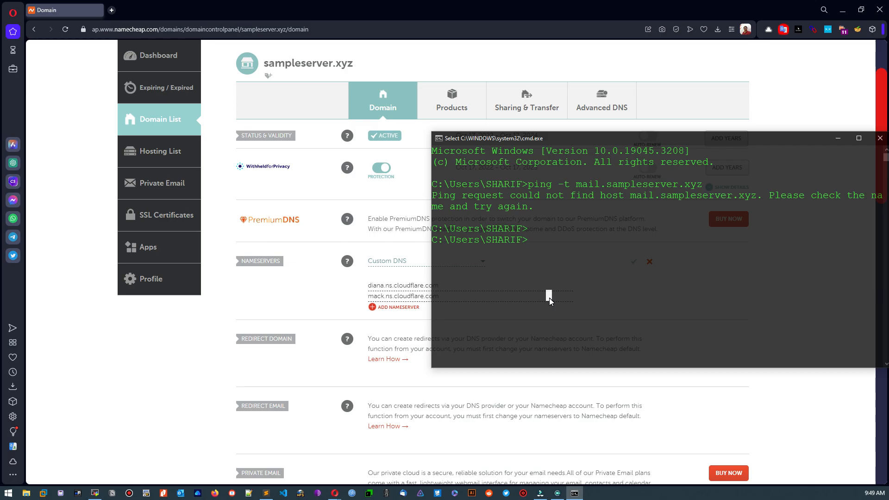
type("nslookup")
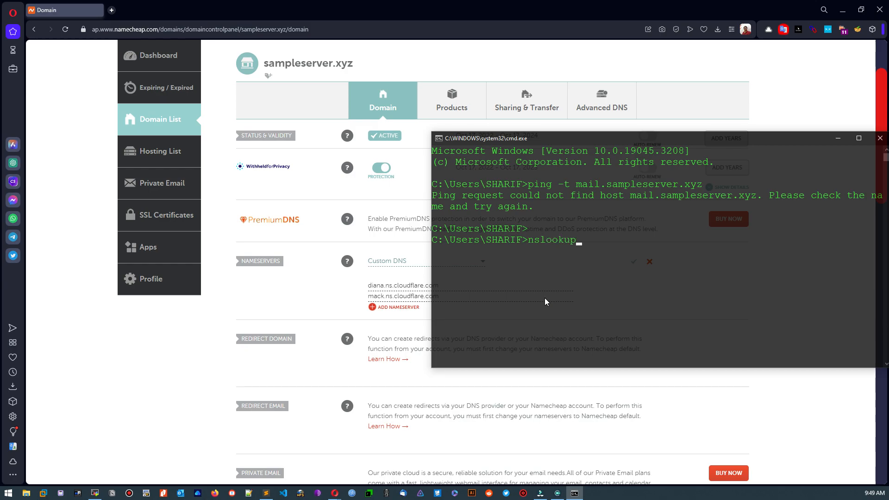
key("Return")
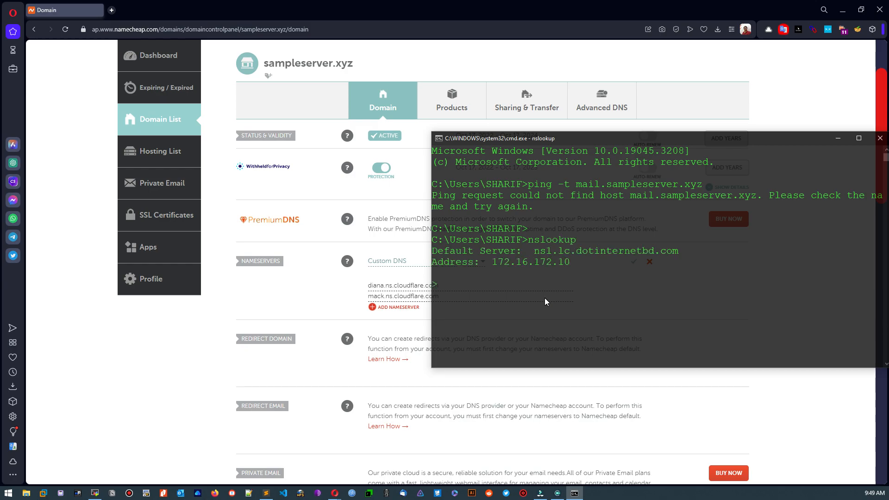
Set the nslookup server to 8.8.8.8 and highlight the command with its response.
type("server 8.8.8.8")
key("Return")
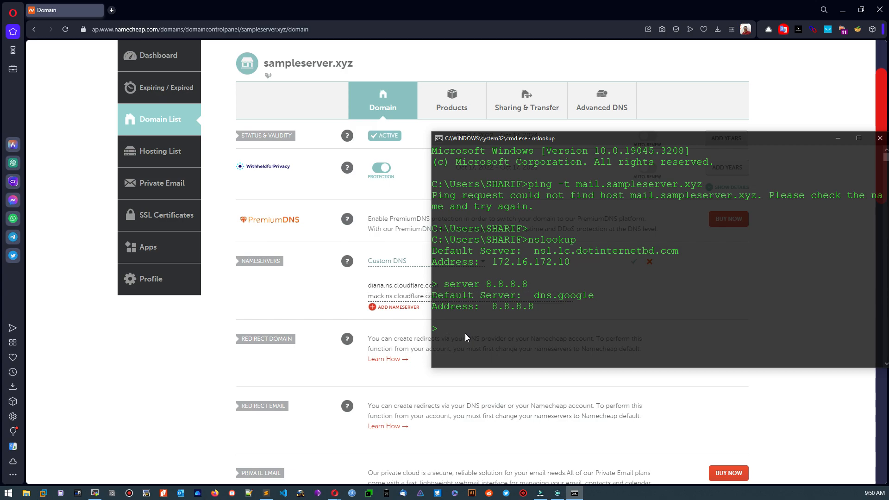
left_click_drag(444, 284, 551, 312)
left_click(539, 329)
key("Escape")
Change the nslookup server to 1.1.1.1 and add blank prompt lines below it.
type("server 1.1.1.1")
key("Return")
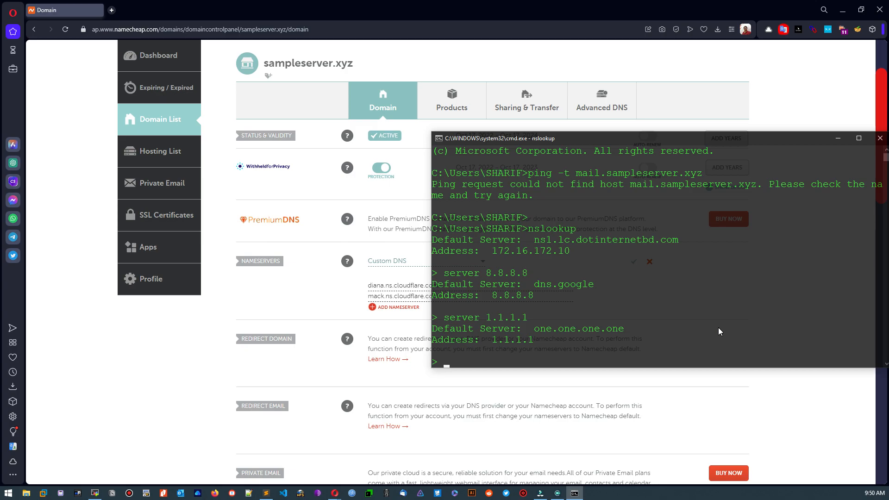
key("Return")
key("Return")
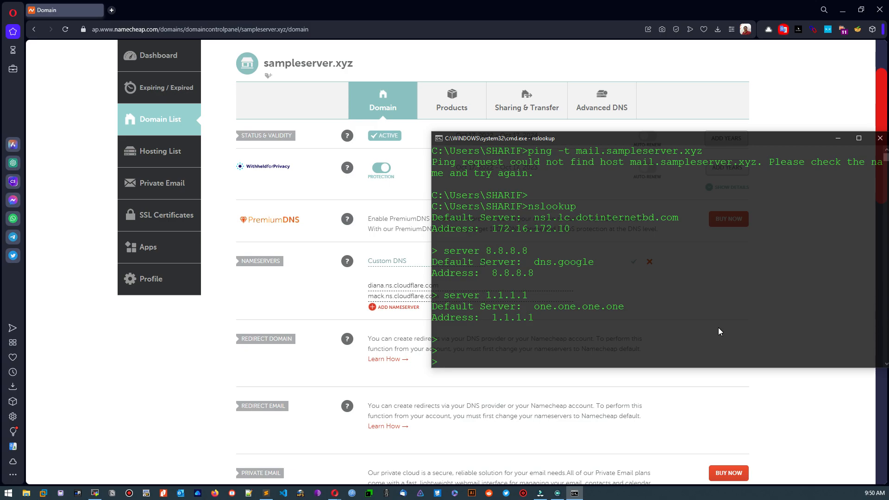
Set the nslookup server back to Google DNS at 8.8.8.8.
type("server 8.8.8.8")
key("Return")
key("Return")
key("Return")
key("Return")
key("Return")
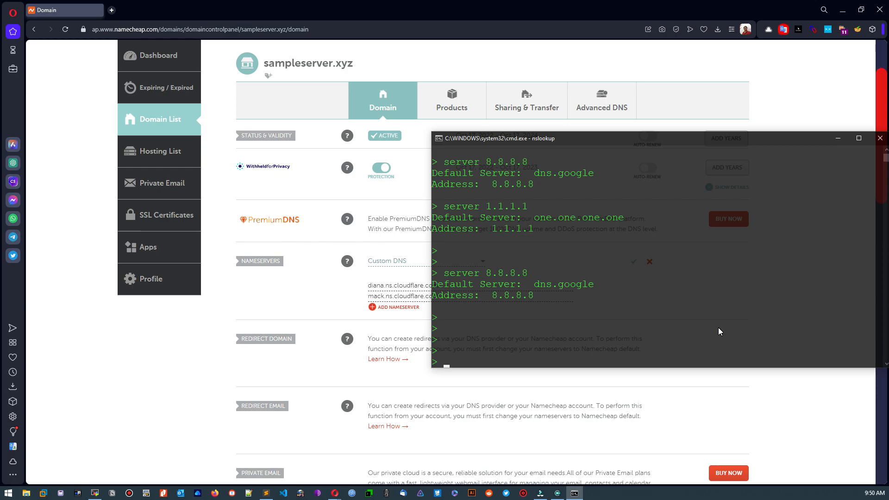
Query the NS records of sampleserver.xyz with set q=ns and compare them with the nameservers on the Namecheap page.
left_click(575, 494)
left_click(575, 493)
type("set q=ns")
key("Return")
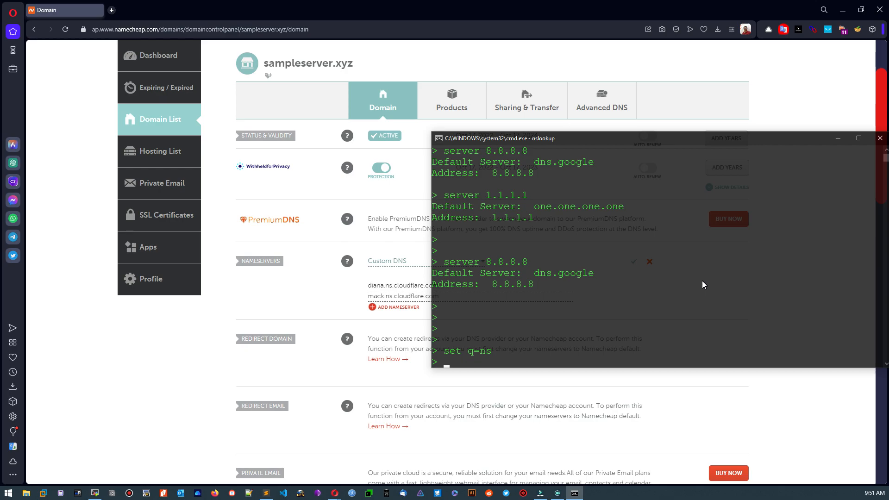
type("sampleserver.xyz")
key("Return")
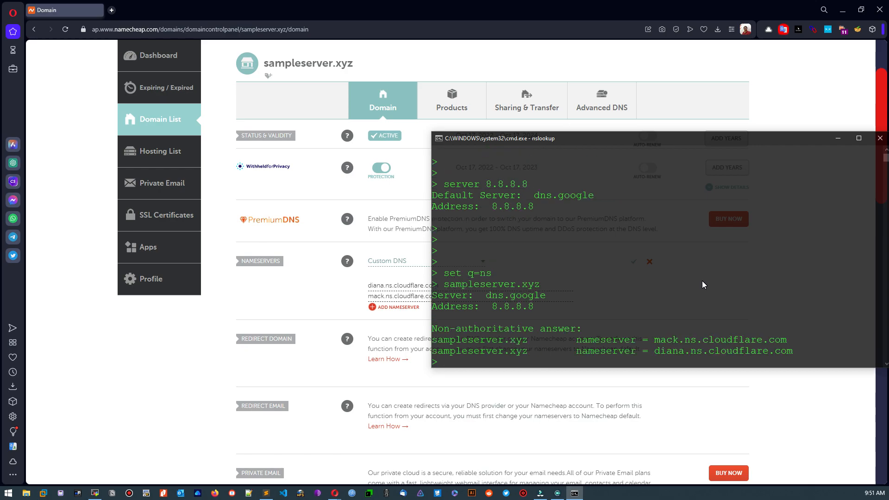
left_click_drag(674, 137, 662, 43)
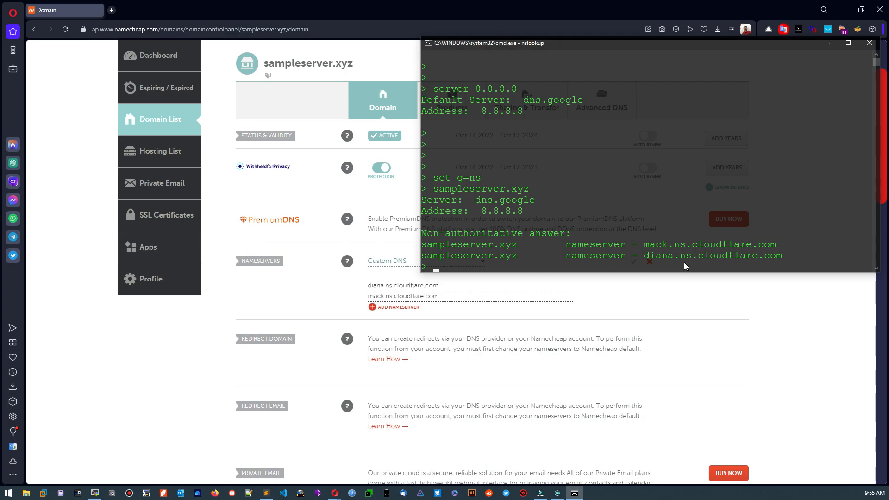
left_click_drag(607, 45, 612, 249)
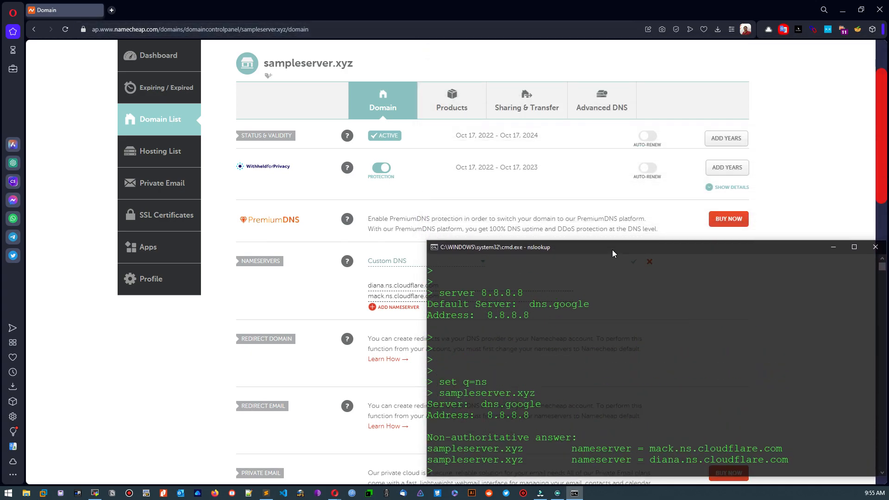
left_click(111, 11)
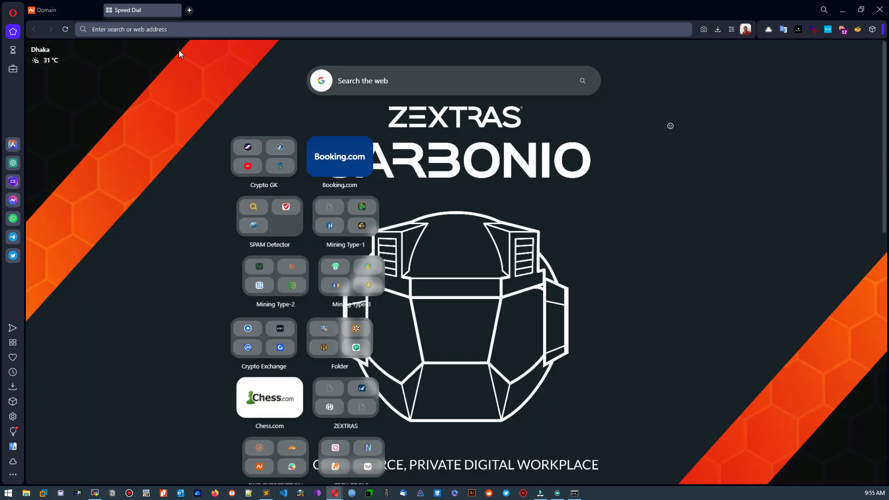
type("m")
key("BackSpace")
key("BackSpace")
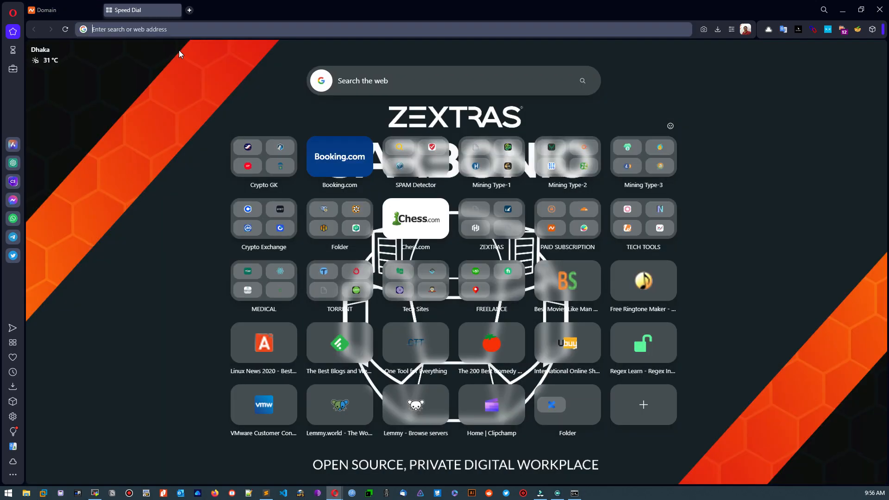
type("https")
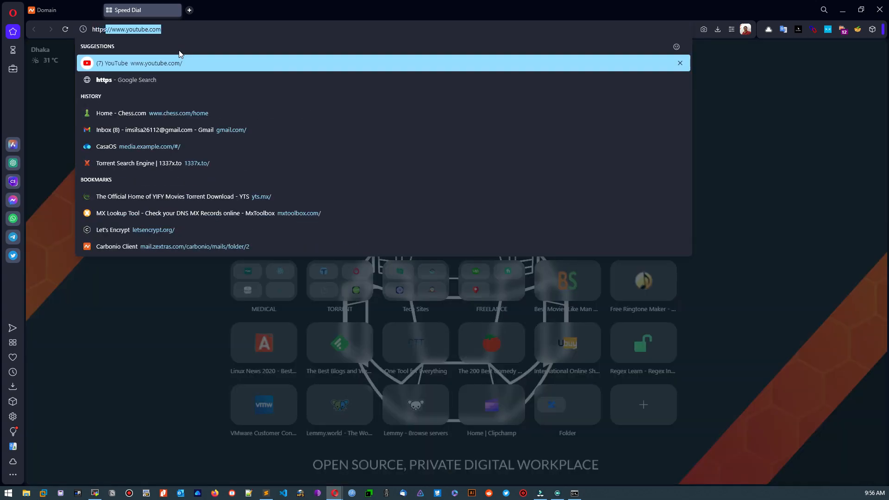
type("://m")
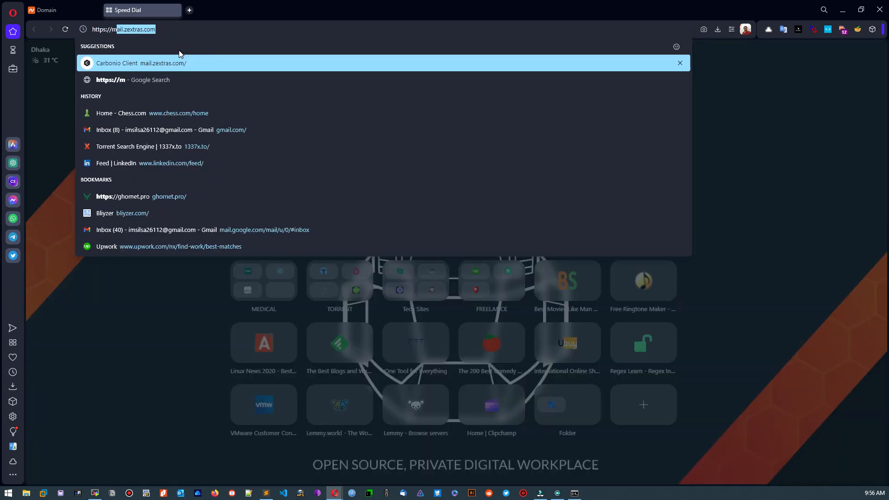
type("ail.sample")
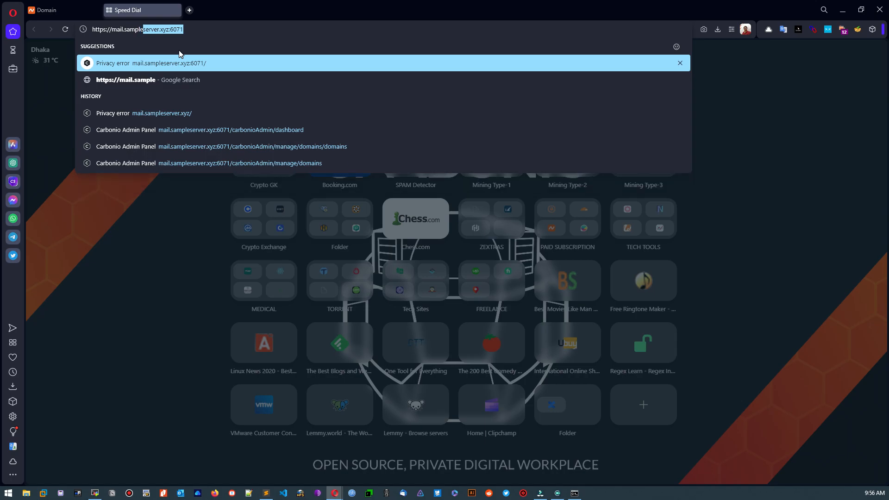
type("server.xyz")
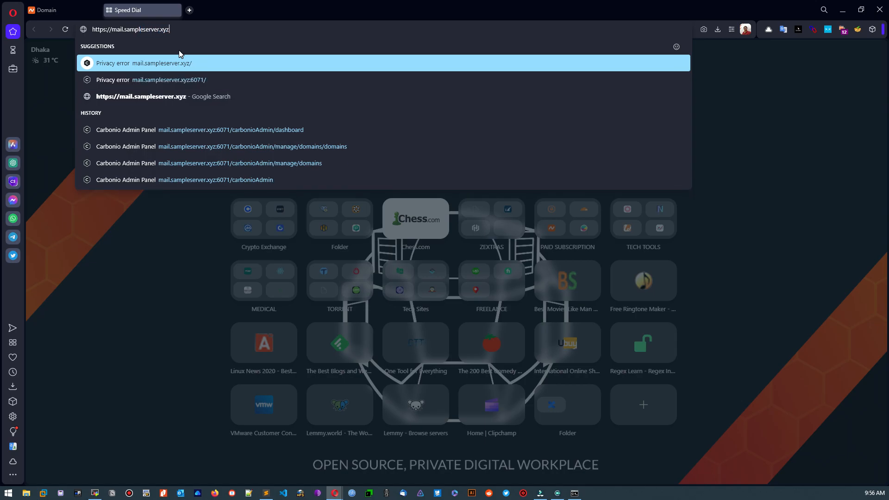
key("Return")
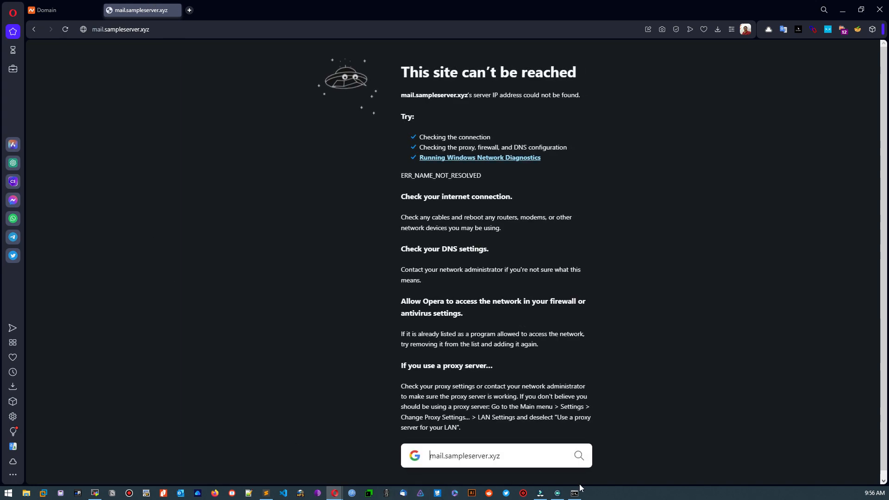
Check the mail host name in the zmcontrol status output of the SSH terminal and return to the browser.
left_click(95, 494)
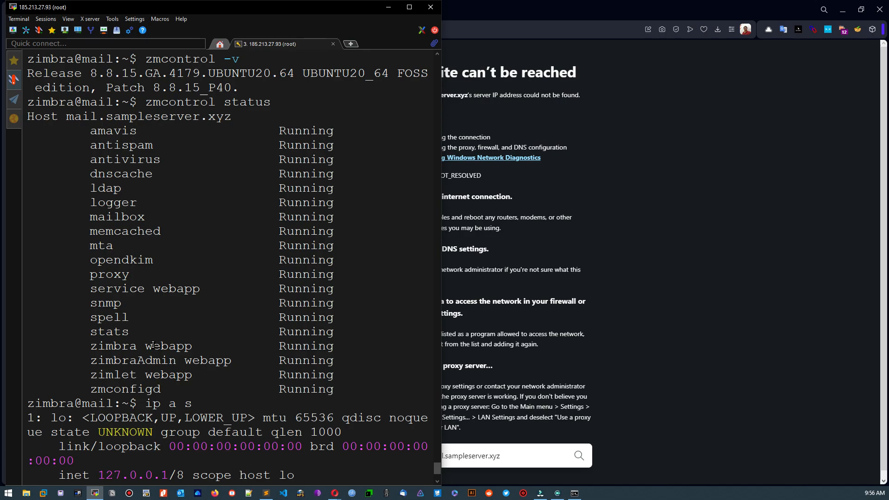
scroll(153, 345, "up", 2)
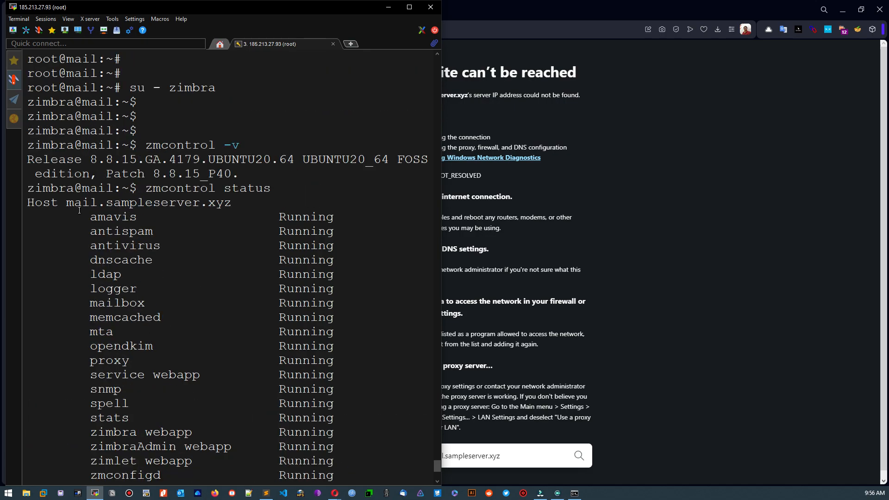
left_click_drag(66, 204, 231, 203)
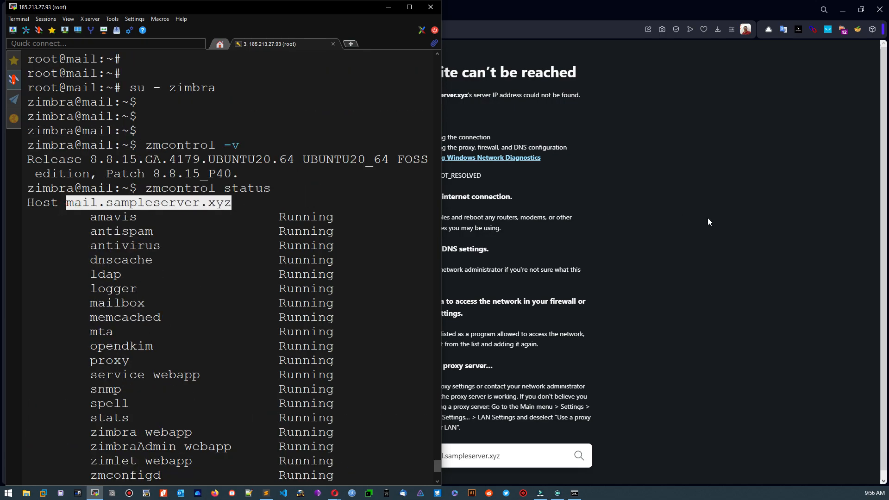
left_click(708, 218)
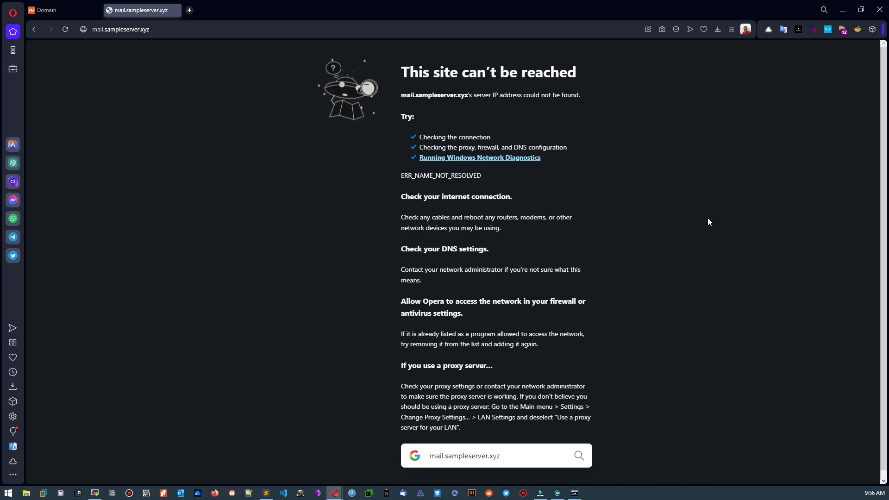
left_click(95, 493)
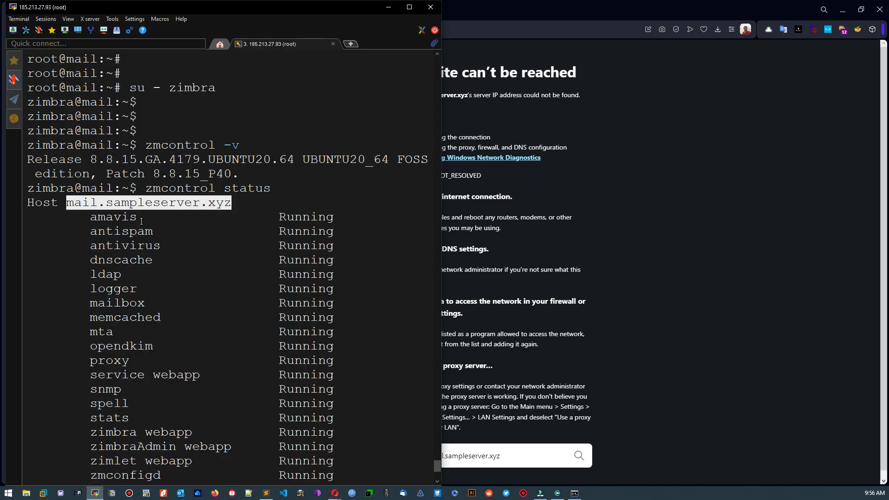
left_click(684, 240)
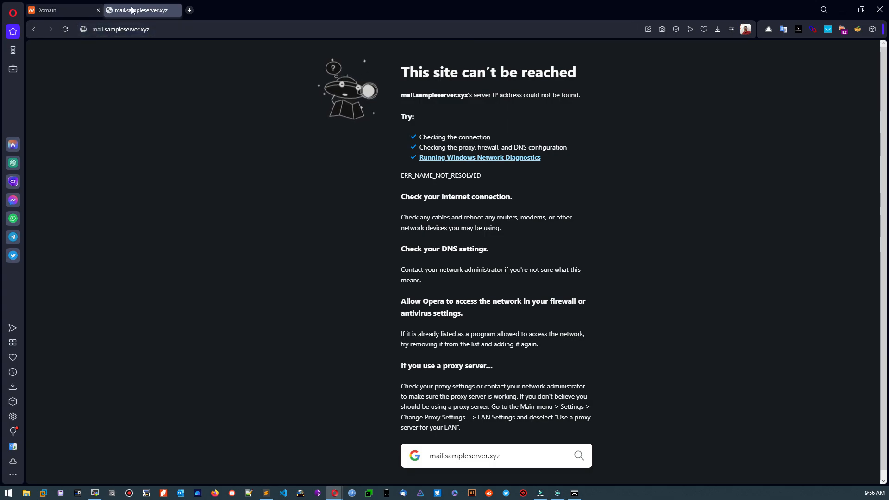
Open the Cloudflare dashboard in a new browser tab and open the overview of the sampleserver.xyz site.
left_click(189, 10)
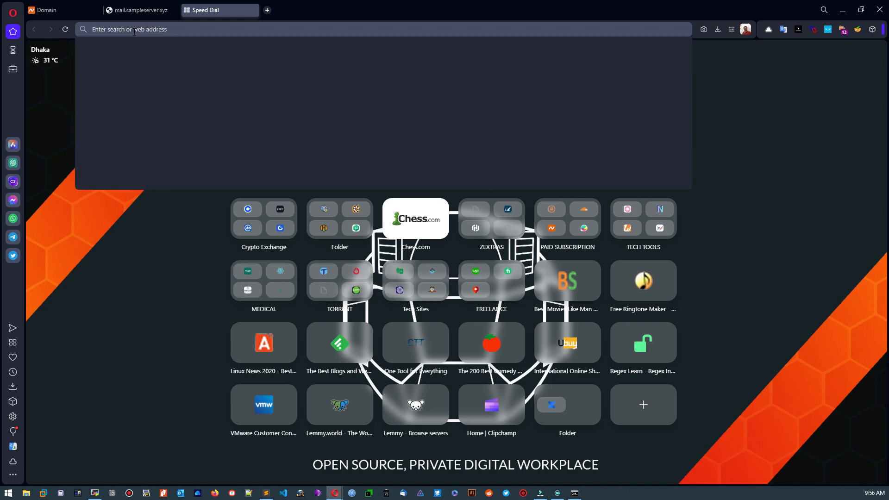
type("clou")
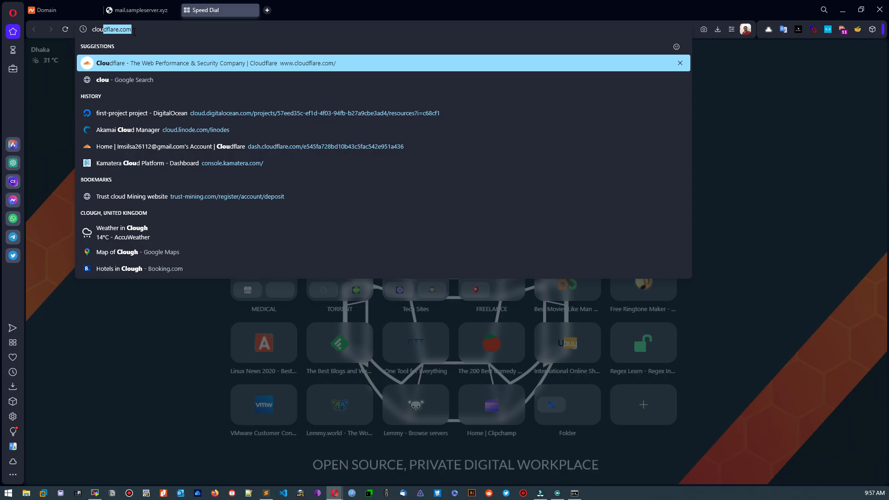
key("Return")
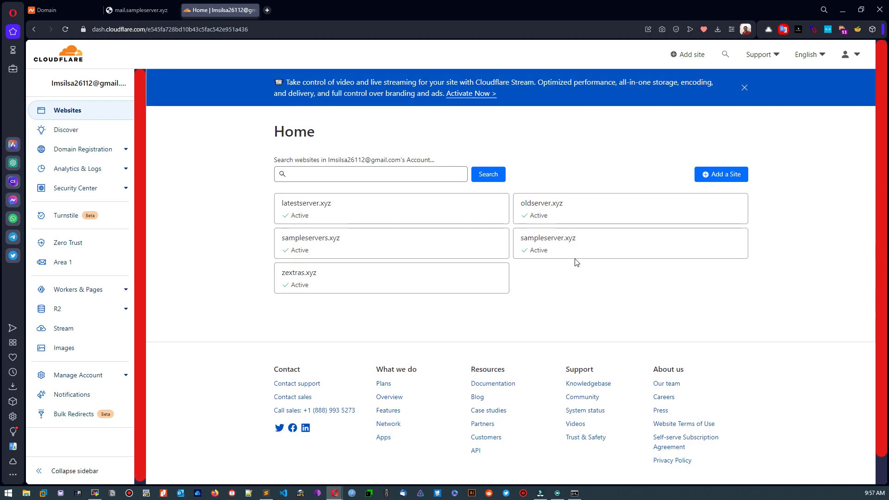
left_click(577, 243)
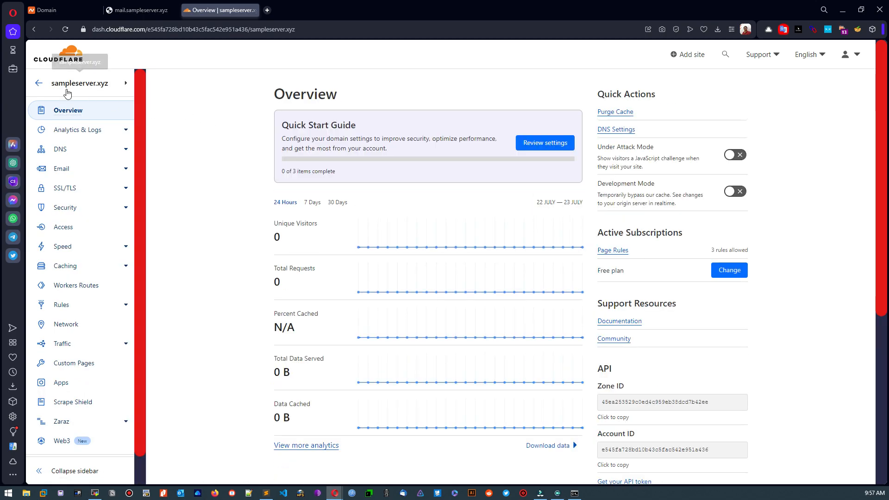
Open the DNS records of sampleserver.xyz and start a new A record with the name mail.
left_click(609, 130)
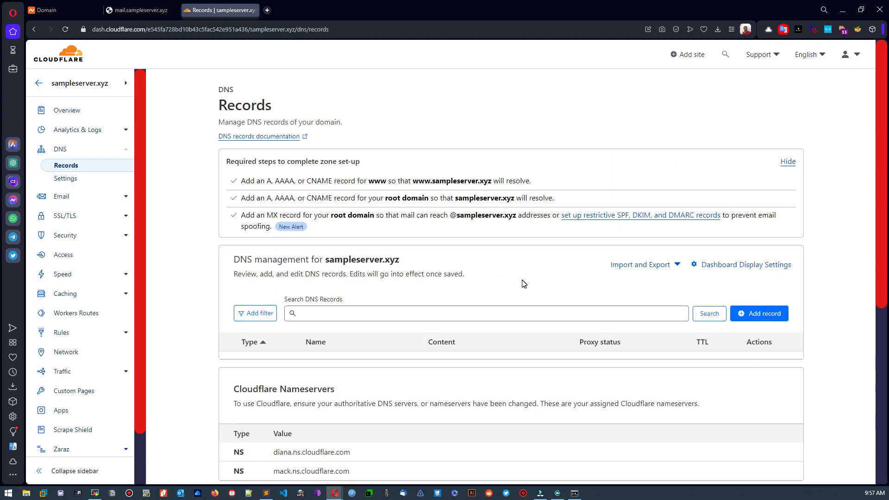
scroll(522, 282, "down", 3)
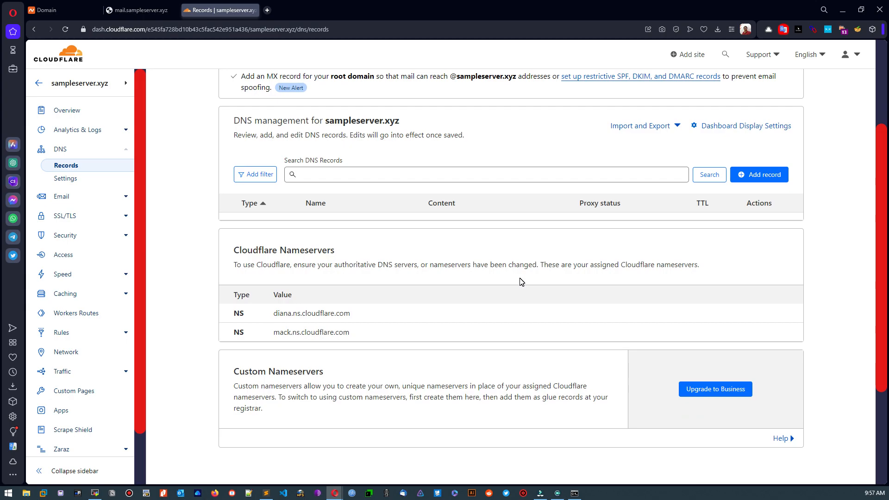
left_click(760, 175)
left_click(356, 240)
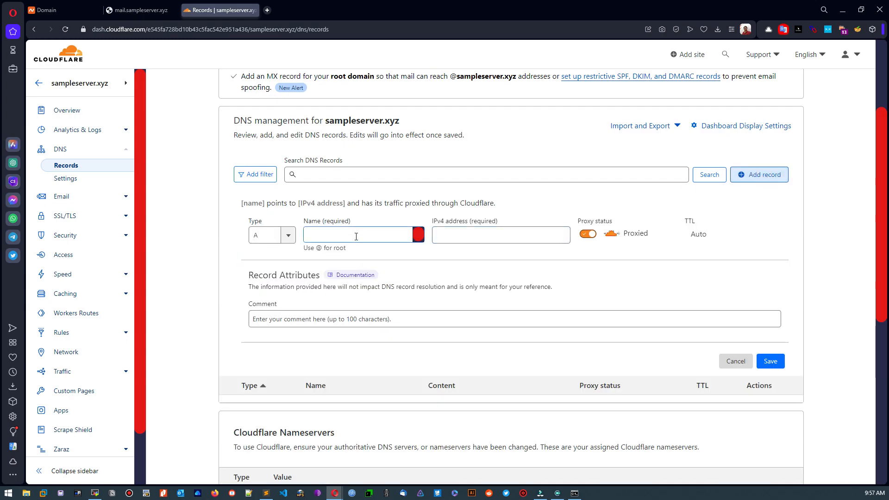
type("mail")
key("Tab")
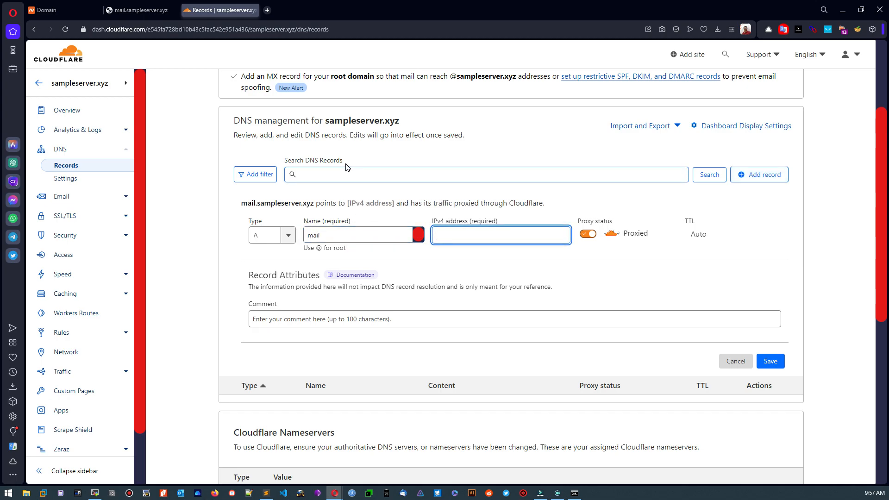
Run ip a s in the SSH terminal and copy the server's eth0 IPv4 address.
left_click(95, 493)
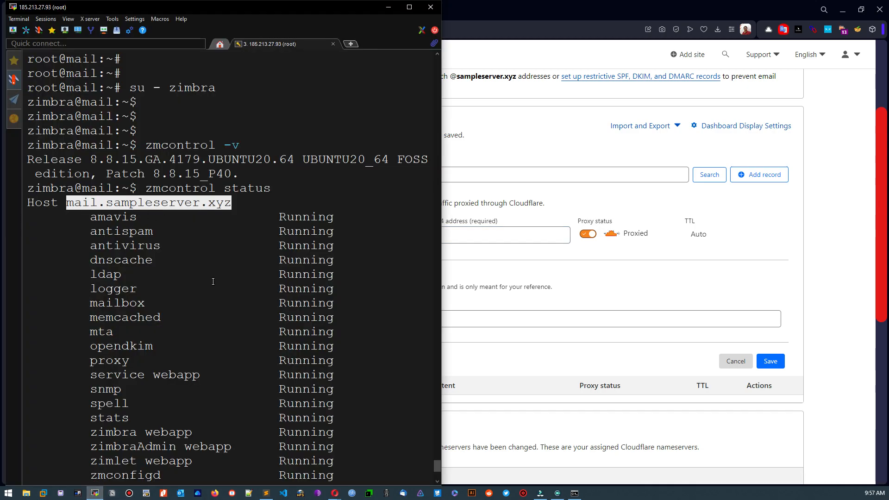
type("ip a s")
key("Return")
left_click_drag(98, 432, 199, 431)
key("ctrl+c")
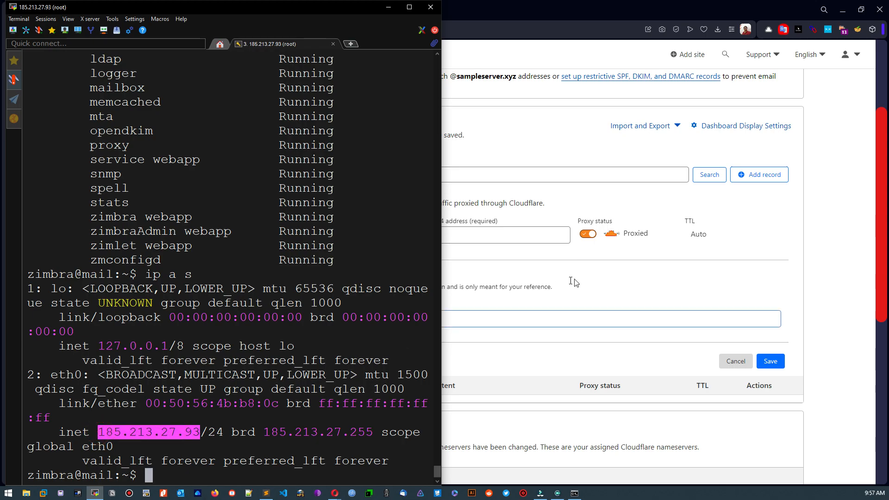
Set the mail record's IPv4 address to 185.213.27.93, switch its proxy status to DNS only, and save the record.
left_click(535, 236)
key("ctrl+v")
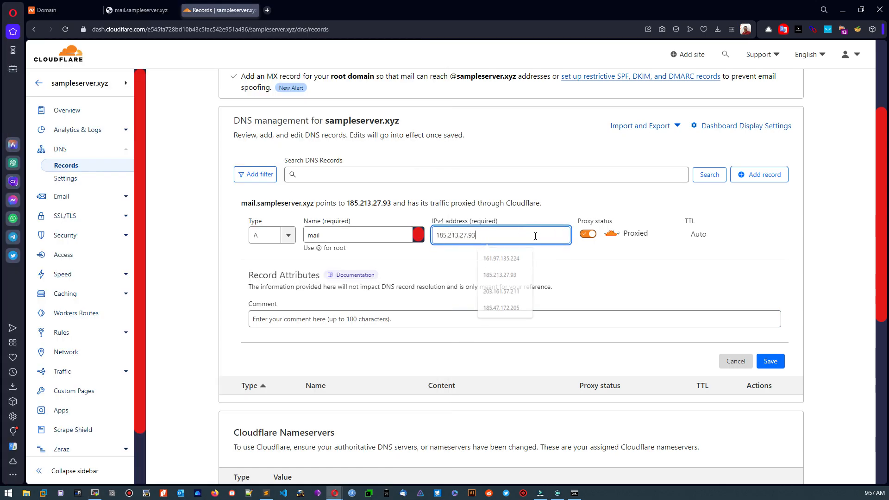
left_click(595, 235)
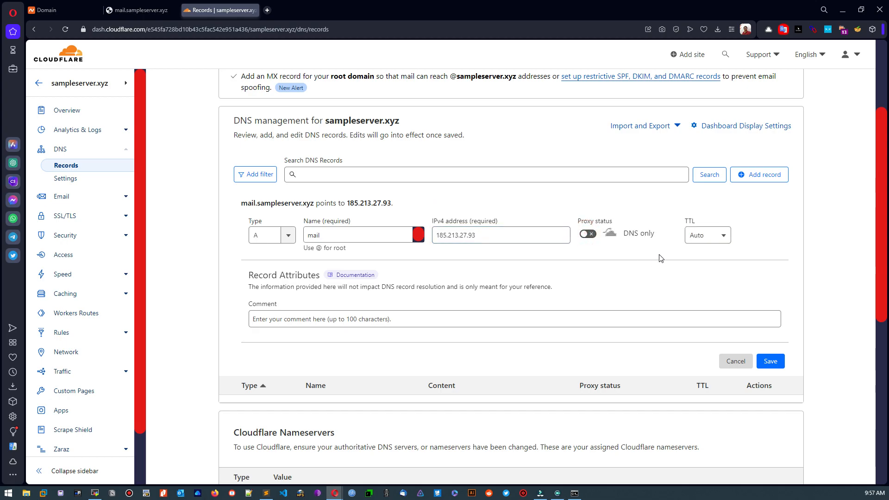
left_click(776, 361)
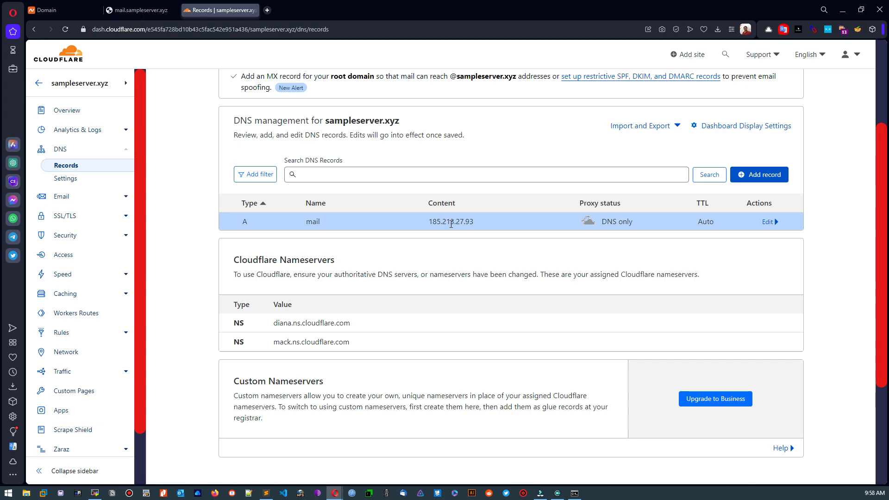
Exit nslookup in the Command Prompt and run ping -t mail.sampleserver.xyz.
left_click(574, 493)
left_click(638, 272)
type("exit")
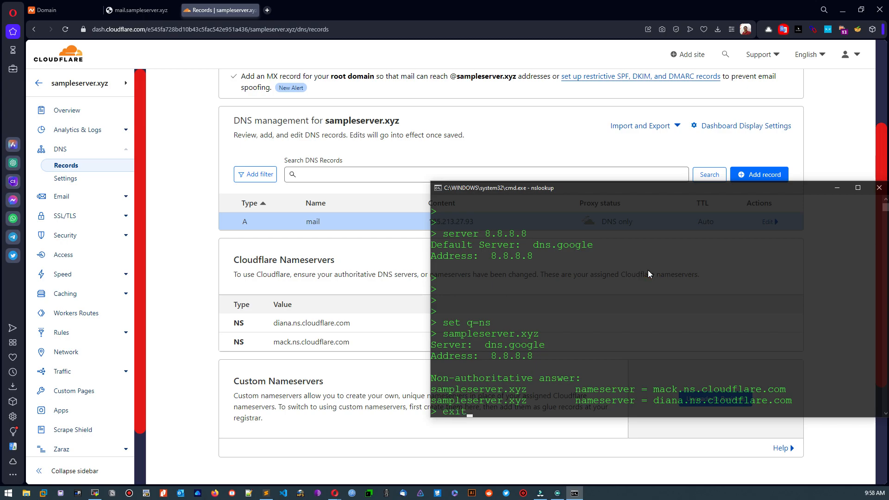
key("Return")
key("Return")
key("Return")
type("nslookup")
key("Up")
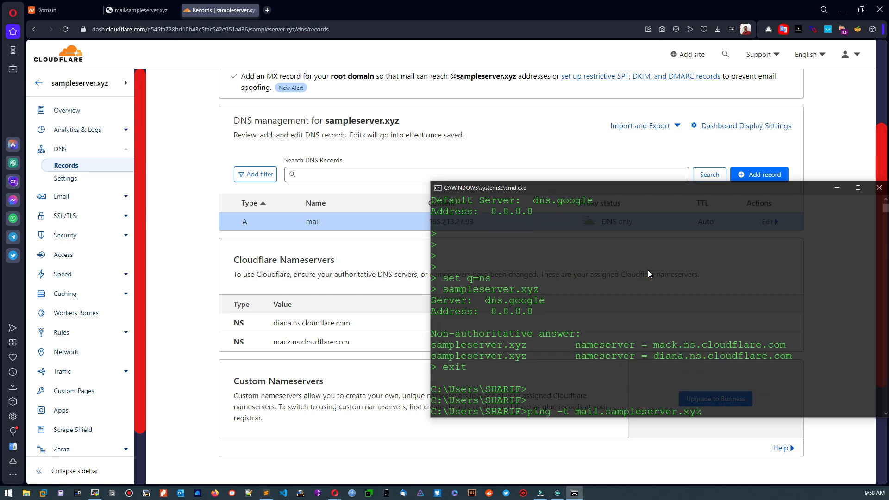
key("Return")
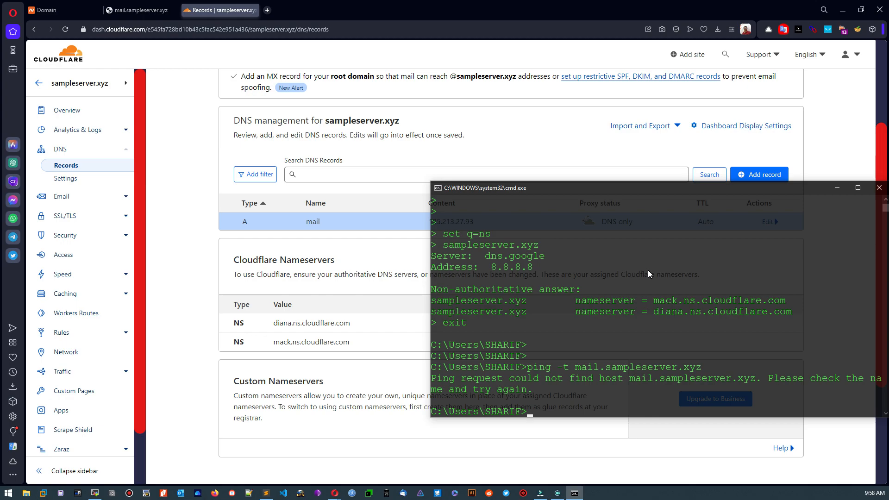
Move the Command Prompt window clear of the mail record and repeat ping -t mail.sampleserver.xyz several times.
left_click_drag(651, 187, 599, 244)
left_click(674, 338)
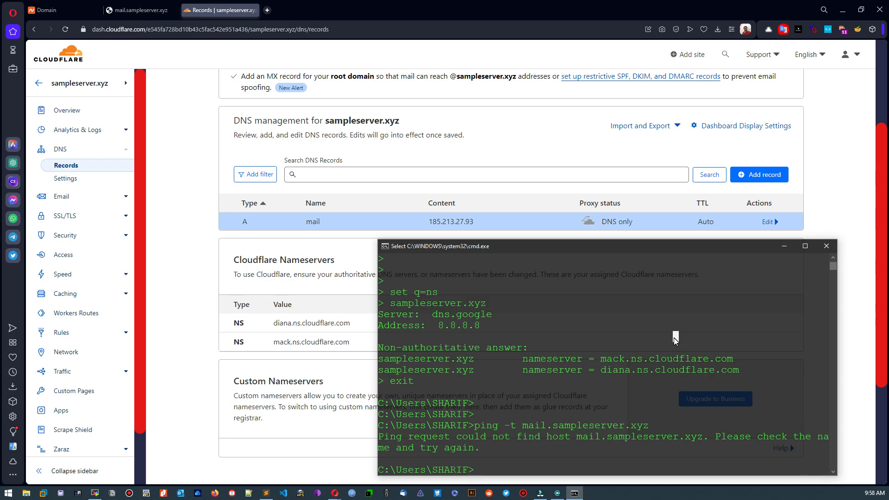
key("Escape")
key("Up")
key("Return")
key("Up")
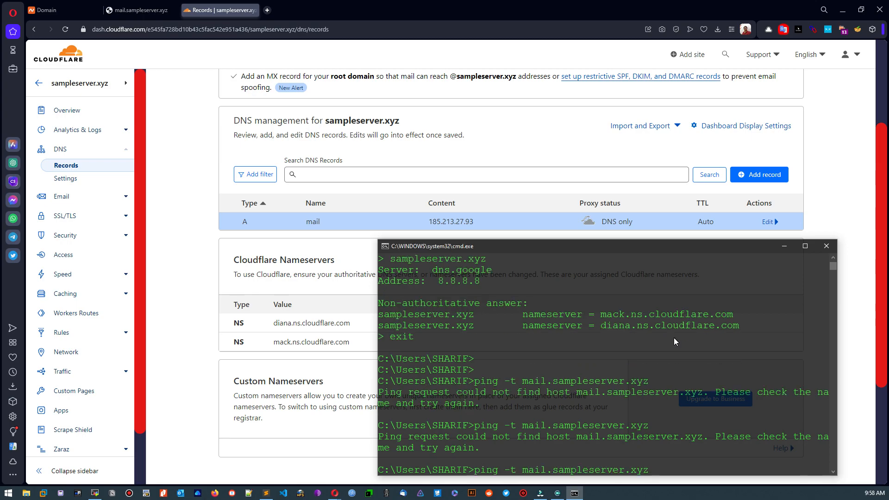
key("Return")
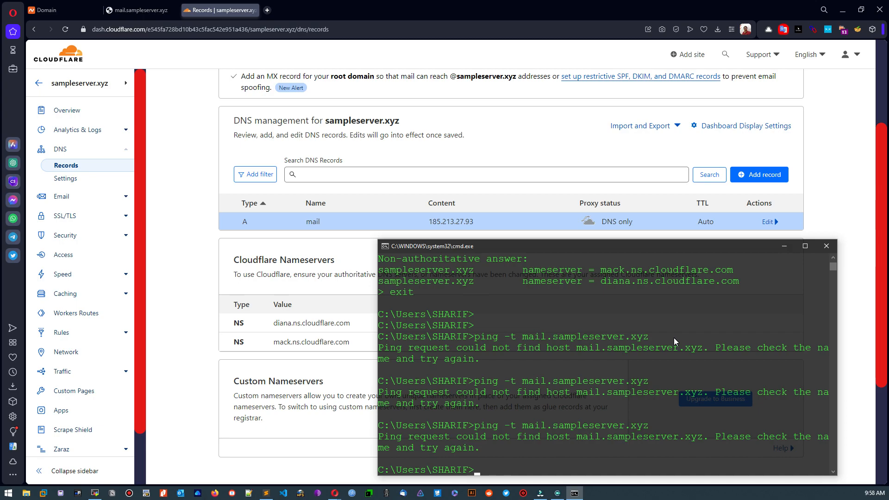
key("Up")
key("Return")
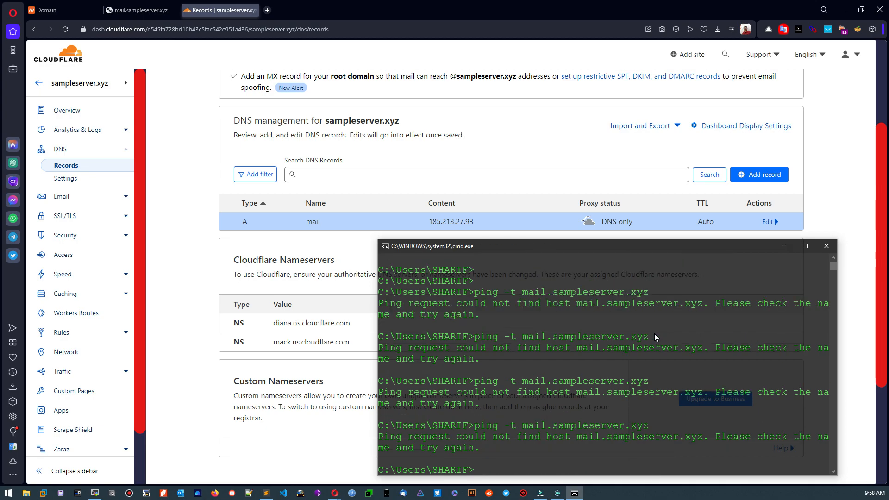
key("Return")
key("Return")
key("Return")
key("Up")
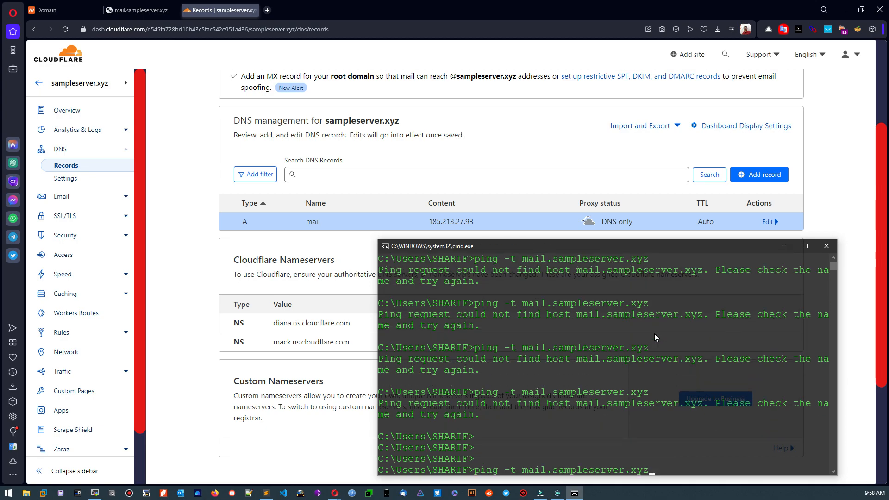
key("Return")
key("Up")
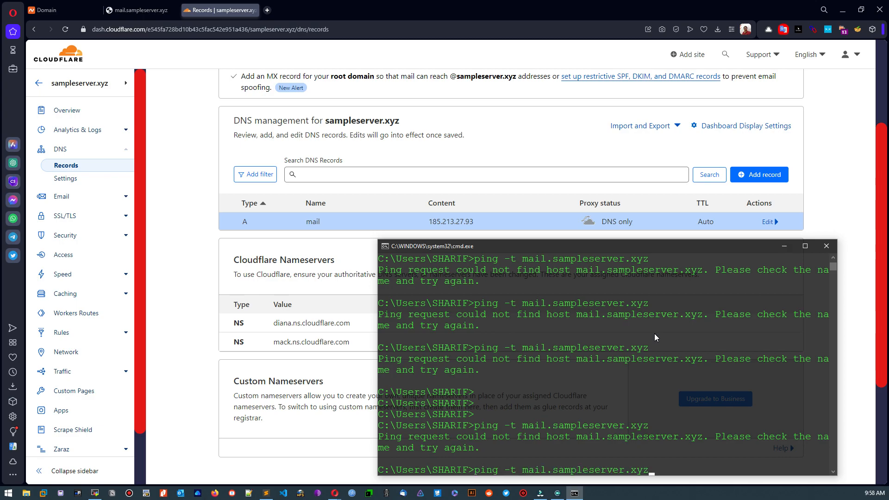
key("Return")
key("Up")
key("Return")
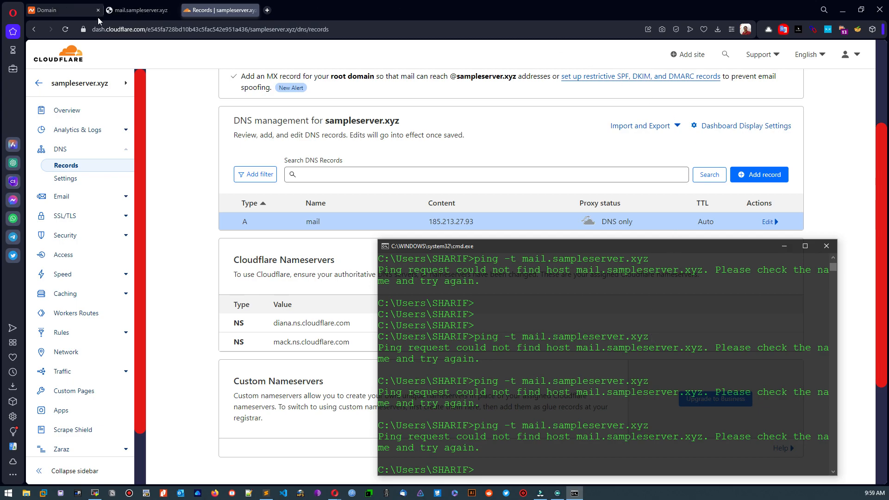
Search the web for "dnspropagation checker" in a new browser tab and open whatsmydns.net.
left_click(267, 11)
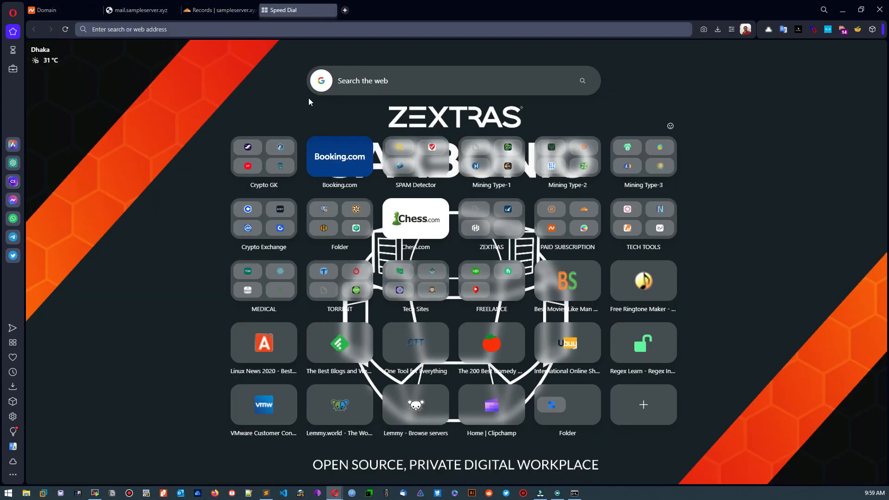
type("dnspr")
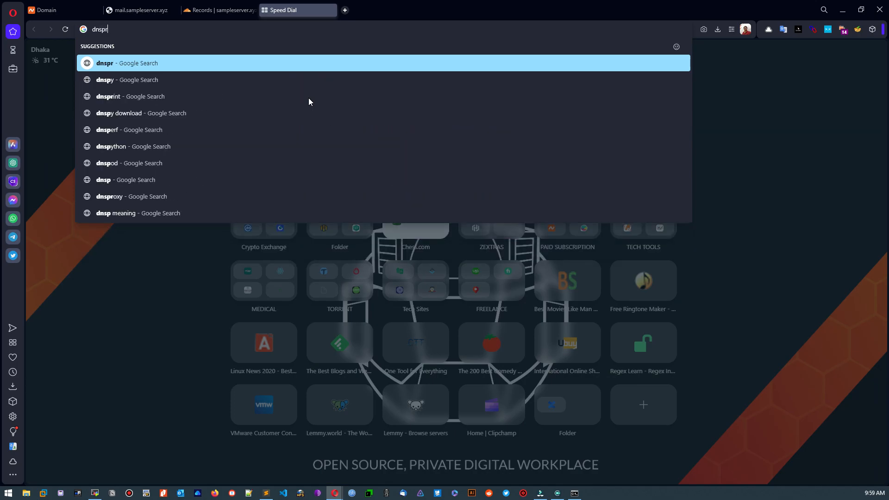
type("opagatio")
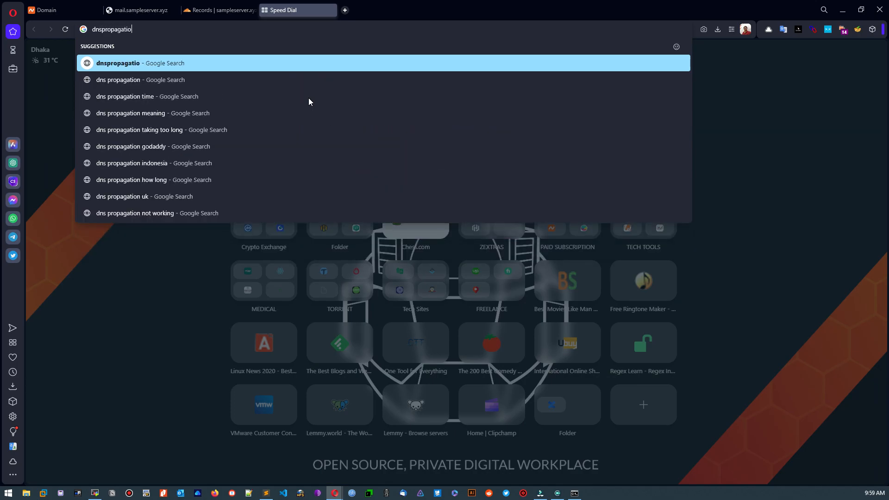
type("n checker")
key("Return")
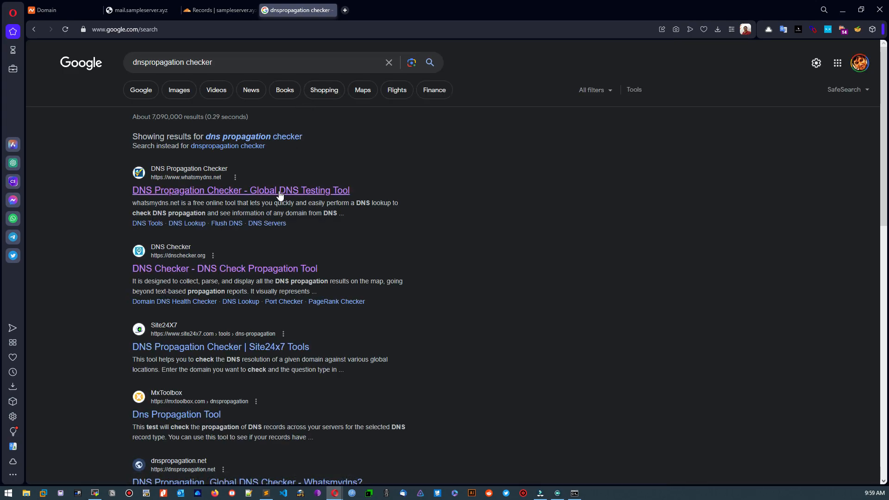
left_click(276, 191)
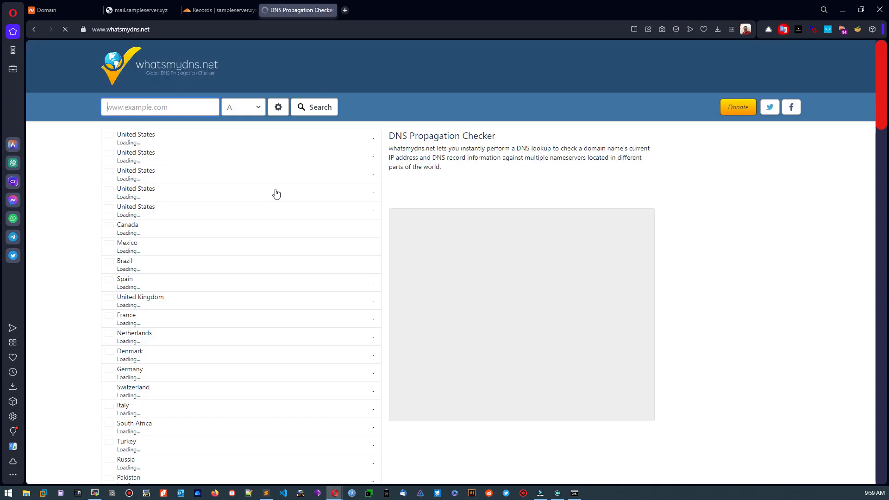
Look up the A record of mail.samnpleserver.xyz on whatsmydns.net and examine the propagation results for all locations.
left_click(161, 107)
type("mail.samnpleserver.")
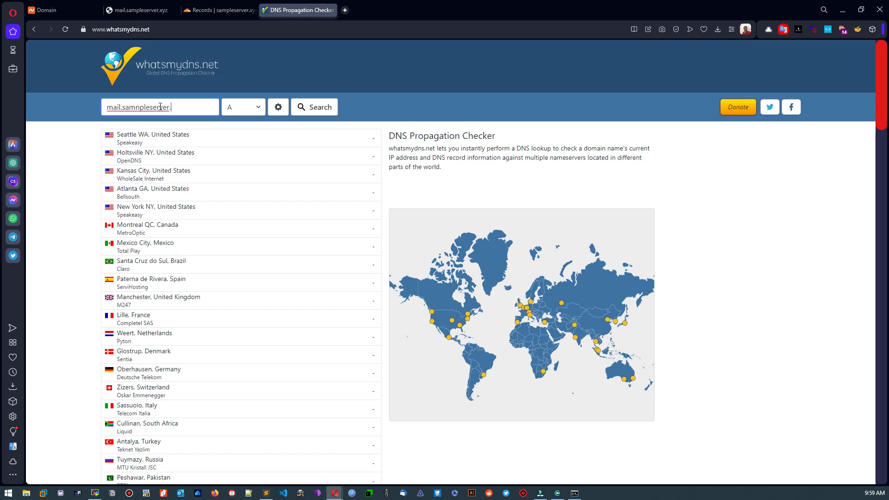
type("xyz")
key("Return")
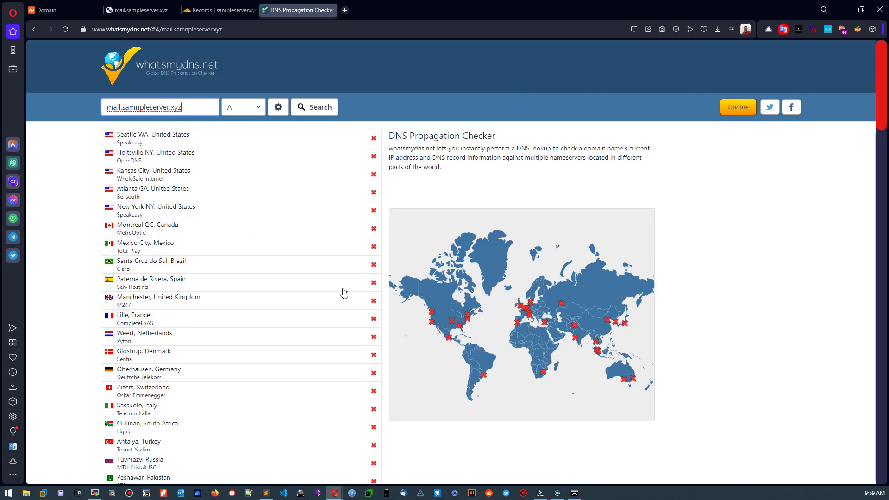
scroll(318, 261, "down", 10)
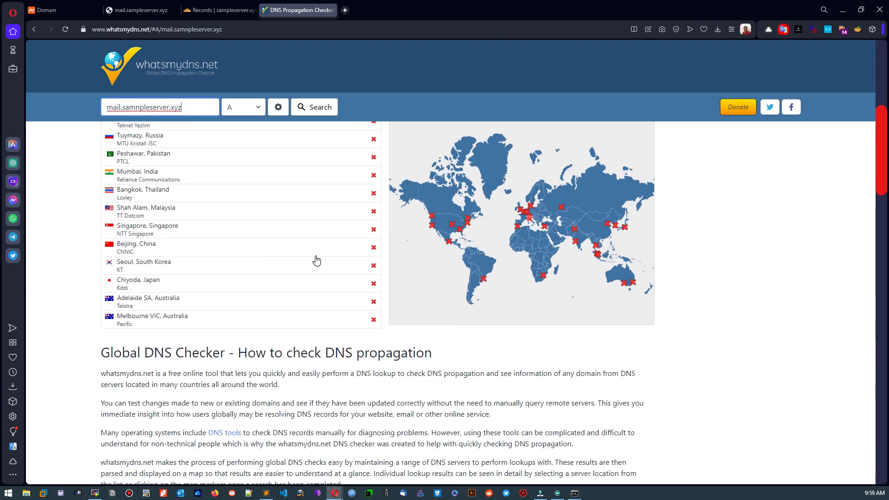
scroll(316, 256, "up", 8)
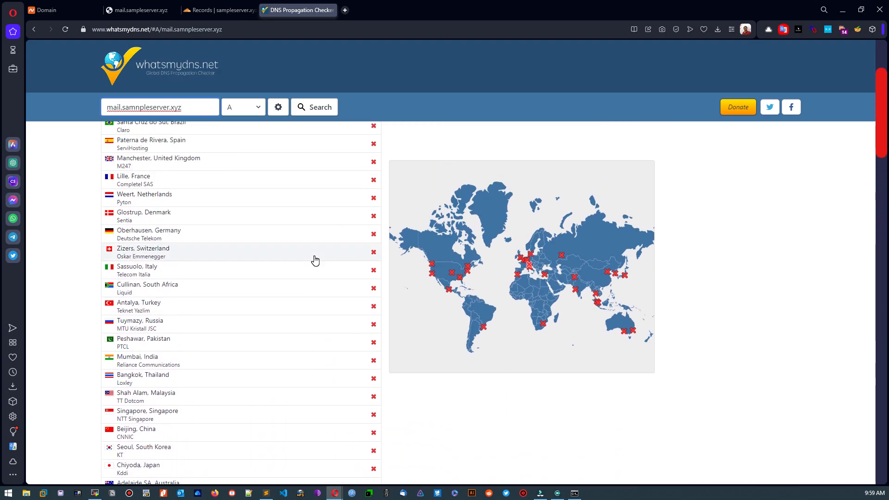
Return to the Command Prompt and ping mail.sampleserver.xyz again with the -t option.
left_click(576, 496)
key("Up")
key("Return")
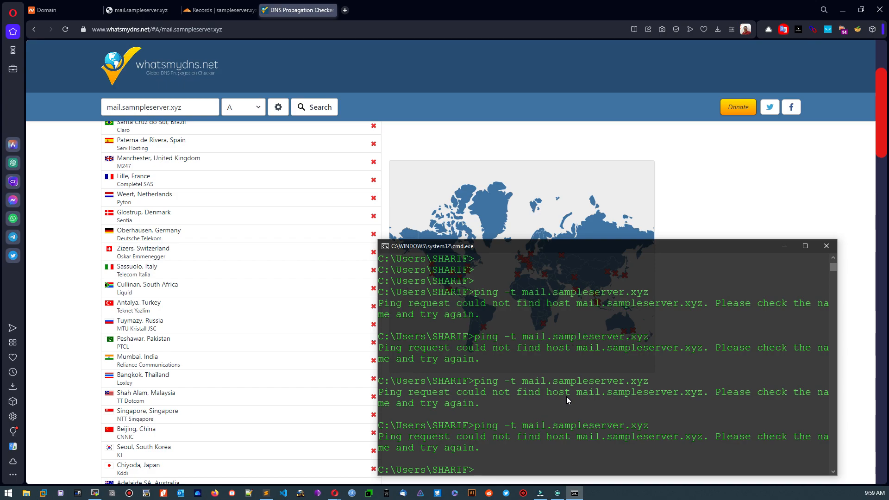
Open the mail A record for editing in Cloudflare, check its name, and save the record again.
left_click(222, 11)
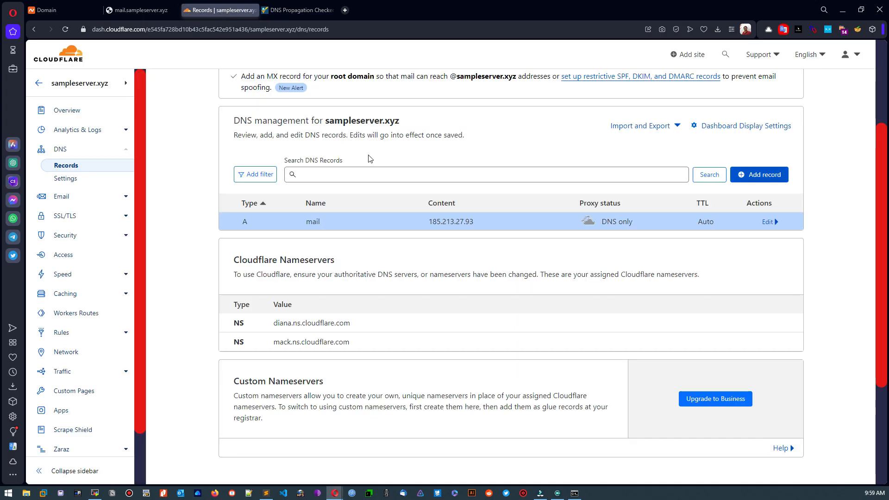
left_click(769, 222)
left_click(327, 258)
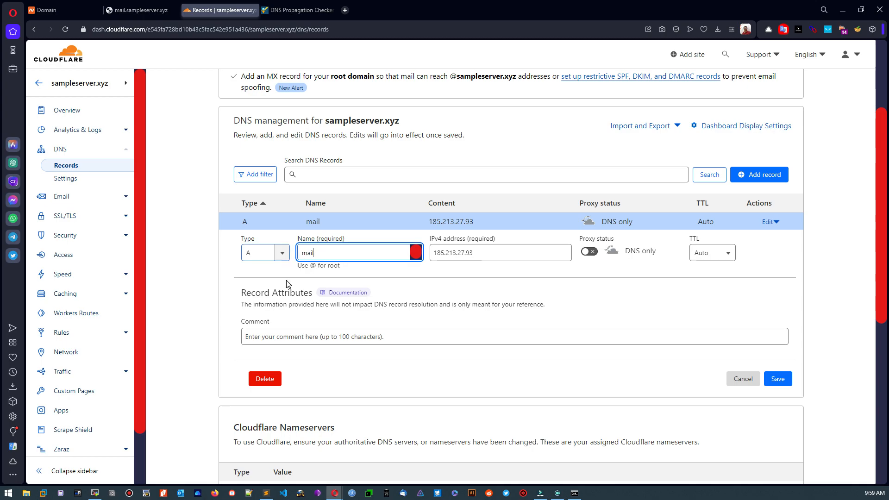
left_click(784, 382)
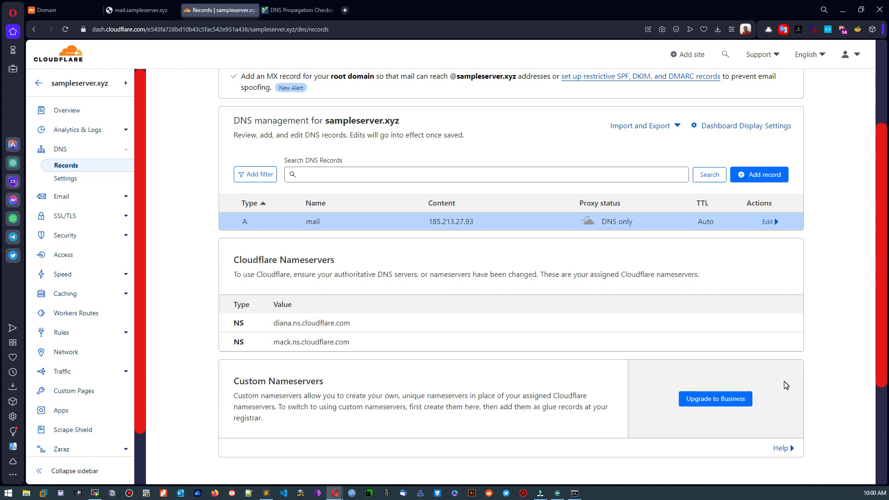
Retest mail.sampleserver.xyz with ping -t in the Command Prompt and add some blank prompt lines.
left_click(575, 493)
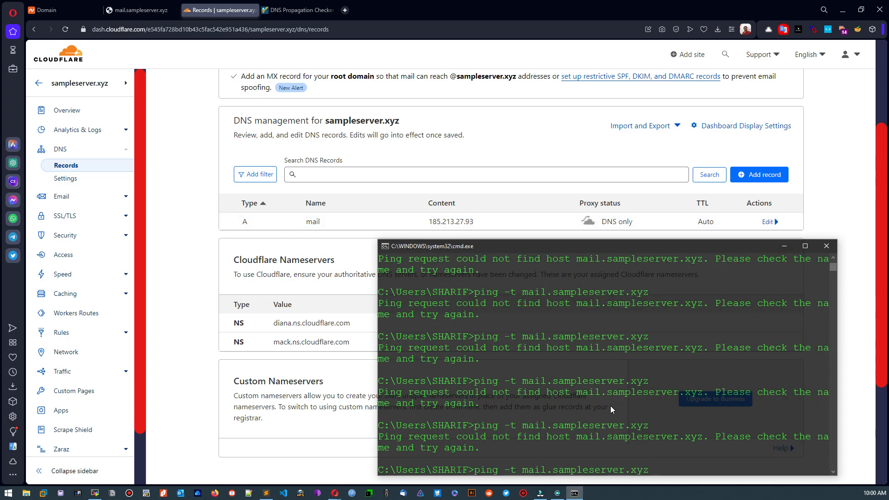
key("Return")
key("Return")
key("Return")
key("Return")
key("Return")
key("Return")
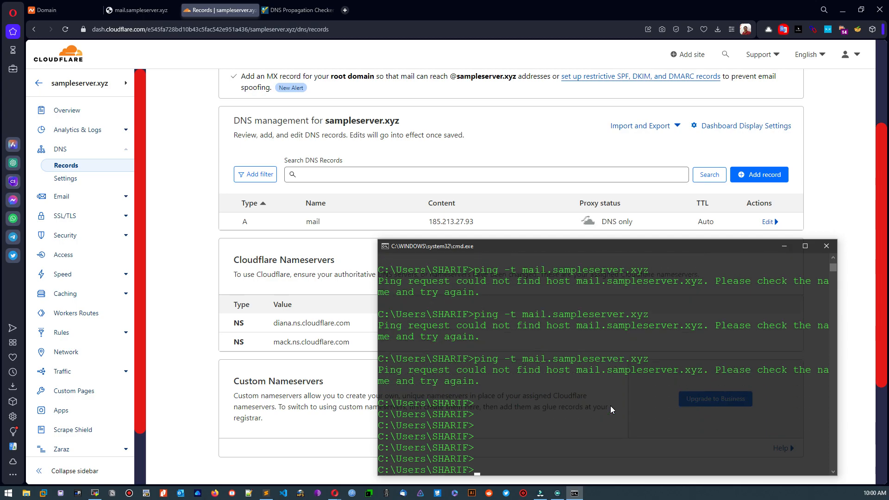
Flush the local DNS resolver cache with ipconfig /flushdns in the Command Prompt and add blank prompt lines.
type("ipconfig")
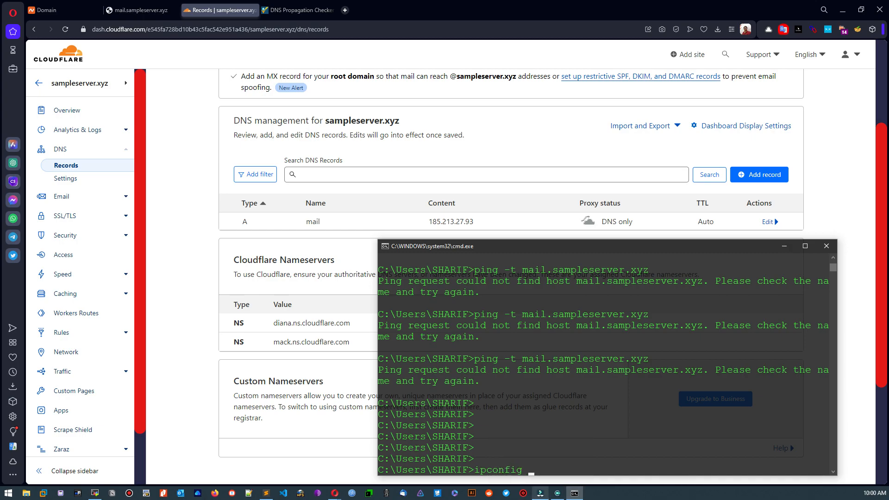
type(" /flushdns")
key("Return")
key("Return")
key("Return")
key("Return")
key("Return")
Ping mail.sampleserver.xyz with the -t option to test name resolution against the flushed cache.
key("Up")
key("Up")
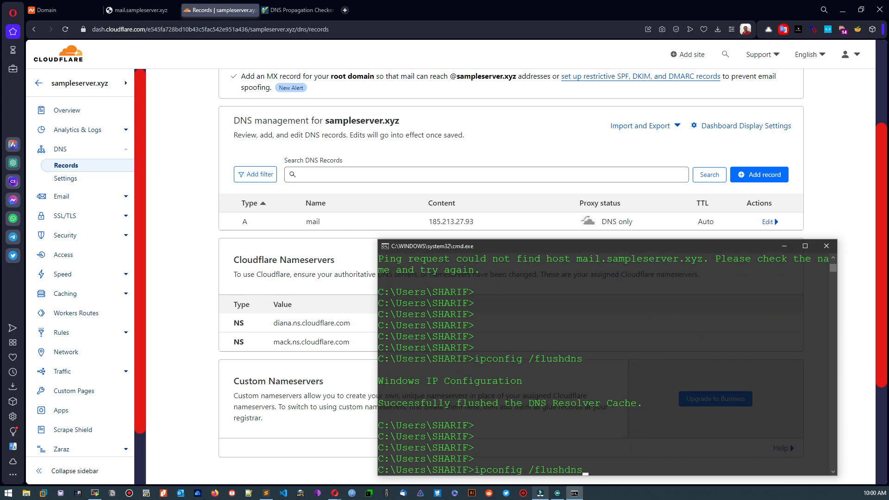
key("Return")
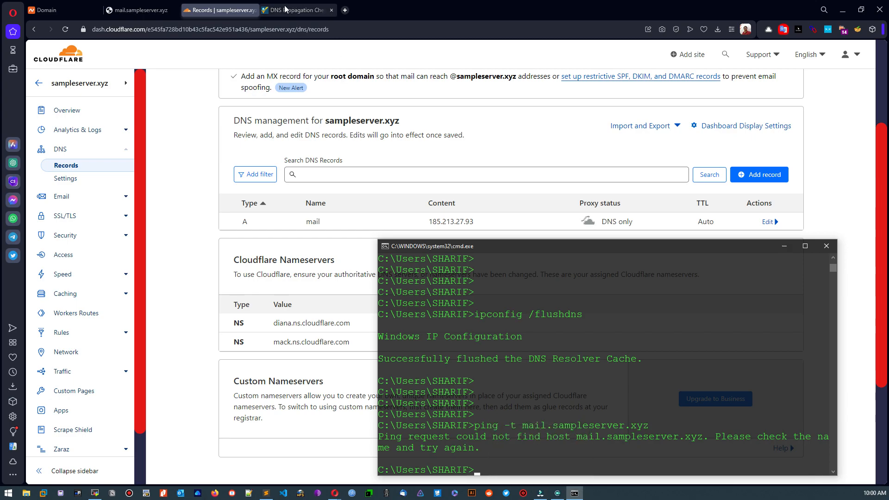
Rerun the A record lookup of mail.samnpleserver.xyz on whatsmydns.net, then ping -t mail.sampleserver.xyz from the Command Prompt.
left_click(299, 9)
left_click(318, 110)
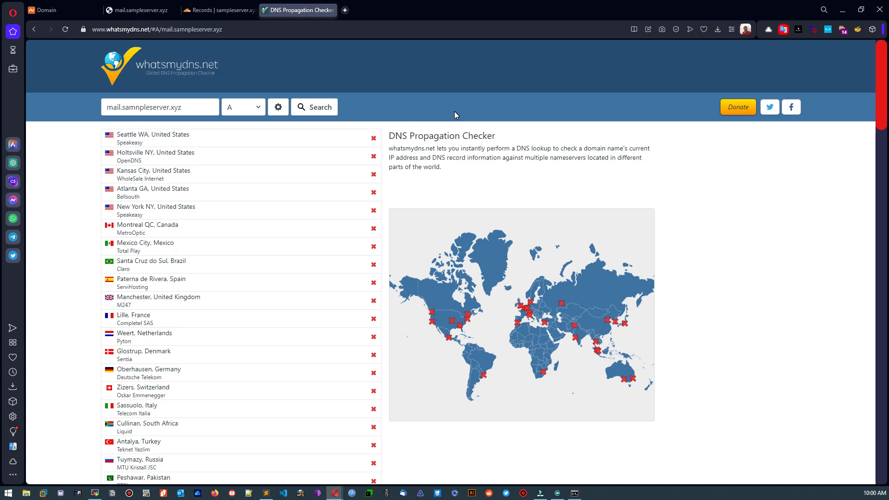
left_click(575, 494)
left_click(605, 379)
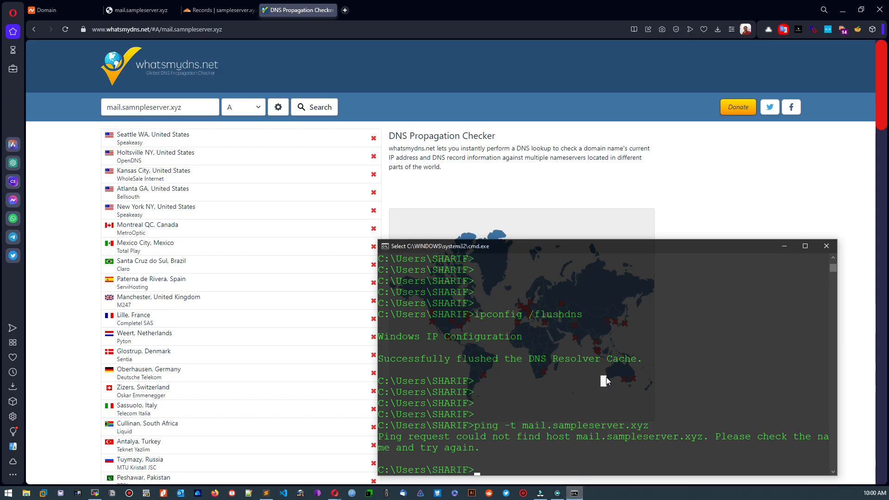
key("Return")
key("Return")
key("Return")
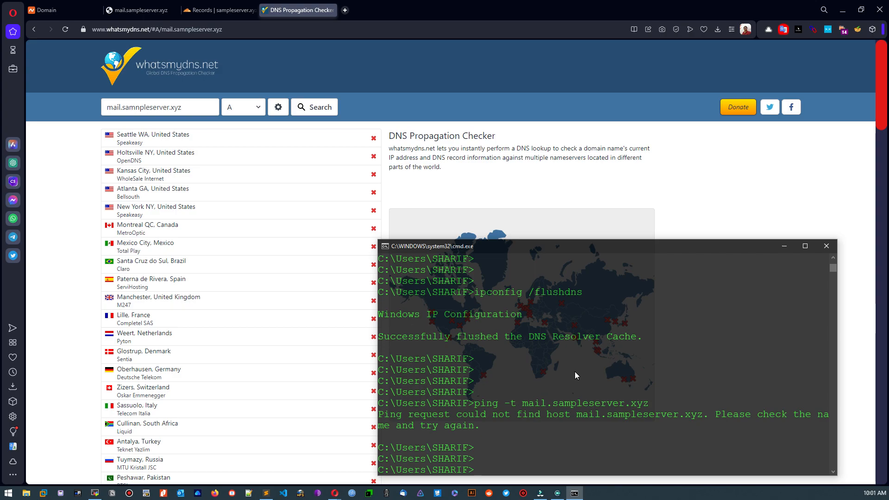
key("Up")
key("Return")
Run nslookup to check the default DNS server and exit its interactive prompt.
key("Up")
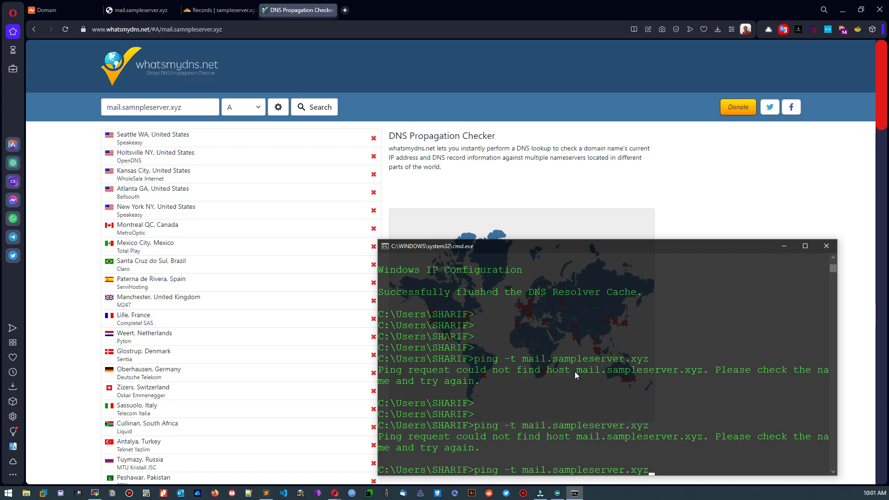
key("Up")
key("Return")
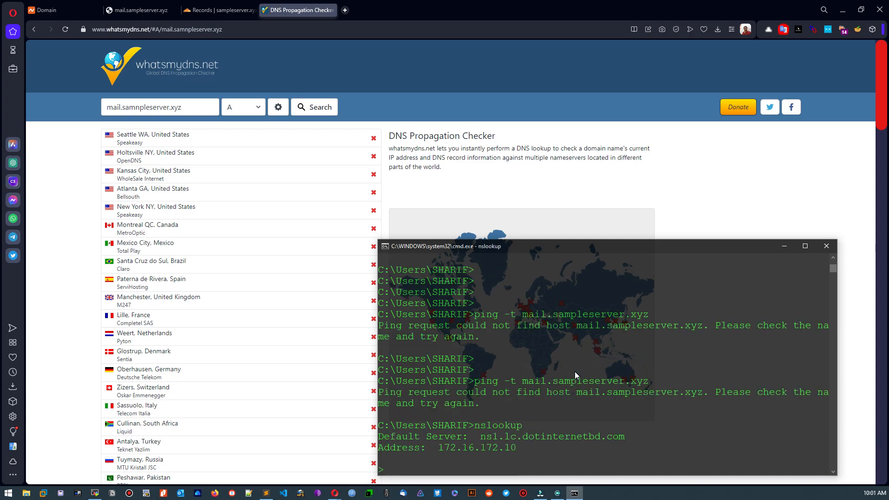
key("ctrl+c")
Ping mail.sampleserver.xyz with -t two more times and add blank prompt lines.
key("Up")
key("Up")
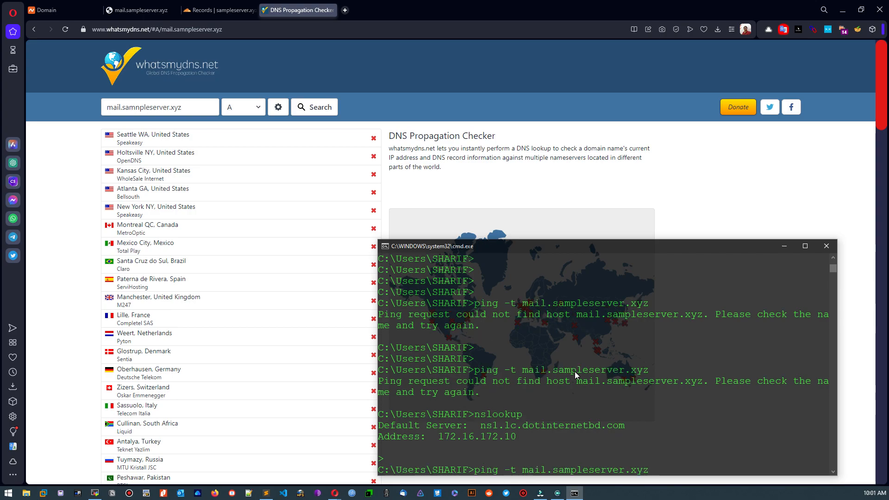
key("Return")
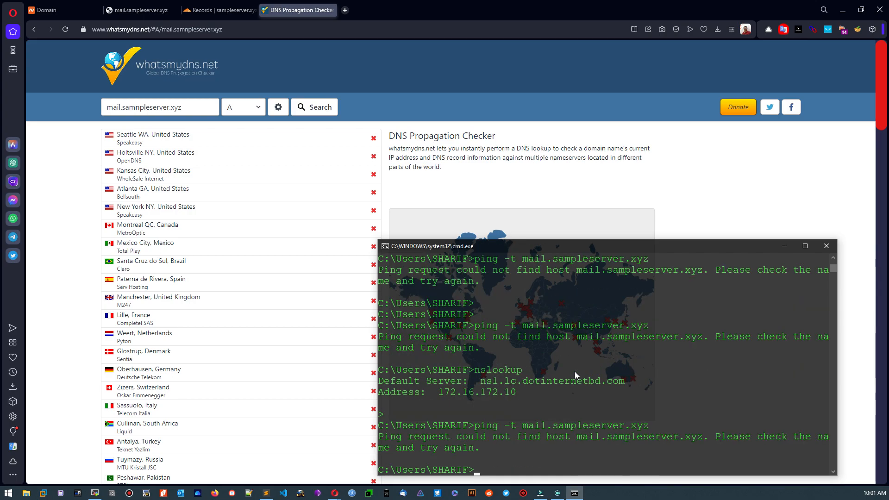
key("Up")
key("Return")
key("Return")
key("Return")
key("Return")
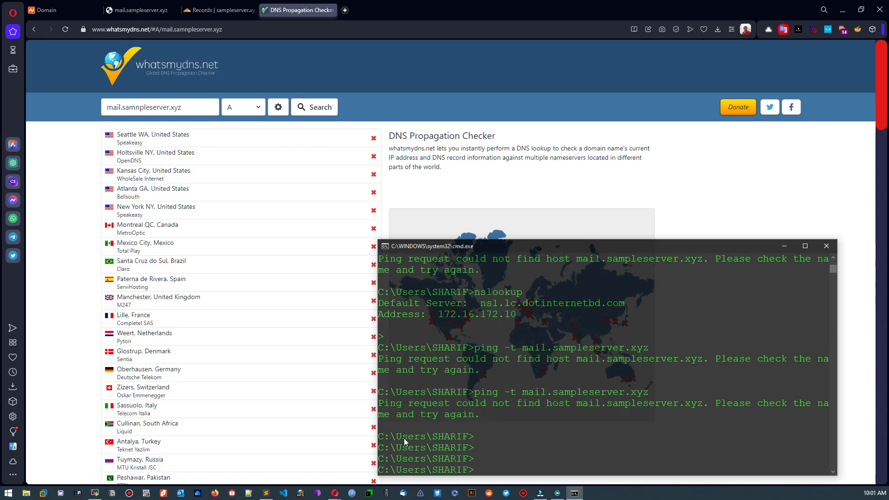
Compare the mail A record in Cloudflare with the eth0 address in the Zimbra server's SSH terminal, returning to Cloudflare.
left_click(73, 244)
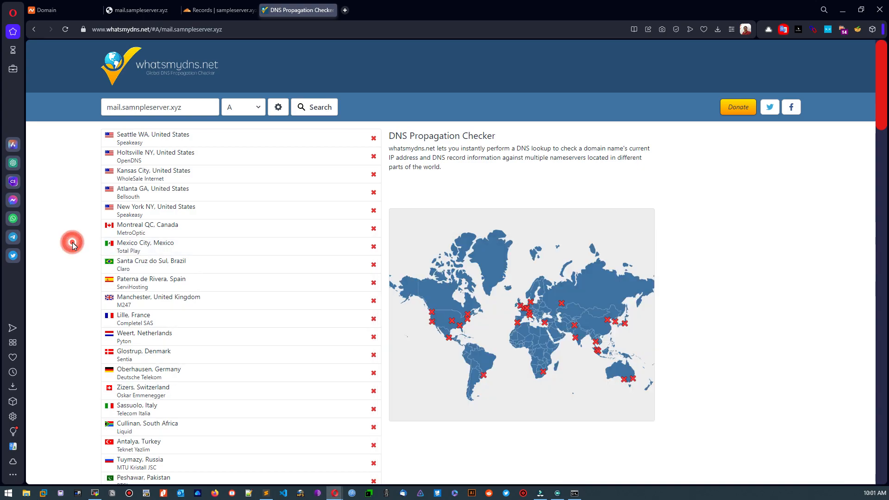
left_click(237, 6)
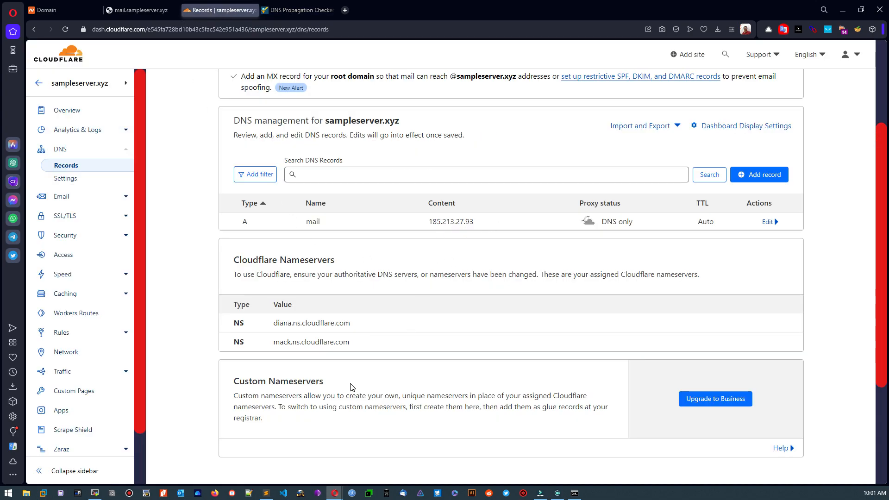
left_click(95, 493)
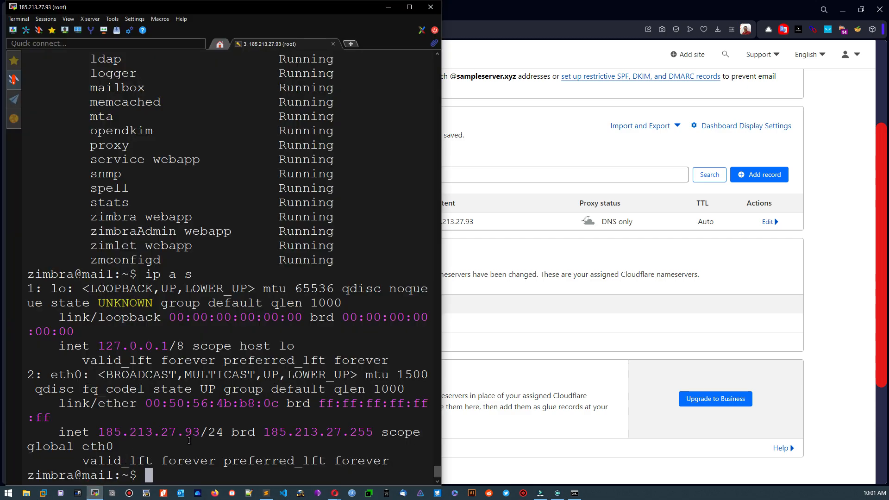
left_click(743, 268)
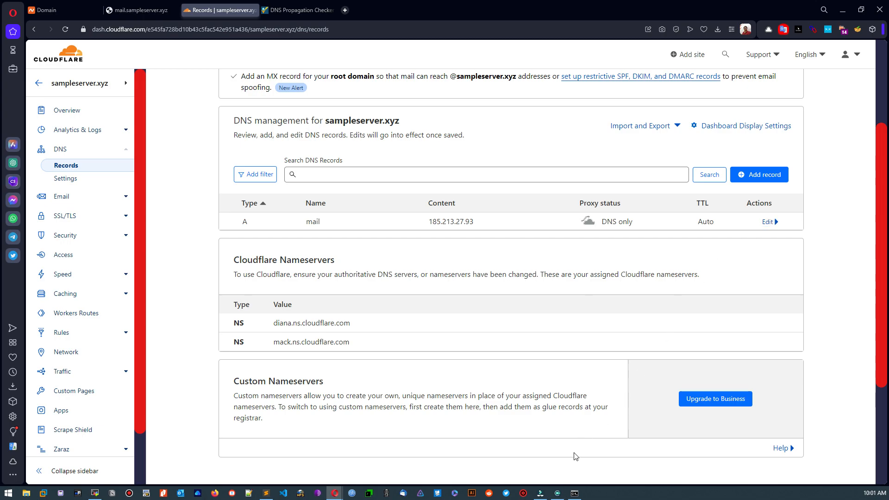
Switch to the Command Prompt, ping mail.sampleserver.xyz with -t repeatedly, and add a run of blank prompt lines.
left_click(575, 492)
left_click(558, 373)
key("Escape")
key("Up")
key("Return")
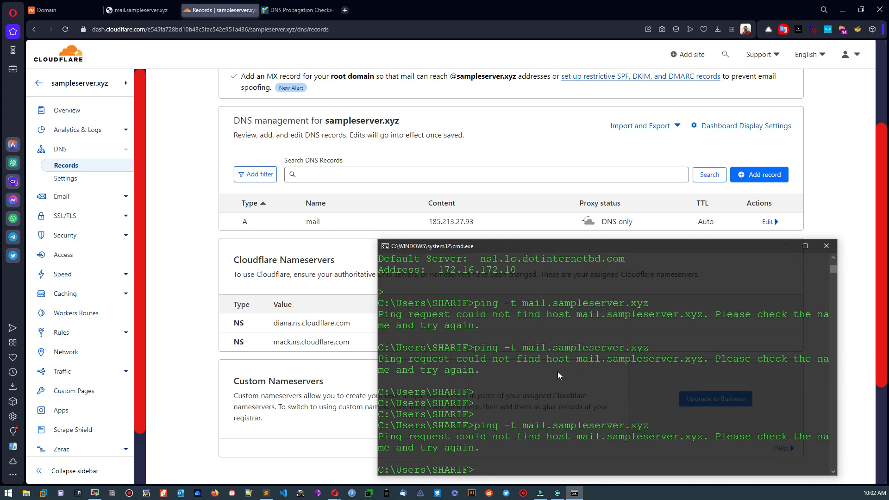
key("Up")
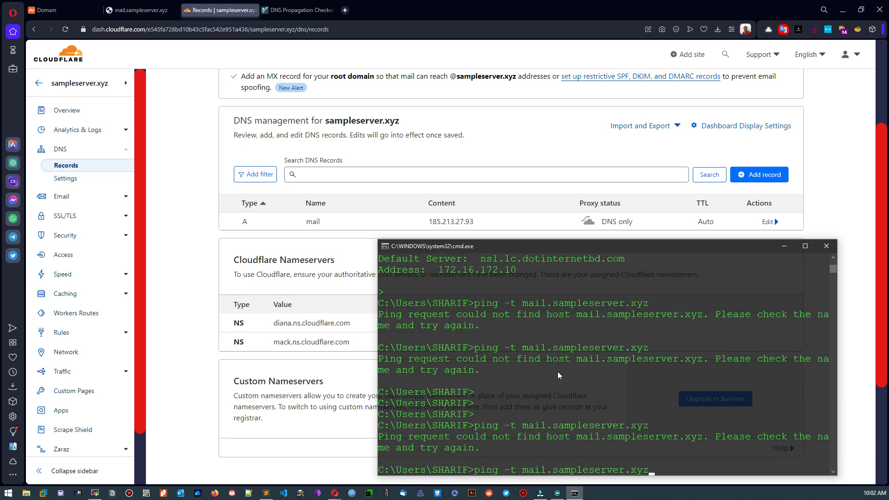
key("Return")
key("Up")
key("Return")
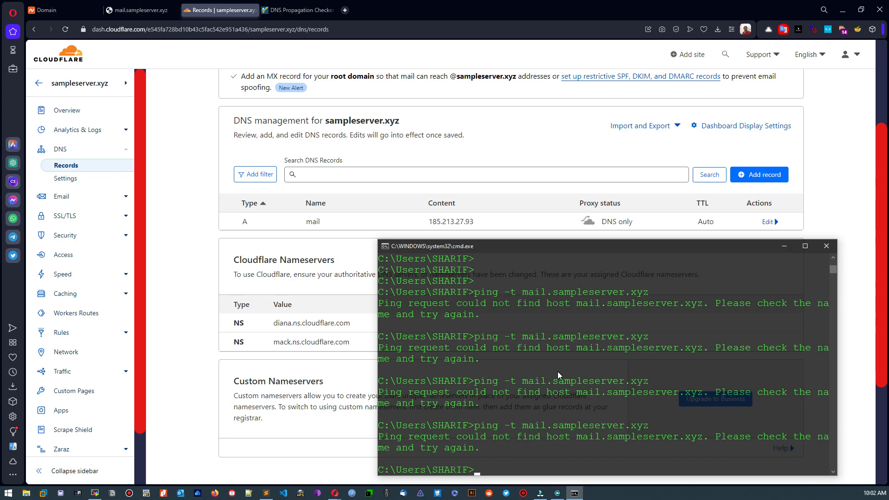
key("Up")
key("Escape")
key("Return")
key("Return")
key("Return")
key("Return")
key("Return")
key("Return")
key("Return")
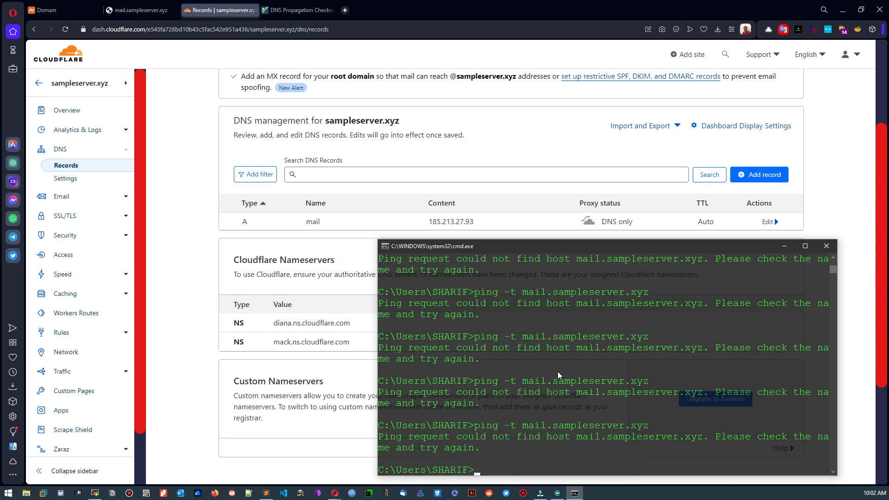
key("Return")
key("Return")
key("Return")
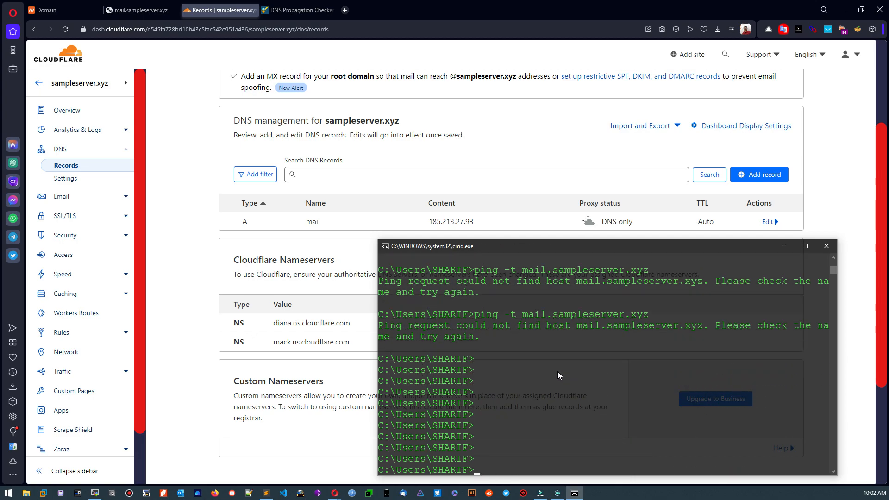
Ping mail.sampleserver.xyz without the -t option and add blank prompt lines.
type("pingma")
key("BackSpace")
key("BackSpace")
type("mail.samplese")
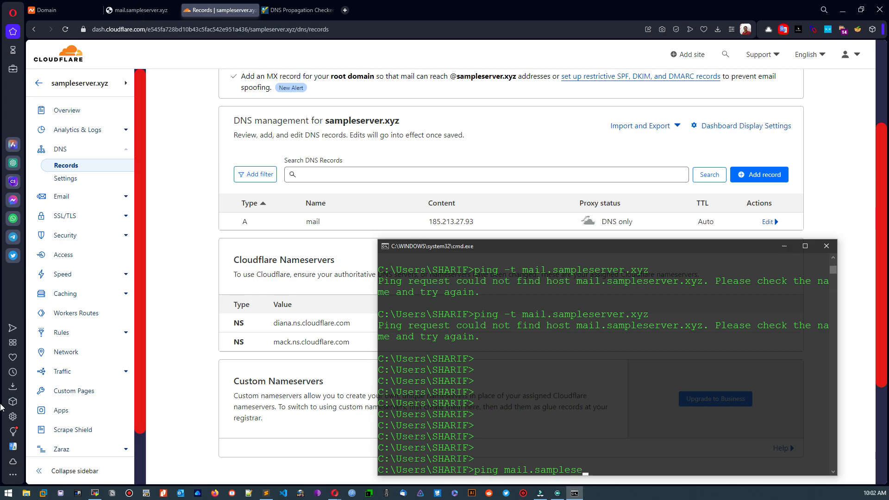
type("rver.xyz")
key("Return")
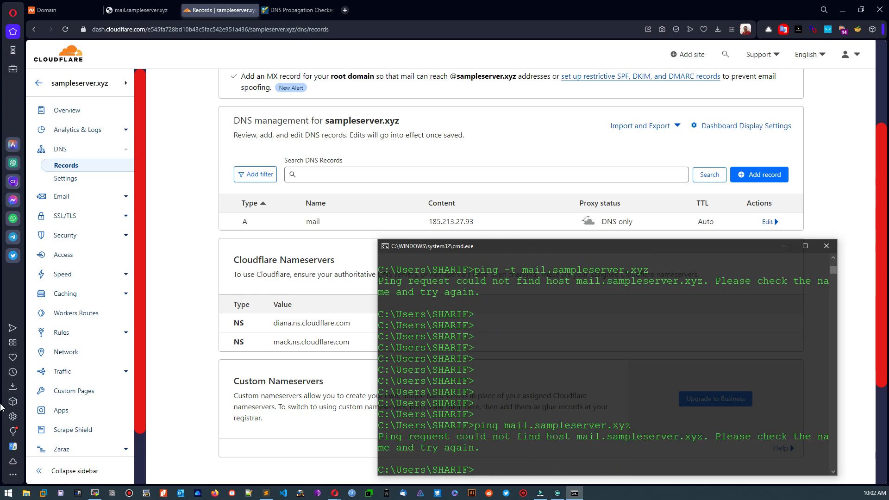
key("Return")
key("Return")
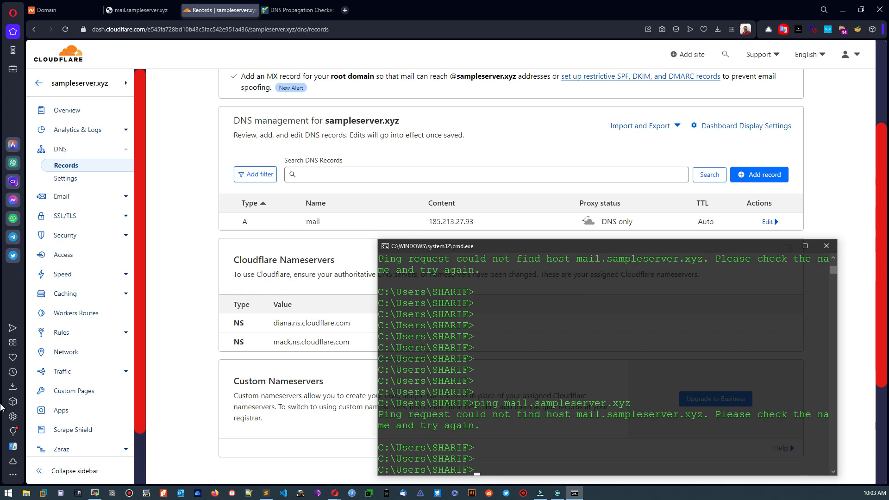
Repeat the plain ping of mail.sampleserver.xyz six times, adding blank prompt lines following the first run.
key("Up")
key("Return")
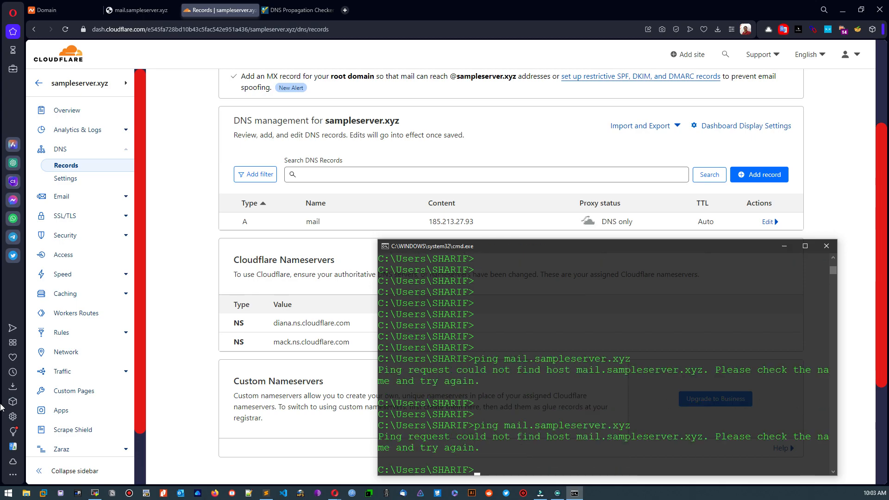
key("Return")
key("Return")
key("Return")
key("Return")
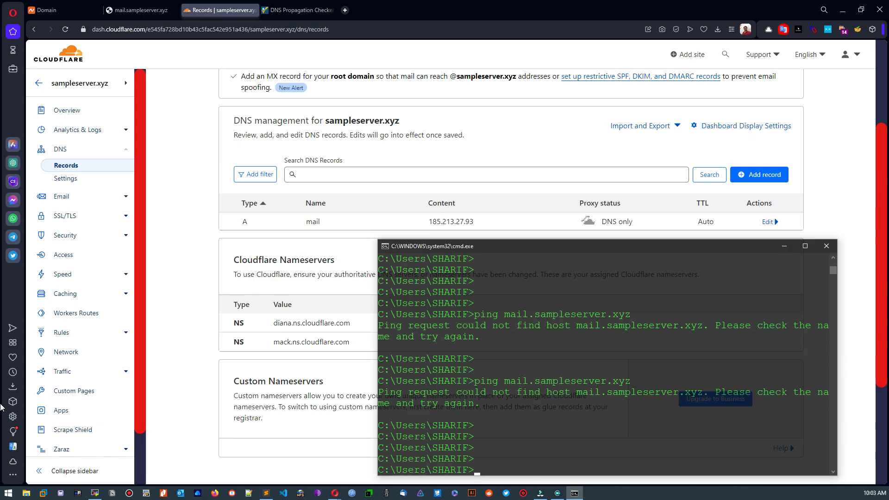
key("Up")
key("Return")
key("Up")
key("Return")
key("Up")
key("Return")
key("Up")
key("Return")
key("Up")
key("Return")
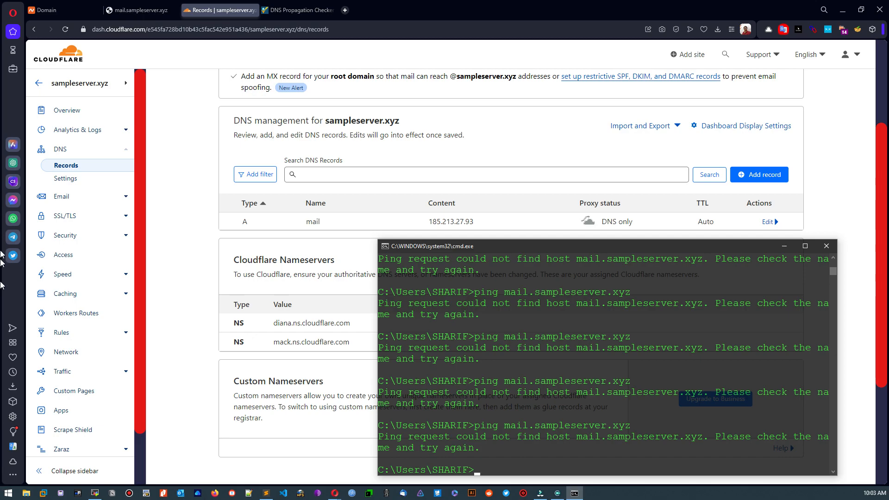
Review the Cloudflare DNS records, then rerun the whatsmydns.net A lookup for mail.samnpleserver.xyz and examine the location results.
left_click(189, 249)
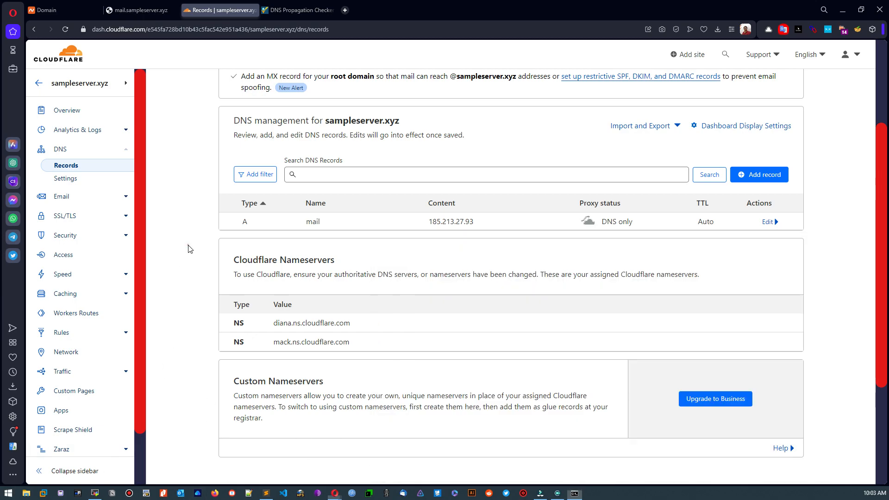
scroll(188, 248, "up", 2)
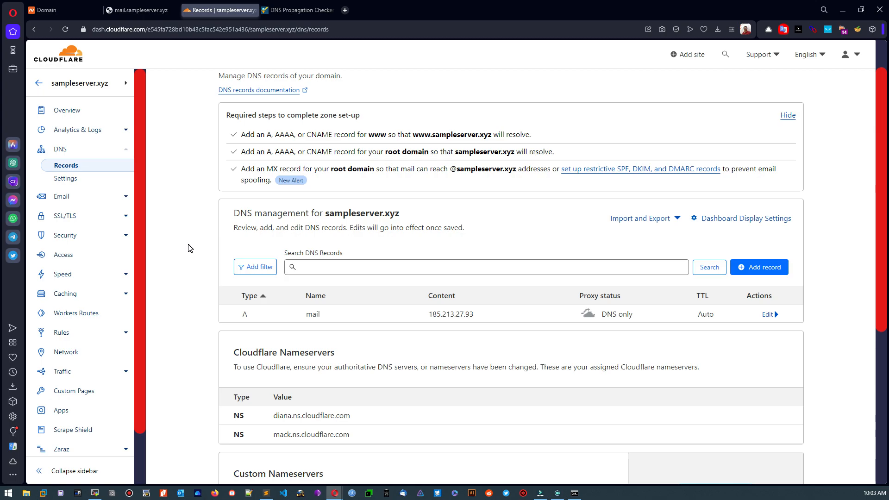
left_click(291, 9)
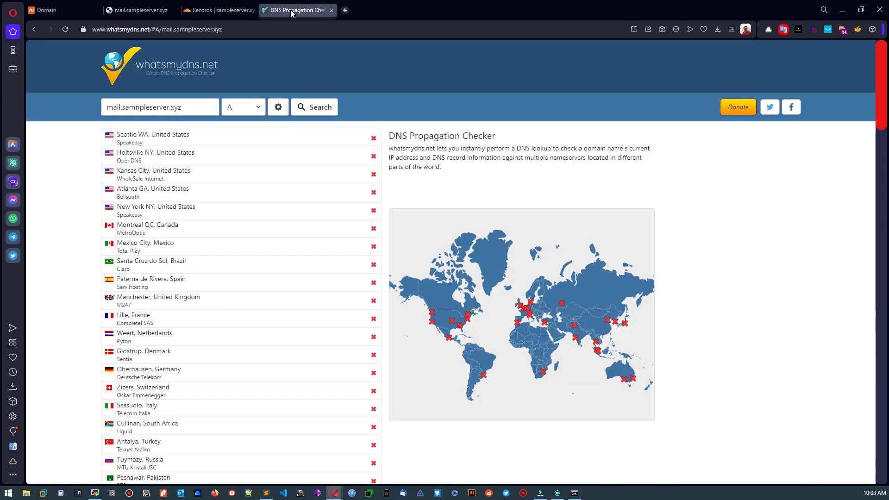
left_click(308, 107)
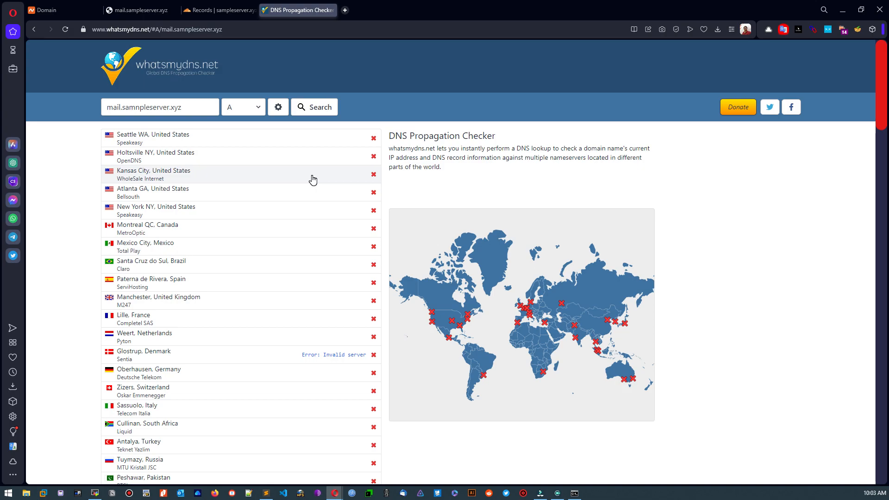
scroll(313, 180, "down", 5)
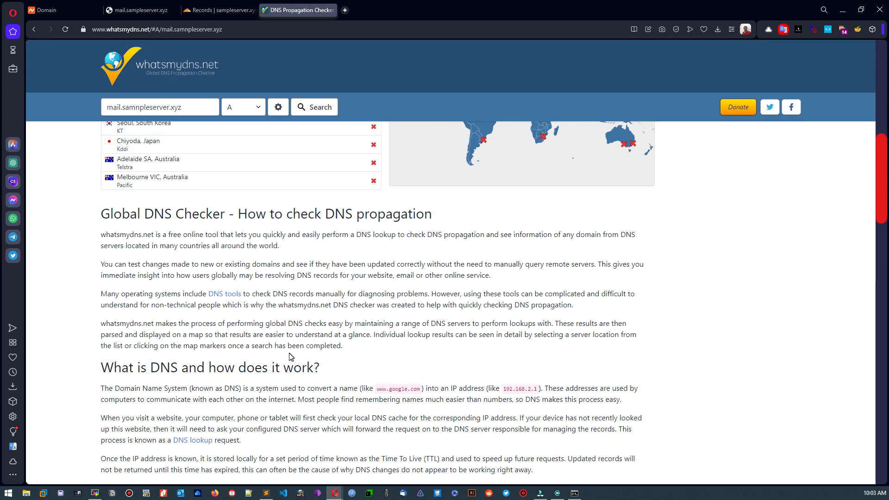
scroll(287, 356, "up", 10)
Return to the Cloudflare DNS records and move the Command Prompt window off the records table to the page's upper part.
left_click(211, 7)
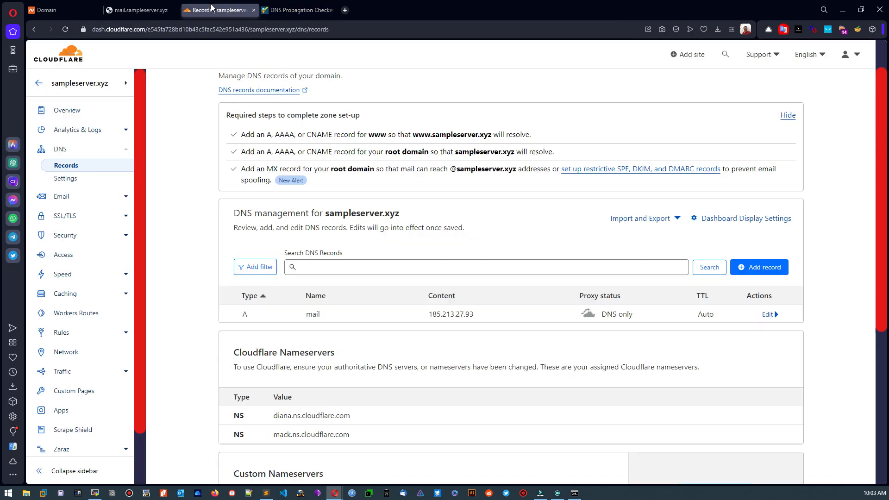
left_click(299, 10)
left_click(223, 7)
left_click(575, 493)
left_click_drag(533, 246, 240, 23)
left_click(281, 180)
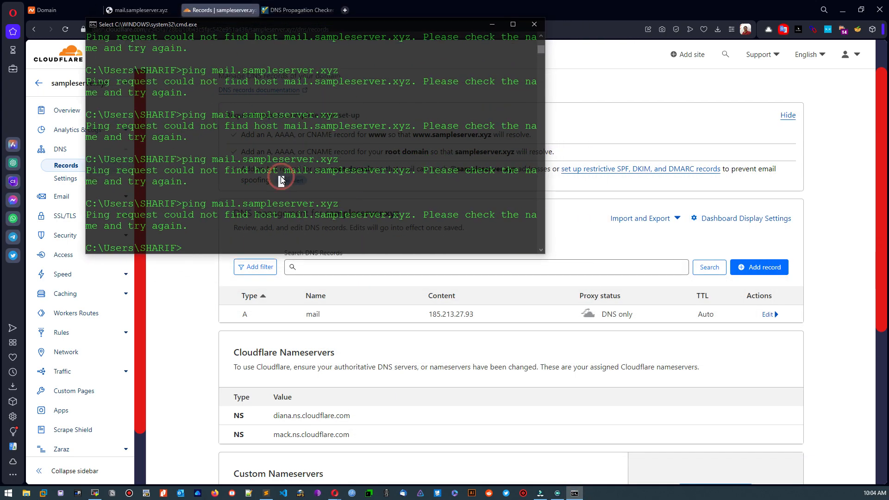
Add three blank prompt lines, start an interactive nslookup session and examine the default DNS server's address.
key("Return")
key("Return")
key("Return")
key("Return")
key("Up")
key("Up")
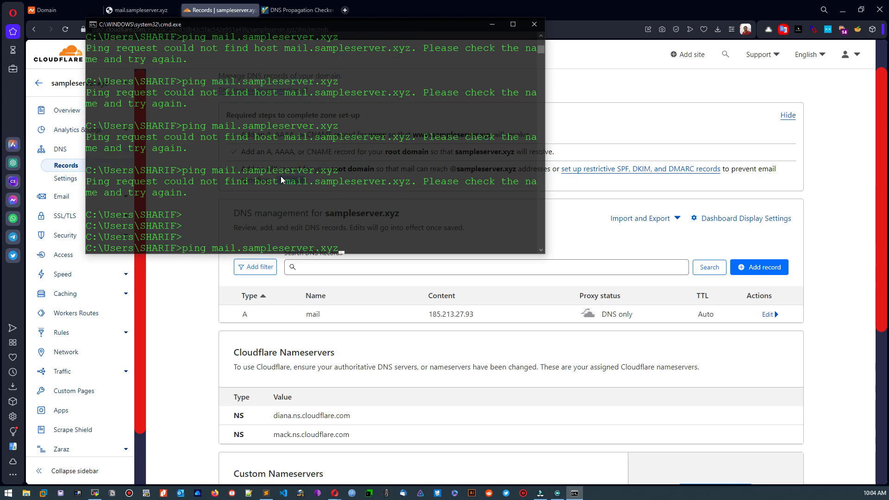
key("Up")
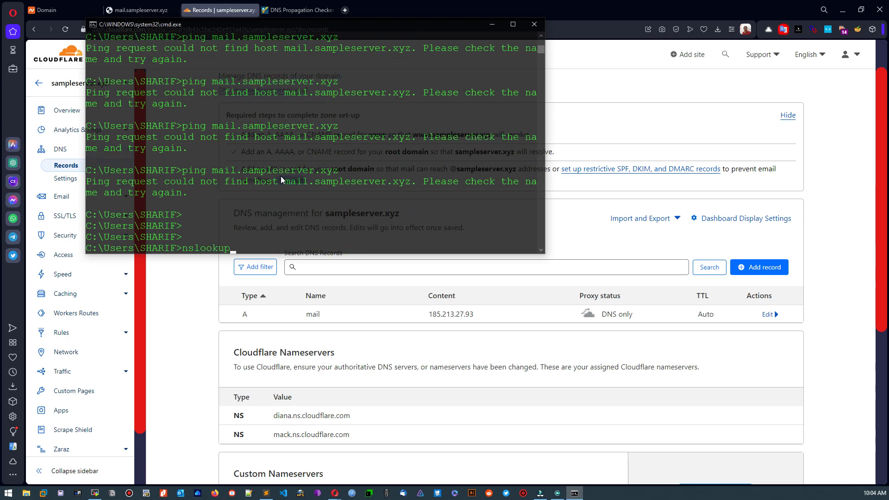
key("Return")
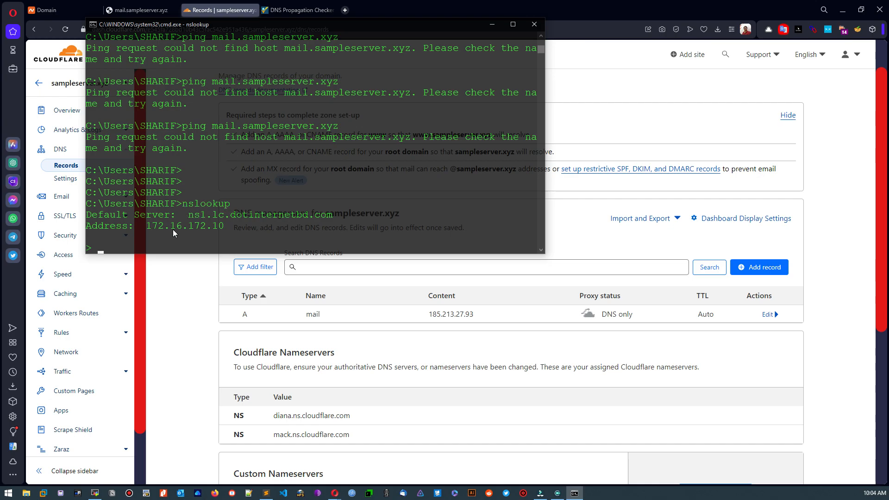
left_click_drag(149, 224, 224, 227)
left_click(317, 229)
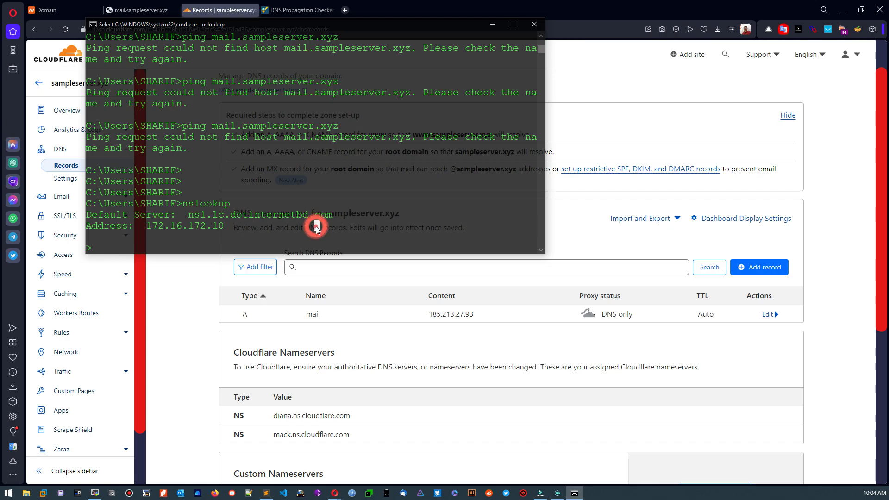
key("Escape")
Set the nslookup query type to A records with set q=a, correcting the mistyped set =a.
type("se")
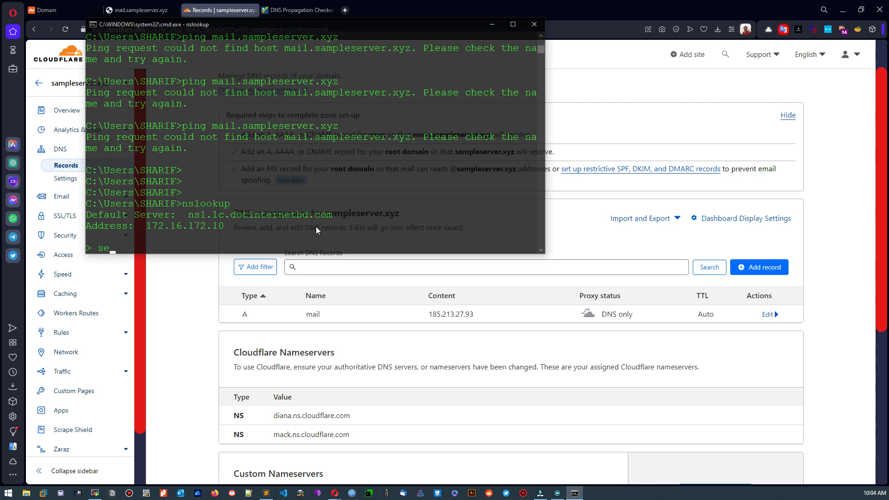
type("t =a")
key("Return")
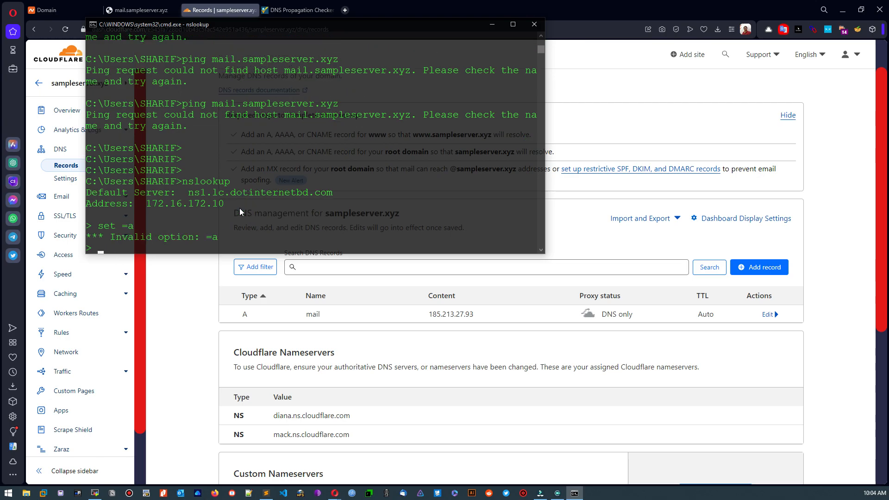
key("Up")
type("q")
key("Return")
Look up the A record of mail.sampleserver.xyz through the default DNS server.
type("mail.")
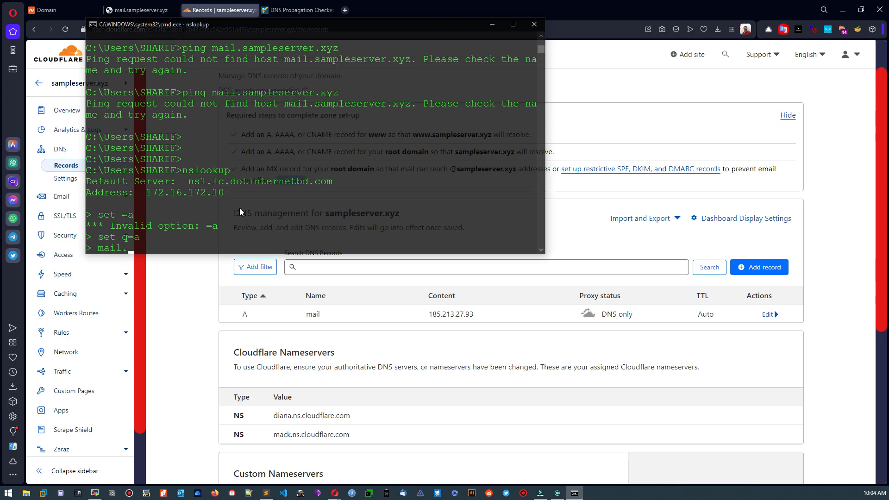
type("sampleserver.xyz")
key("Return")
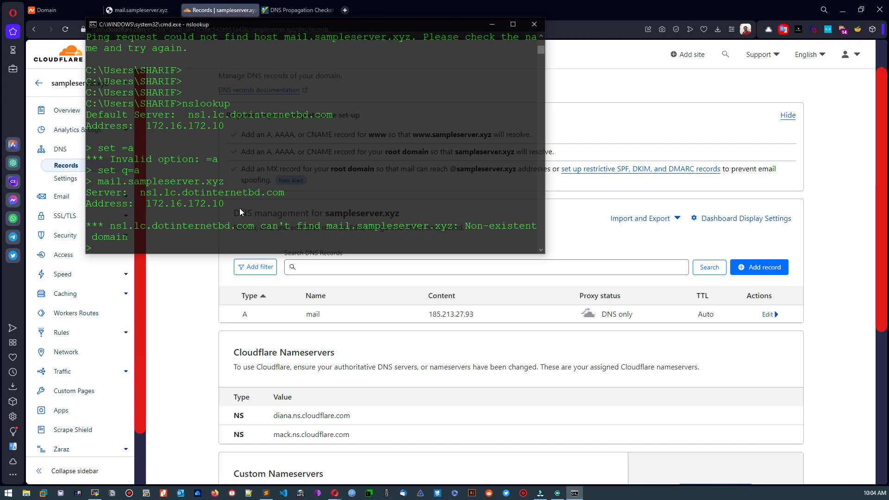
Add blank nslookup lines and write the command server 1.1.1.1 without running it.
key("Return")
key("Return")
key("Return")
key("Up")
key("BackSpace")
key("BackSpace")
key("BackSpace")
key("BackSpace")
key("BackSpace")
key("BackSpace")
key("BackSpace")
key("BackSpace")
key("BackSpace")
key("BackSpace")
key("BackSpace")
key("BackSpace")
key("BackSpace")
key("BackSpace")
key("BackSpace")
key("BackSpace")
key("BackSpace")
key("BackSpace")
key("BackSpace")
key("BackSpace")
type("exit")
key("BackSpace")
key("BackSpace")
key("BackSpace")
key("BackSpace")
type("server 1.1.1.1")
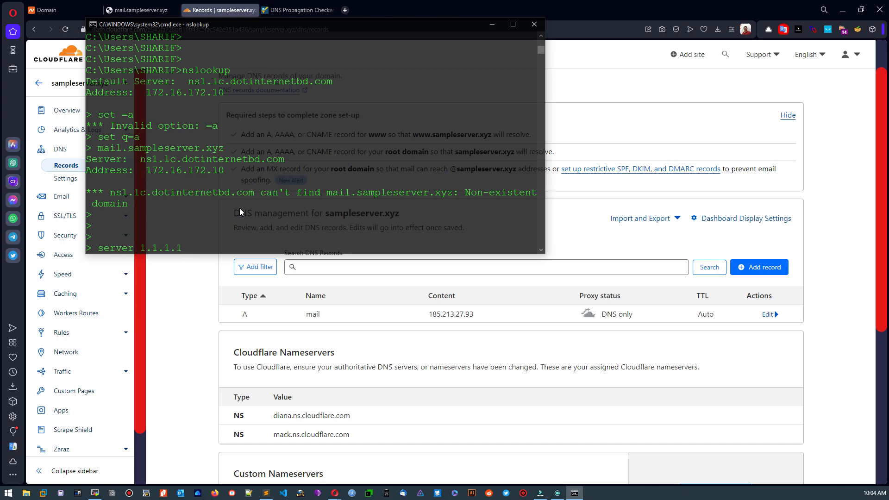
Replace 1.1.1.1 with diana.ns.cloudflare.com, copied from the Cloudflare Nameservers table, and run the server command.
key("BackSpace")
key("BackSpace")
key("BackSpace")
key("BackSpace")
key("BackSpace")
key("BackSpace")
key("BackSpace")
left_click_drag(271, 415, 363, 417)
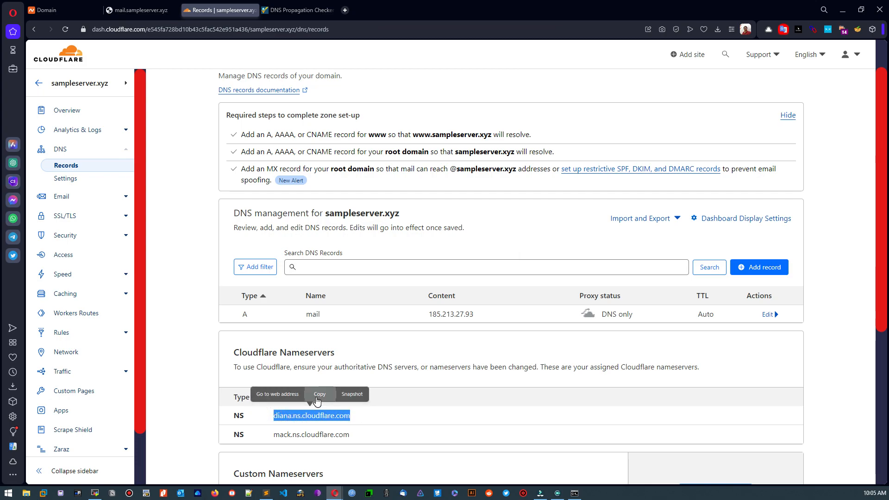
left_click(316, 392)
key("alt+Tab")
key("ctrl+v")
key("Return")
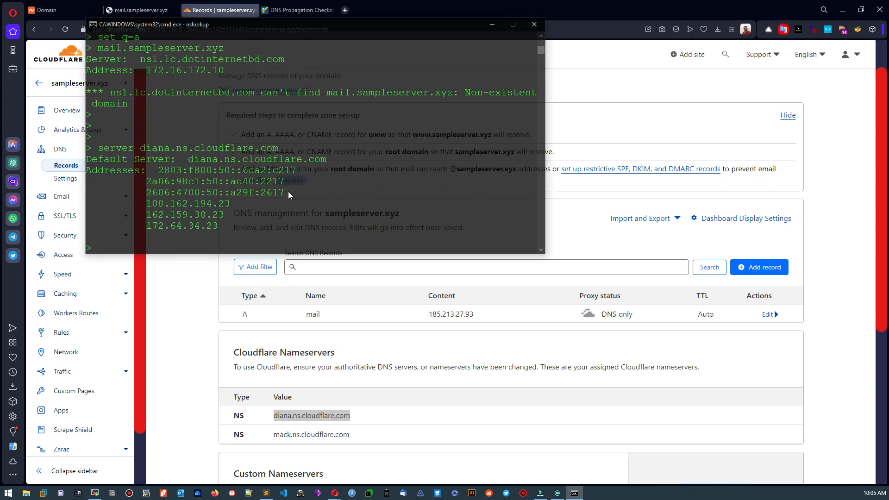
Add blank nslookup lines and set the query type to A again with set q=a.
left_click(295, 214)
key("Return")
key("Return")
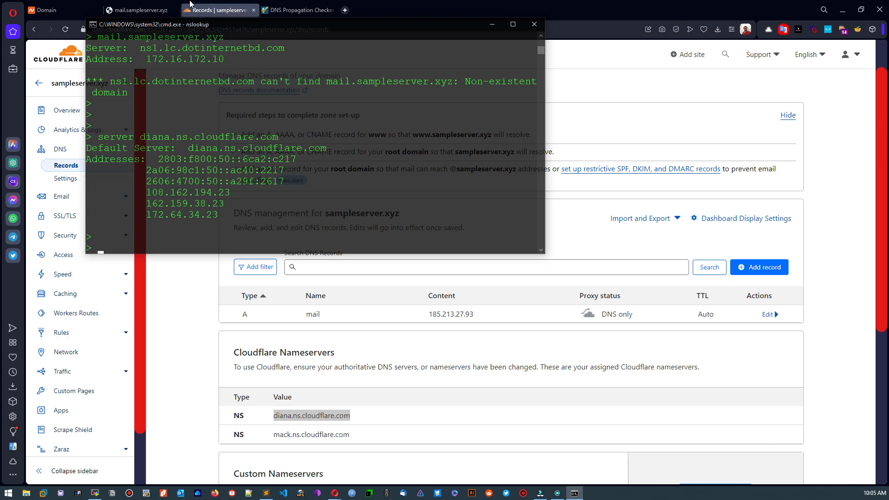
left_click(336, 215)
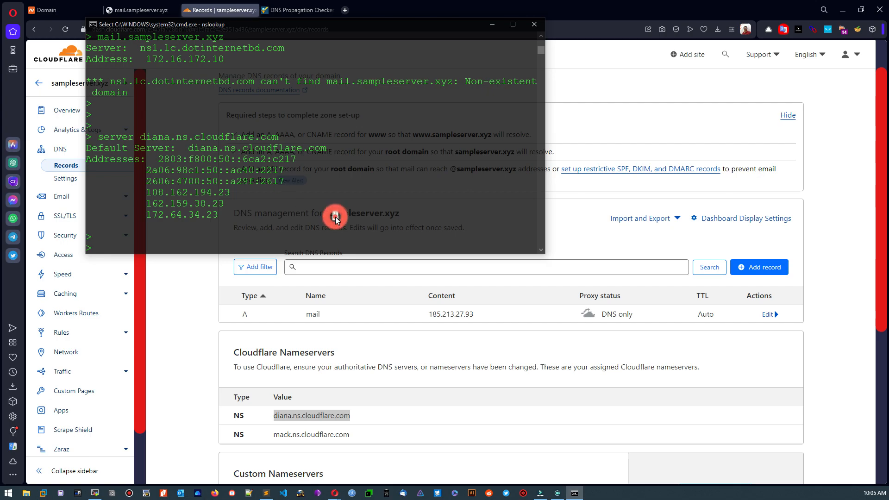
type("set q=a")
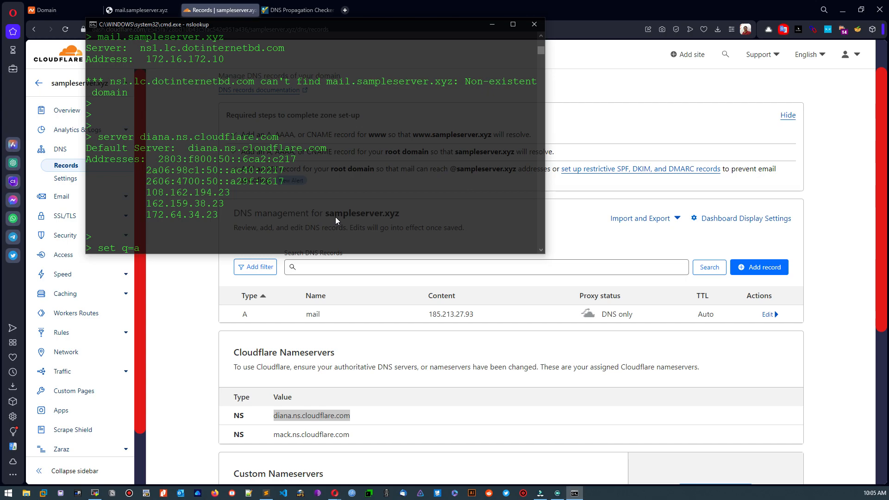
key("Return")
Query the selected Cloudflare nameserver for the A record of mail.sampleserver.xyz.
type("ma")
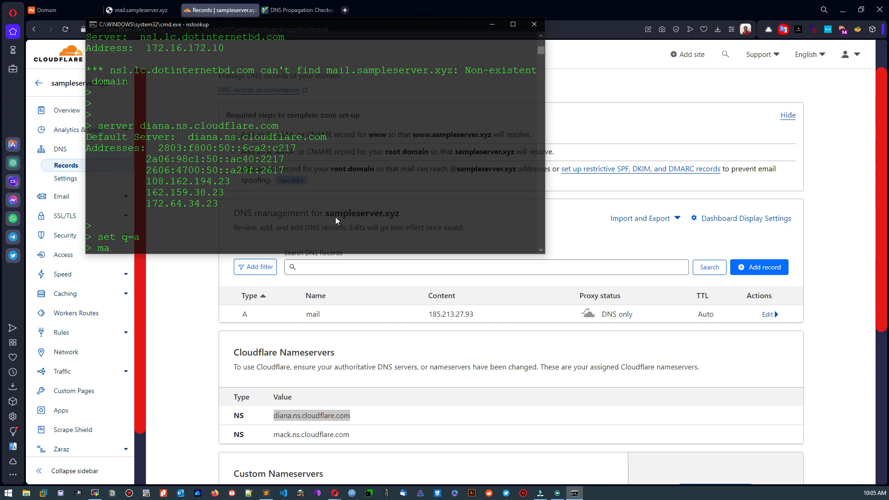
type("il.sampleserver")
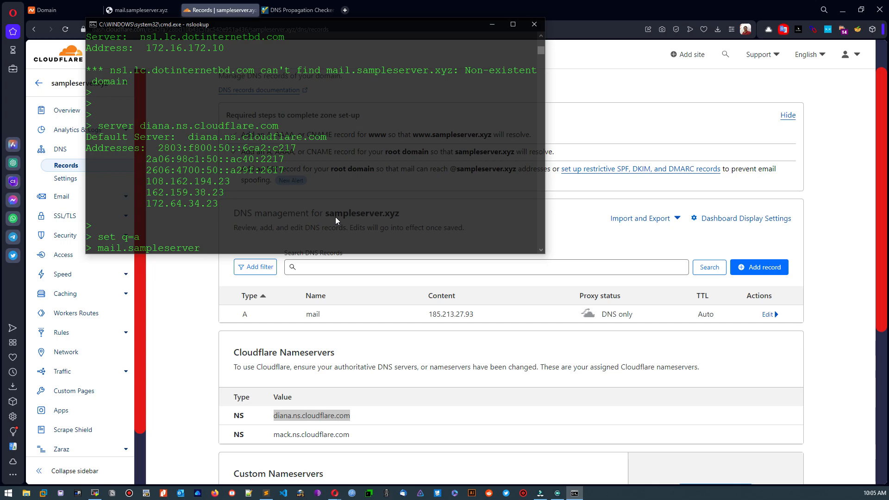
type(".xyz")
key("Return")
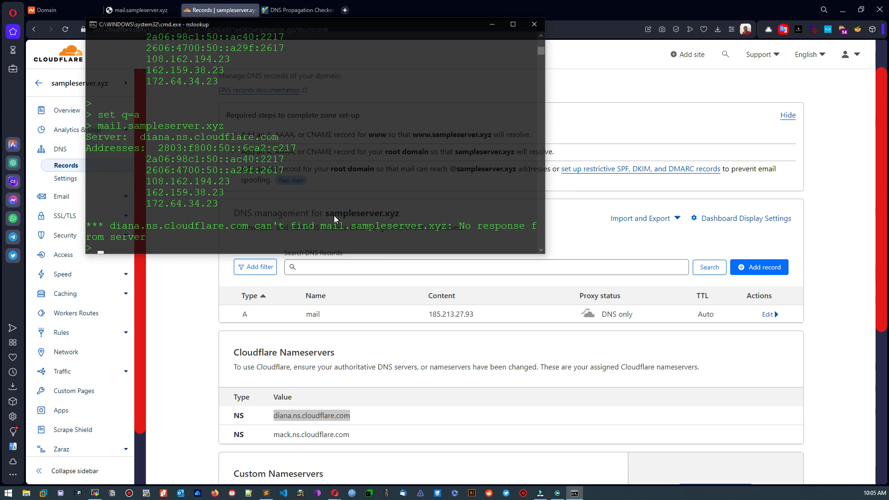
Open the mail A record in Cloudflare for editing, turn on its proxy and extend its name to mail.sampleserver.xyz.
left_click(620, 219)
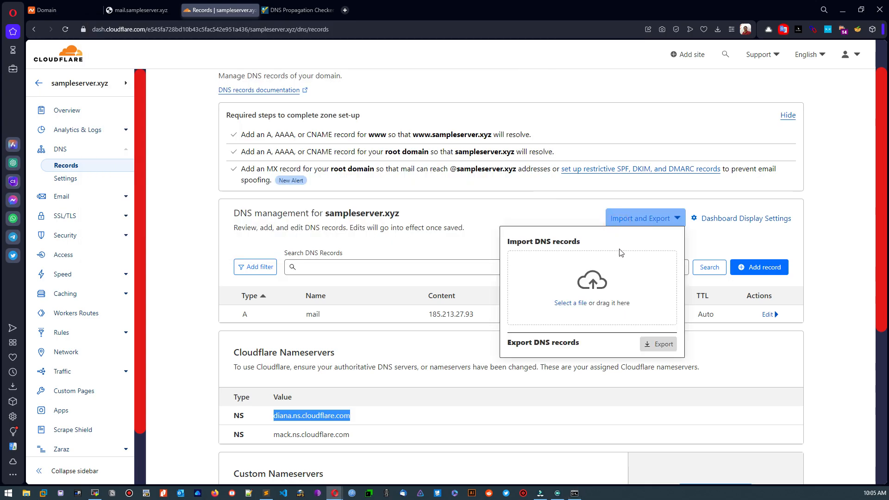
left_click(766, 233)
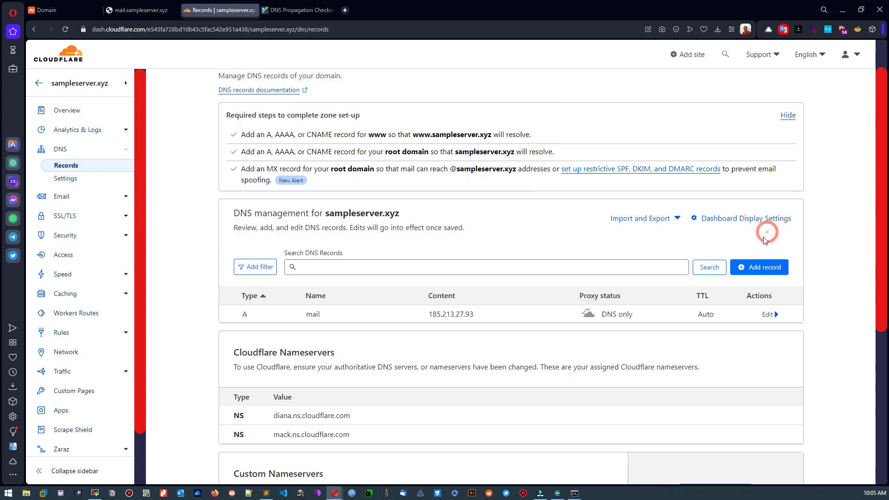
left_click(768, 315)
left_click(594, 344)
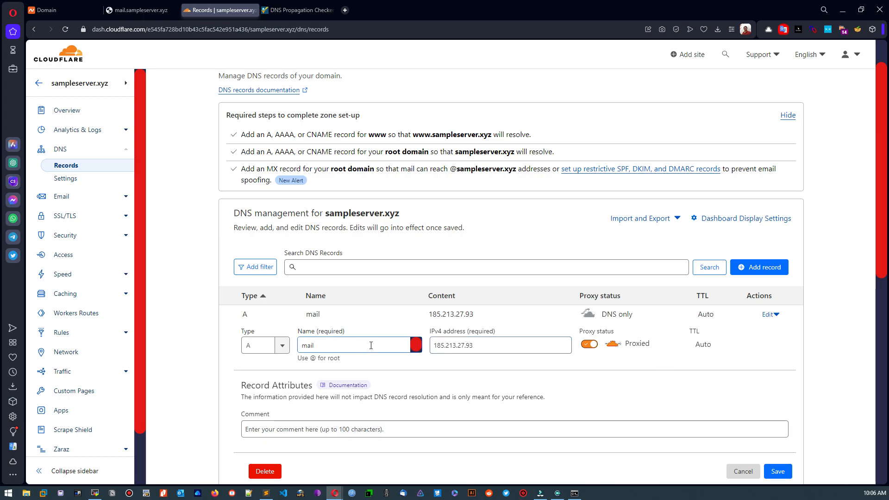
left_click(346, 345)
type(".sampleserver.xyz")
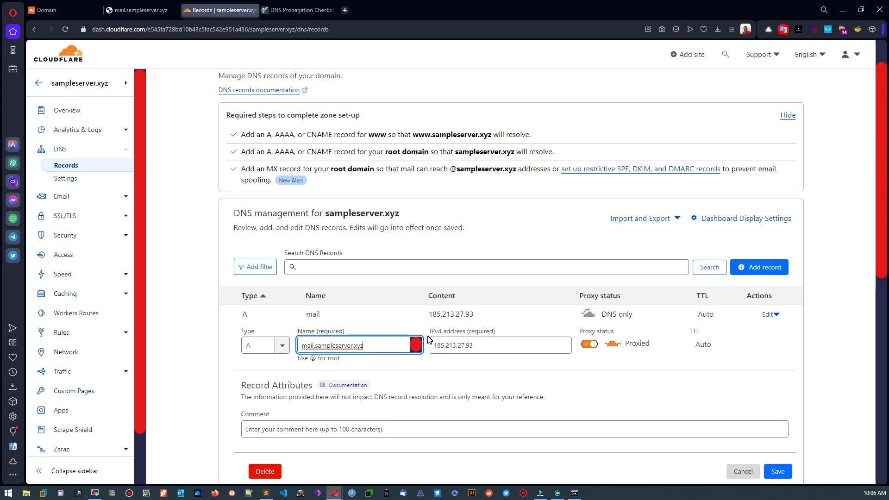
Switch the mail A record's proxy status to DNS only and save the record.
left_click(589, 344)
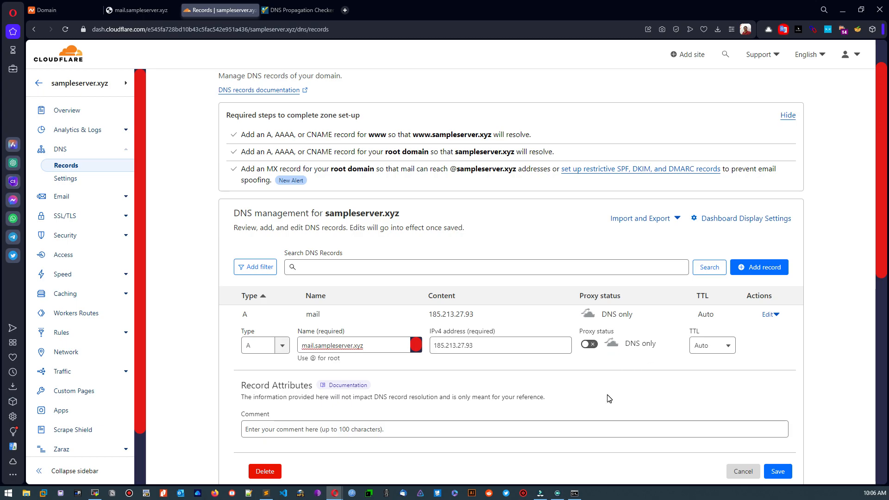
scroll(760, 420, "down", 1)
left_click(778, 428)
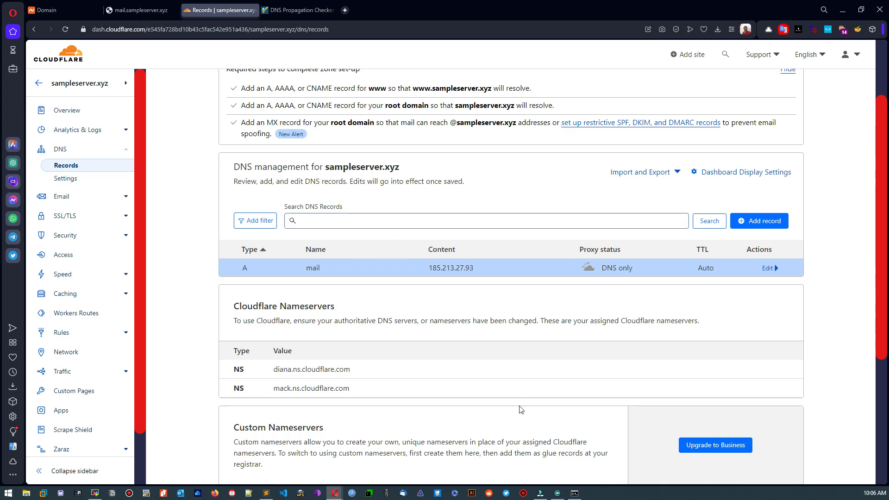
Return to the Command Prompt and rerun the nslookup query for mail.sampleserver.xyz, clearing the further recalled command.
left_click(574, 493)
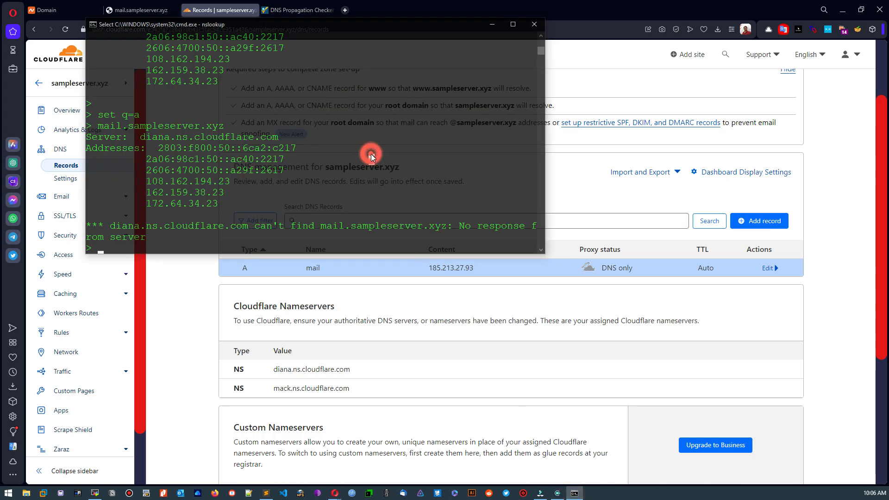
key("Up")
key("Escape")
key("Up")
key("Escape")
key("Up")
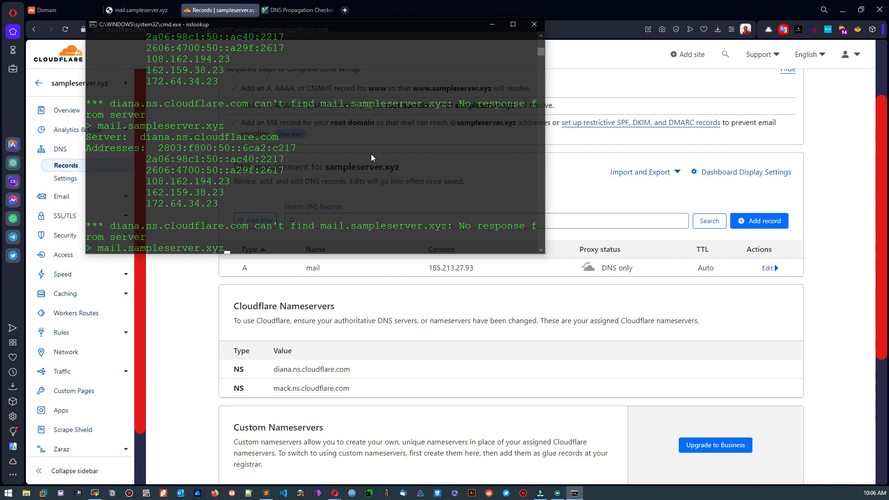
key("Escape")
Add blank nslookup lines, exit the nslookup session and add blank lines at the regular command prompt.
key("Return")
key("Return")
key("Return")
key("Return")
type("exit")
key("Return")
key("Return")
key("Return")
key("Return")
key("Return")
key("Return")
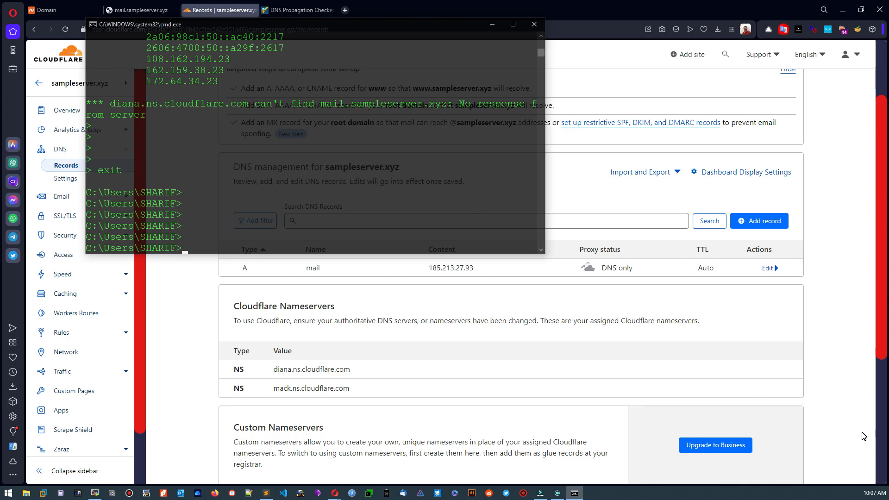
Ping mail.sampleserver.xyz continuously with ping -t, run the same test once more and add blank prompt lines.
type("ping -t mail.sampleserver.xyz")
key("Return")
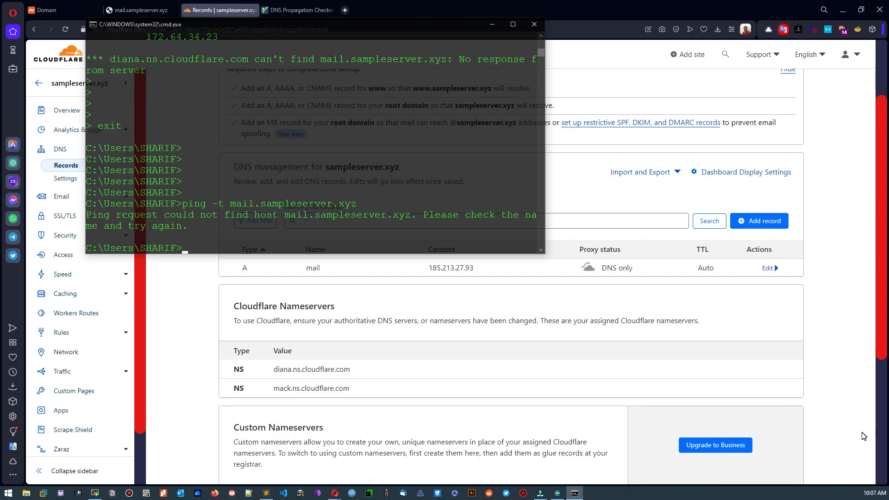
key("Up")
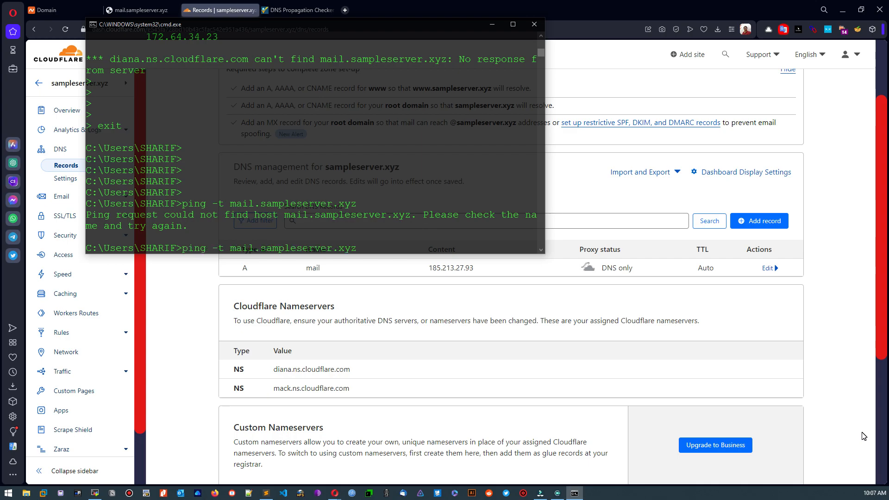
key("Return")
key("Return")
key("Return")
key("Return")
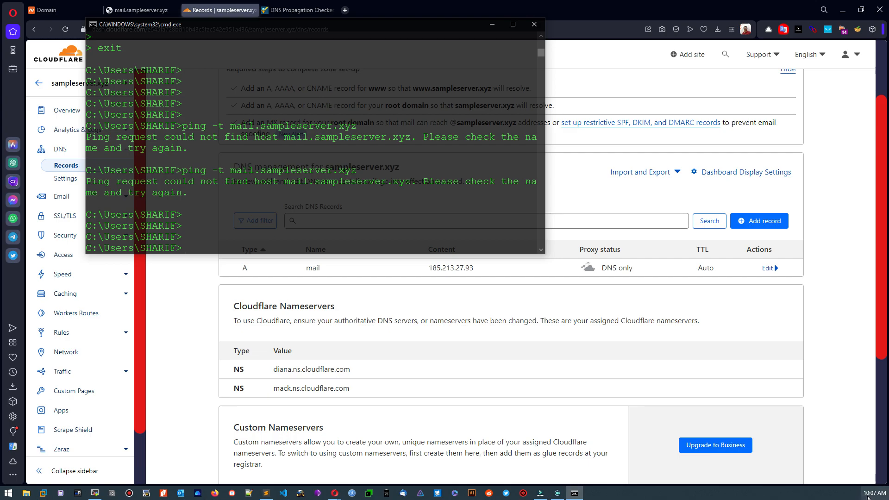
Check the system clock's date and rerun ping -t mail.sampleserver.xyz twice in the Command Prompt.
mouse_move(868, 498)
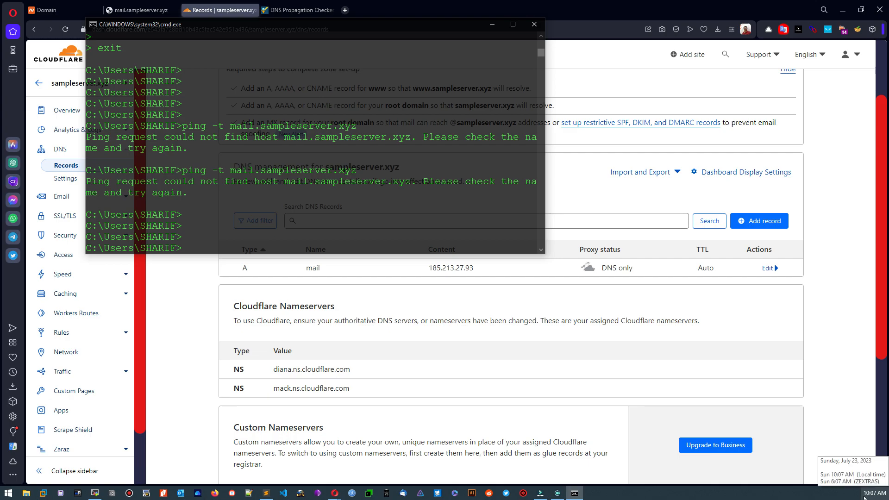
left_click(270, 214)
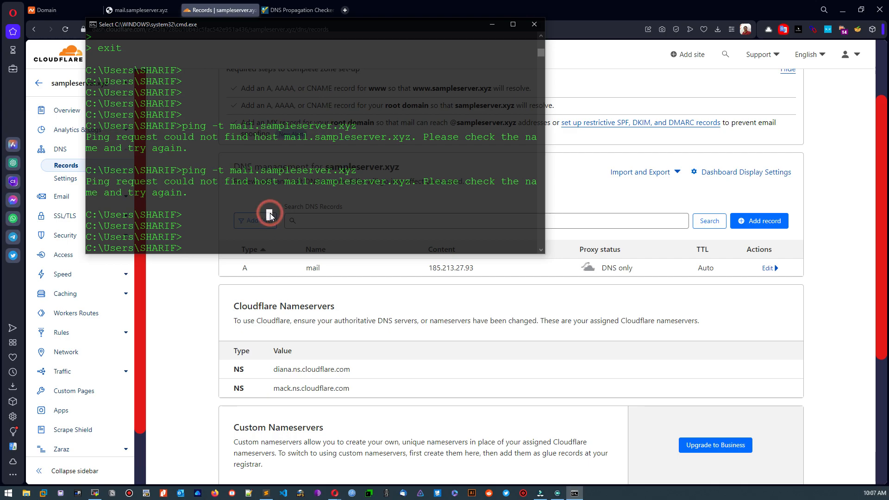
key("Escape")
key("Up")
key("Return")
key("Up")
key("Return")
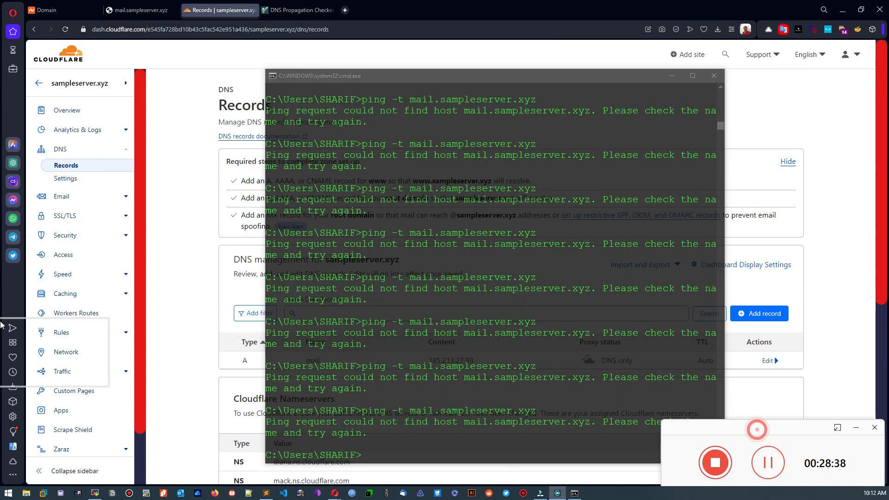
Separate the output with blank prompt lines, repeat the continuous ping of mail.sampleserver.xyz and reposition the Command Prompt window.
left_click(470, 260)
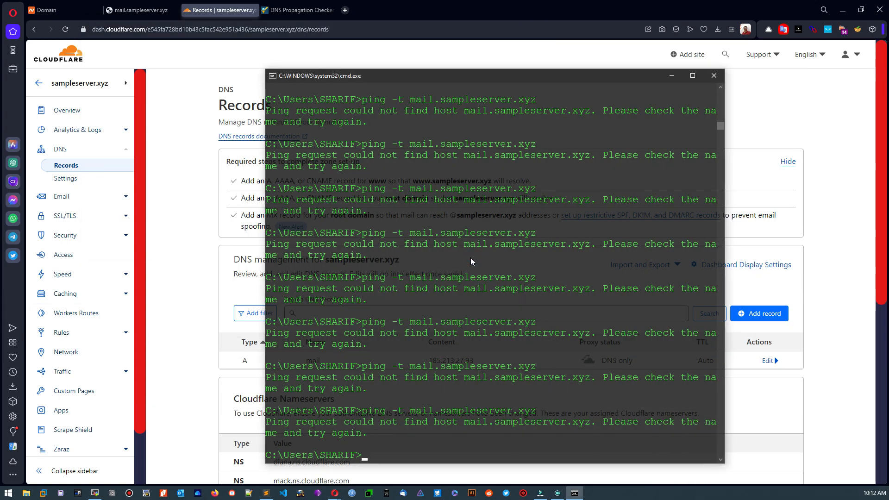
key("Return")
key("Return")
key("Return")
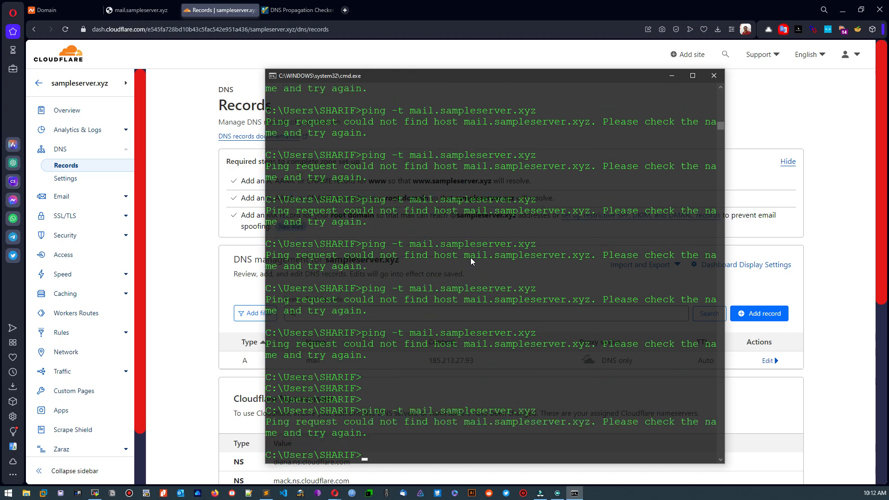
key("Up")
key("Return")
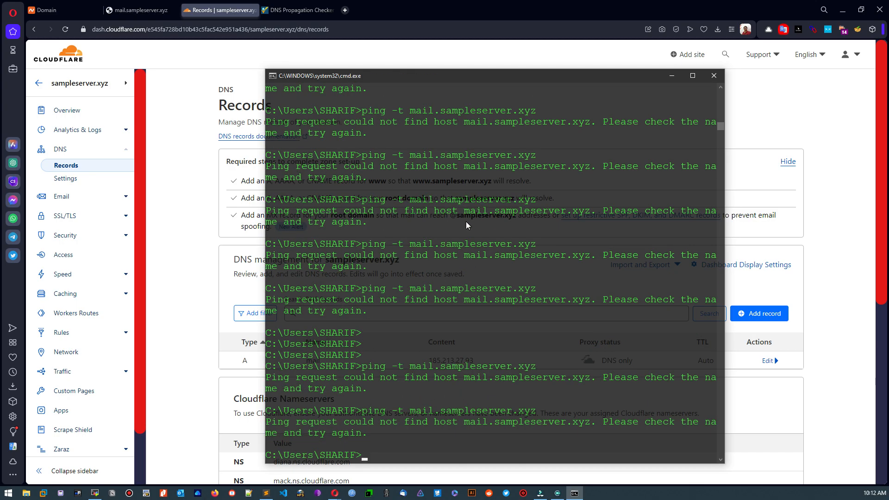
left_click_drag(497, 75, 366, 65)
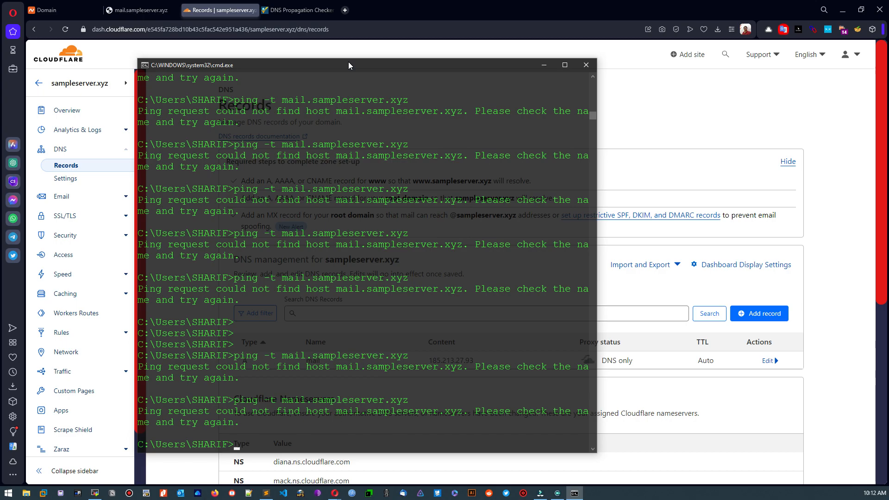
left_click(2, 335)
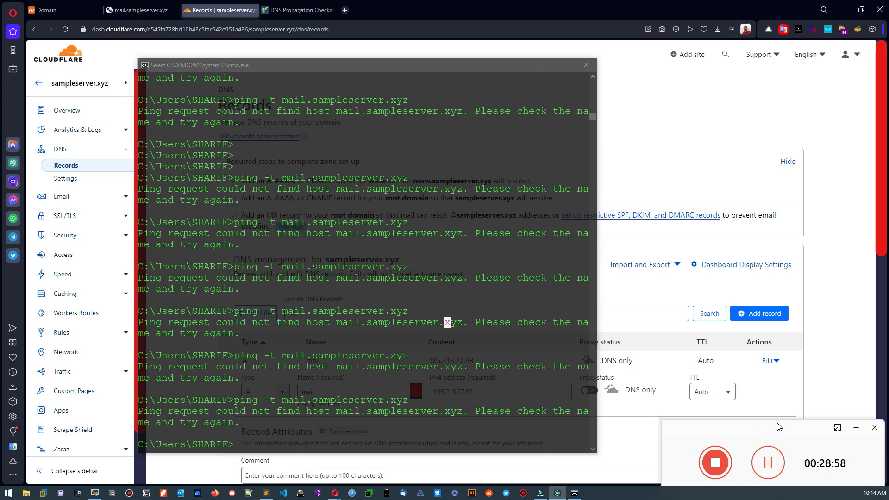
Return to the Command Prompt, add a blank line and start ping -t mail.sampleserver.xyz again.
mouse_move(870, 497)
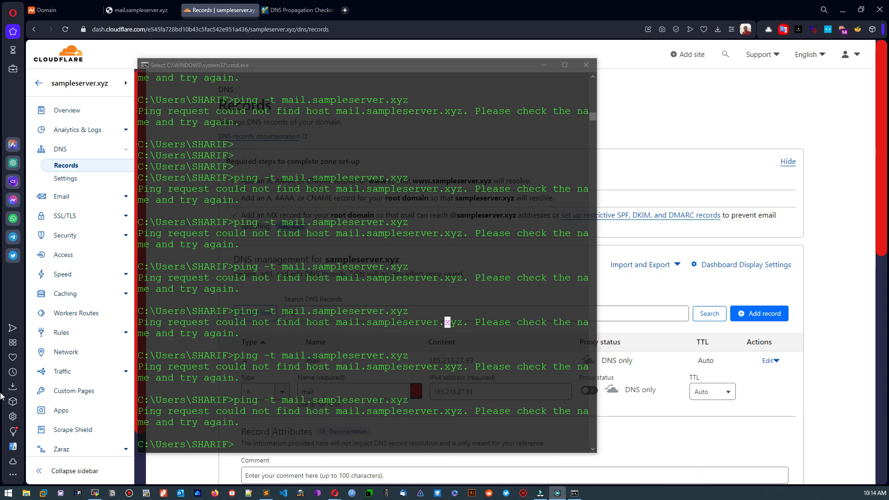
left_click(363, 394)
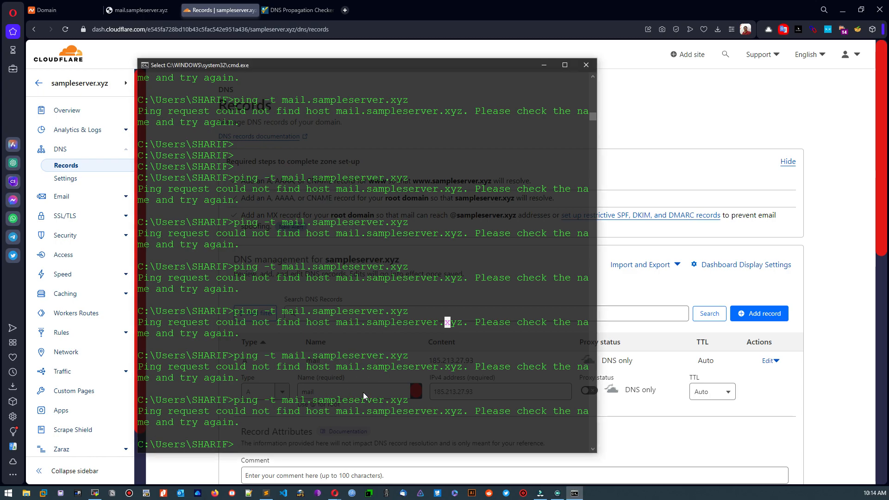
key("Return")
key("Return")
key("Up")
key("Return")
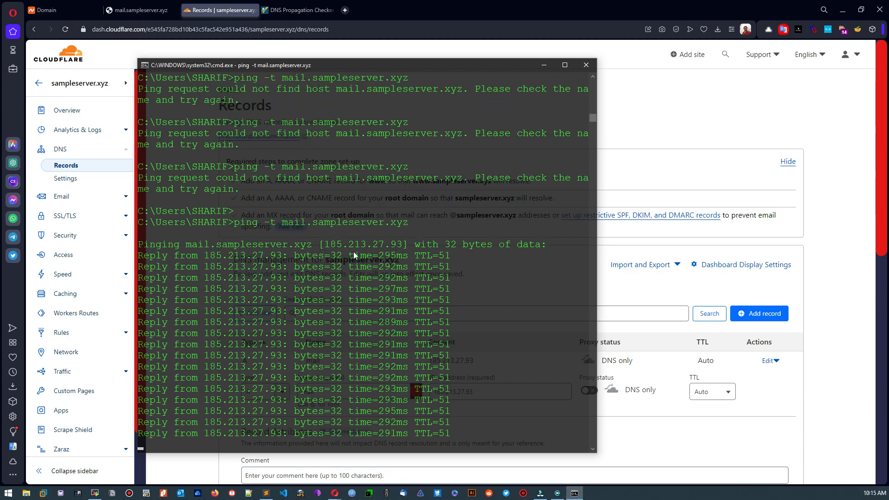
left_click(141, 10)
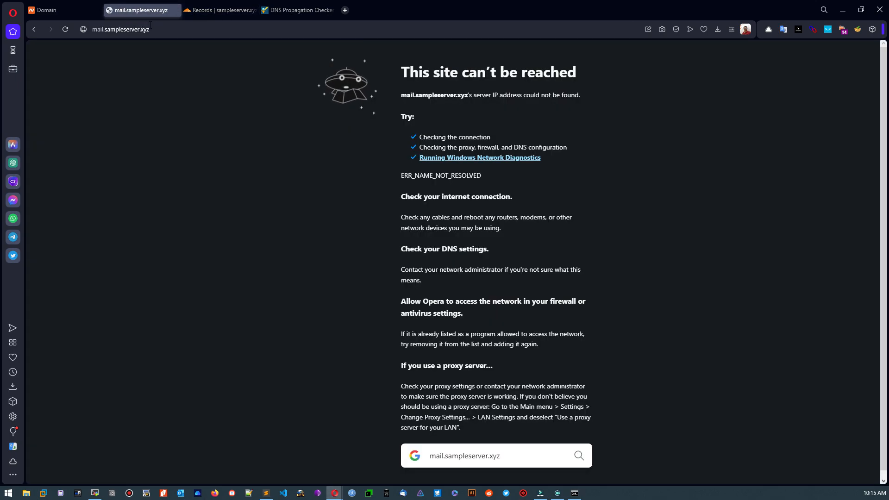
left_click(170, 30)
key("Home")
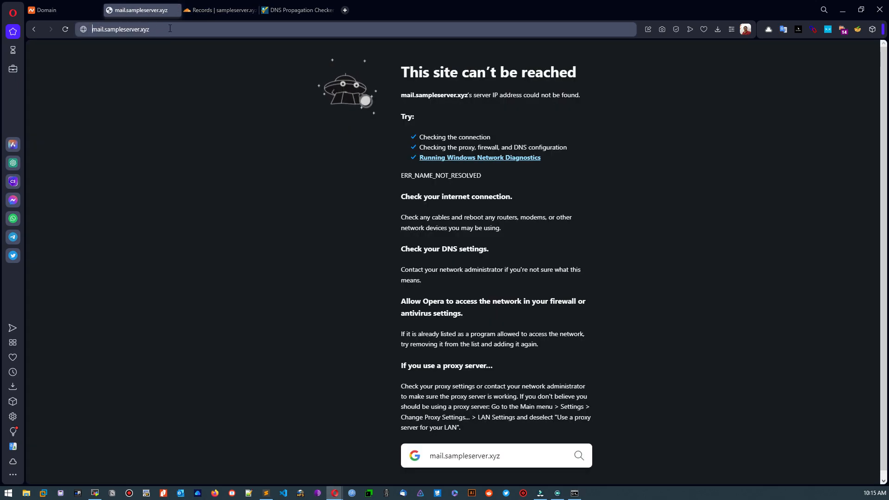
type("http")
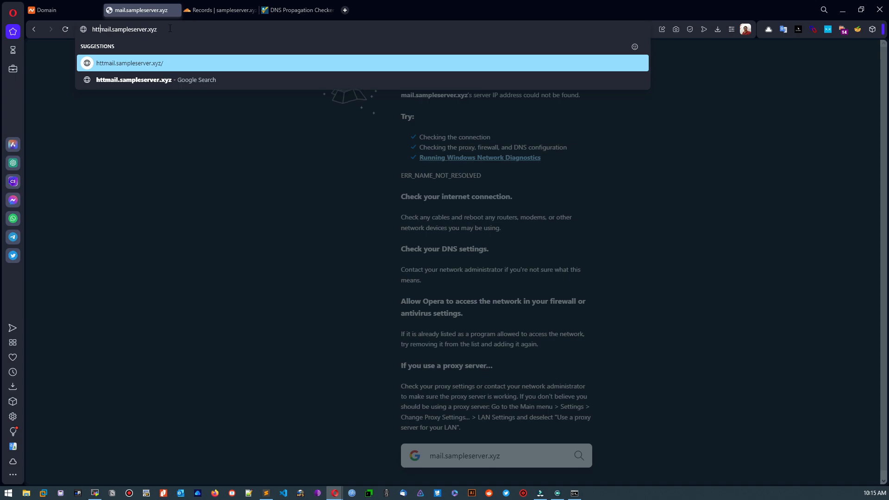
type("://")
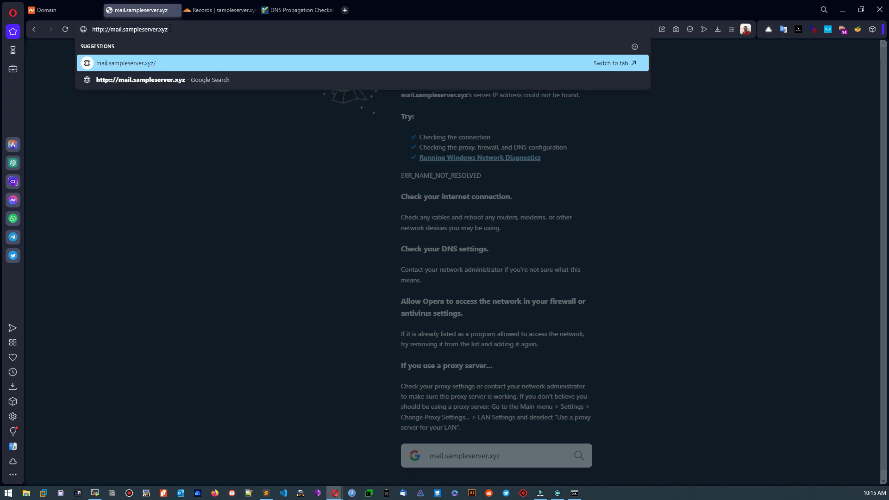
key("Return")
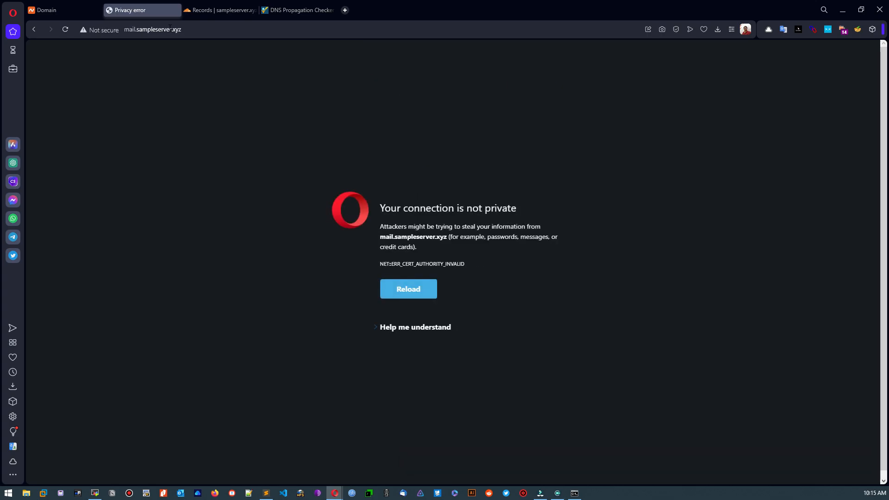
left_click(431, 327)
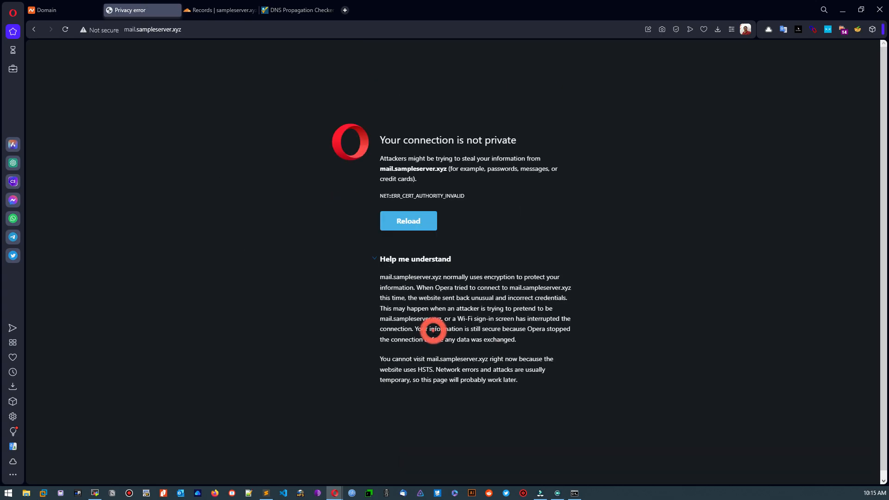
Close the mail.sampleserver.xyz tab and open a private browser window.
left_click(177, 11)
left_click(13, 15)
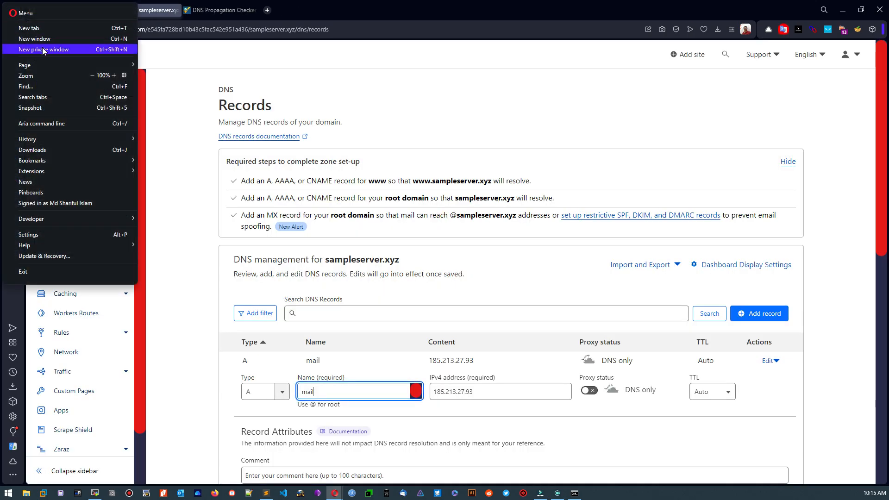
left_click(47, 47)
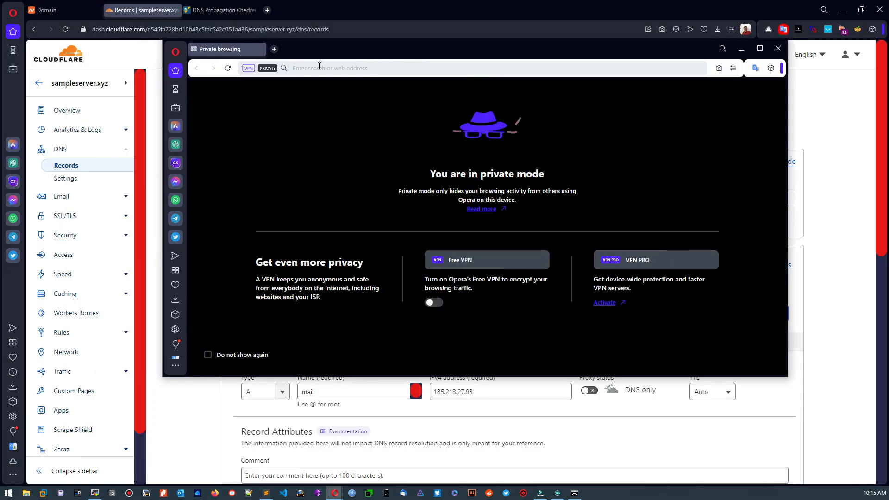
type("htt")
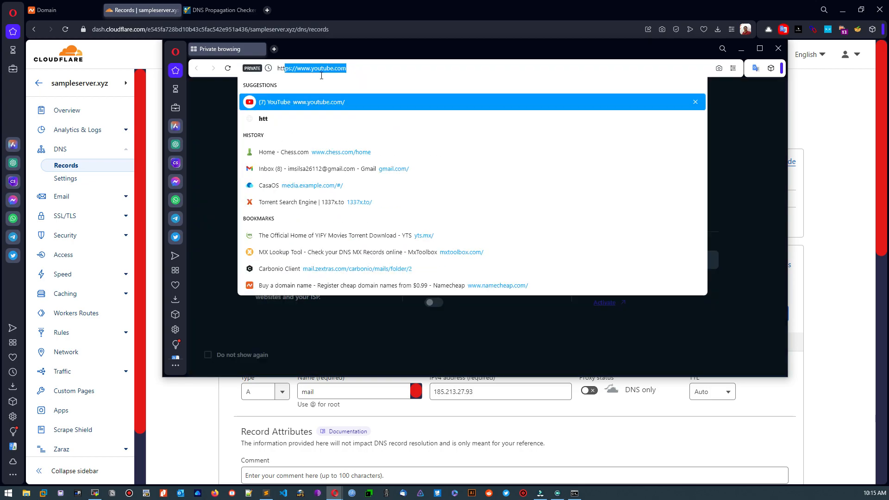
type("ps://m")
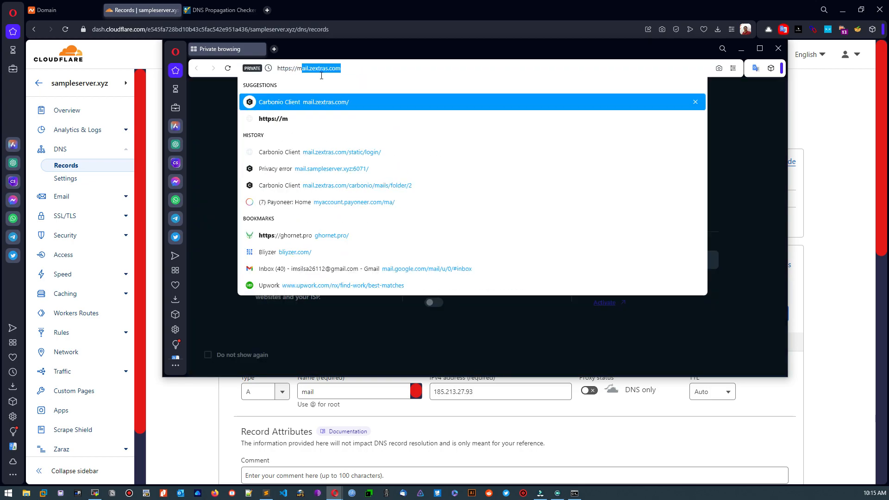
type("ail.sampleserver.")
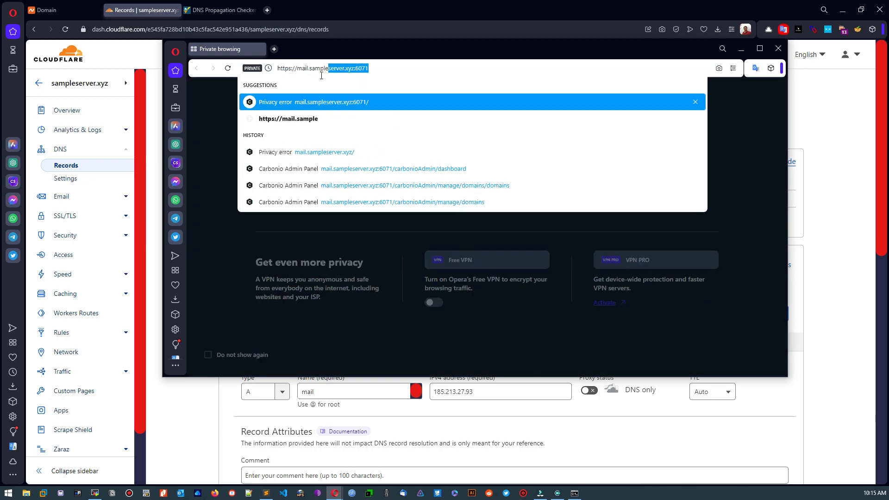
type("xyz")
key("Delete")
key("Return")
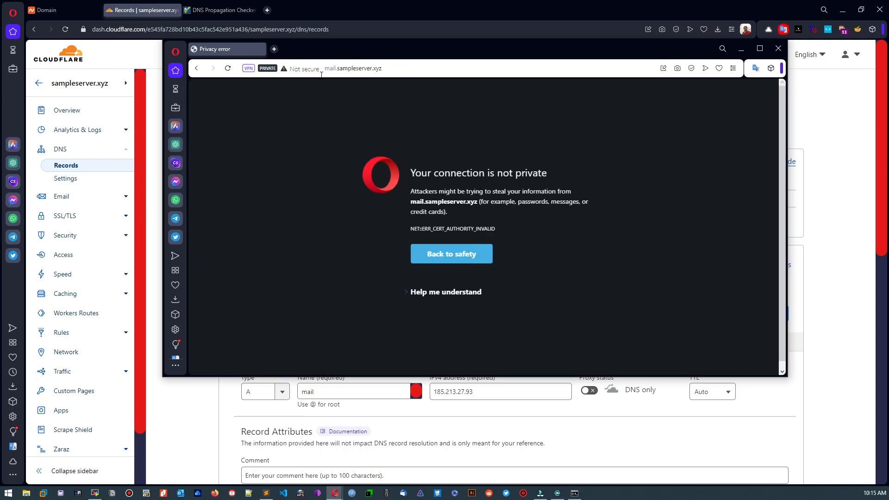
left_click(445, 292)
left_click(461, 318)
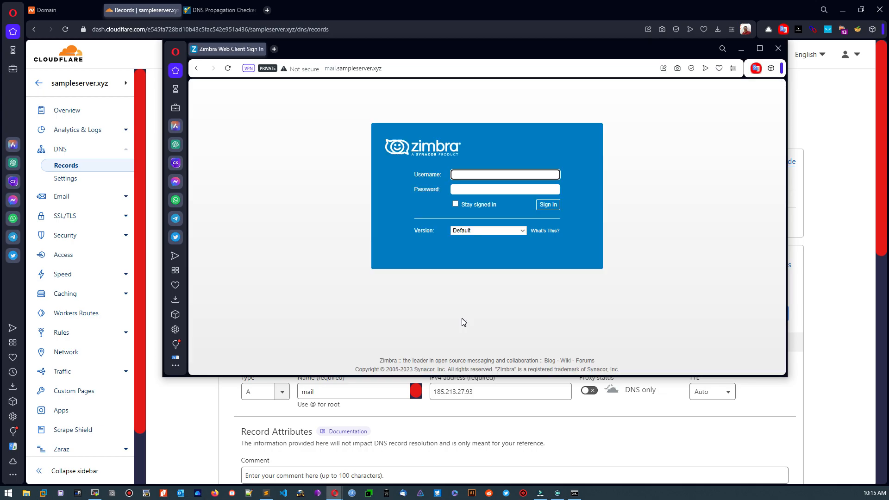
left_click_drag(487, 47, 516, 101)
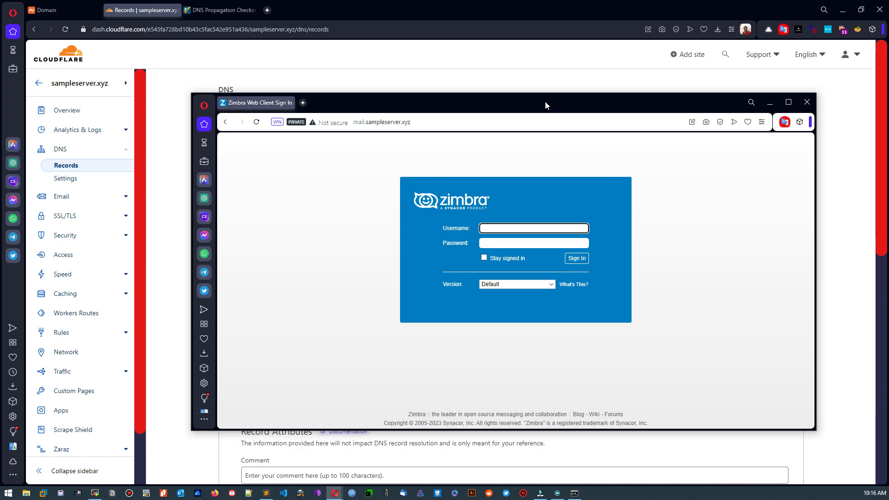
Return to the Command Prompt, stop the running ping and add three blank prompt lines.
left_click(575, 494)
left_click(487, 333)
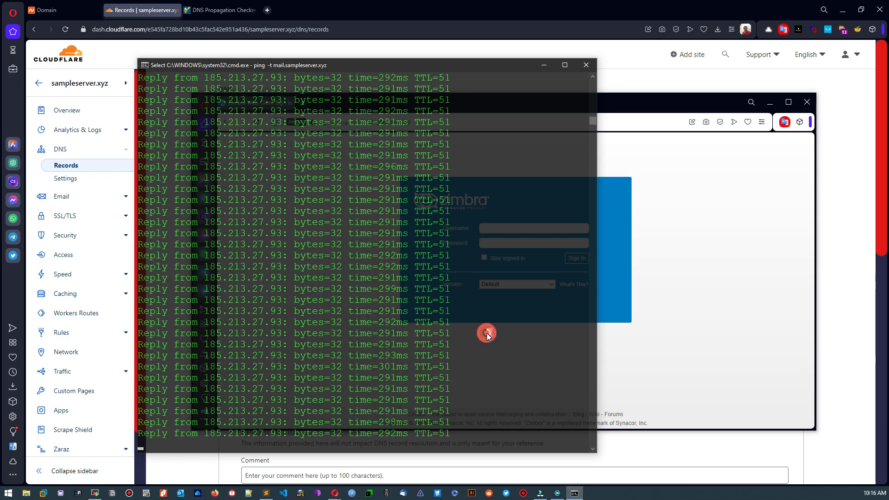
key("Escape")
key("ctrl+c")
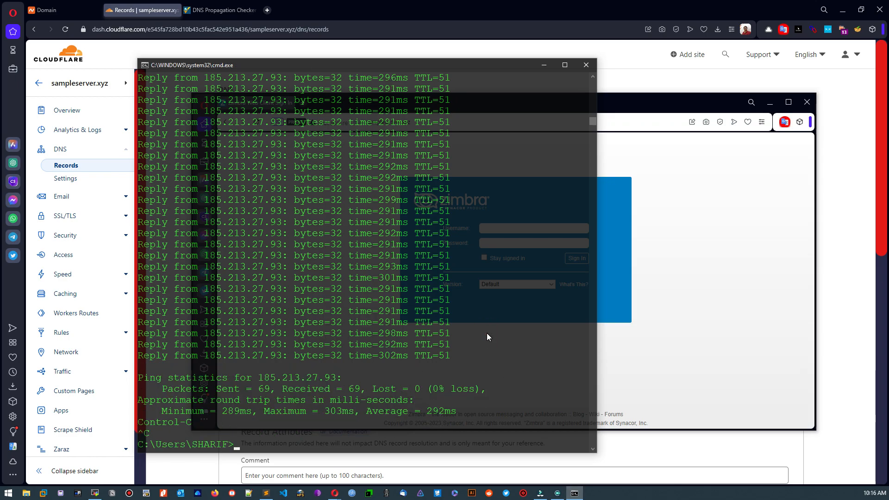
key("Return")
key("Return")
key("Return")
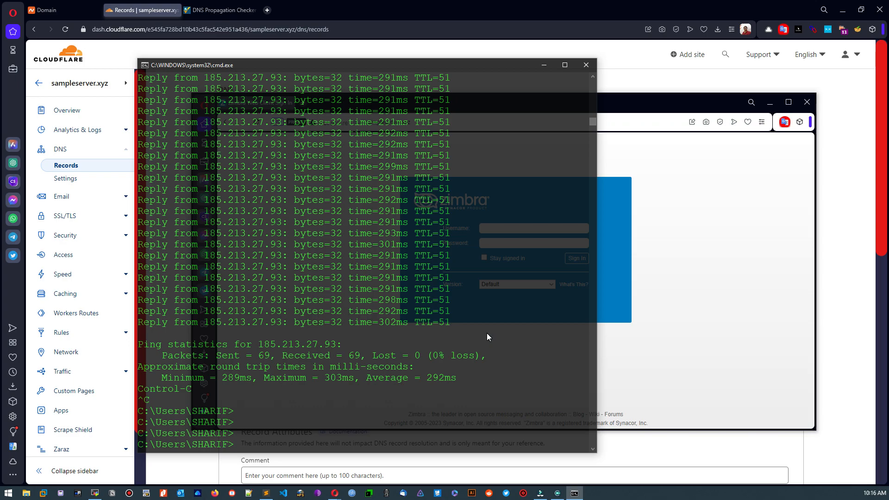
Bring the Cloudflare DNS records of sampleserver.xyz back into view and review the mail A record.
left_click(622, 75)
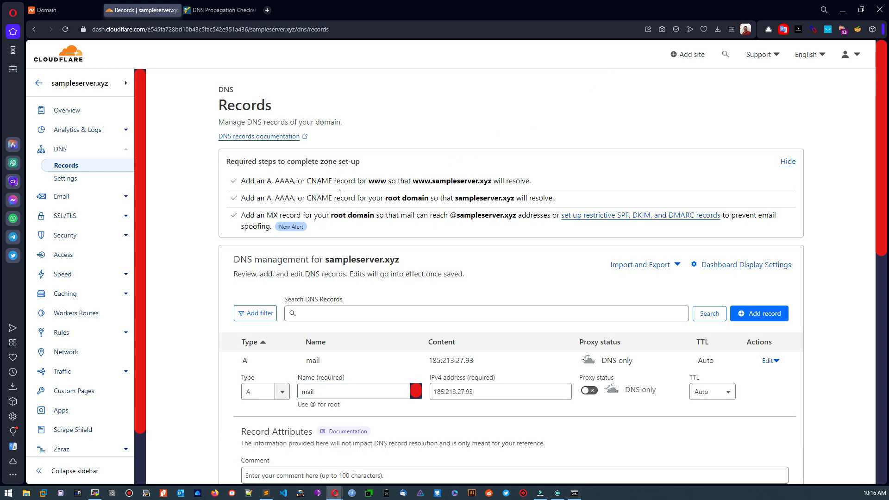
scroll(427, 270, "down", 2)
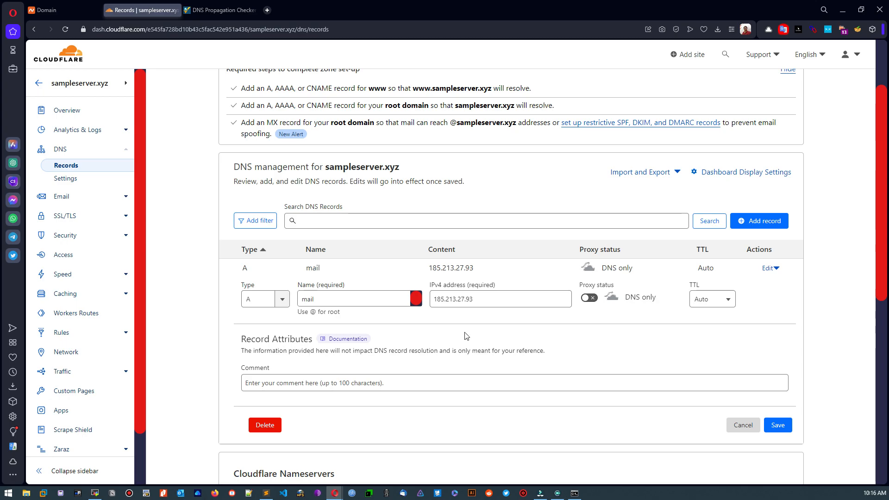
Return to the Command Prompt, start nslookup and set its DNS server to 8.8.8.8.
left_click(575, 494)
left_click(437, 326)
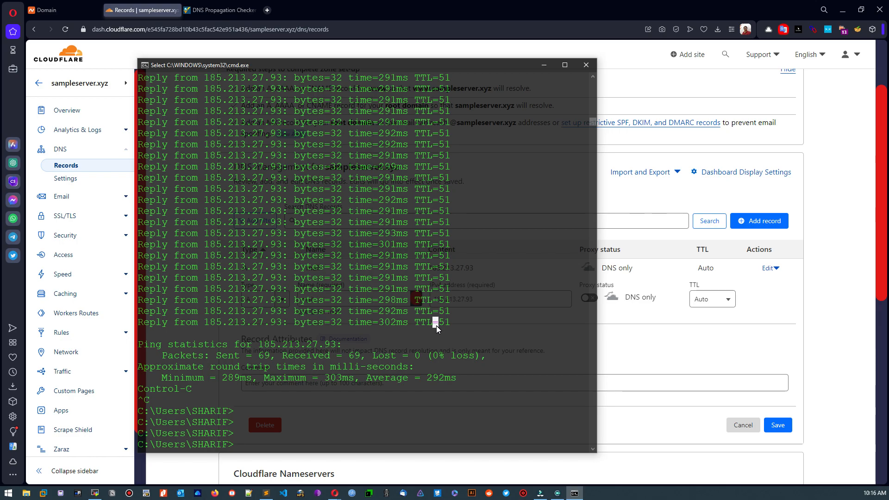
type("nsl")
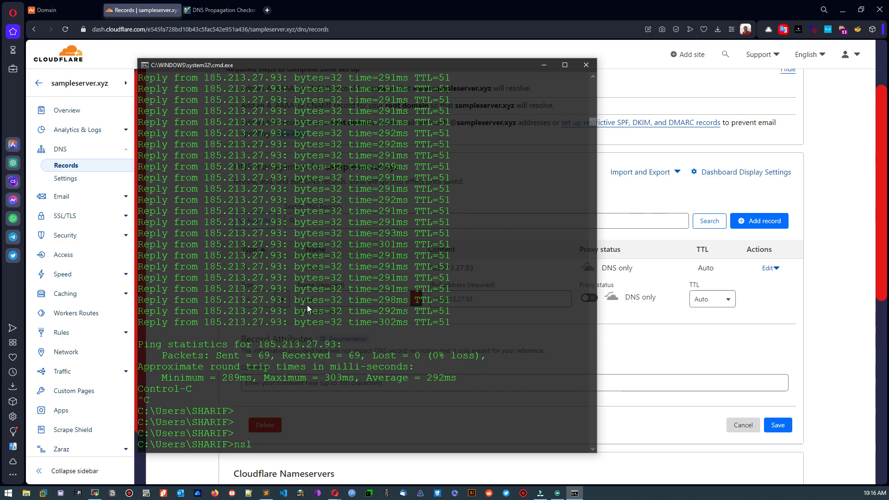
type("ookup")
key("Return")
type("server")
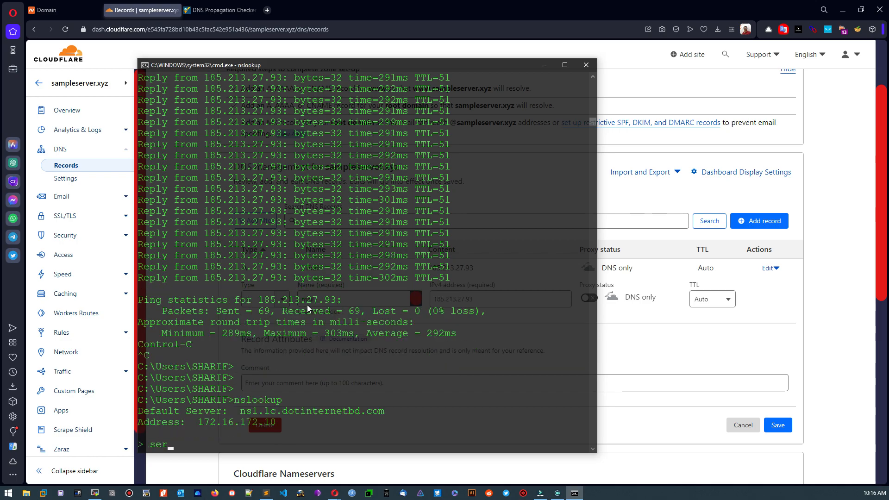
type("8.8.8.8")
key("Return")
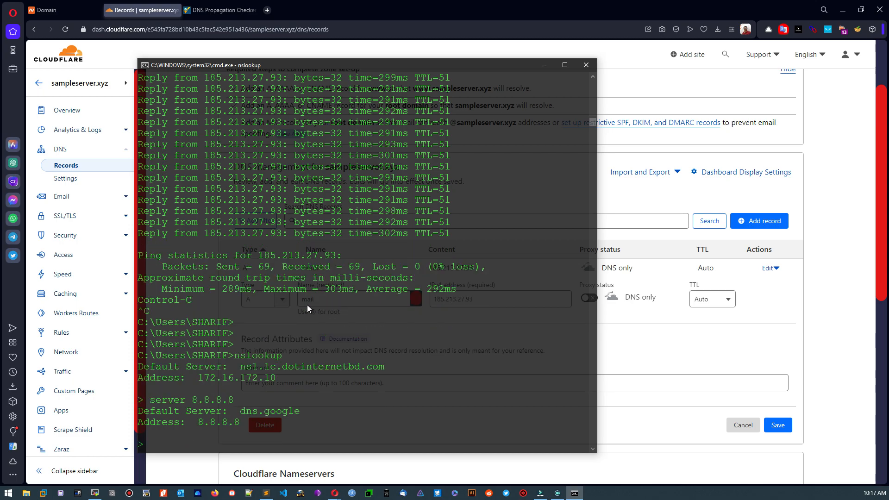
Copy 185.213.27.93 from the ping statistics, run a reverse lookup on it in nslookup and highlight the returned host name.
left_click_drag(261, 256, 325, 260)
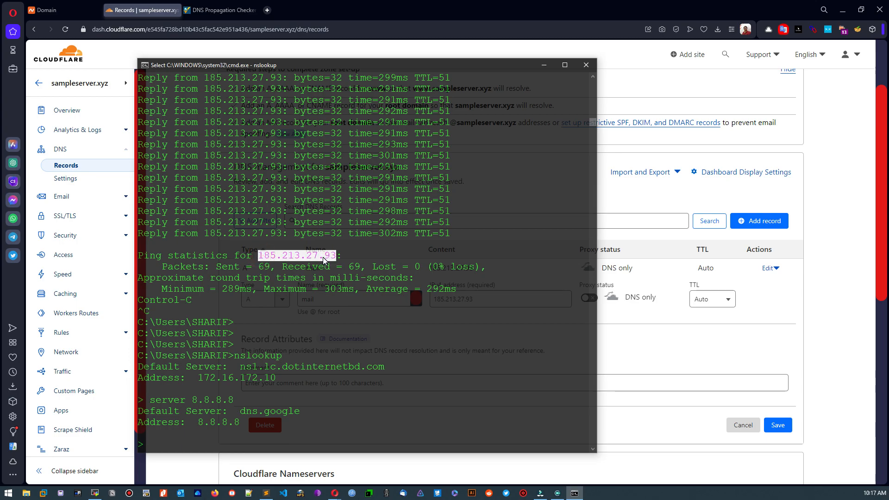
right_click(323, 257)
left_click_drag(261, 255, 334, 256)
right_click(328, 257)
right_click(358, 376)
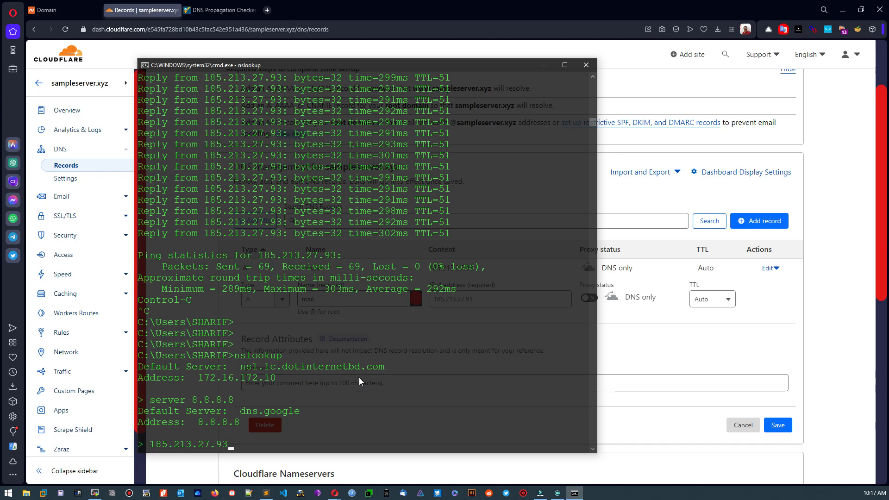
key("Return")
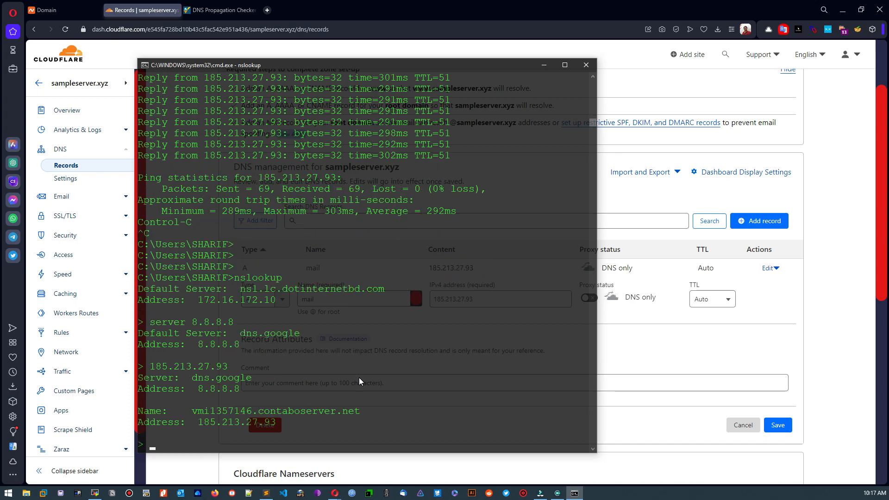
left_click_drag(193, 412, 359, 416)
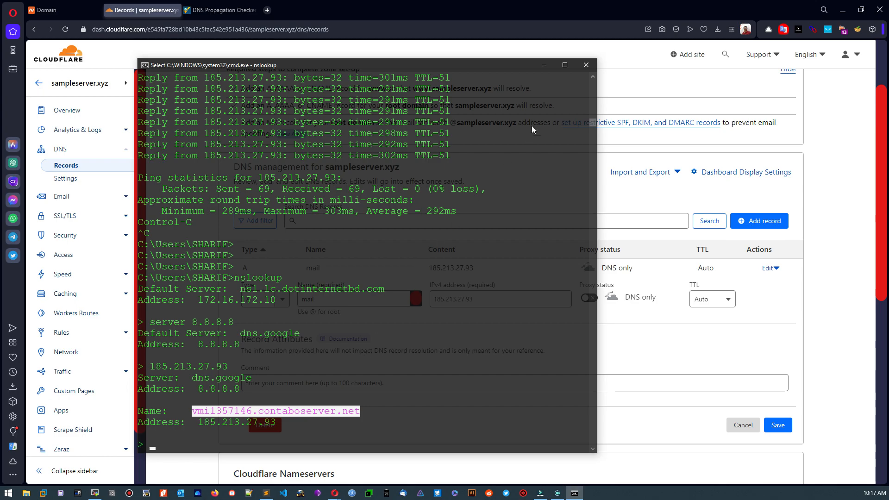
Return to the Cloudflare DNS records and look for PTR among the record types in the open mail record.
left_click(545, 64)
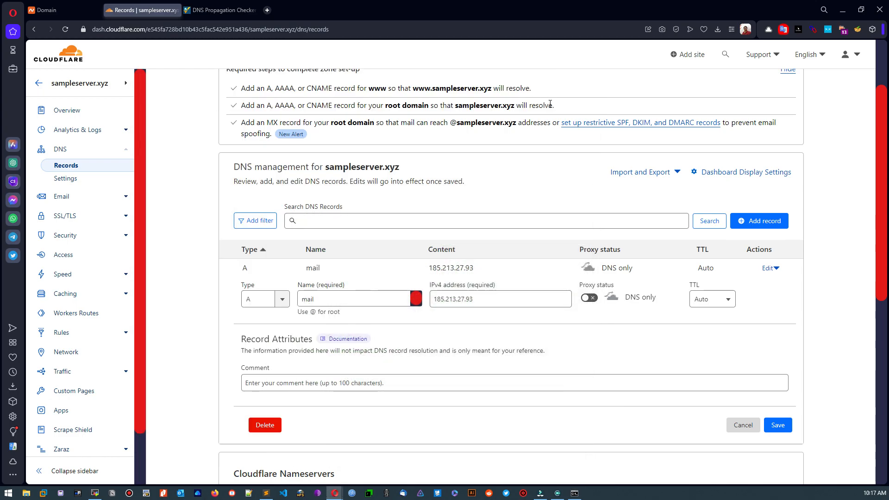
left_click(283, 299)
scroll(270, 355, "down", 5)
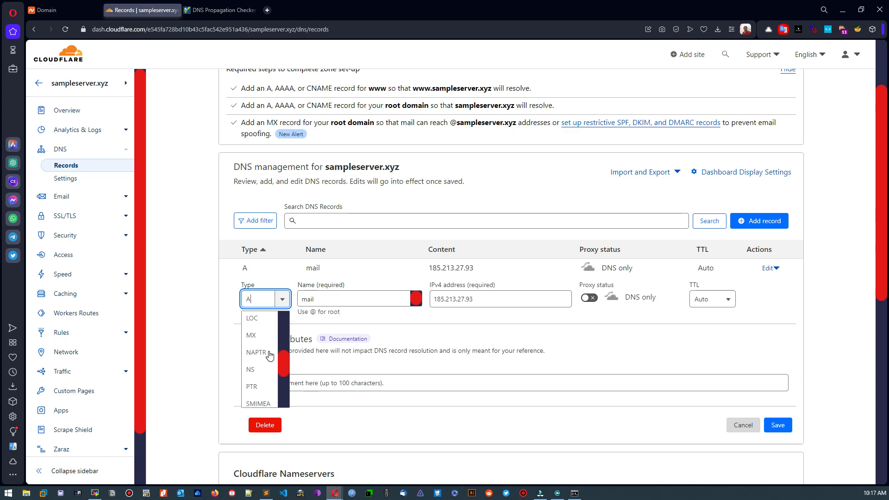
scroll(270, 355, "up", 1)
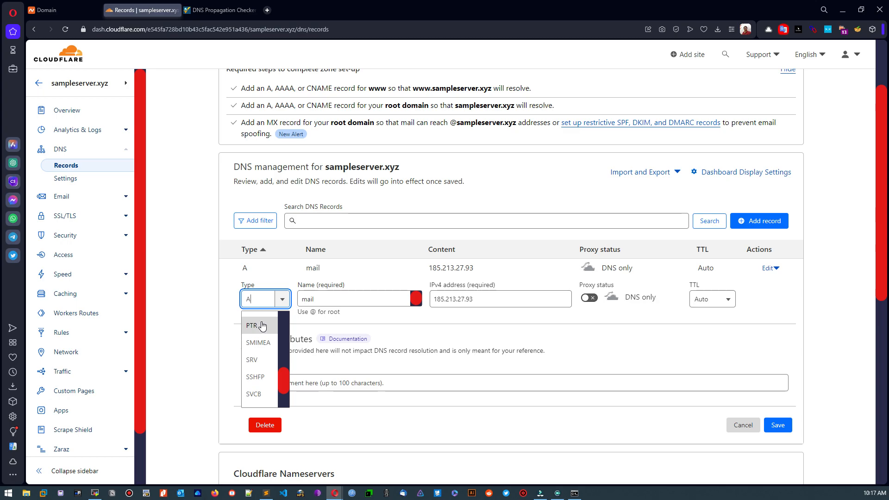
left_click(178, 351)
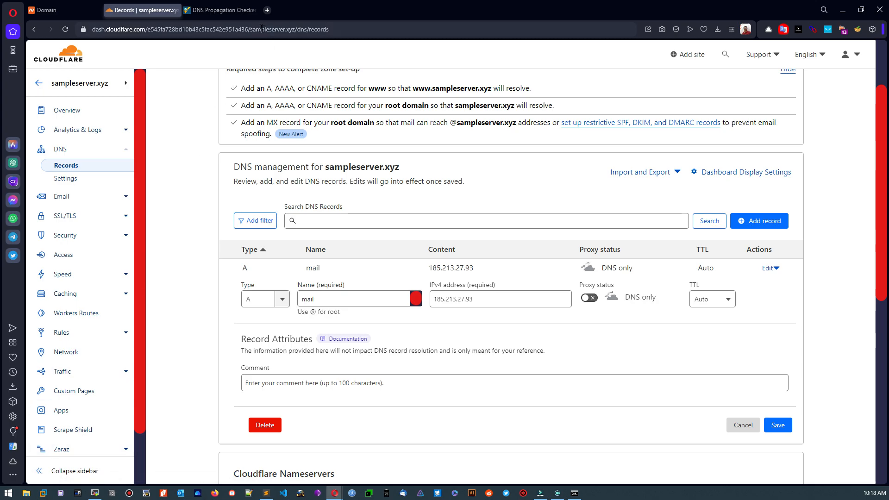
Load contabo.com/en/vps/ in a new browser tab and log in to the customer control panel.
left_click(267, 10)
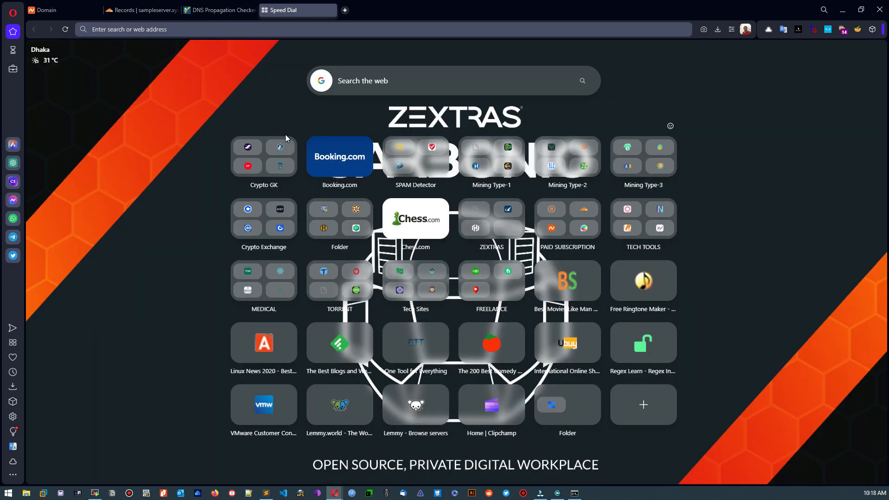
type("contabo.com/en/vps/")
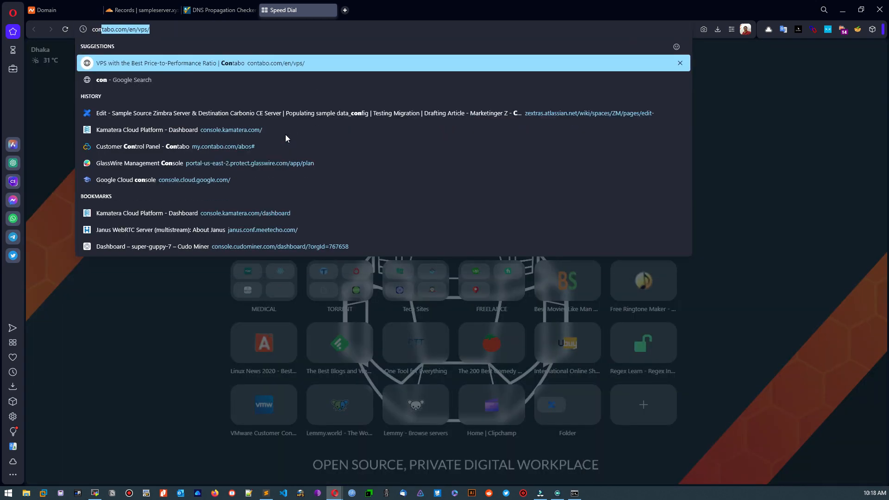
key("Return")
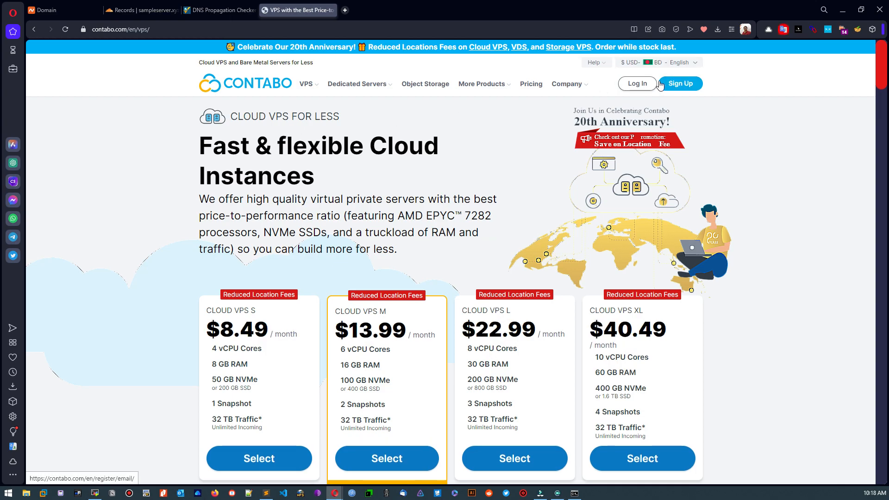
left_click(632, 86)
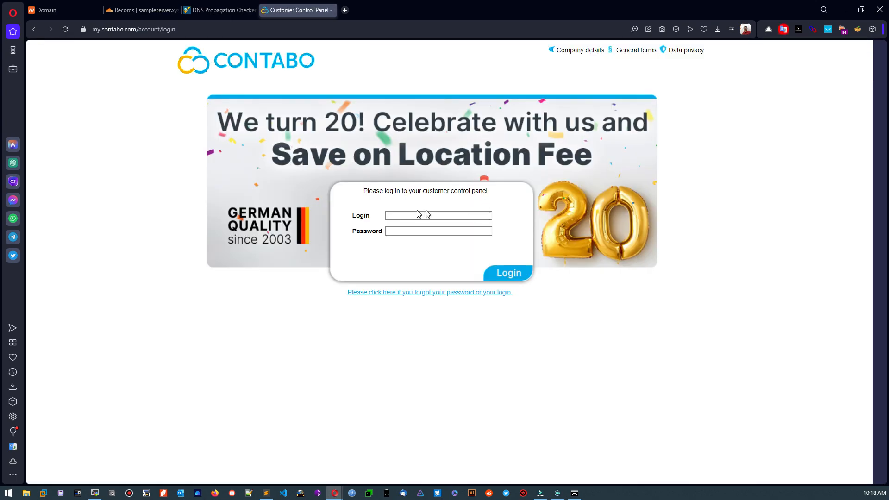
left_click(509, 272)
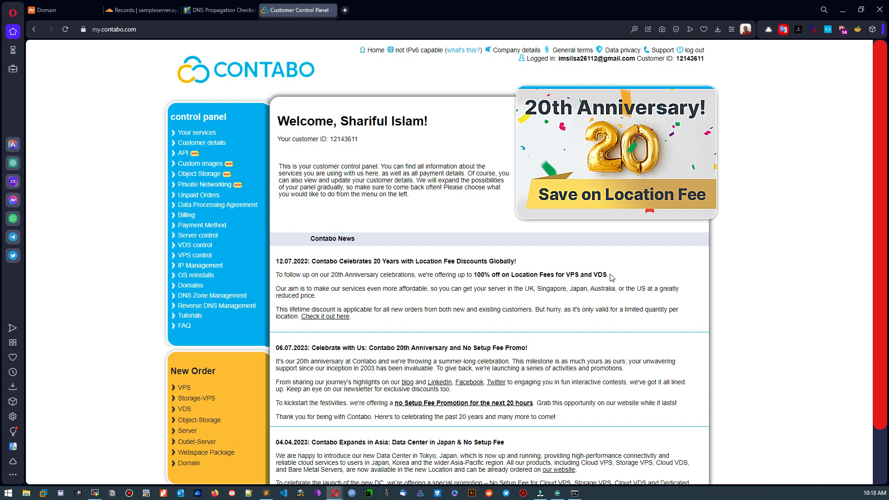
View the VPS control list, open Reverse DNS Management and highlight the PTR record of 185.213.27.93.
left_click(203, 257)
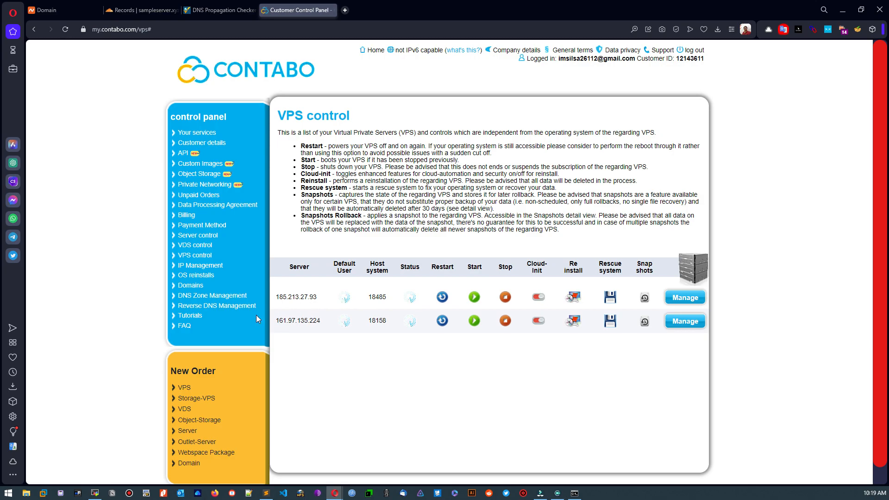
left_click(191, 306)
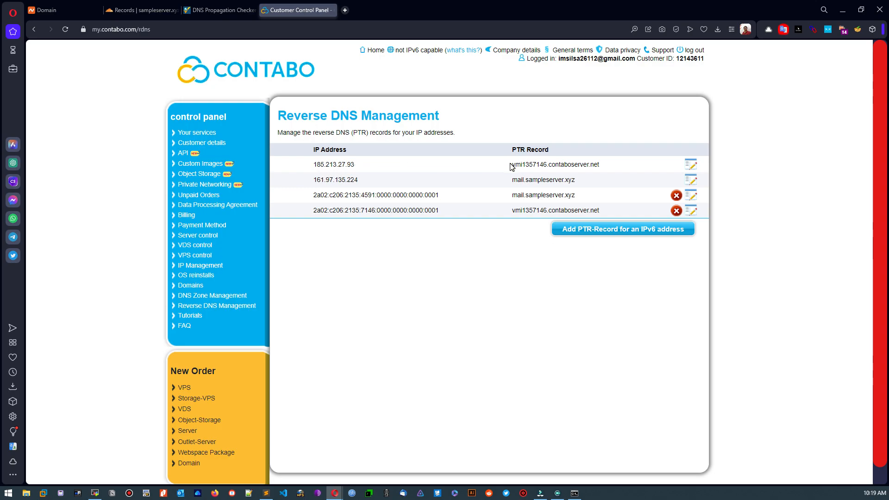
left_click_drag(513, 164, 601, 166)
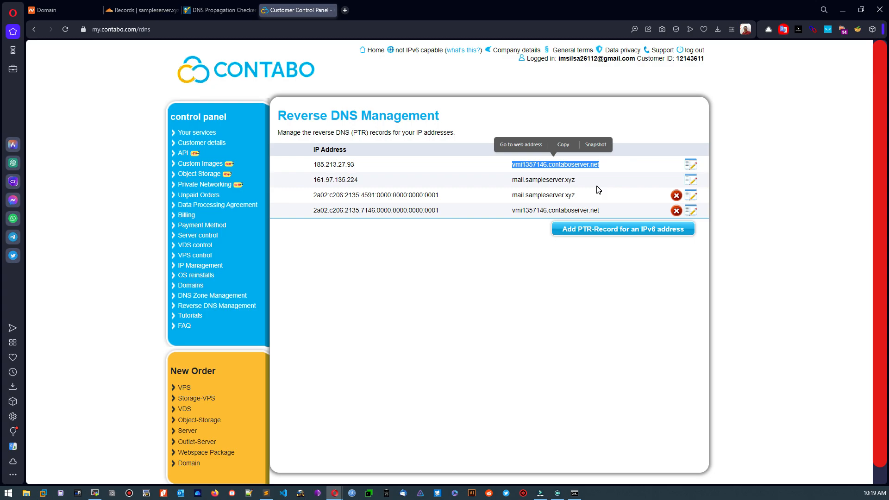
Copy the PTR value mail.sampleserver.xyz from 161.97.135.224 and save it as the PTR record of 185.213.27.93.
left_click_drag(511, 180, 585, 180)
right_click(555, 180)
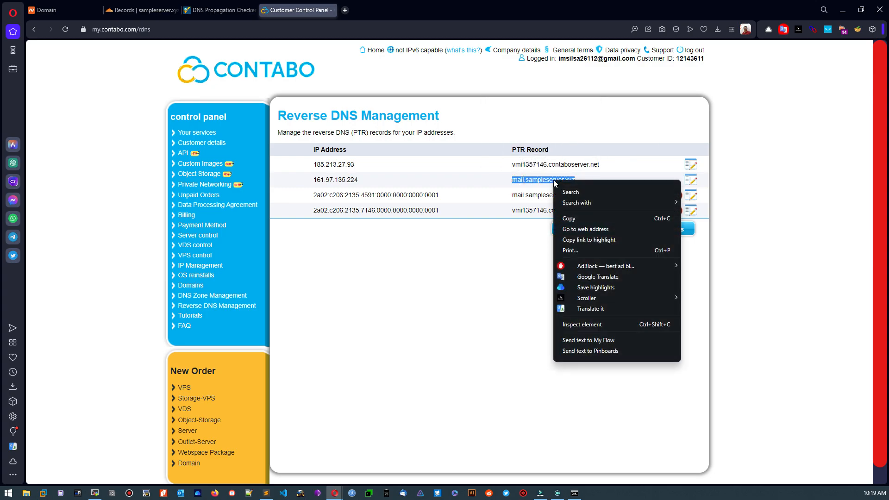
left_click(568, 218)
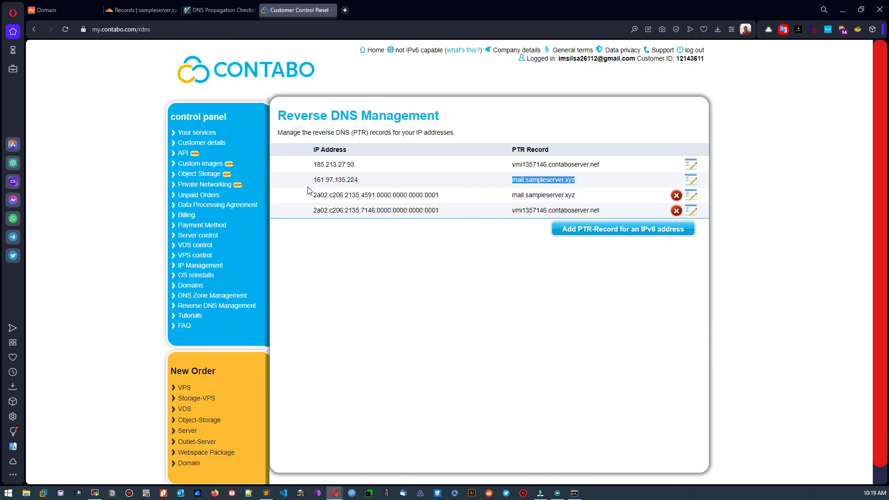
left_click(690, 165)
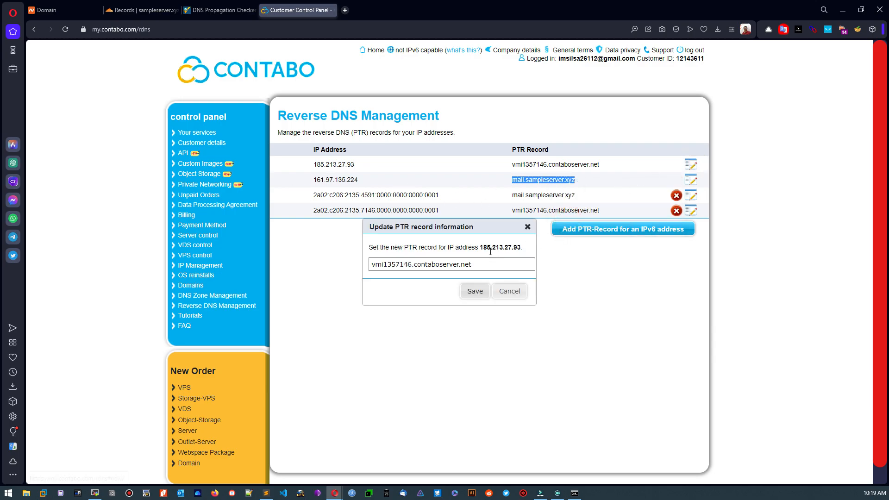
left_click_drag(477, 267, 396, 265)
key("ctrl+a")
key("ctrl+v")
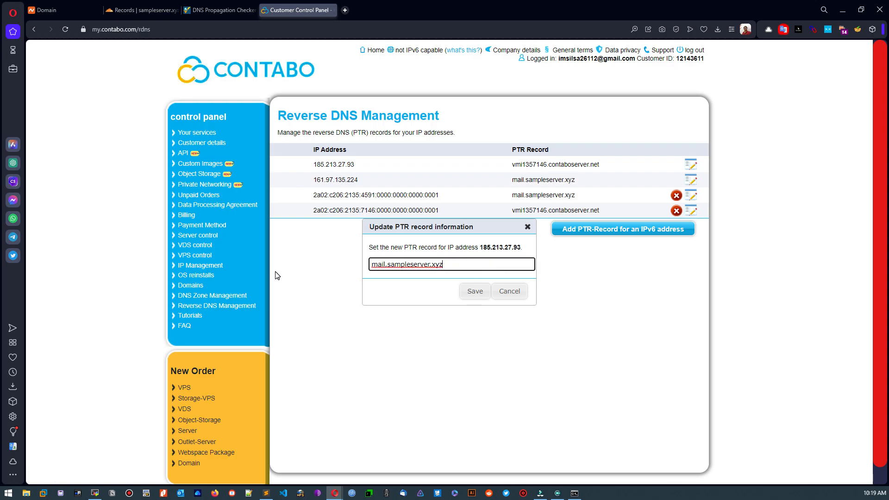
left_click(474, 293)
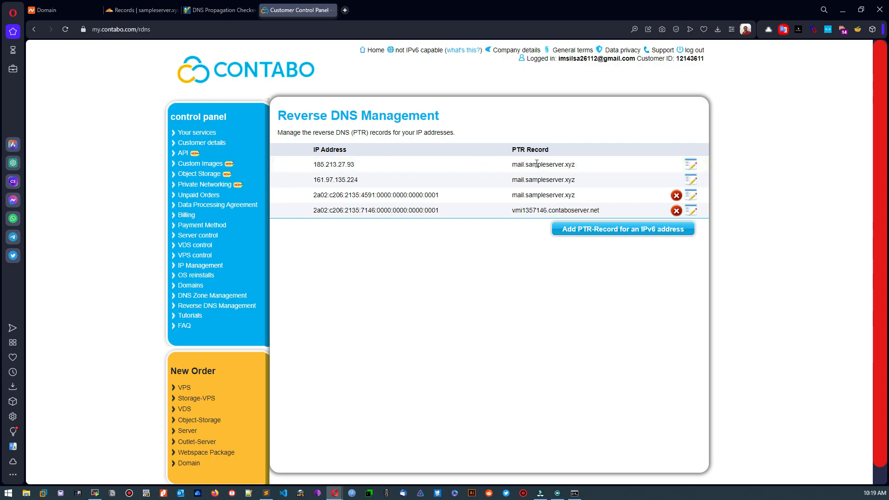
Return to the Command Prompt and repeat the nslookup reverse lookup of 185.213.27.93 four times.
left_click(575, 493)
left_click(436, 365)
key("Up")
key("Up")
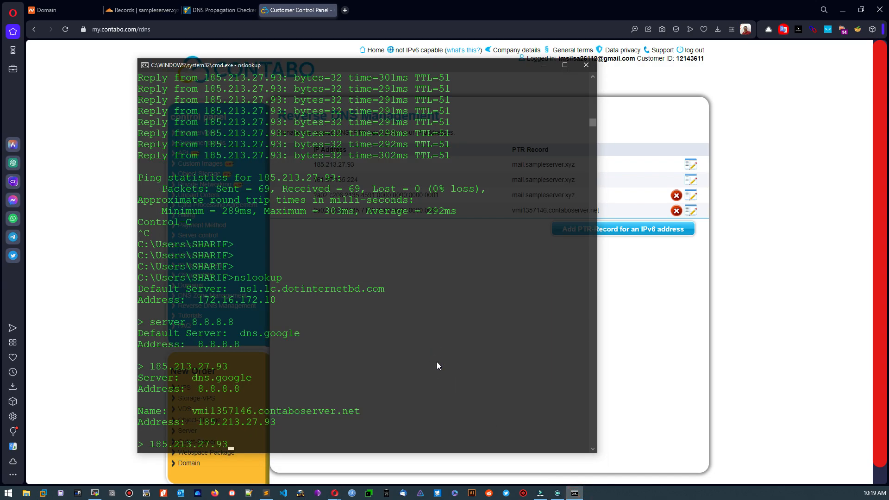
key("Down")
key("Return")
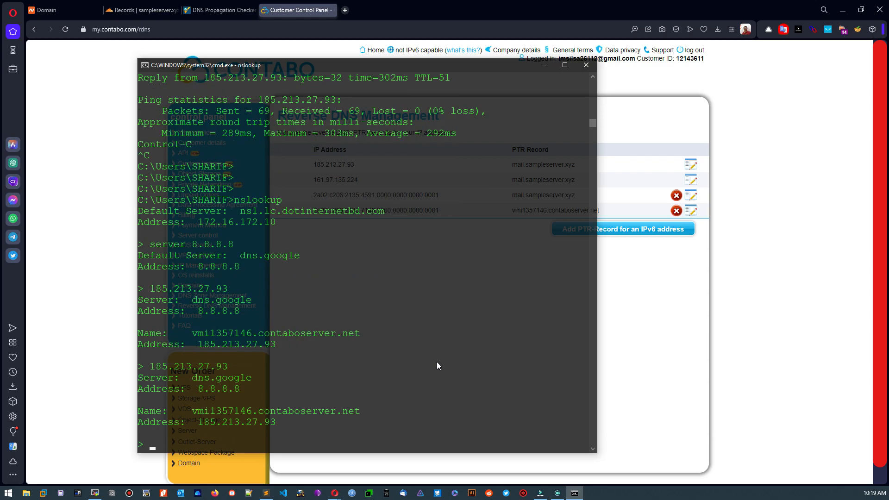
key("Up")
key("Return")
key("Up")
key("Return")
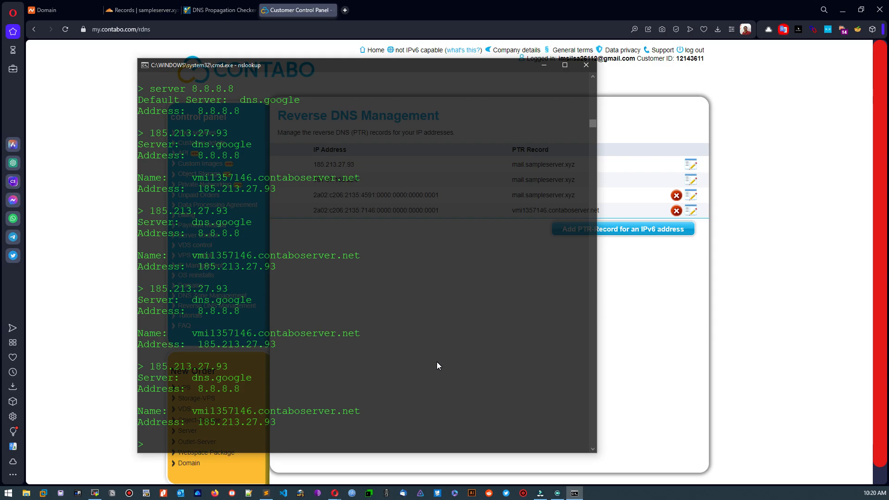
key("Up")
key("Return")
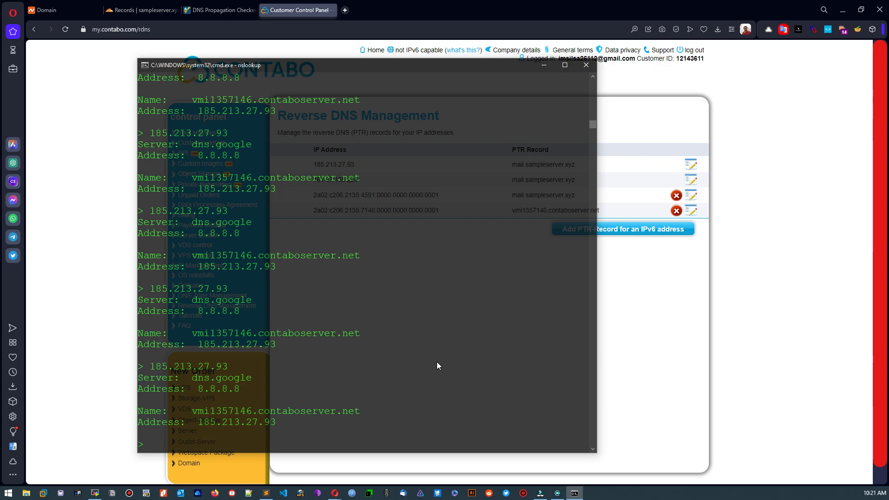
key("Up")
key("Escape")
key("Up")
key("Escape")
key("Up")
key("Escape")
key("Up")
key("Escape")
Move the Command Prompt window clear of the reverse DNS list and delete the PTR record for IPv6 address 2a02:c206:2135:4591:0000:0000:0000:0001.
left_click_drag(341, 74, 419, 266)
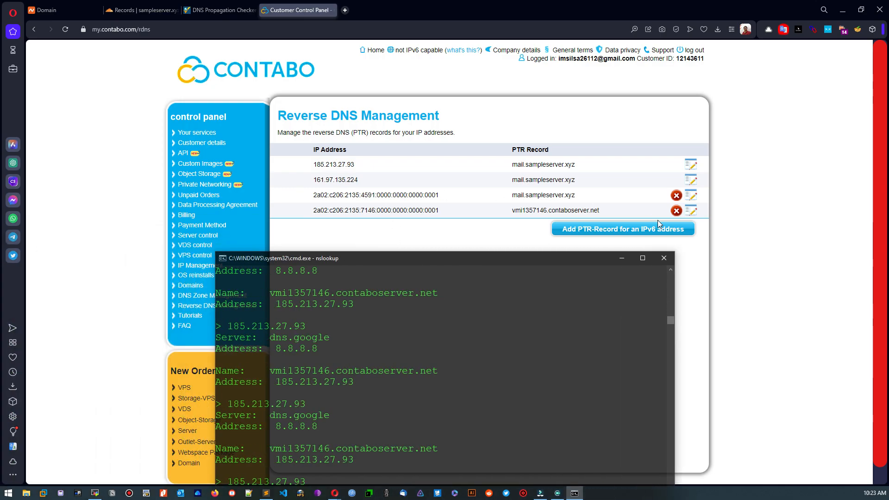
left_click(678, 196)
left_click(499, 84)
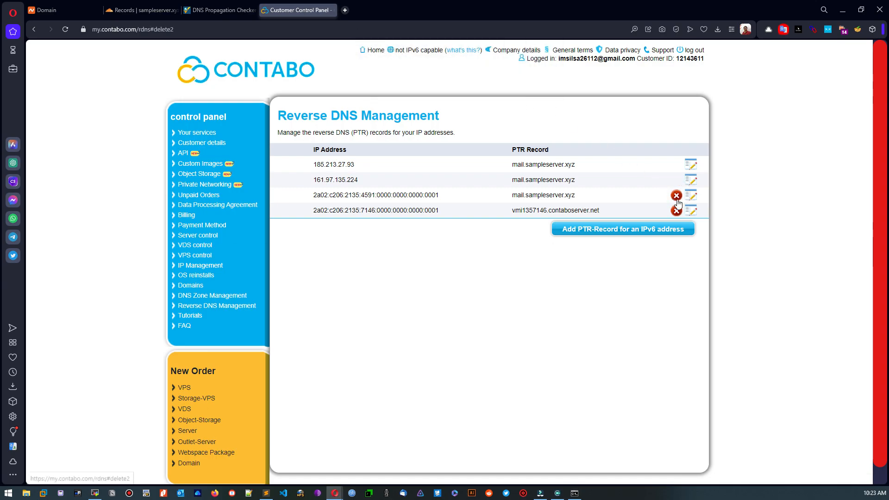
left_click(677, 214)
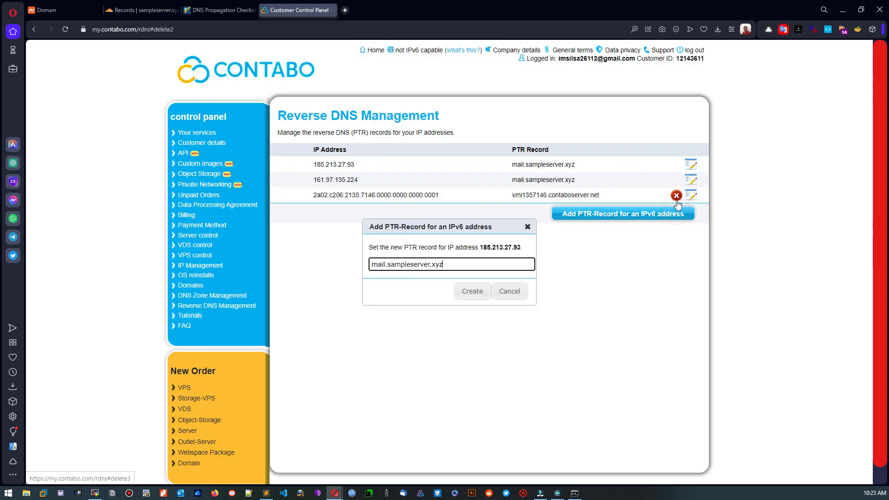
left_click(677, 195)
left_click(537, 86)
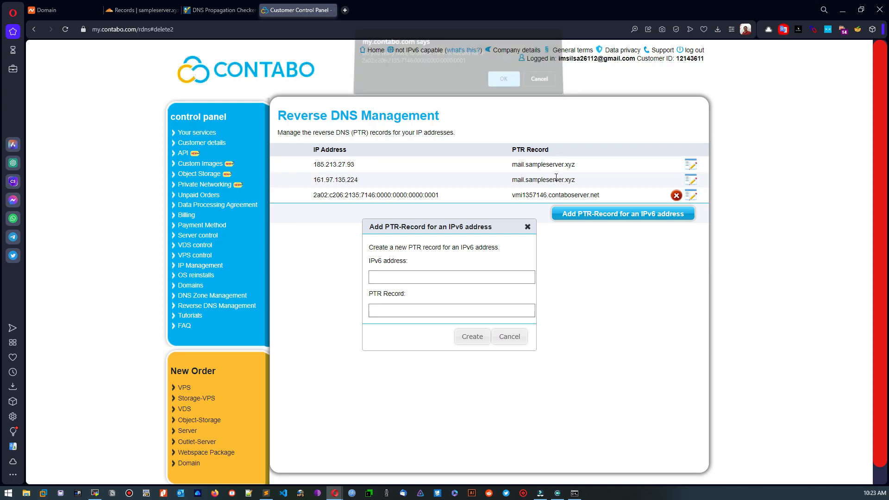
Dismiss the dialog for adding an IPv6 PTR record and delete the PTR record of 2a02:c206:2135:7146:0000:0000:0000:0001.
left_click(528, 227)
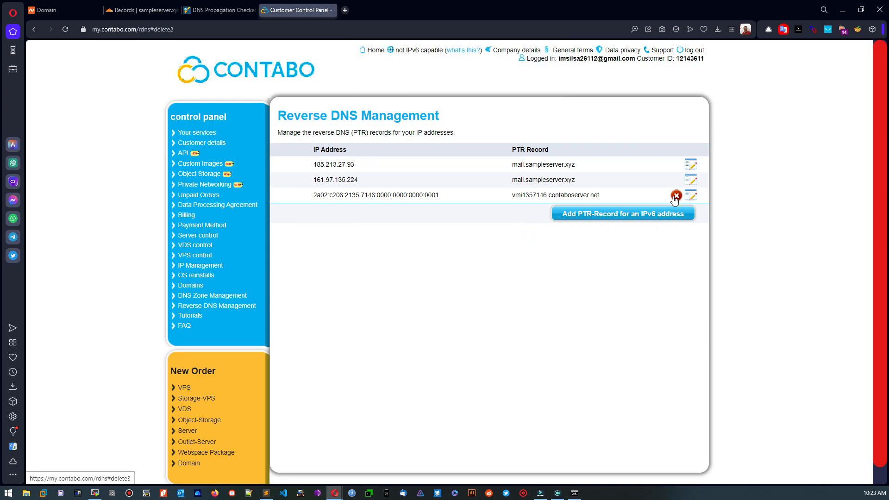
left_click(677, 195)
left_click(502, 86)
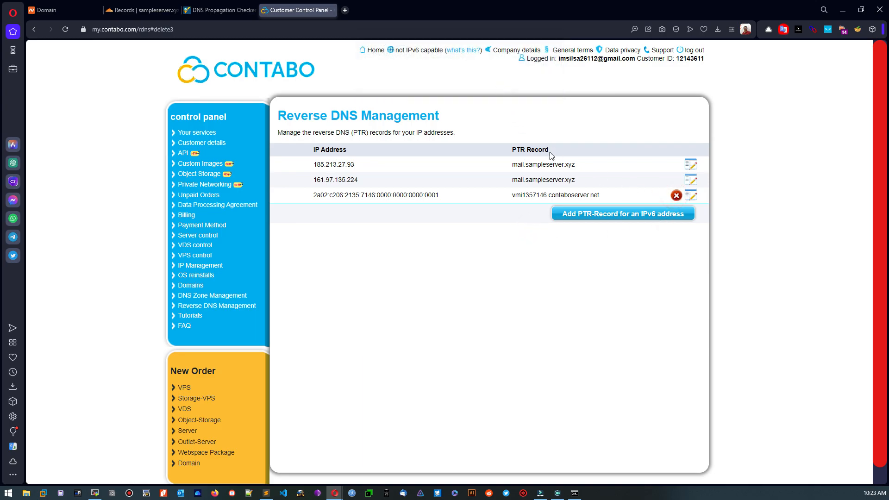
left_click(677, 196)
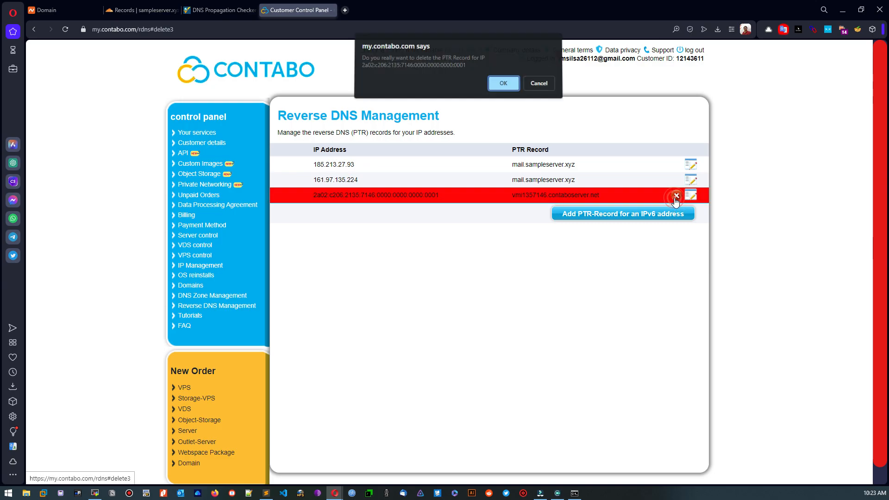
left_click(497, 86)
Try to save the PTR record of 161.97.135.224 as blank and as "test", and close the update dialog.
left_click(690, 179)
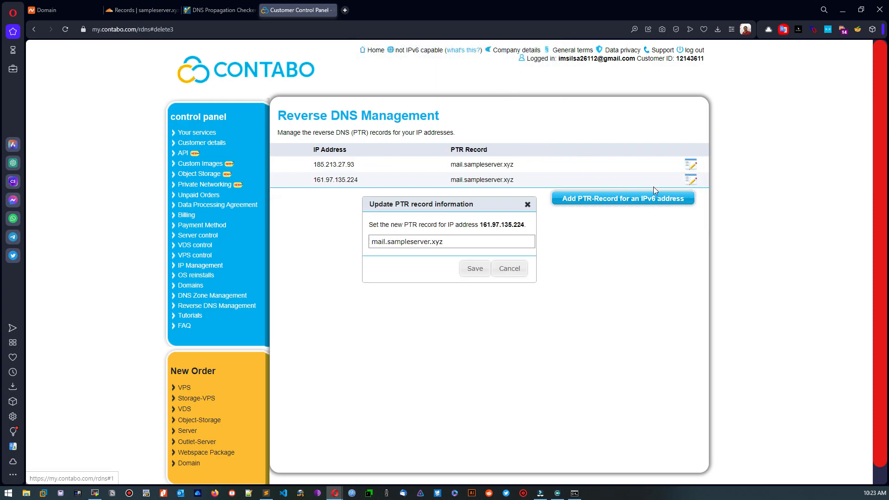
left_click_drag(465, 243, 354, 246)
key("BackSpace")
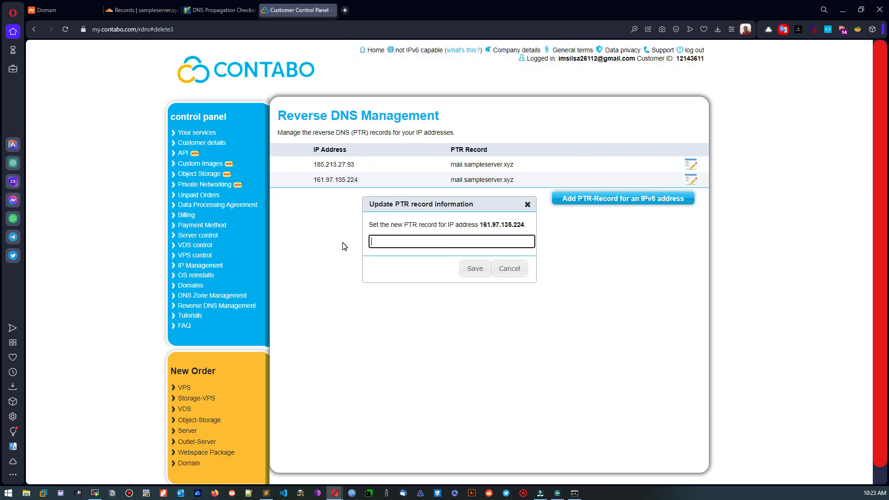
left_click(473, 269)
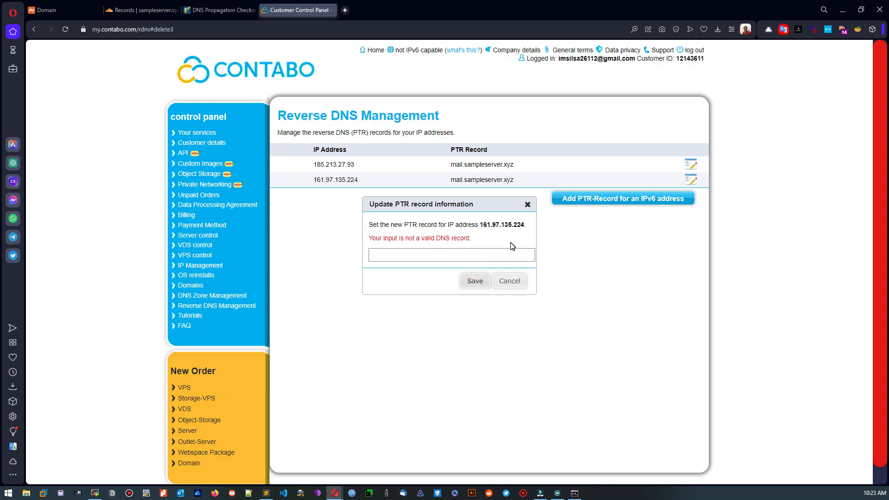
left_click(447, 255)
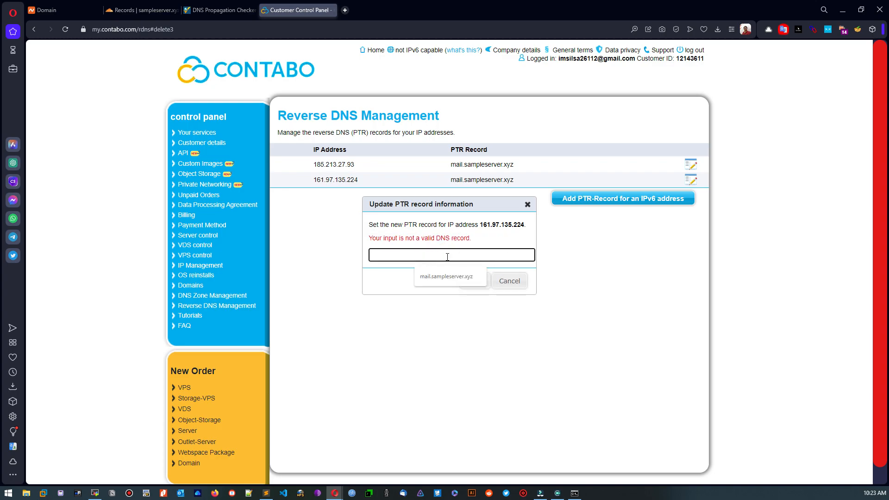
type("test")
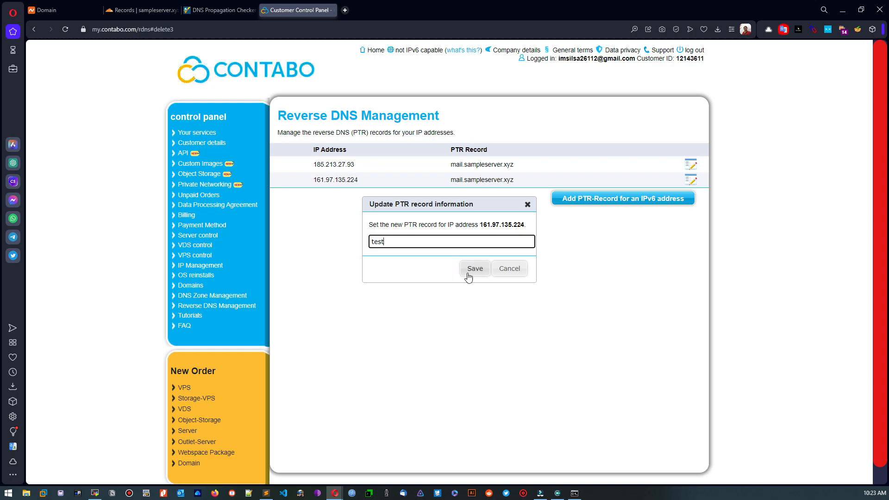
left_click(473, 271)
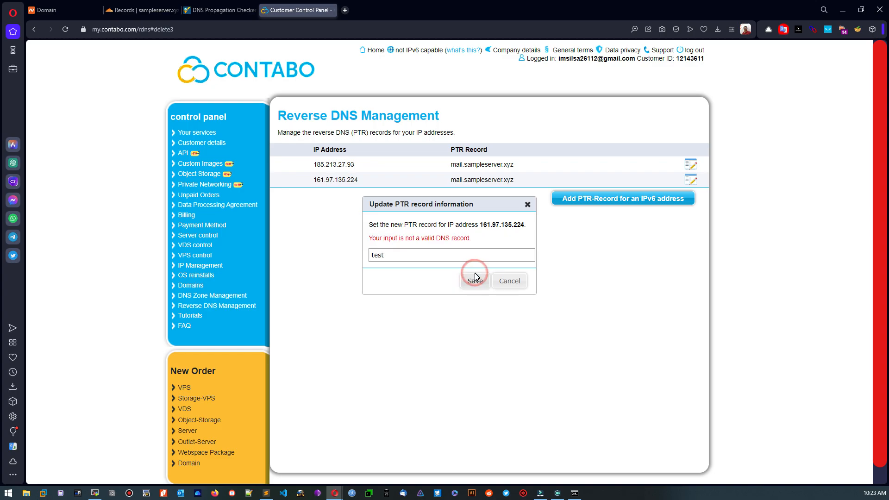
left_click(437, 256)
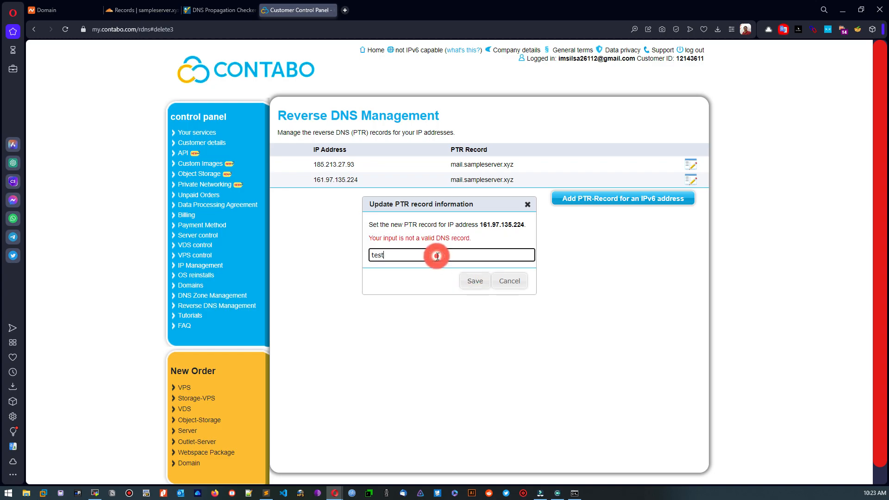
left_click(527, 205)
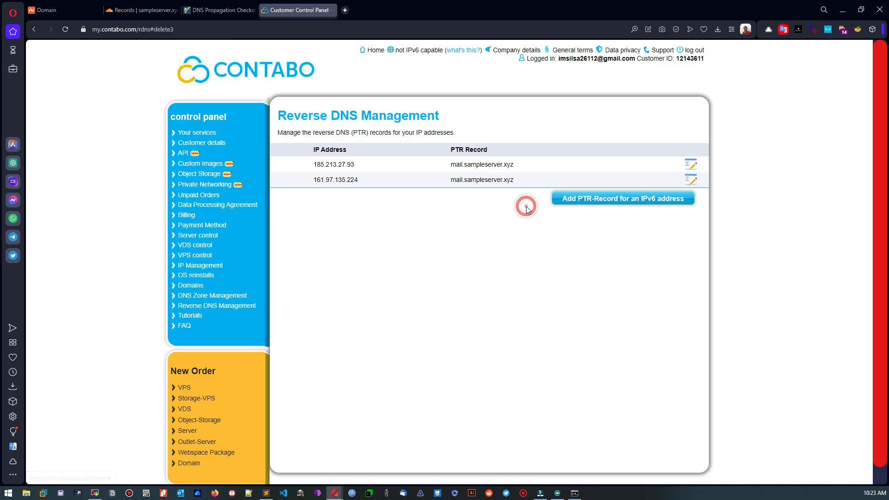
Set the PTR record of 161.97.135.224 to mail.oldserver.xyz and save it.
left_click(696, 185)
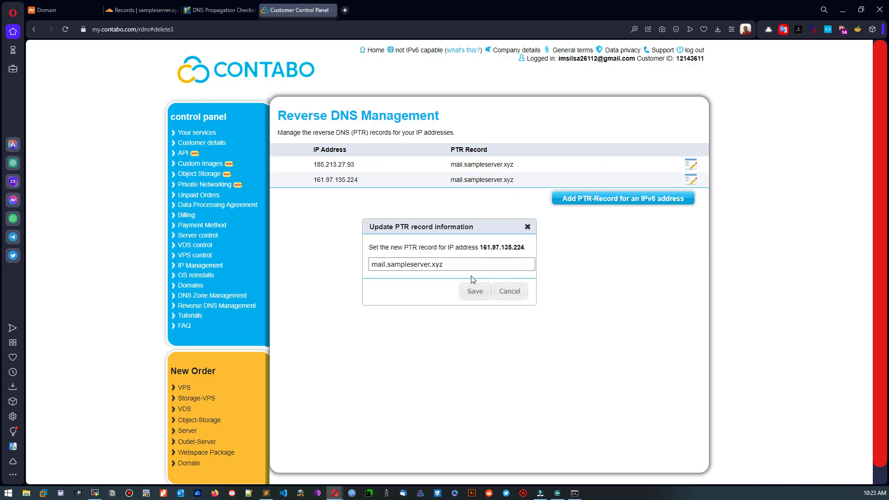
left_click_drag(454, 266, 388, 265)
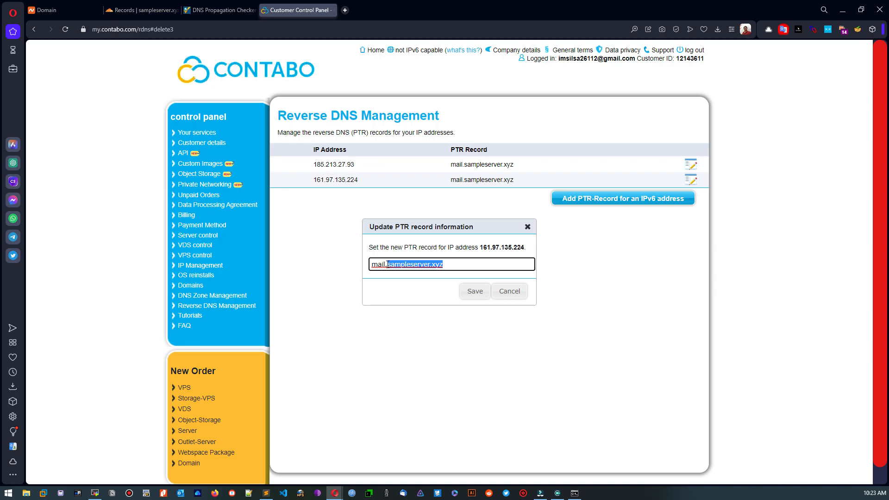
type("oldse")
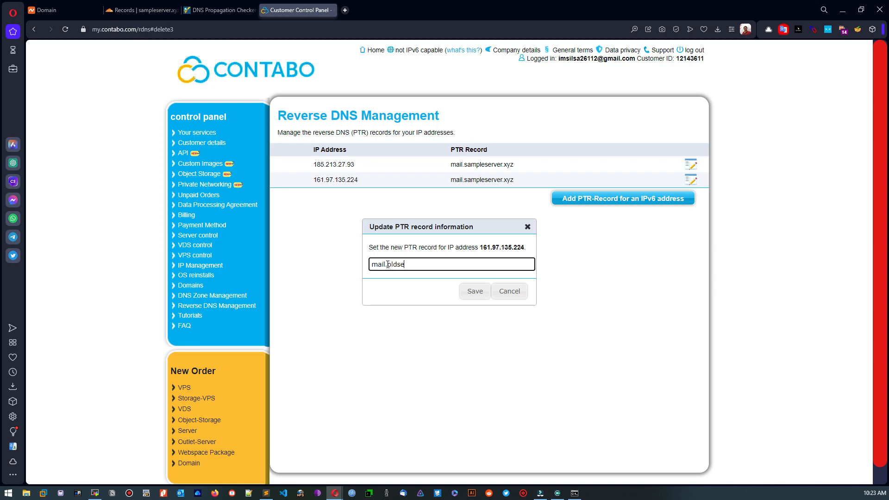
type("rver.xyz")
left_click(475, 291)
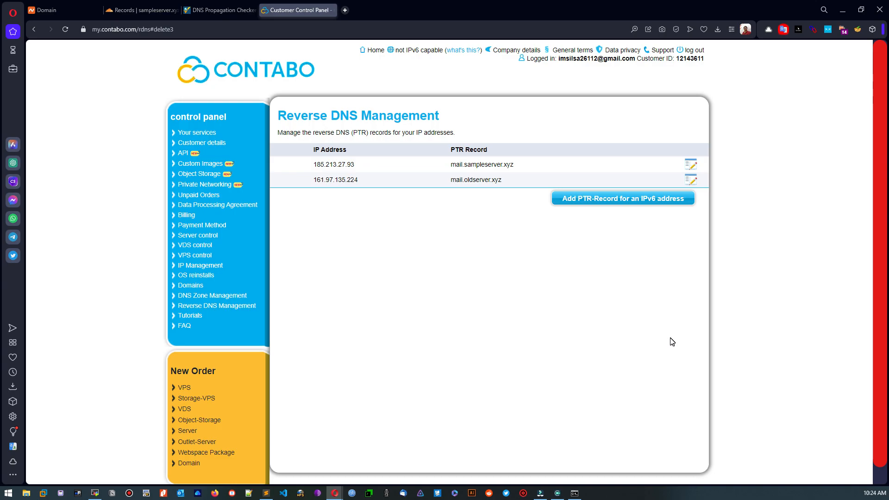
Return to the Command Prompt and reposition its window to review the nslookup results for 185.213.27.93.
left_click(575, 493)
left_click(485, 390)
left_click_drag(411, 259, 280, 99)
key("Escape")
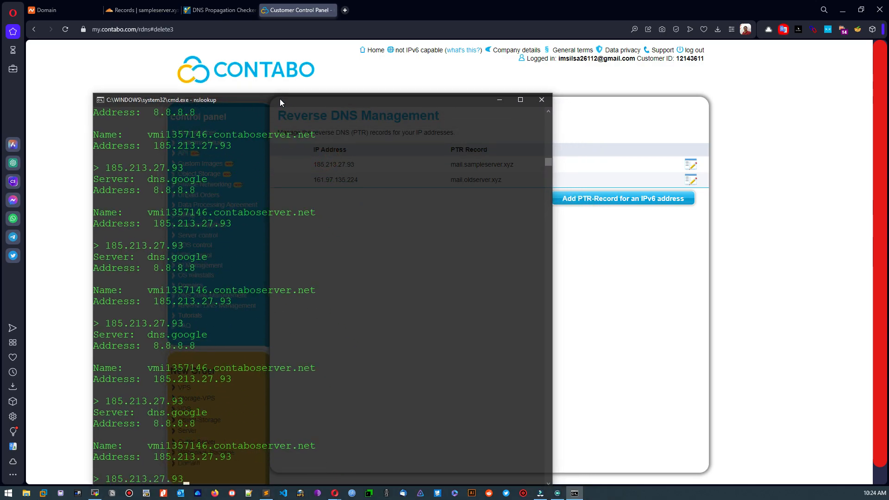
left_click_drag(279, 98, 267, 70)
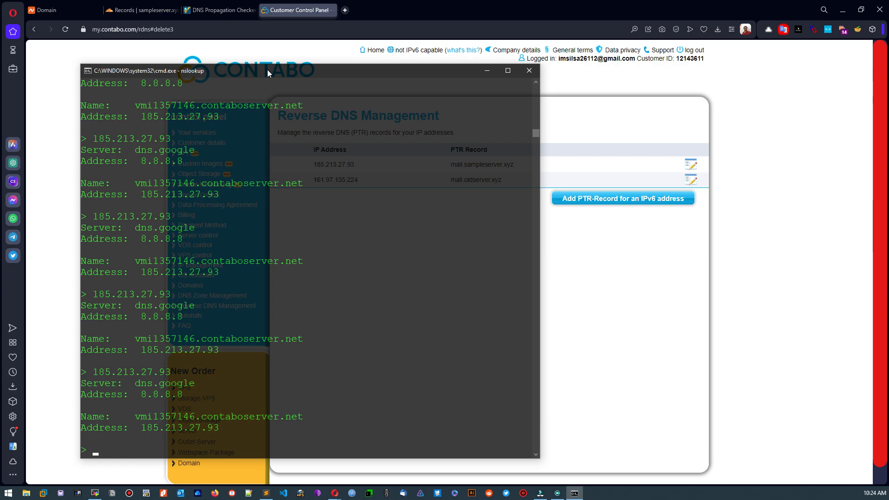
left_click(403, 240)
key("Up")
key("Escape")
Open mxtoolbox.com in a new browser tab and go to its DNS lookup tool for IP addresses.
left_click(345, 9)
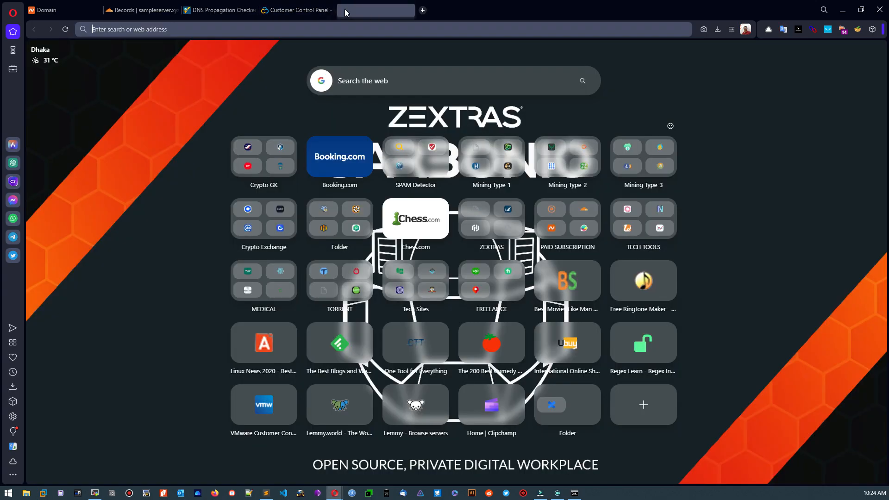
type("mx")
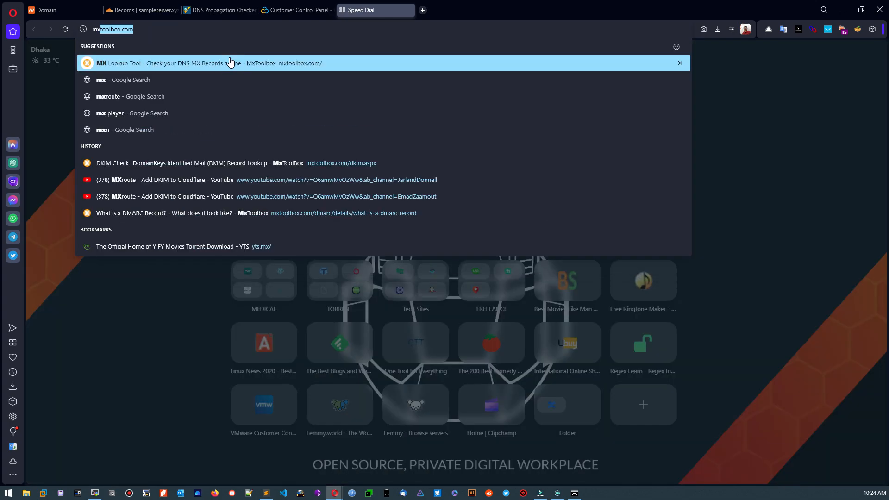
type("tool")
key("Return")
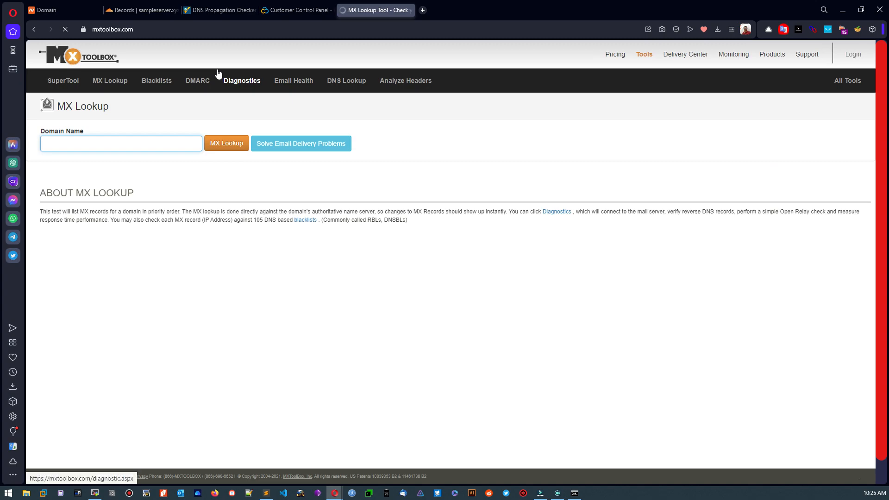
left_click(117, 140)
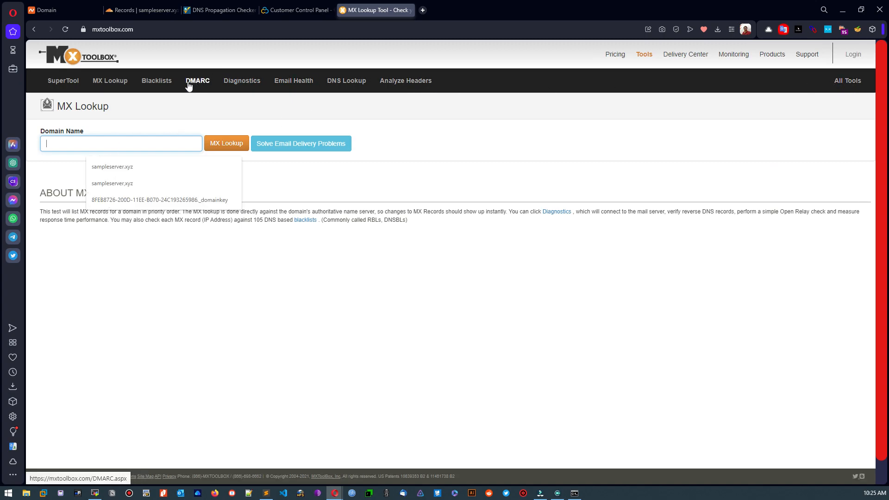
left_click(851, 86)
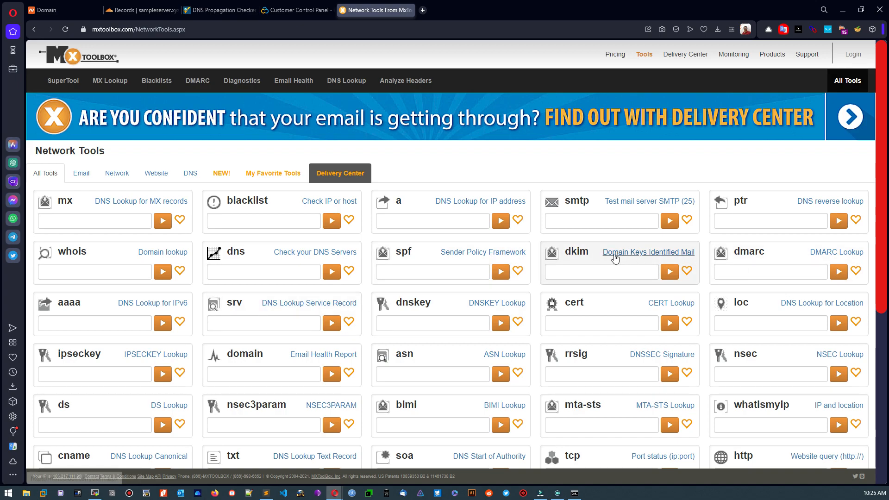
left_click(503, 205)
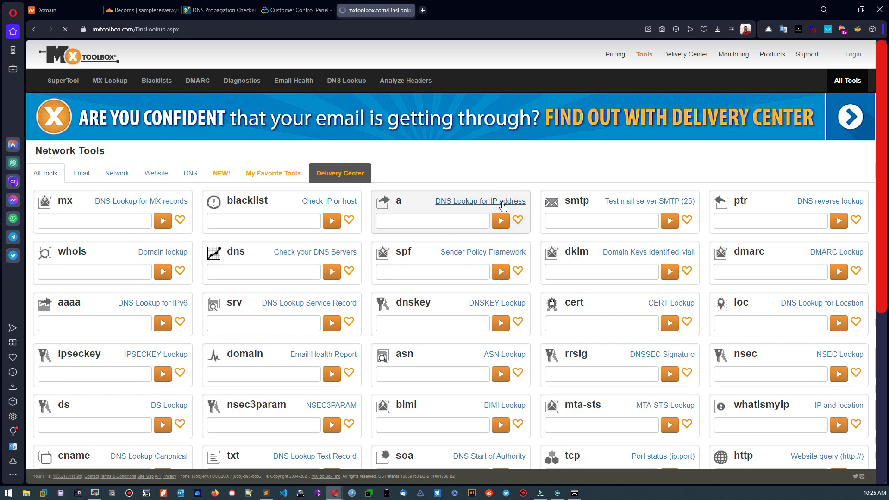
Run a DNS lookup for mail.sampleserver.xyz and highlight the IP address in the result.
left_click(86, 143)
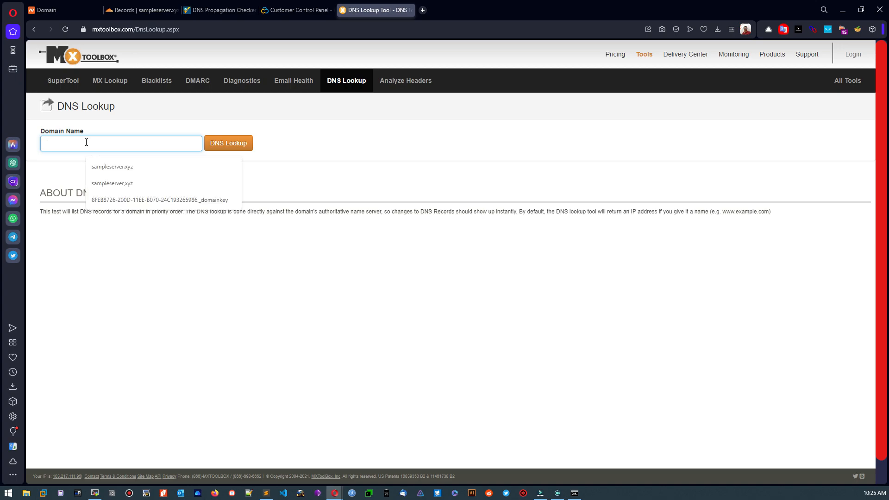
type("mail.sam")
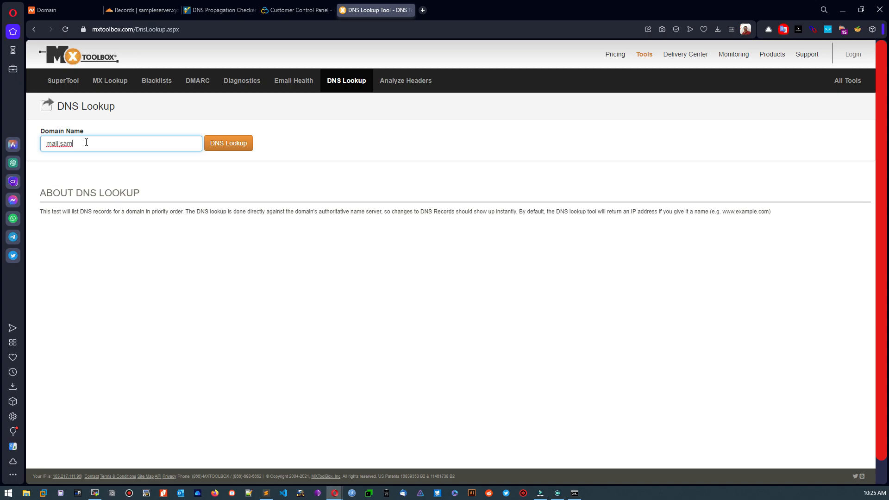
type("pleserver.xyz")
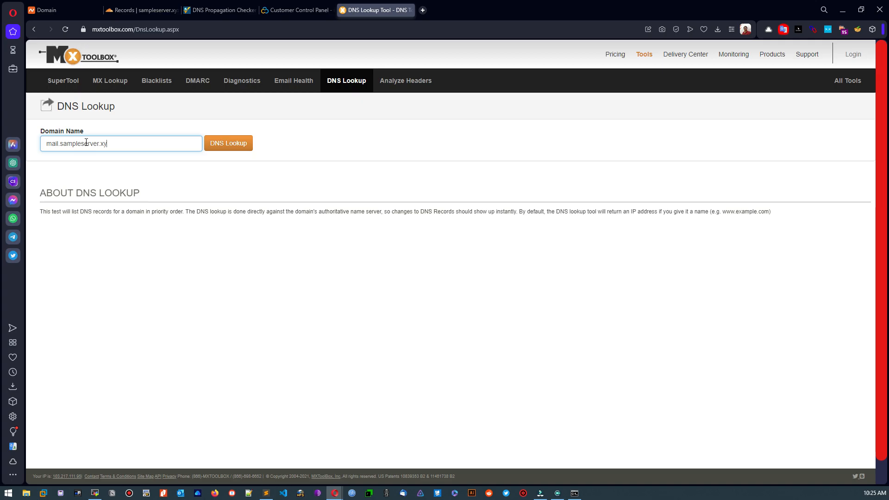
left_click(229, 144)
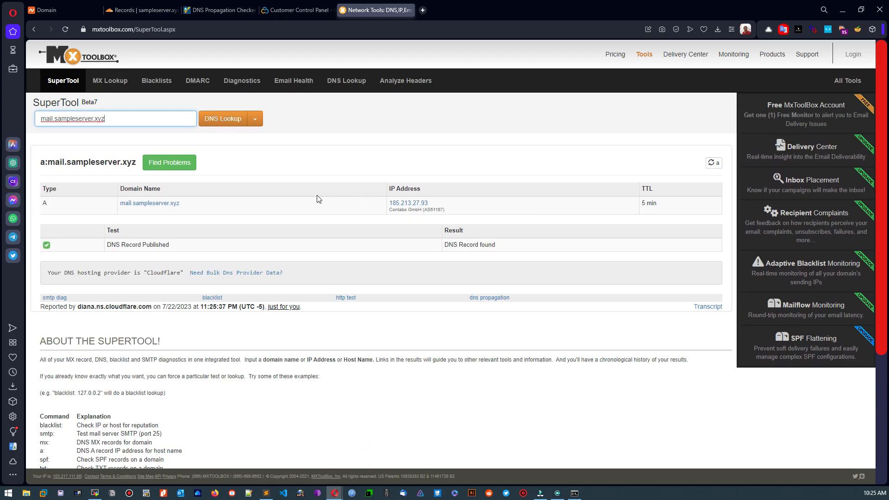
double_click(388, 203)
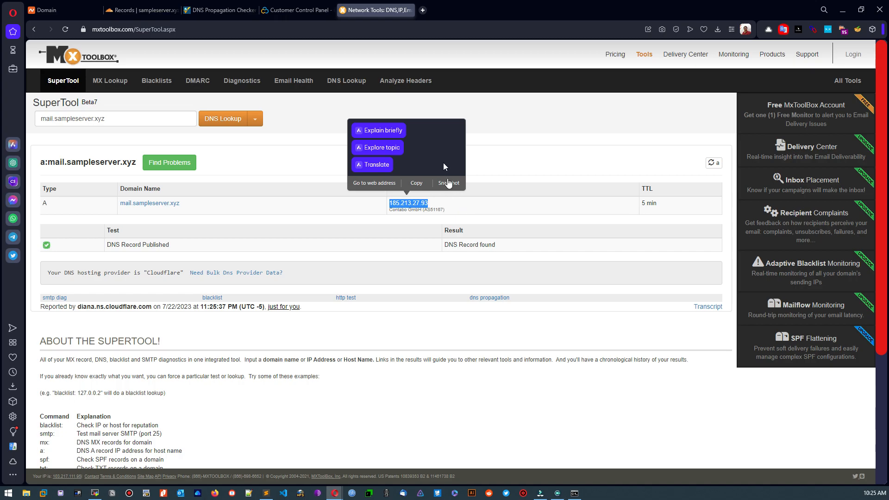
Open MxToolbox's DNS reverse lookup tool and run it for 185.213.27.93, copied from the eth0 address in the server terminal.
left_click(857, 83)
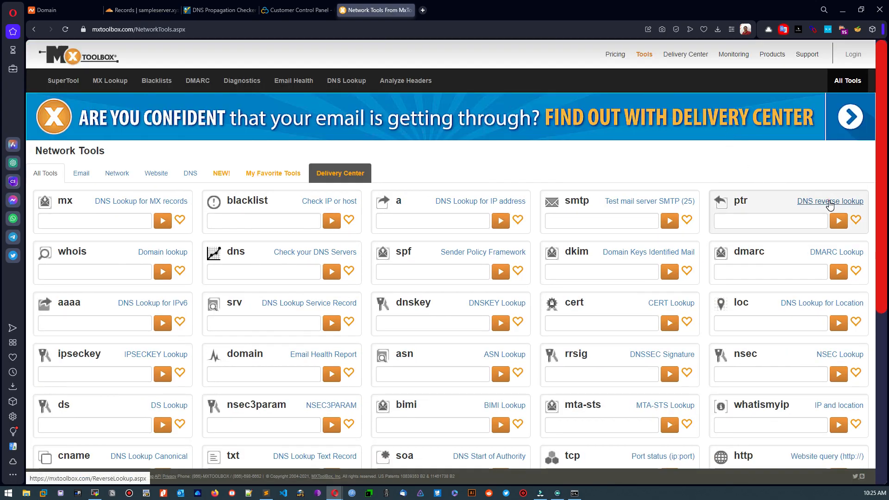
left_click(830, 203)
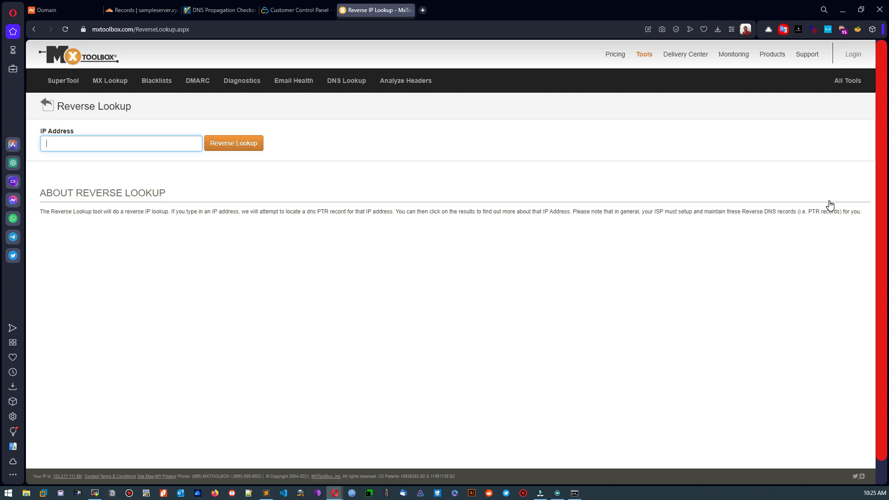
left_click(100, 147)
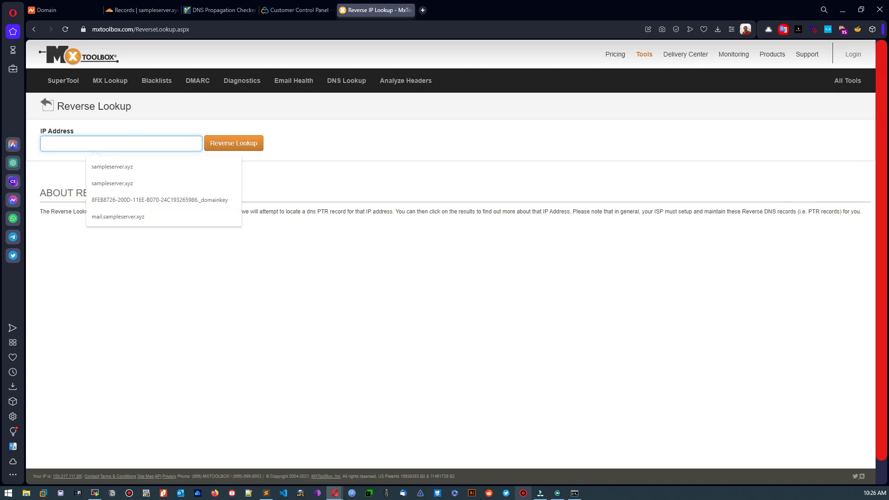
left_click(94, 494)
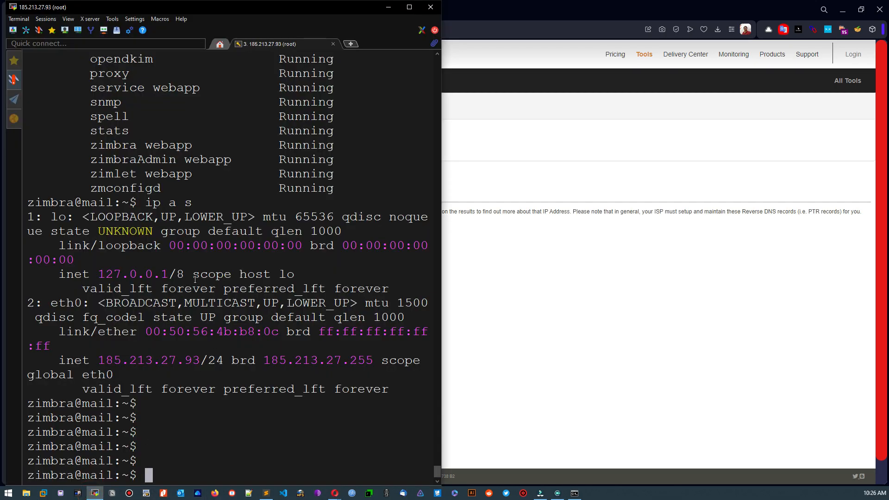
left_click_drag(98, 360, 200, 360)
key("ctrl+c")
left_click(546, 270)
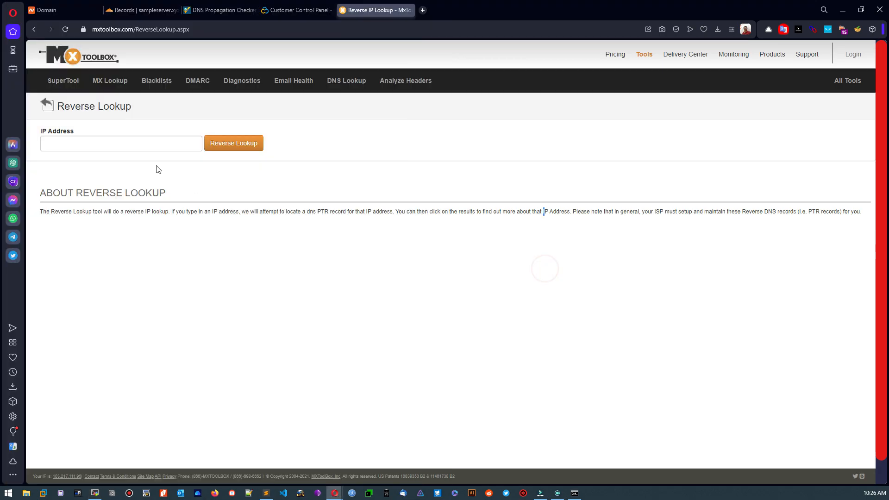
left_click(134, 144)
key("ctrl+v")
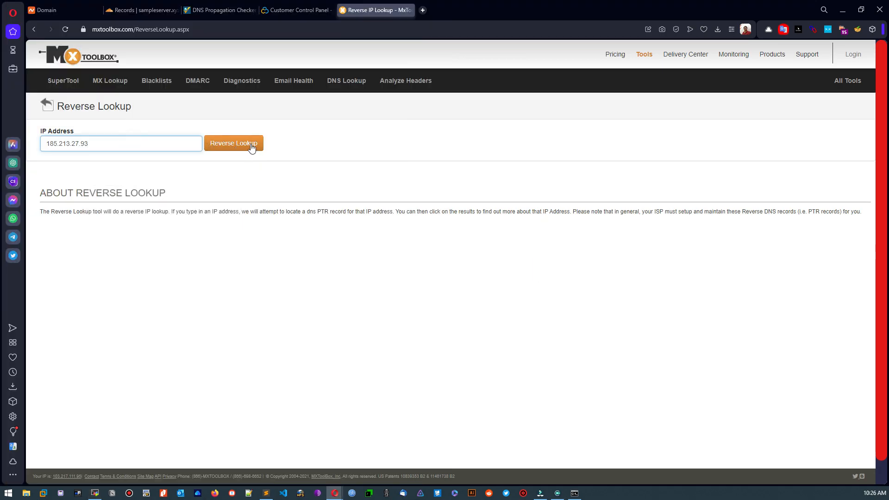
left_click(234, 143)
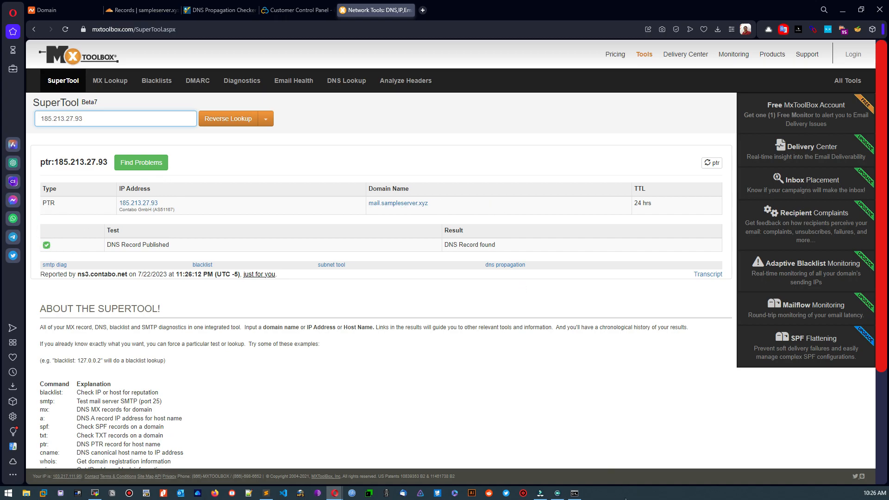
Switch to the Command Prompt, query 185.213.27.93 again and exit the running nslookup session.
left_click(574, 494)
left_click(439, 340)
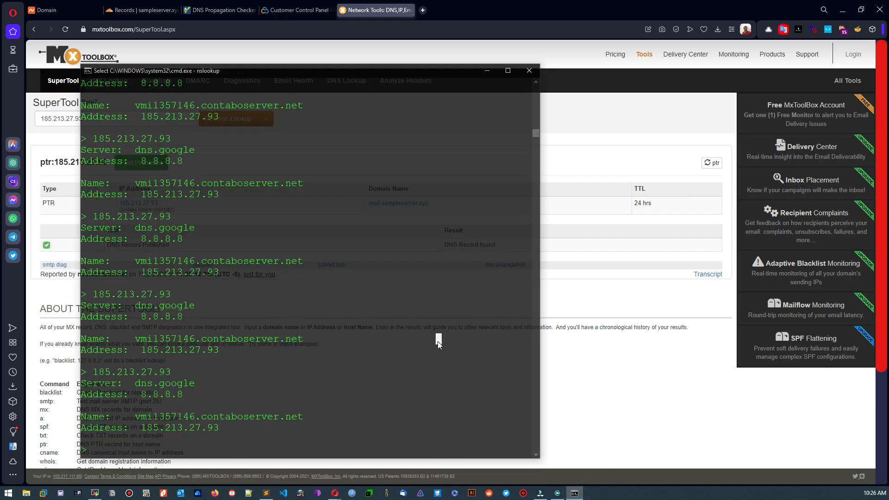
key("Up")
key("Return")
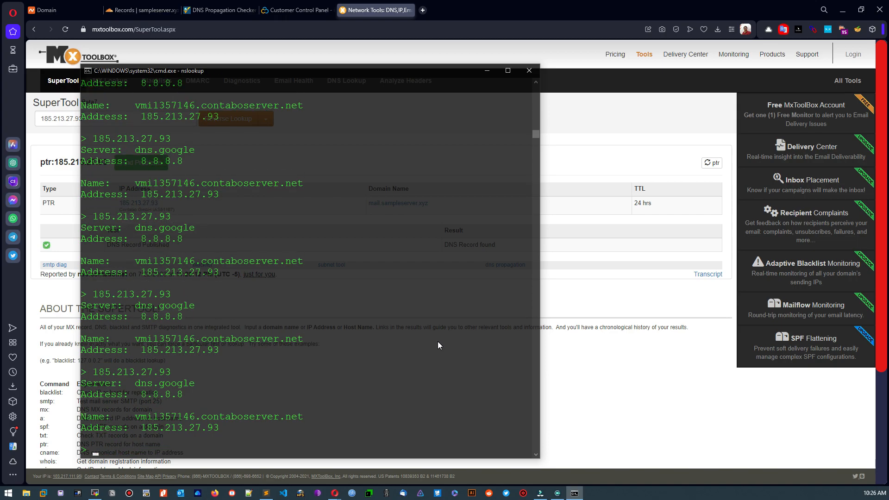
key("Up")
key("Escape")
type("exit")
key("Return")
key("Return")
key("Return")
Flush the local DNS resolver cache with ipconfig /flushdns.
key("Up")
key("Up")
key("Up")
key("Up")
key("Up")
key("Up")
key("Up")
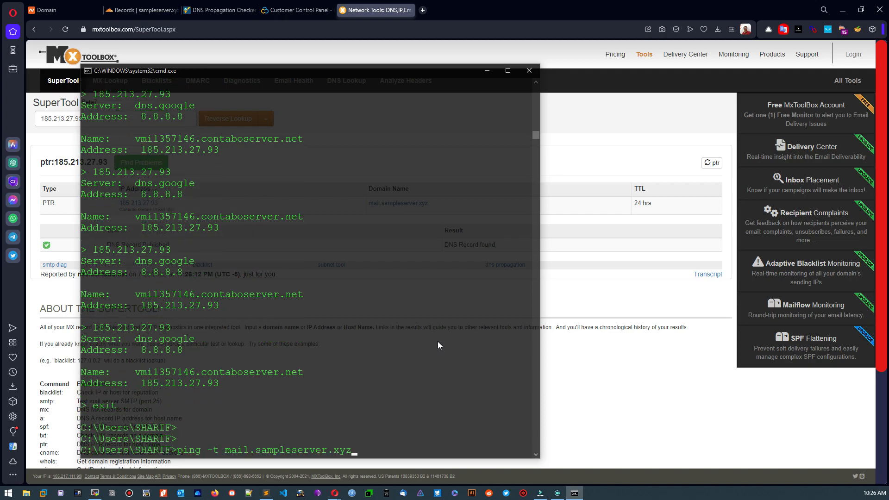
Start a new nslookup session and set its DNS server to 8.8.8.8.
key("Up")
key("Up")
key("Up")
key("Up")
key("Up")
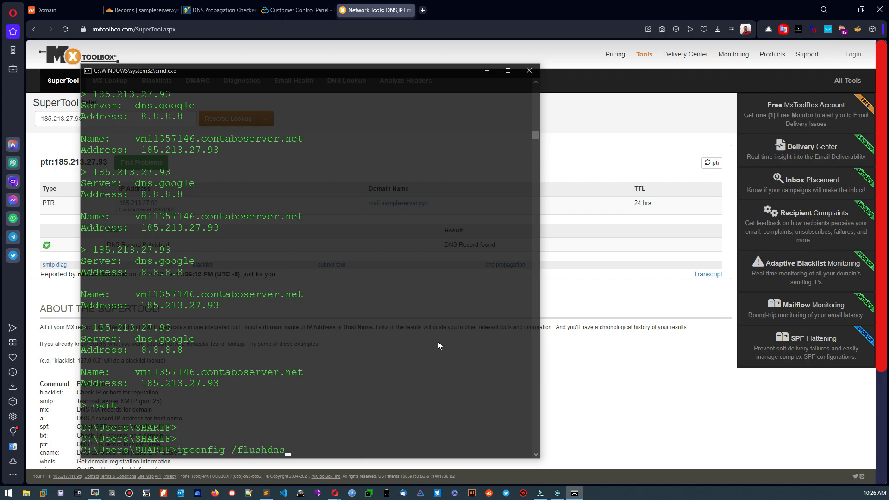
key("Return")
key("Return")
key("Return")
key("Up")
key("Up")
key("Down")
key("Return")
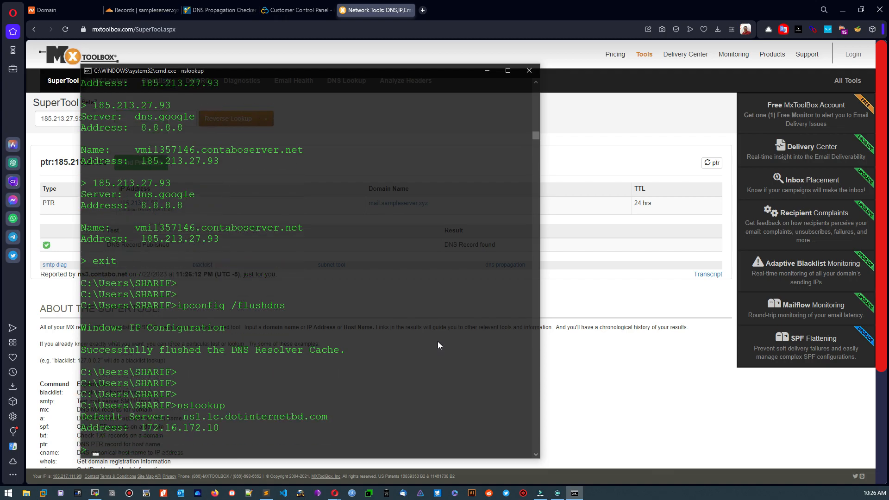
type("server 8.8.8.8")
key("Return")
Set the nslookup query type to PTR with set q=ptr.
key("Up")
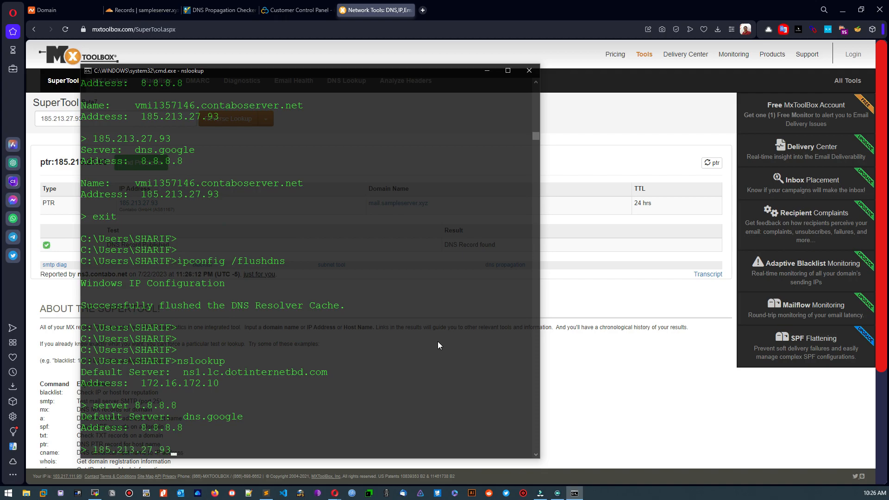
key("Up")
key("Up")
key("Up")
key("Up")
Run the PTR query for 185.213.27.93 against 8.8.8.8.
key("Up")
key("BackSpace")
key("BackSpace")
type("ptr")
key("Return")
key("Return")
key("Return")
key("Up")
key("Up")
key("Up")
key("Up")
key("Up")
key("Up")
key("Return")
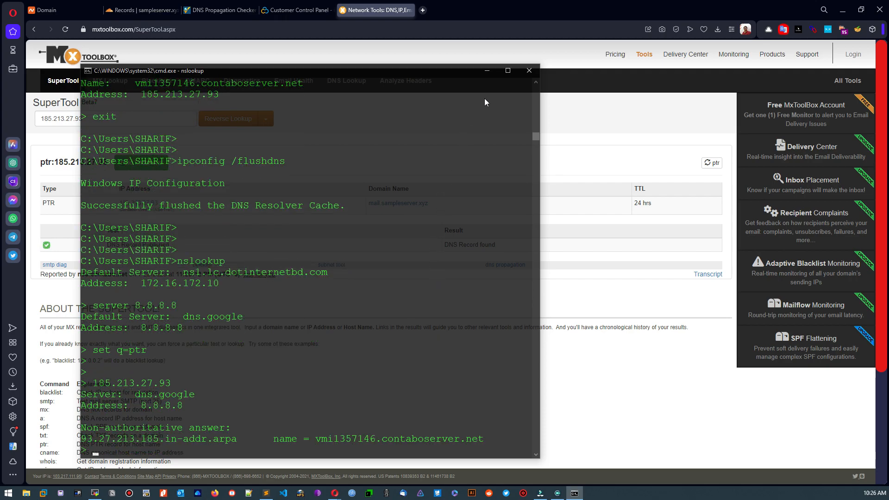
Minimize the Command Prompt and highlight the name server that reported MxToolbox's reverse lookup result.
left_click(487, 71)
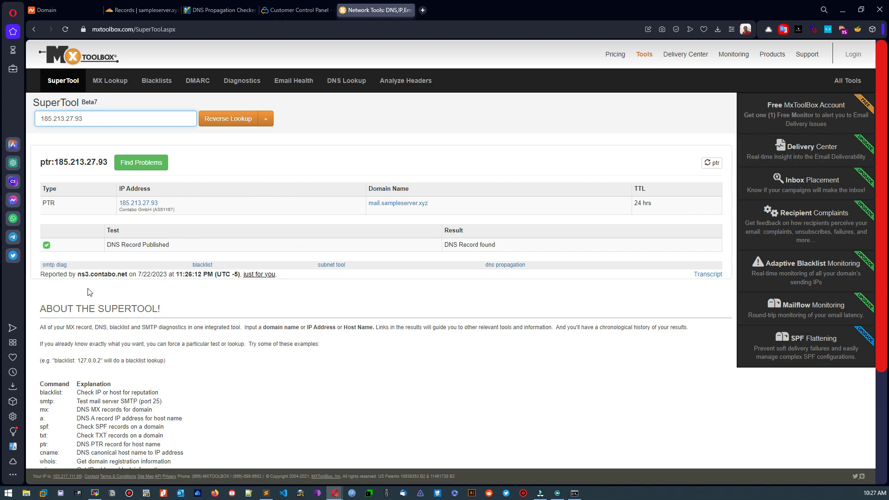
left_click(78, 273)
left_click_drag(82, 273, 132, 274)
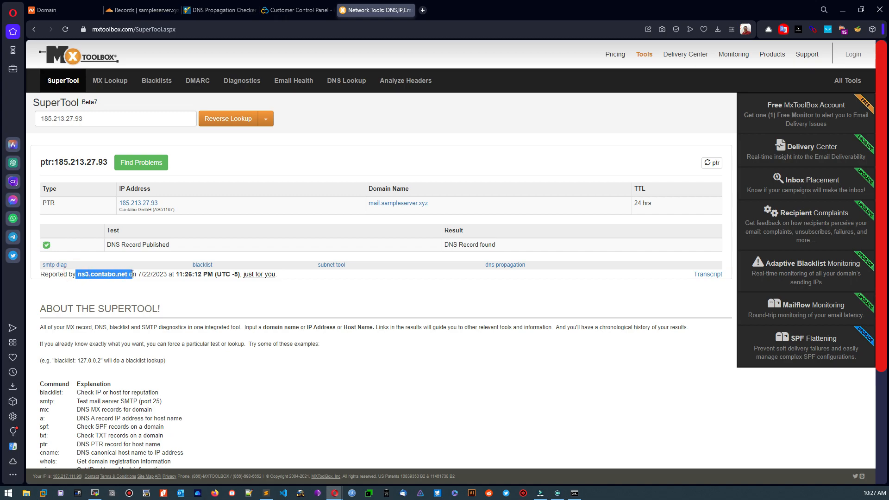
left_click(180, 291)
Return to the Command Prompt and repeat the PTR query for 185.213.27.93 several times.
left_click(574, 493)
left_click(366, 327)
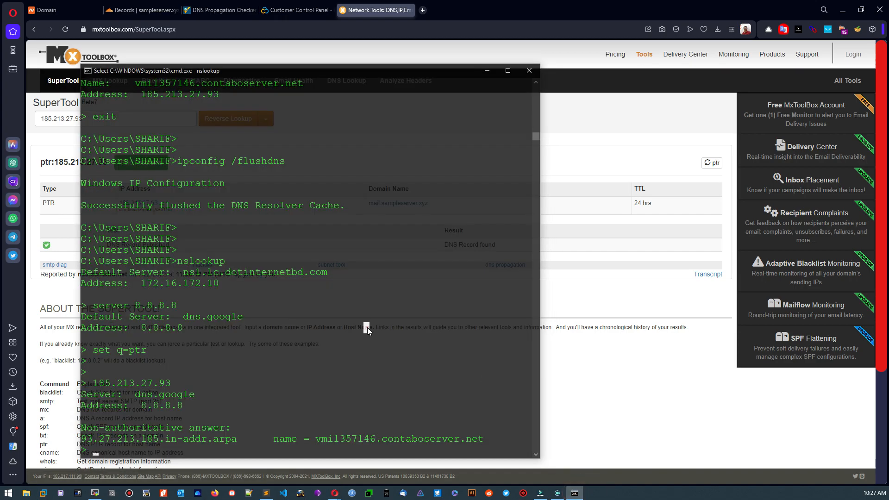
key("Up")
key("Return")
key("Return")
key("Return")
key("Return")
key("Return")
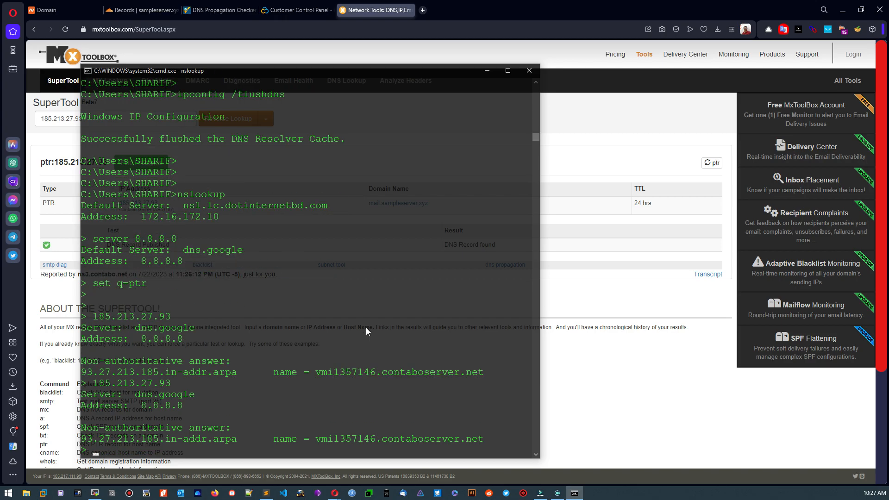
key("Up")
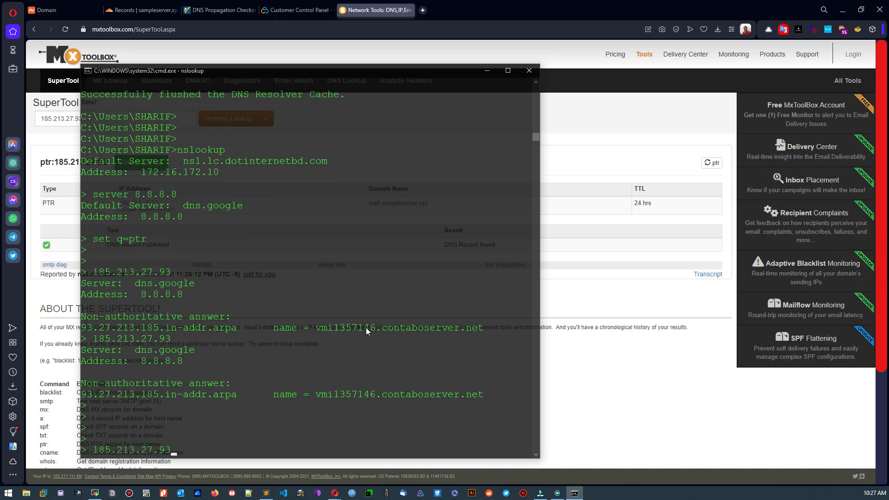
key("Return")
key("Return")
key("Return")
key("Return")
key("Up")
key("Return")
key("Up")
key("Return")
key("Return")
key("Return")
key("Return")
key("Up")
key("Return")
key("Return")
key("Return")
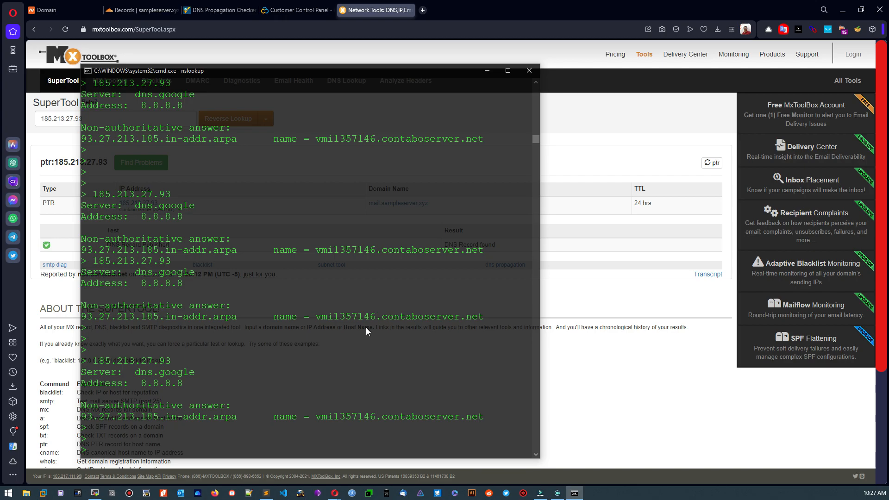
Move the Command Prompt aside to uncover MxToolbox's result and rerun the PTR query for 185.213.27.93 a few times.
left_click_drag(257, 77, 503, 61)
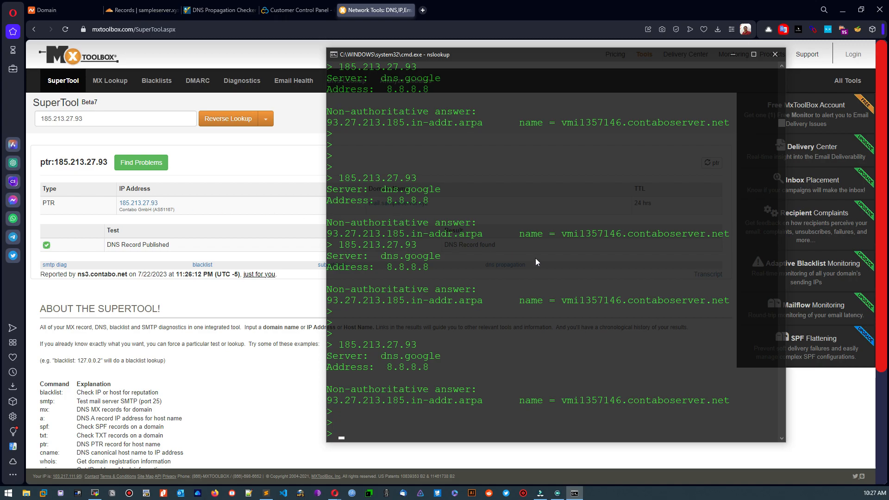
left_click(581, 293)
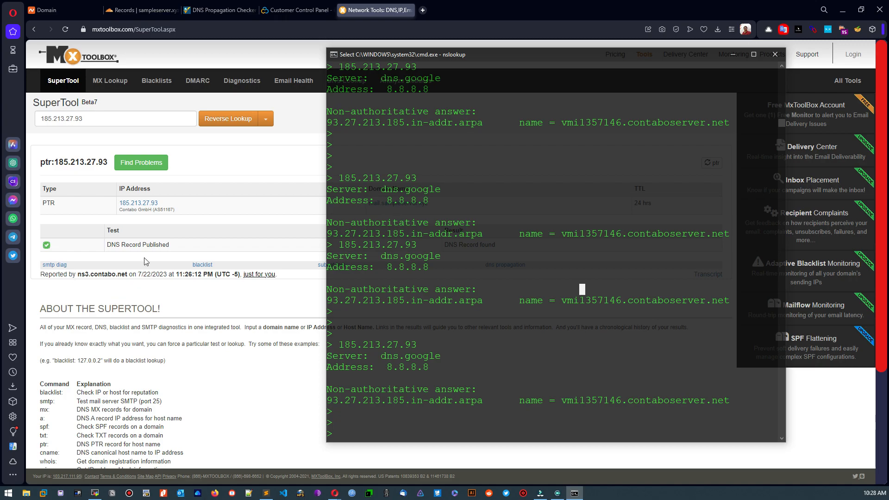
left_click(488, 250)
key("Escape")
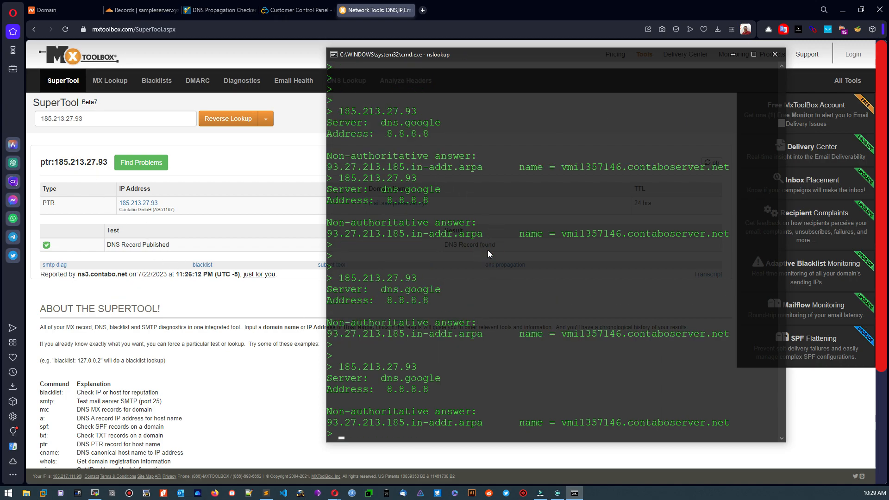
key("Up")
key("Return")
key("Up")
key("Return")
key("Up")
key("Return")
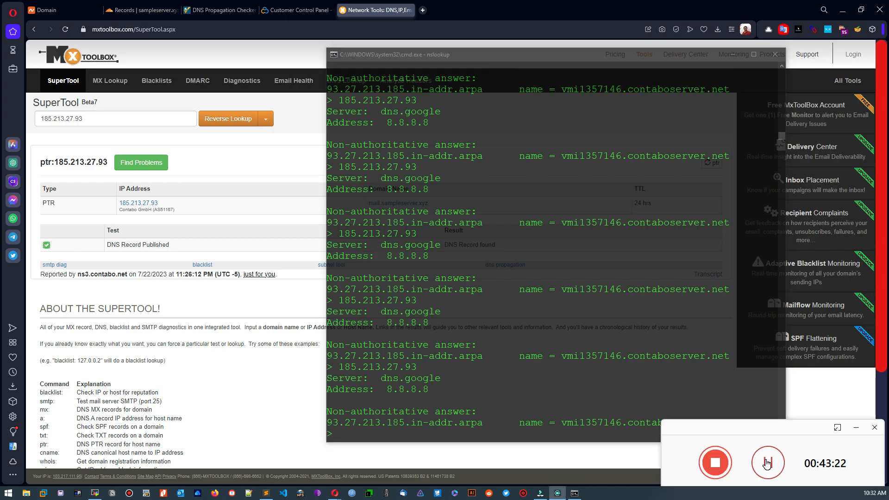
Check the reverse record of 185.213.27.93 with two more nslookup queries, set off by blank prompt lines.
left_click(515, 362)
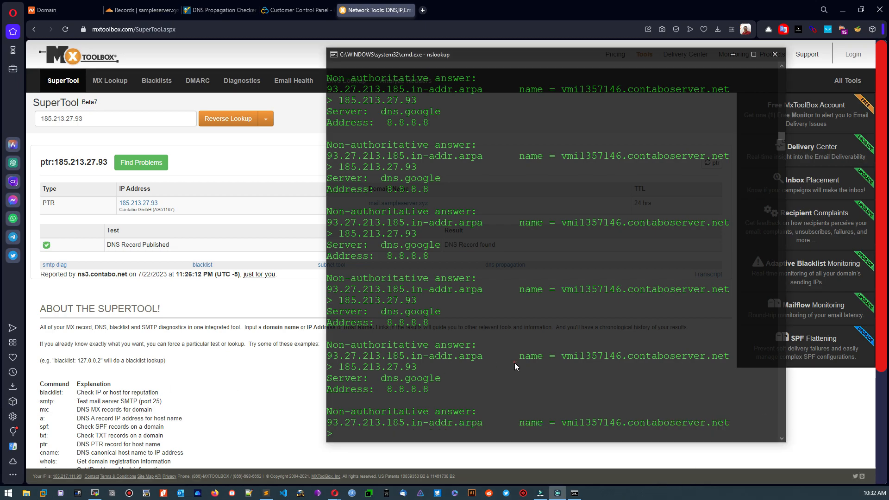
key("Return")
key("Return")
key("Return")
key("Return")
key("Up")
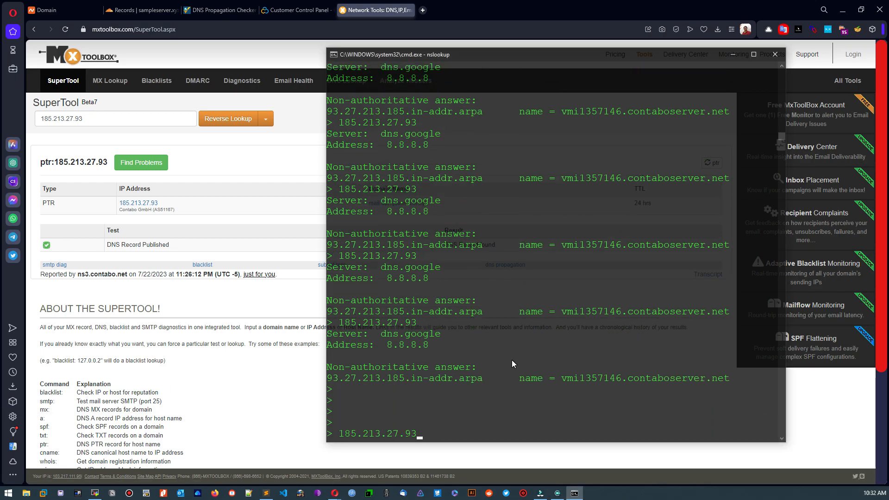
key("Return")
key("Up")
key("Return")
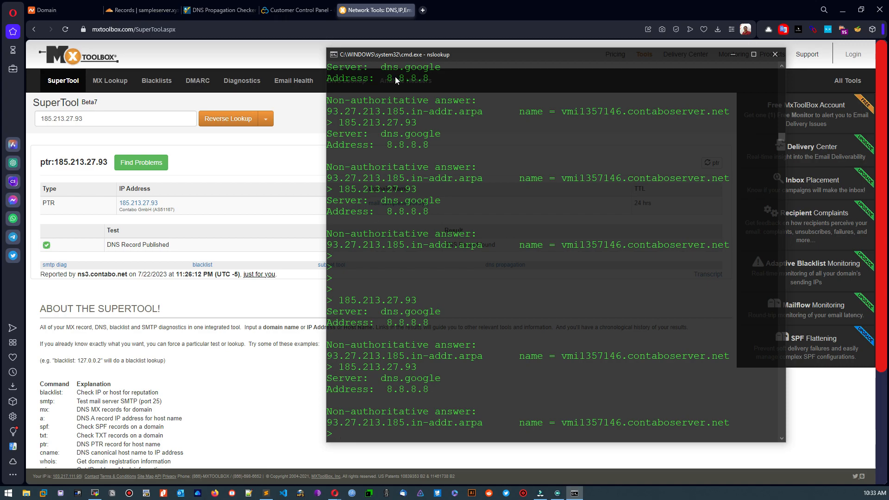
left_click(534, 241)
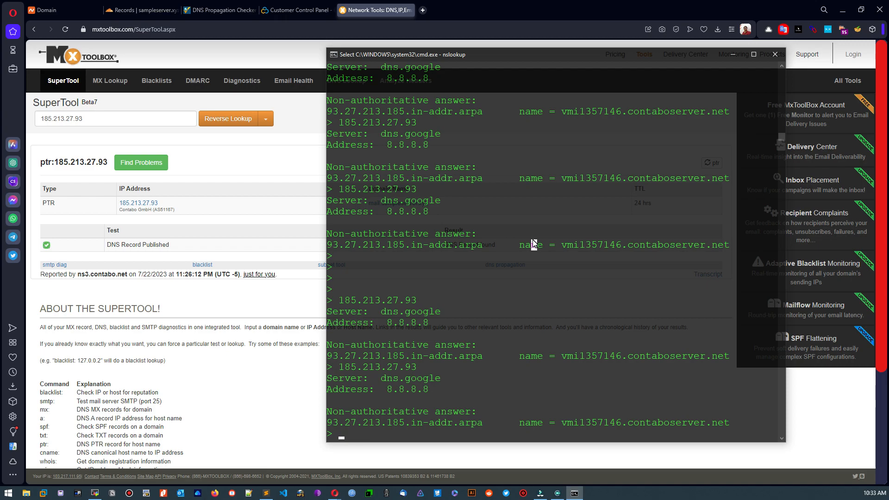
View the Namecheap domain page, then highlight the host name mail.sampleserver.xyz in the server terminal's zmcontrol status output.
left_click(68, 6)
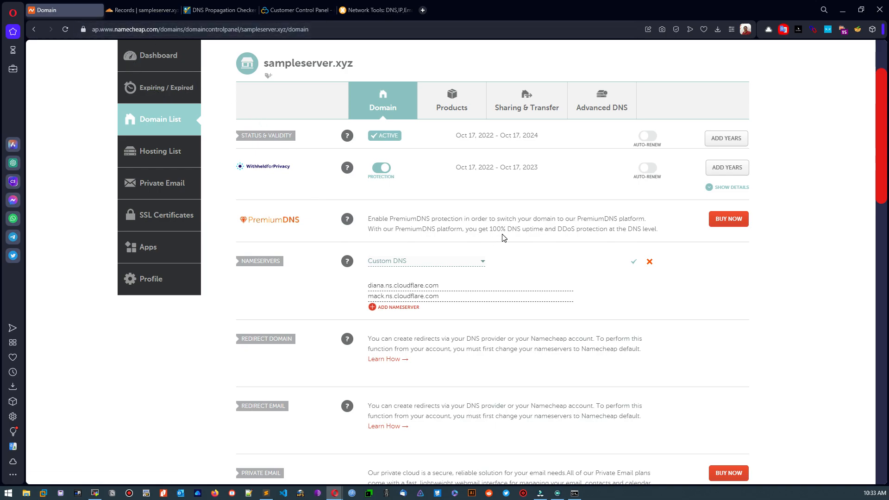
left_click(95, 493)
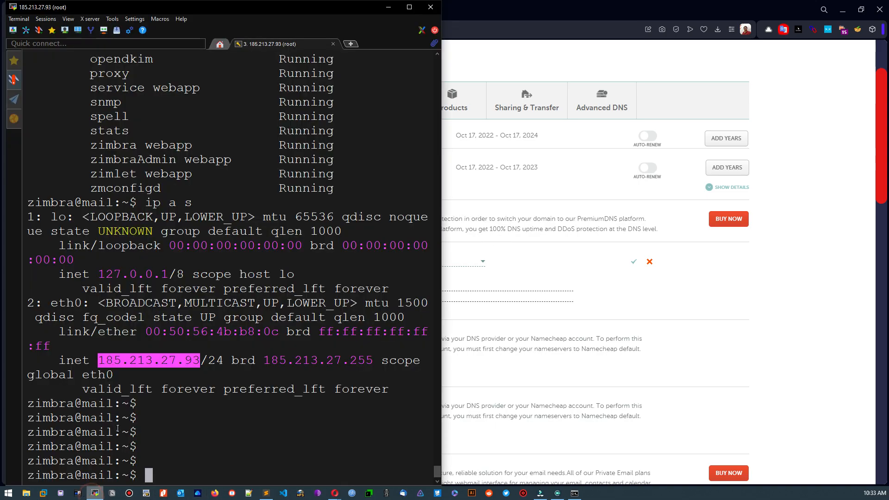
scroll(118, 274, "up", 8)
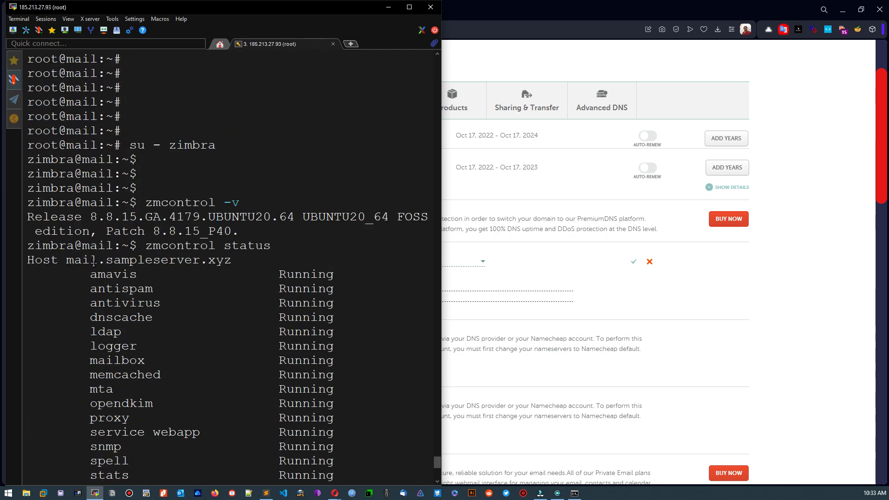
left_click_drag(68, 261, 228, 264)
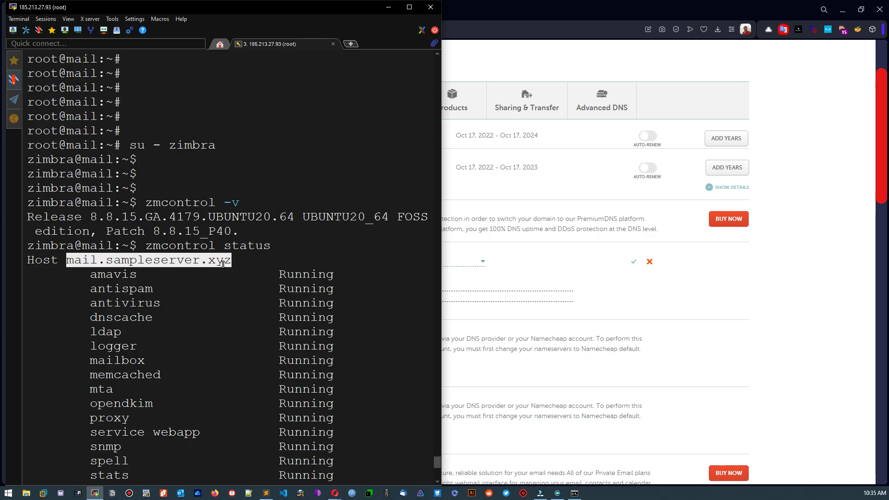
Switch to Cloudflare's DNS records page for sampleserver.xyz and save the mail A record open for editing.
left_click(655, 230)
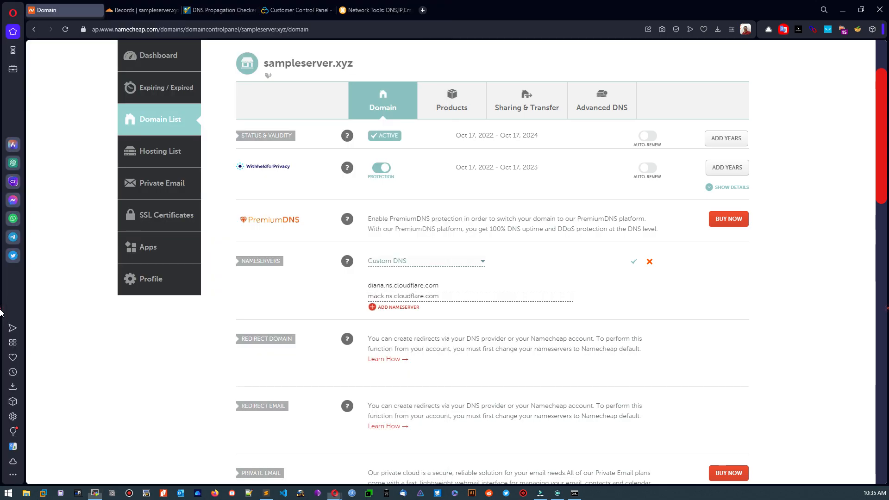
left_click(130, 11)
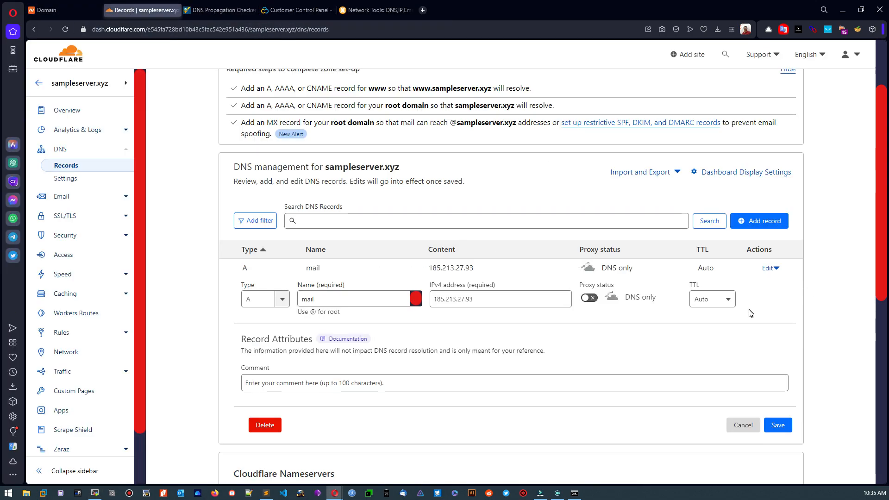
scroll(751, 313, "down", 2)
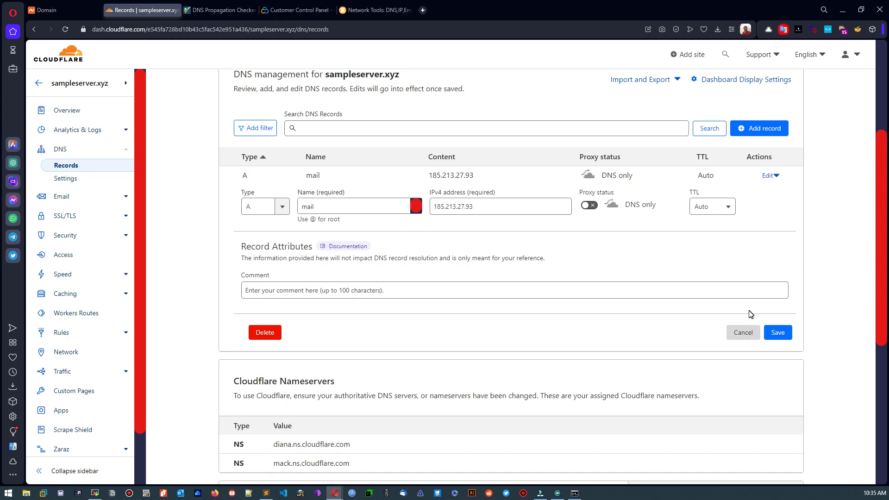
left_click(783, 336)
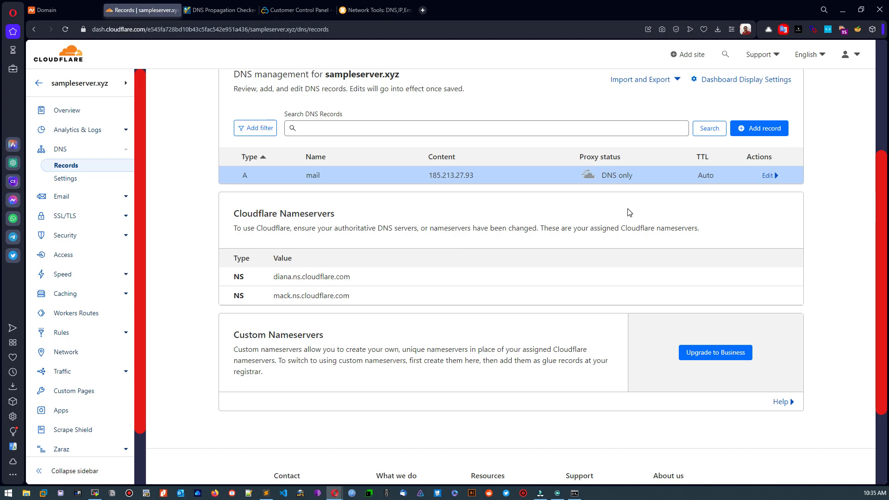
Start a new DNS record for sampleserver.xyz and set its type to MX.
left_click(754, 133)
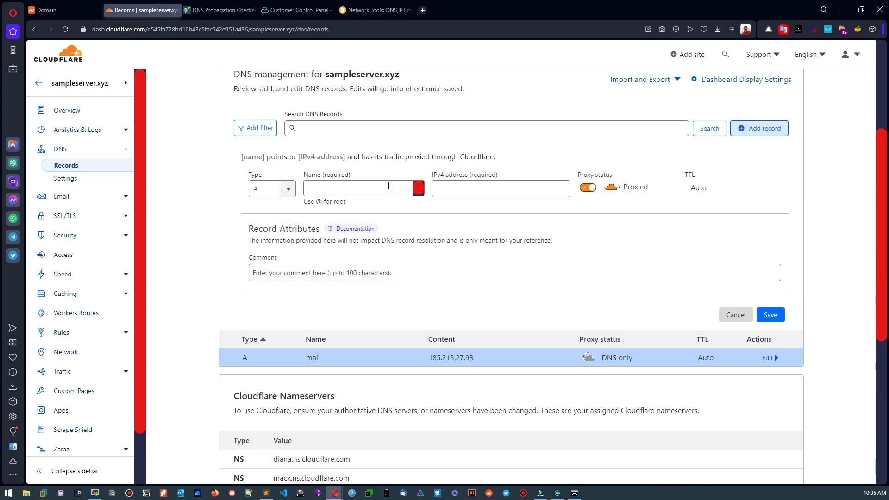
left_click(285, 196)
scroll(282, 208, "down", 2)
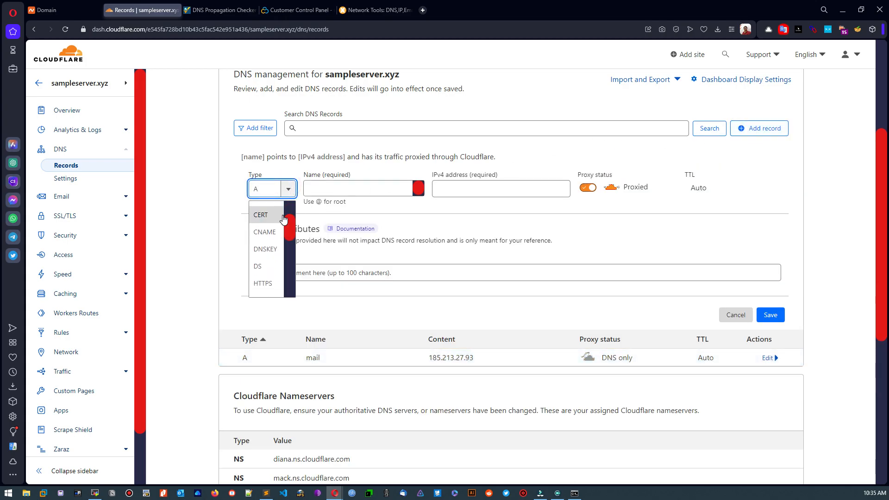
left_click(261, 277)
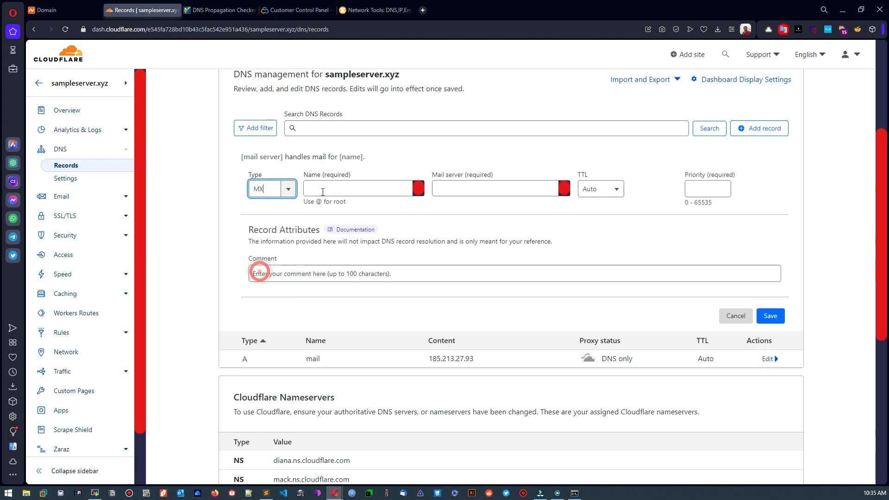
Enter mail as the new MX record's name.
left_click(353, 189)
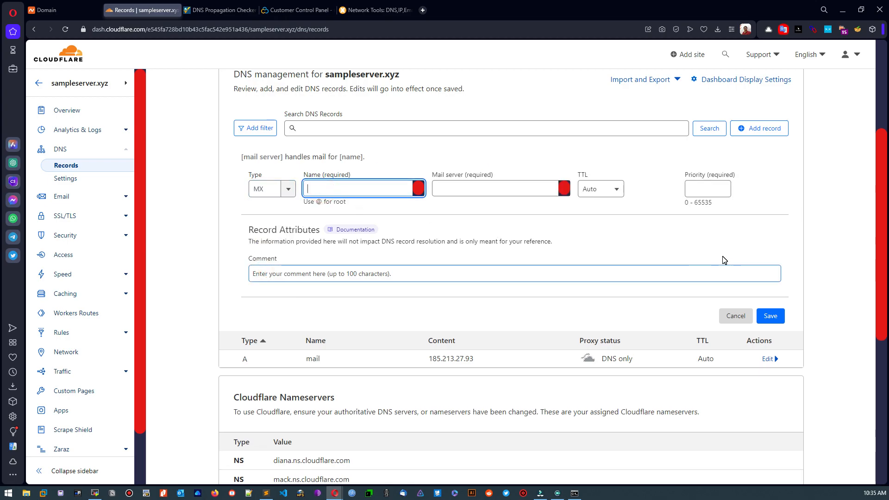
type("mail.")
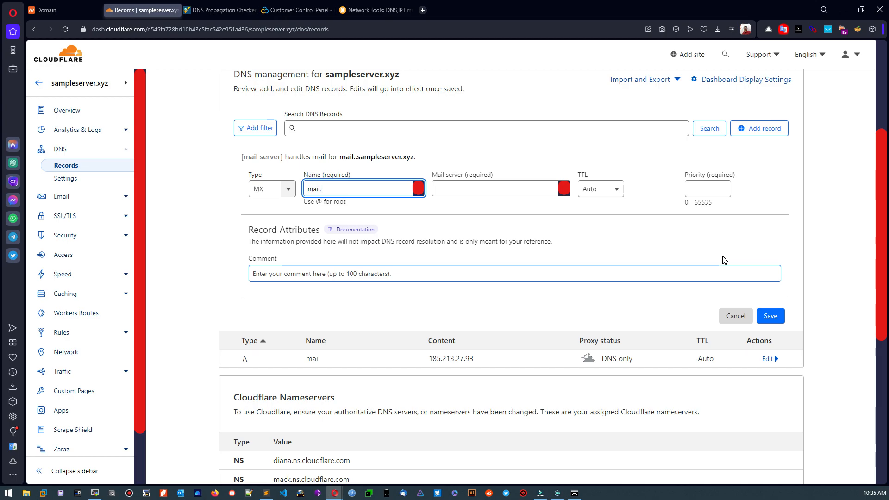
type("sample")
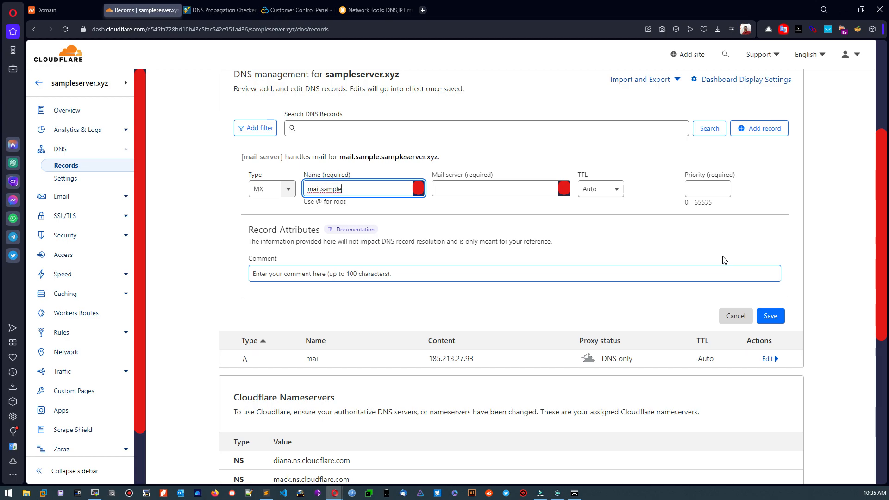
key("BackSpace")
key("BackSpace")
key("BackSpace")
key("BackSpace")
key("BackSpace")
key("BackSpace")
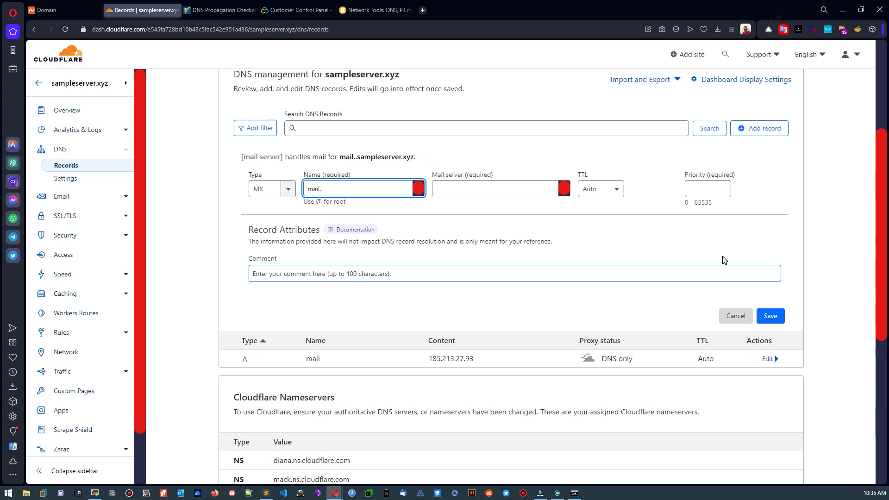
key("BackSpace")
key("Tab")
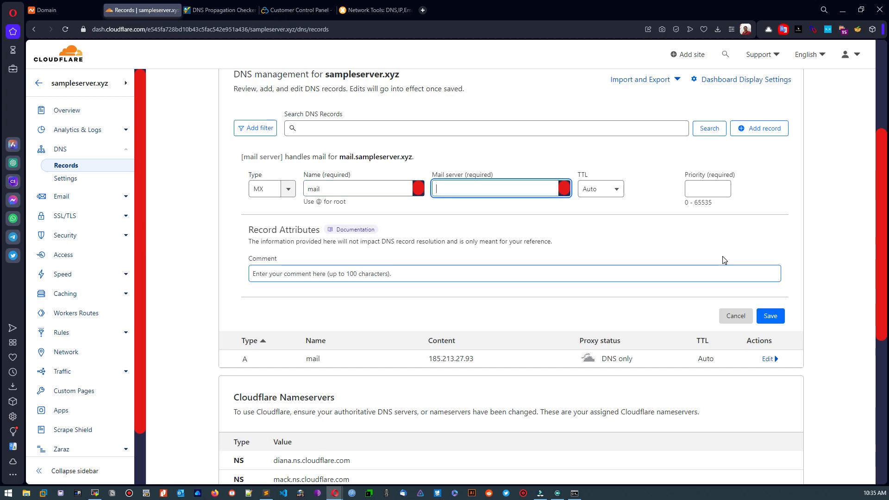
type("sampl")
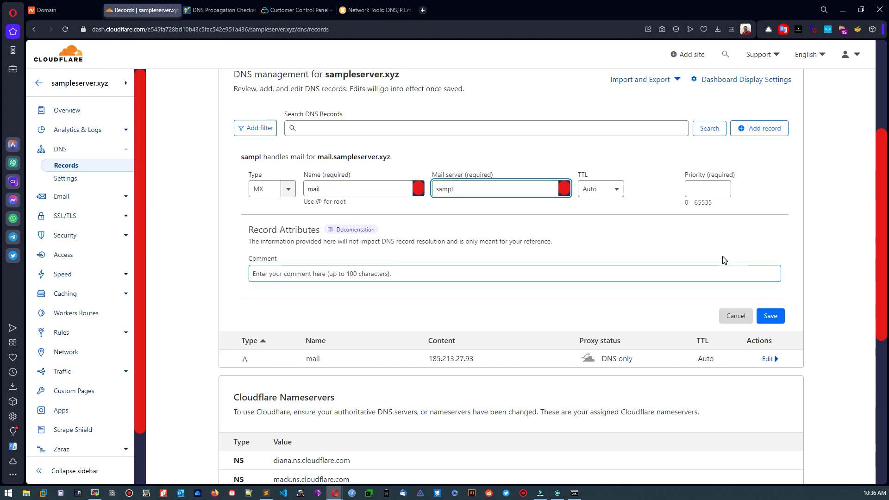
type("eserver")
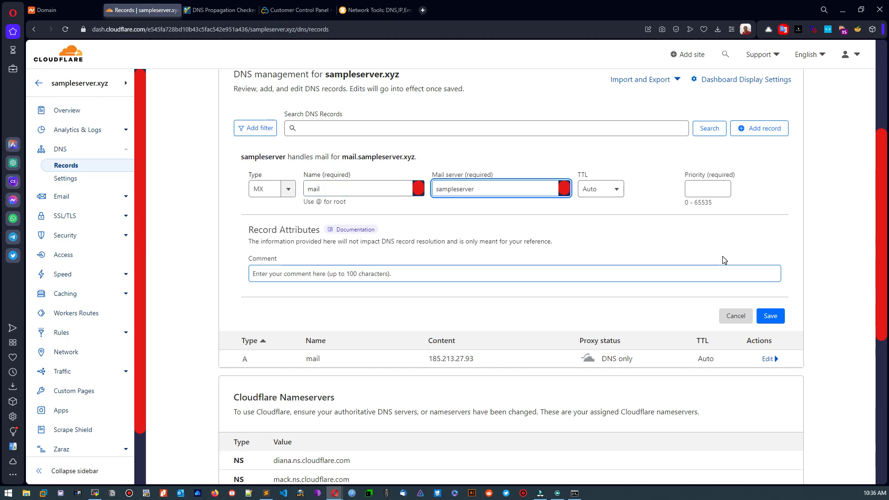
key("BackSpace")
key("BackSpace")
key("BackSpace")
key("BackSpace")
key("BackSpace")
key("BackSpace")
key("BackSpace")
key("BackSpace")
key("BackSpace")
key("BackSpace")
key("BackSpace")
key("BackSpace")
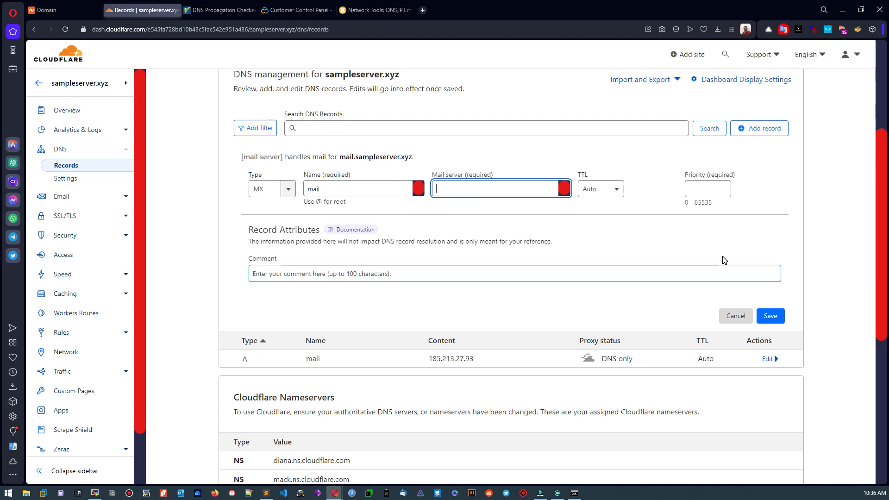
Set the new MX record's mail server to mail.sampleserver.xyz.
type("mail.")
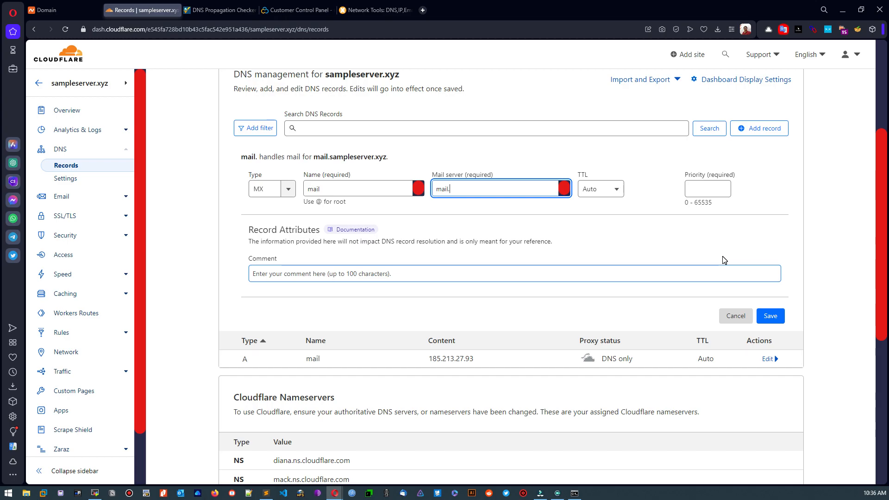
type("sampleserv")
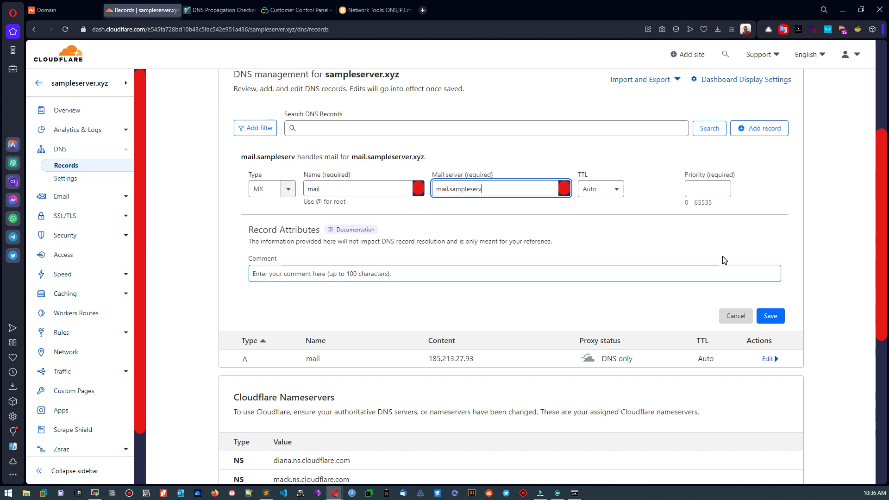
type("er.xyz")
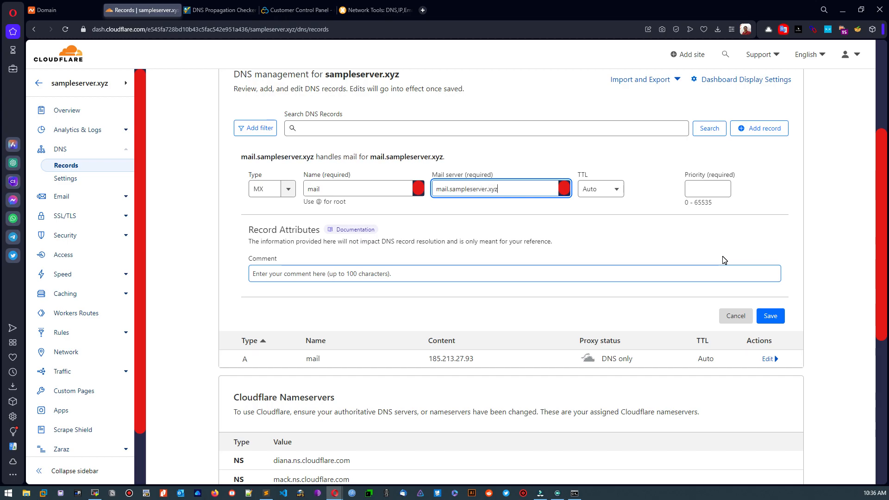
Replace the new MX record's name with sampleserver.xyz.
double_click(321, 189)
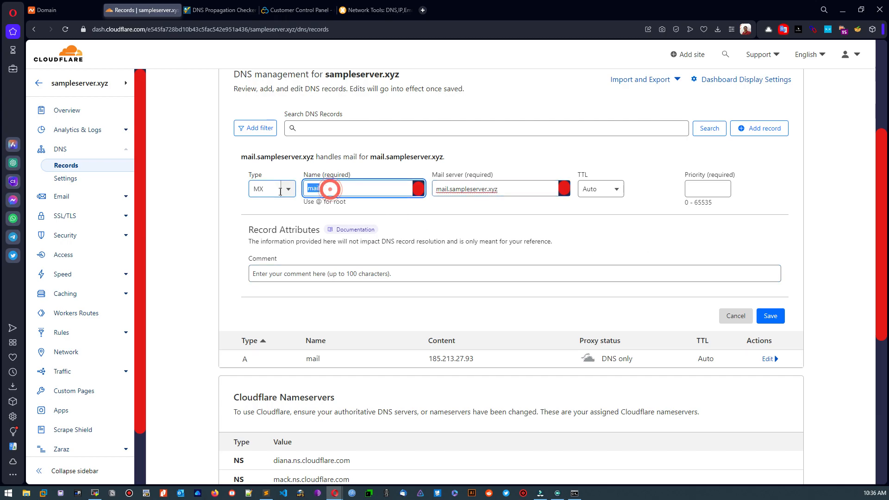
type("ser")
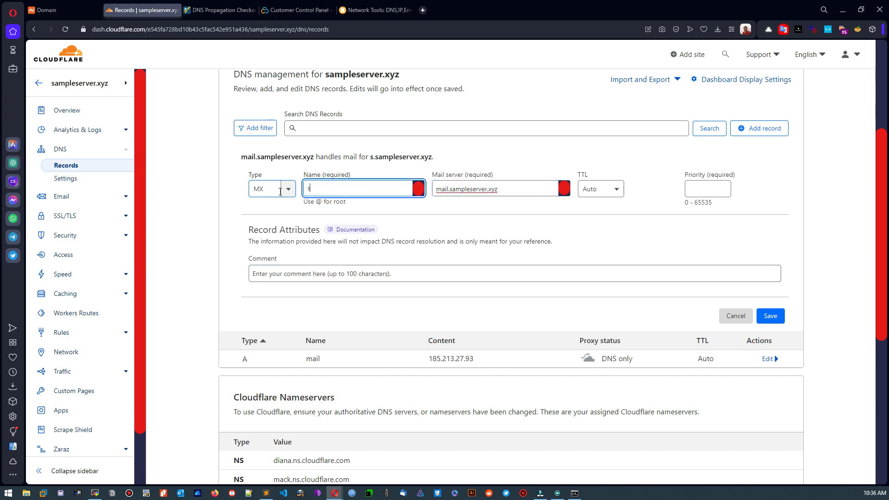
key("BackSpace")
key("BackSpace")
key("BackSpace")
type("sampleserver.")
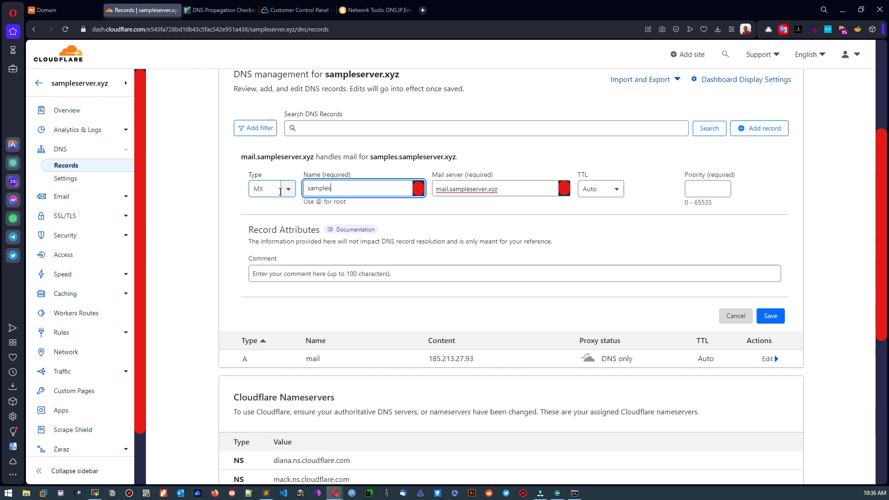
type("xyz")
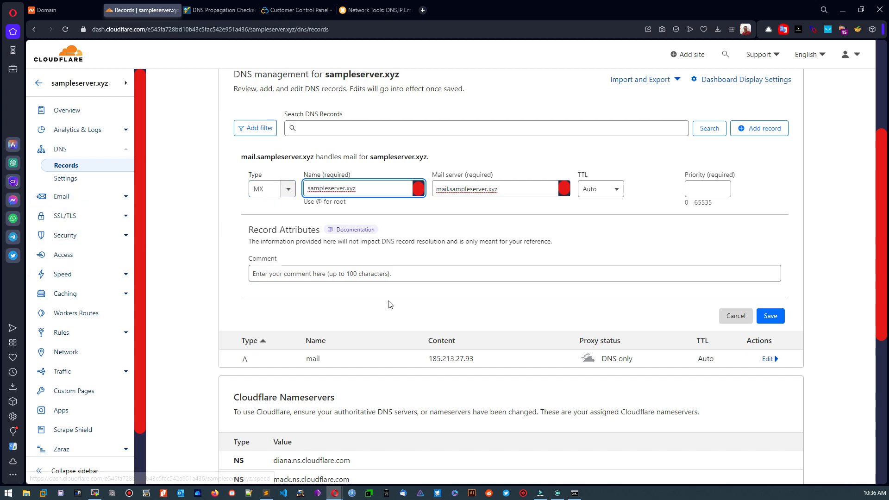
Highlight the summary sentence above the record fields that tells which mail server handles mail for the domain.
left_click(241, 157)
left_click_drag(241, 157, 433, 166)
left_click(443, 158)
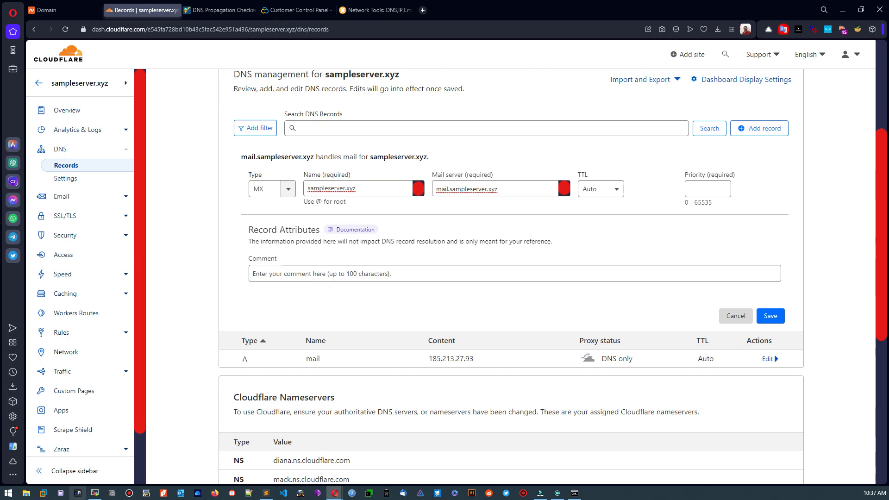
Switch to the server terminal to highlight the eth0 address 185.213.27.93 in the ip output, and return to Cloudflare's MX record form.
left_click(95, 493)
scroll(161, 422, "down", 5)
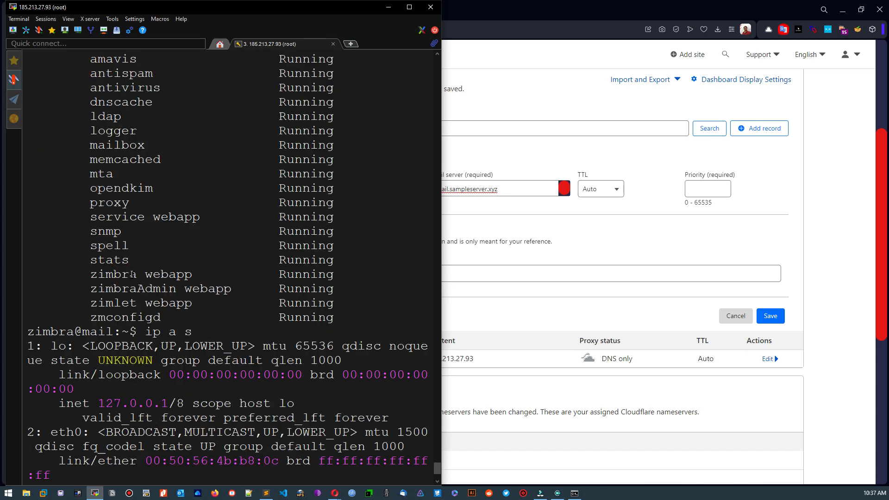
scroll(115, 439, "down", 2)
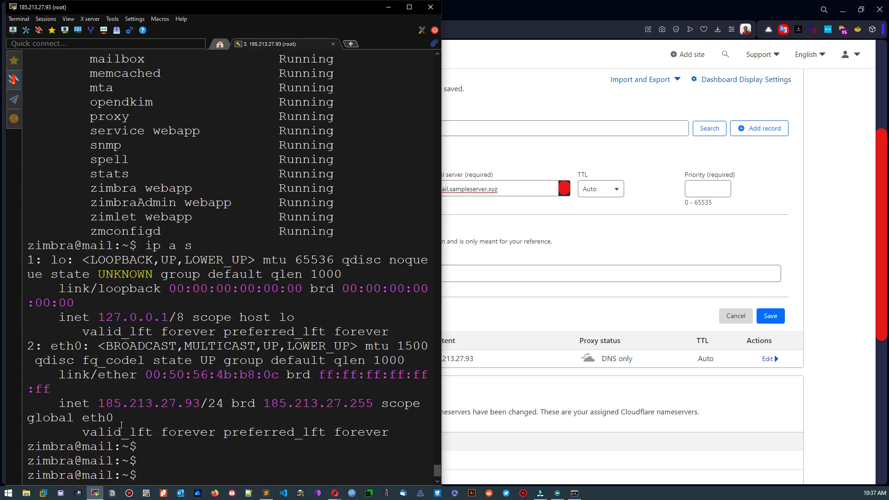
left_click_drag(98, 403, 200, 403)
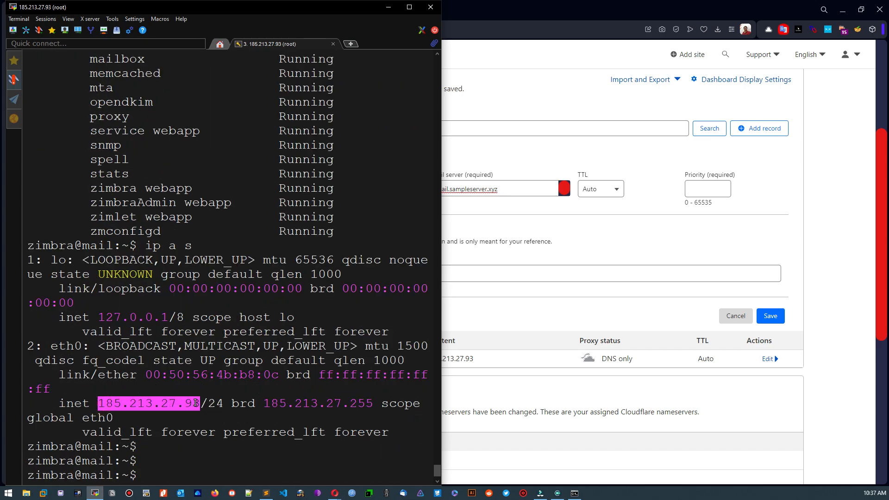
left_click(233, 351)
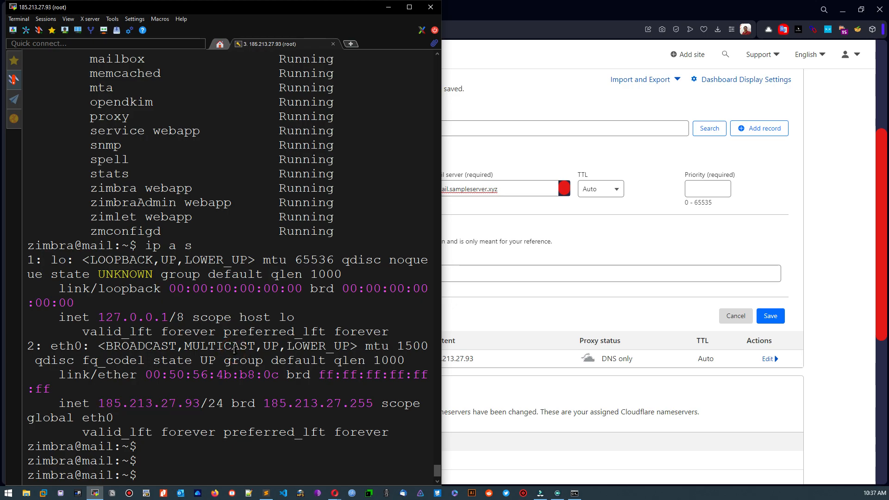
left_click(166, 404)
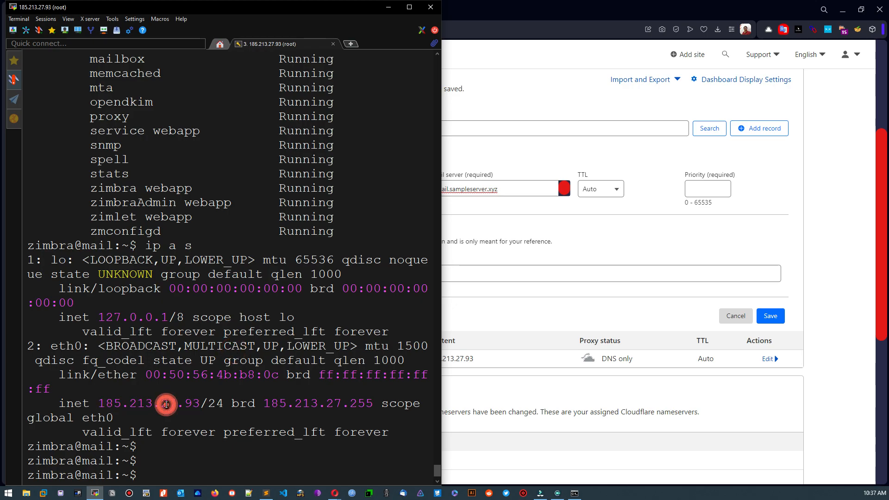
left_click(389, 8)
Set the MX record's priority to 0 and save the record.
left_click(705, 186)
type("0")
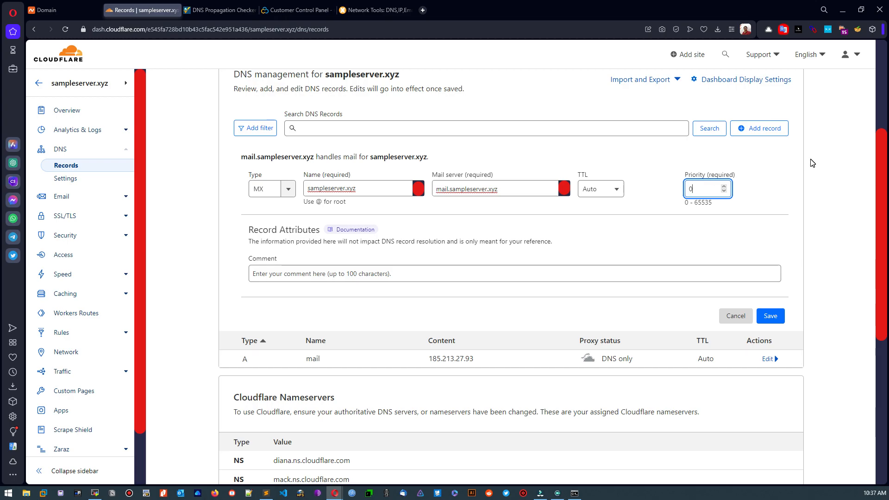
left_click(772, 317)
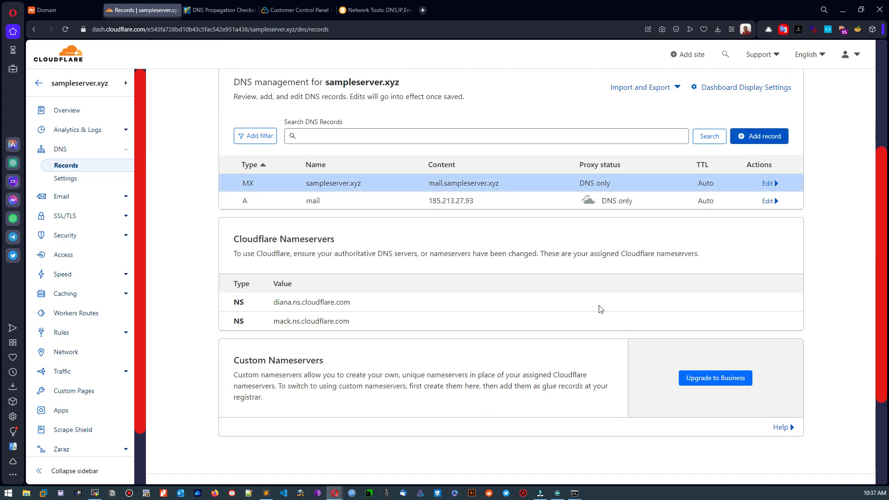
Switch to the Command Prompt and rerun the nslookup reverse query for 185.213.27.93.
left_click(574, 493)
left_click(509, 326)
key("Return")
key("Return")
key("Up")
key("Return")
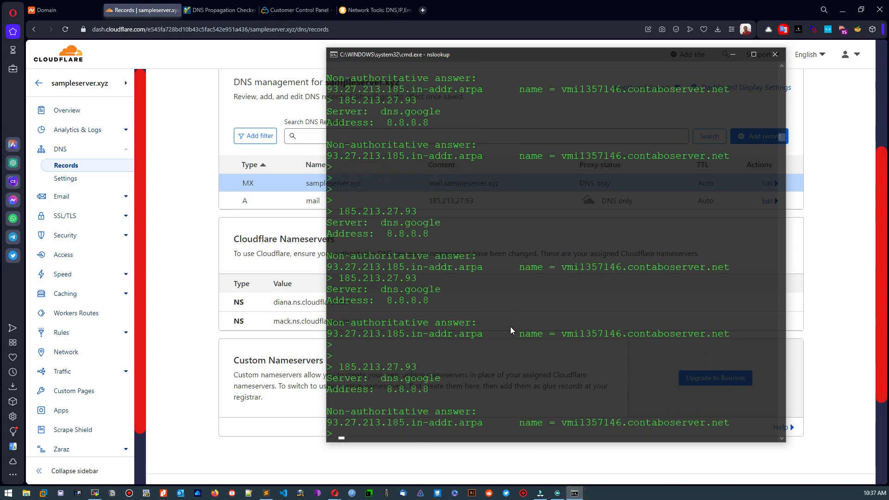
Set nslookup's server to 8.8.8.8 and its query type to mx.
type("exit")
key("Up")
key("Return")
key("Return")
key("Return")
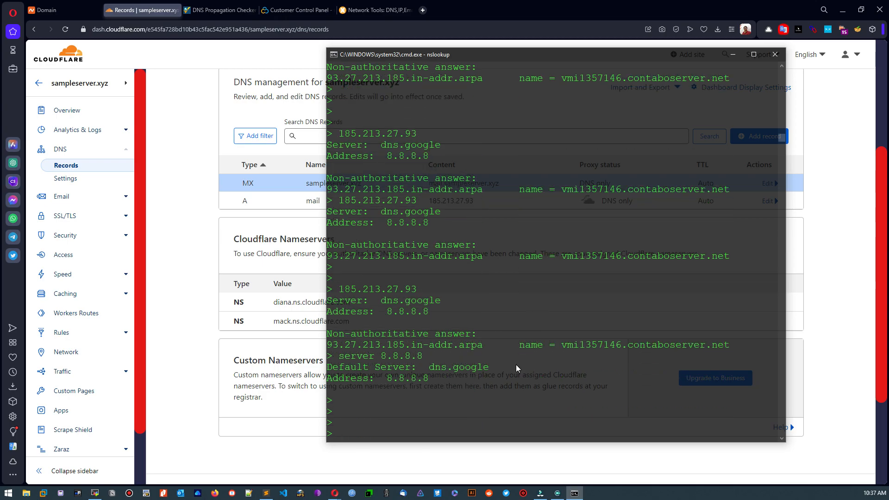
type("set q=mx")
key("Return")
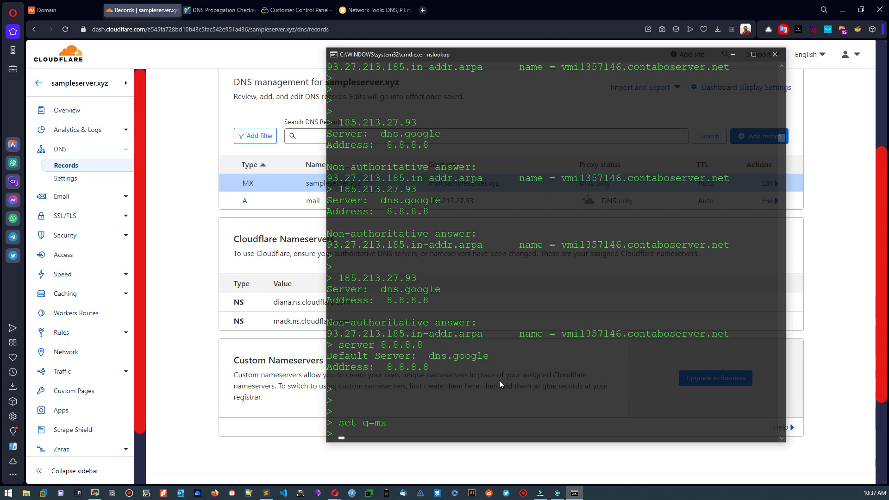
Query the MX record of sampleserver.xyz in nslookup.
type("sampleserver.xyz")
key("Return")
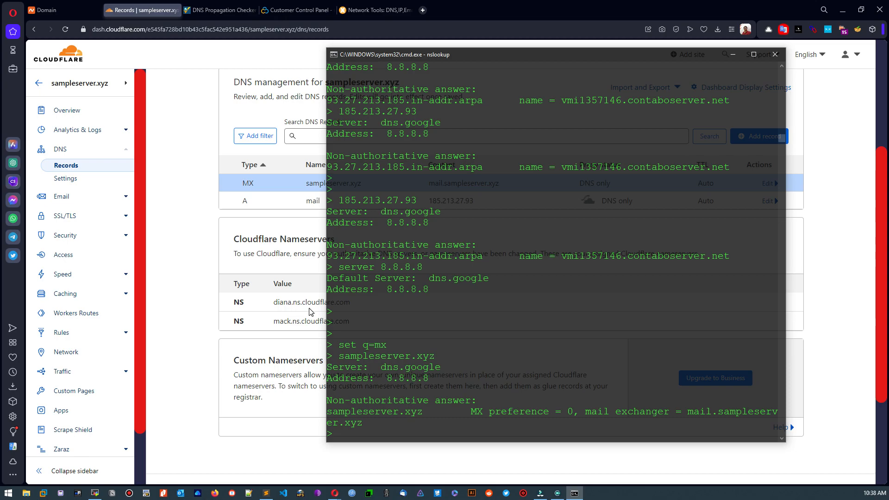
Widen the Command Prompt window and highlight the MX preference in the answer for sampleserver.xyz.
left_click(327, 308)
left_click_drag(173, 308, 1, 301)
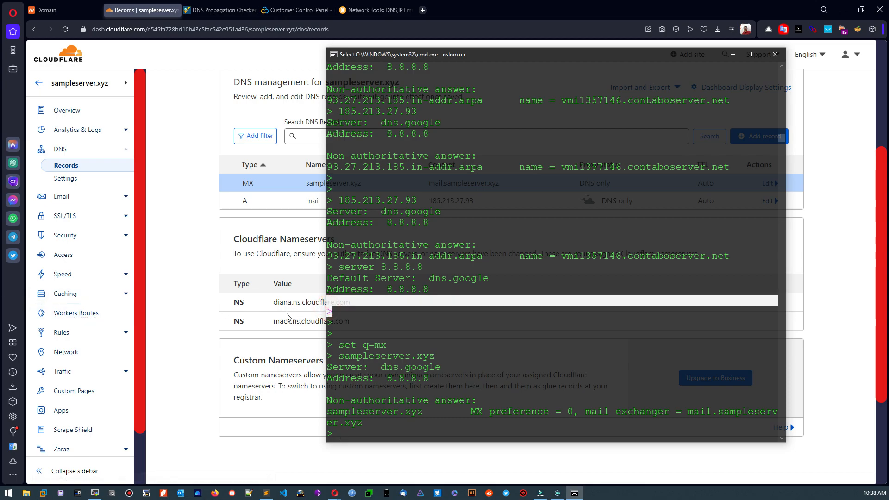
left_click_drag(328, 308, 135, 310)
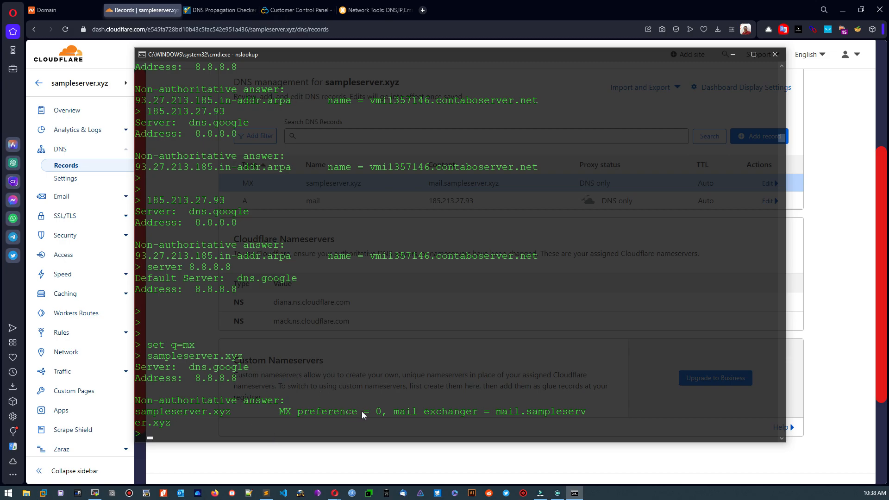
left_click_drag(383, 410, 338, 413)
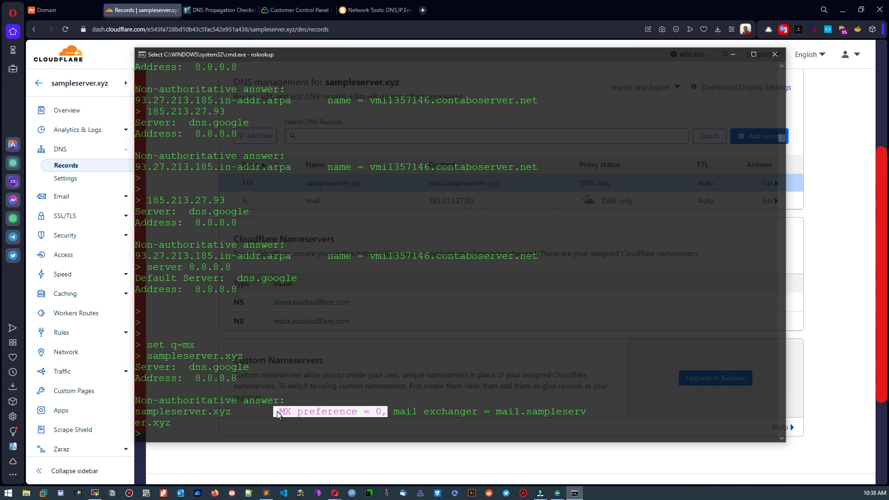
Query the MX record of google.com in nslookup for comparison.
key("Return")
key("Return")
key("Return")
key("Return")
key("Return")
key("Return")
key("Up")
key("BackSpace")
key("BackSpace")
key("BackSpace")
key("BackSpace")
key("BackSpace")
key("BackSpace")
key("BackSpace")
key("BackSpace")
key("BackSpace")
key("BackSpace")
key("BackSpace")
key("BackSpace")
key("BackSpace")
key("BackSpace")
key("BackSpace")
key("BackSpace")
type("google.com")
key("Return")
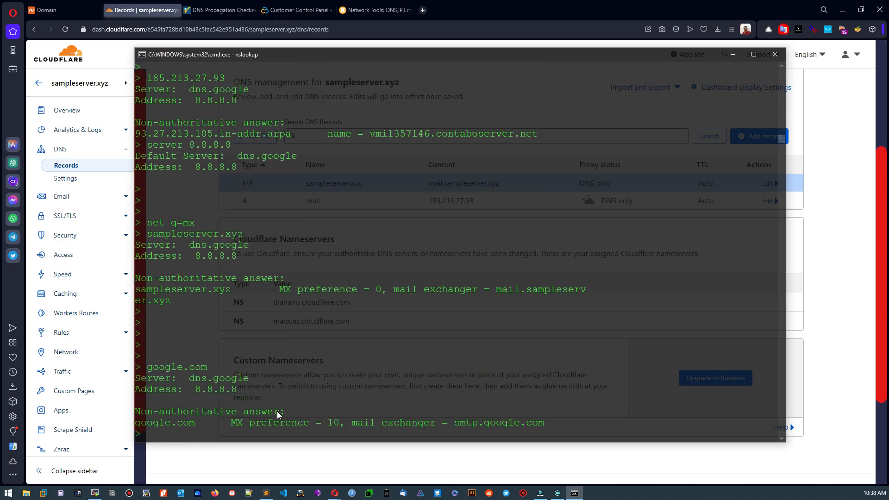
Query the MX records of gmail.com in nslookup.
key("Return")
key("Return")
key("Up")
key("BackSpace")
key("BackSpace")
key("BackSpace")
key("BackSpace")
key("BackSpace")
key("BackSpace")
key("BackSpace")
key("BackSpace")
key("BackSpace")
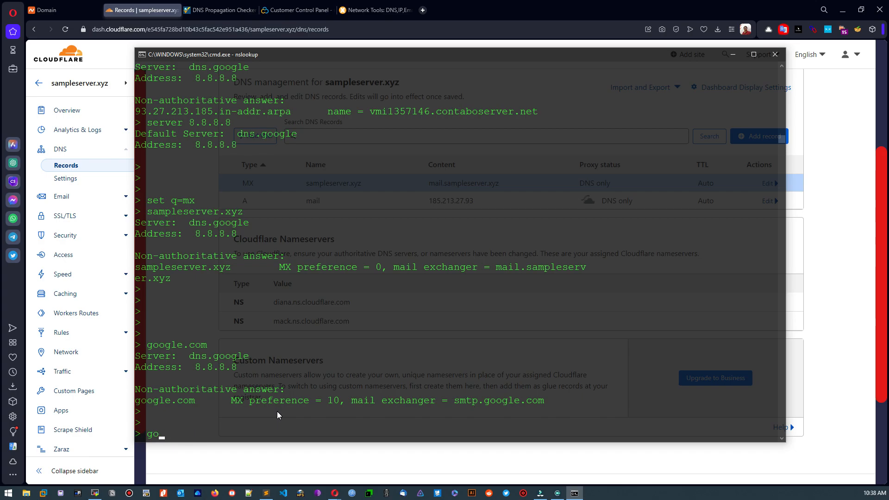
type("mail.com")
key("Return")
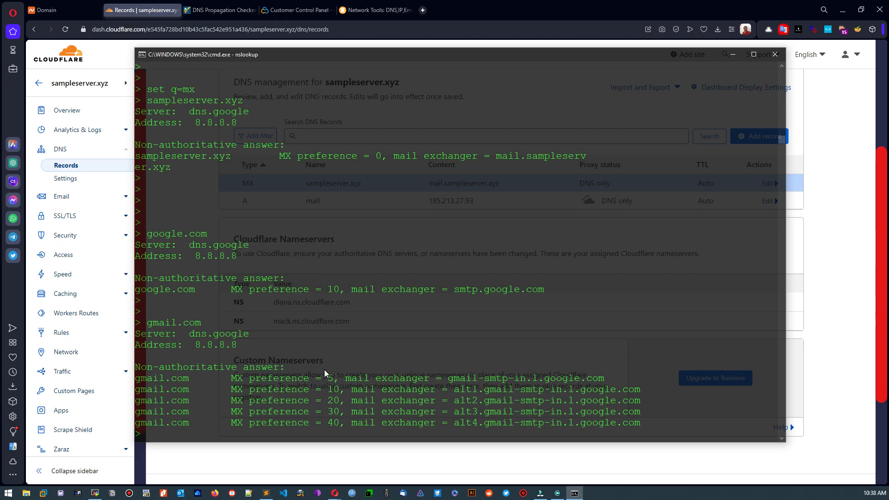
Highlight the preference and mail exchanger of each gmail.com MX record in the nslookup answer.
left_click_drag(321, 379, 608, 376)
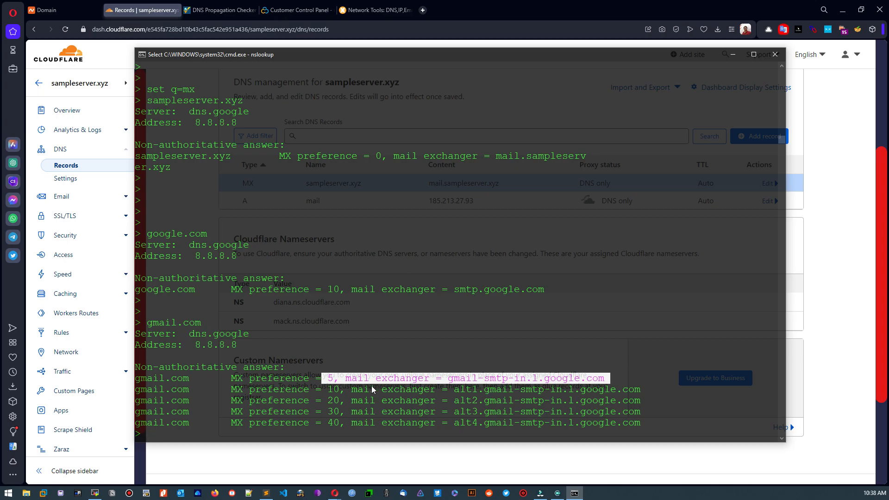
left_click_drag(325, 390, 638, 392)
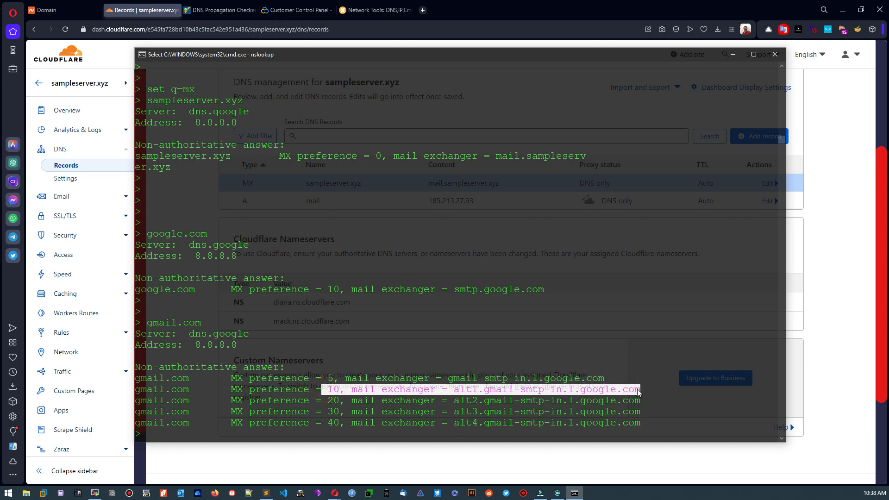
left_click_drag(327, 404, 653, 401)
left_click_drag(325, 403, 658, 413)
left_click_drag(315, 421, 667, 422)
left_click(667, 367)
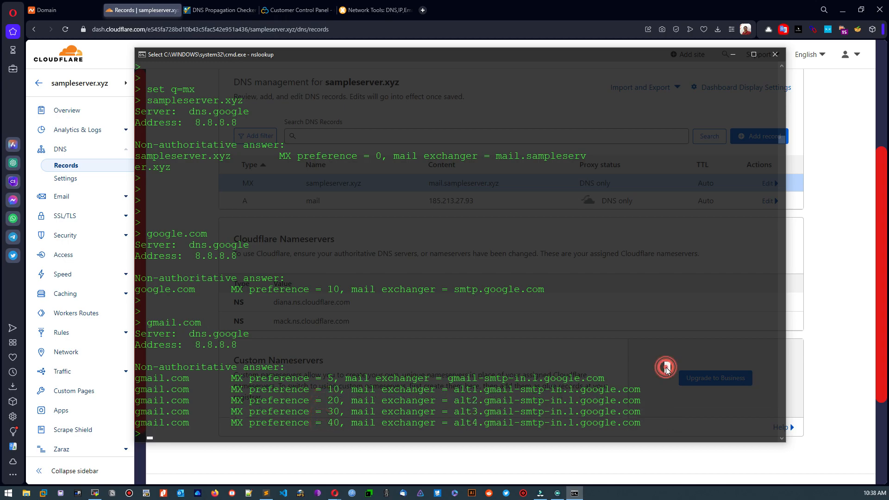
Switch to the browser and open Gmail in a new tab.
left_click(831, 307)
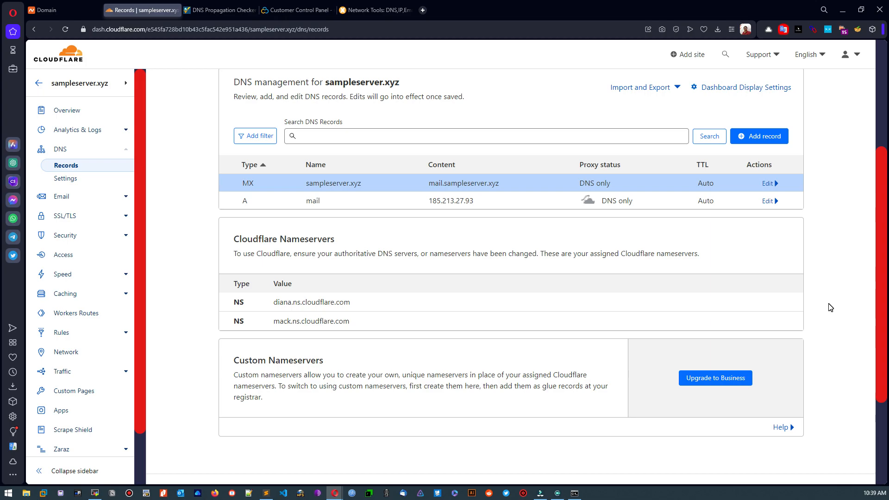
left_click(423, 10)
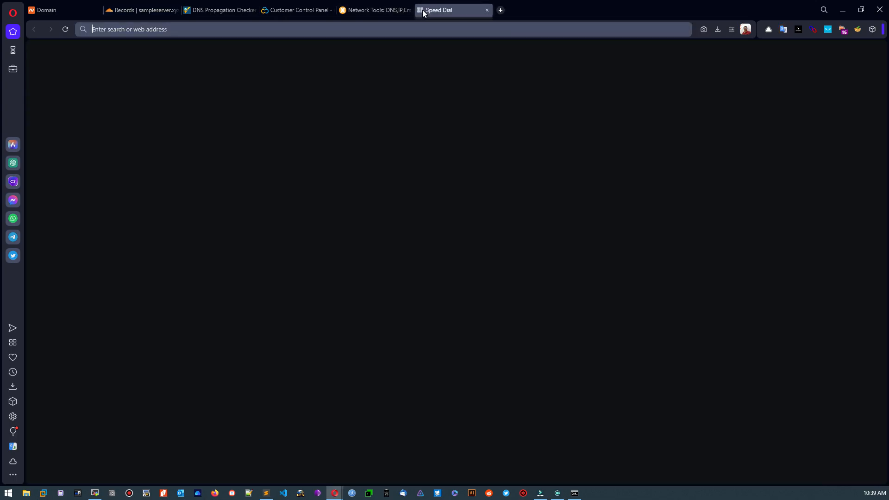
type("gm")
key("Return")
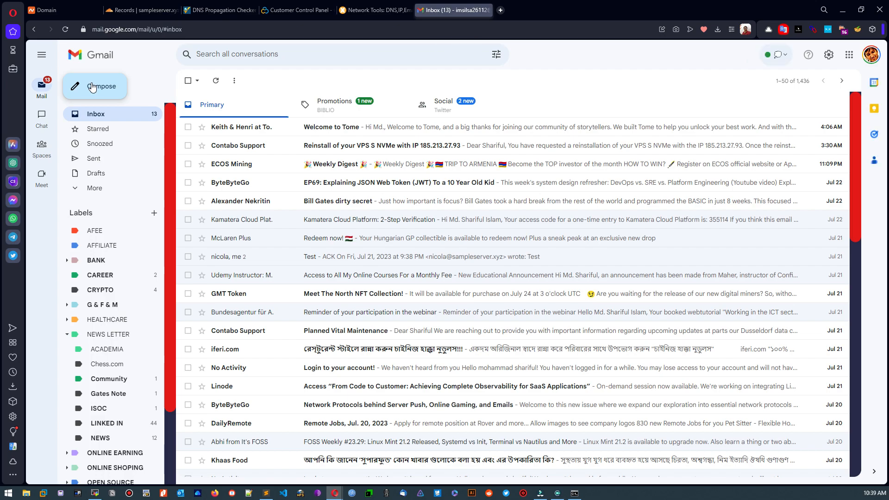
Start a new Gmail message and address it to the admin mailbox at sampleserver.xyz.
left_click(92, 87)
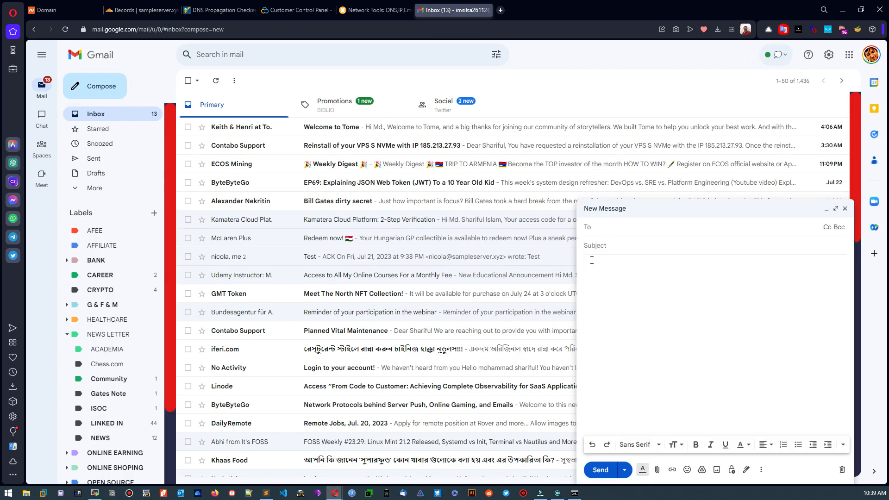
left_click(612, 227)
type("admin")
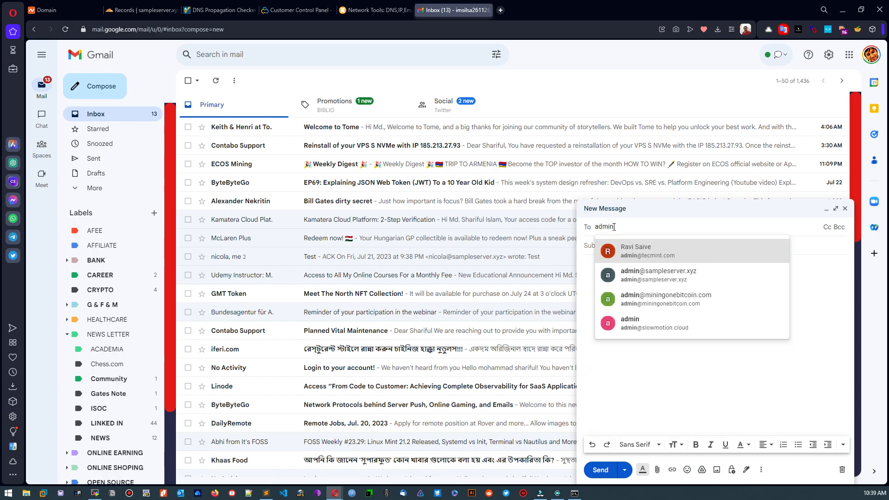
type("@")
key("Down")
key("Return")
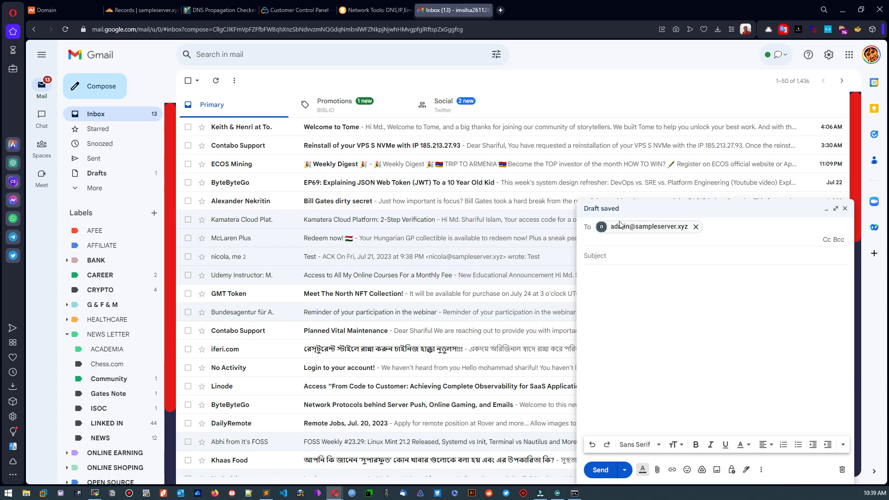
Give the message the subject "Test Incoming" and the body "Test", and send it.
left_click(654, 252)
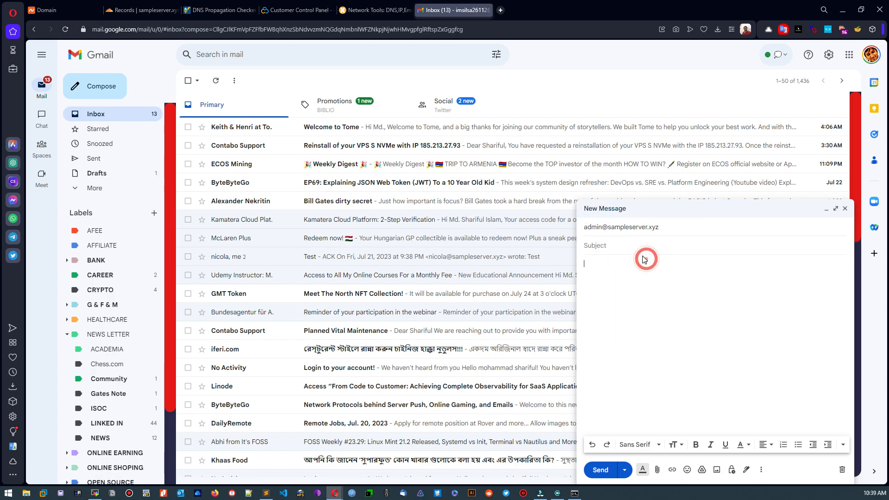
left_click(635, 248)
type("Test Incoming")
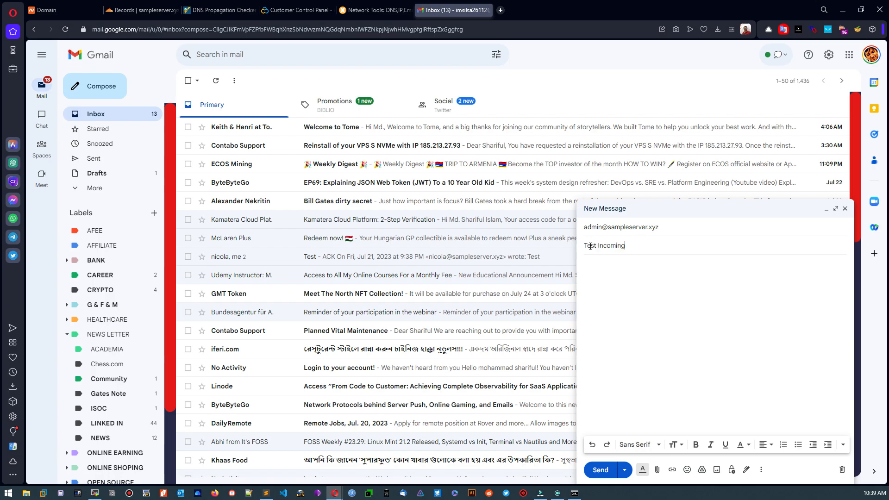
left_click(628, 281)
type("Test")
left_click(601, 470)
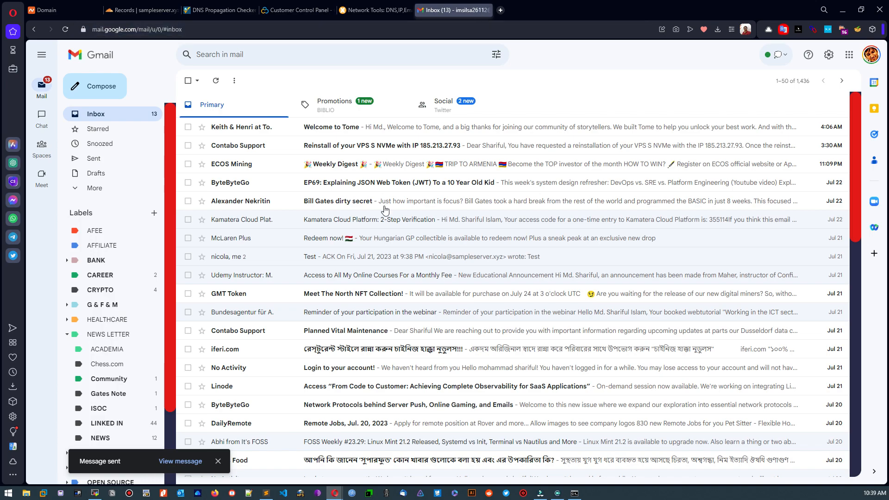
Switch to the Zimbra web client window and sign in with the username admin and the account password.
mouse_move(338, 493)
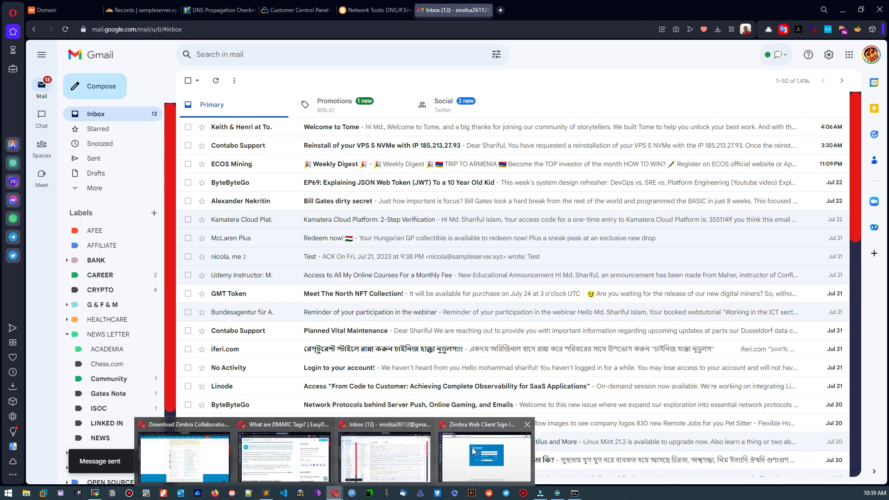
left_click(456, 458)
left_click(527, 227)
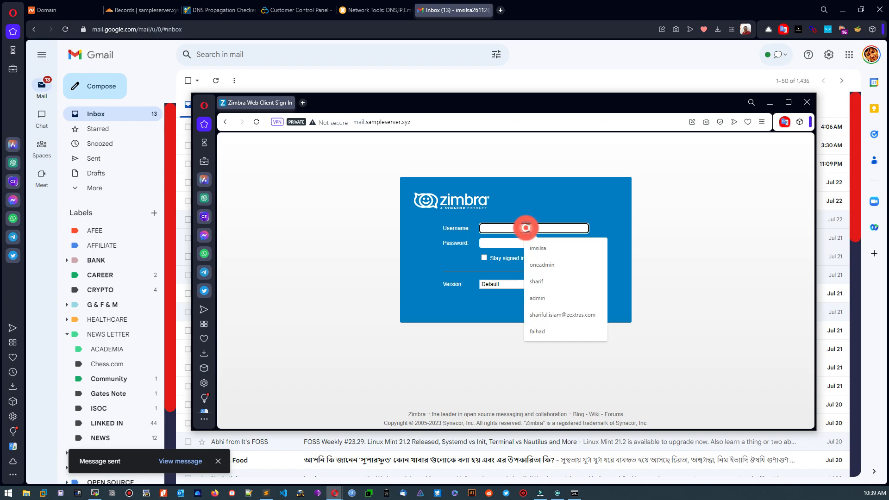
type("admin")
key("Tab")
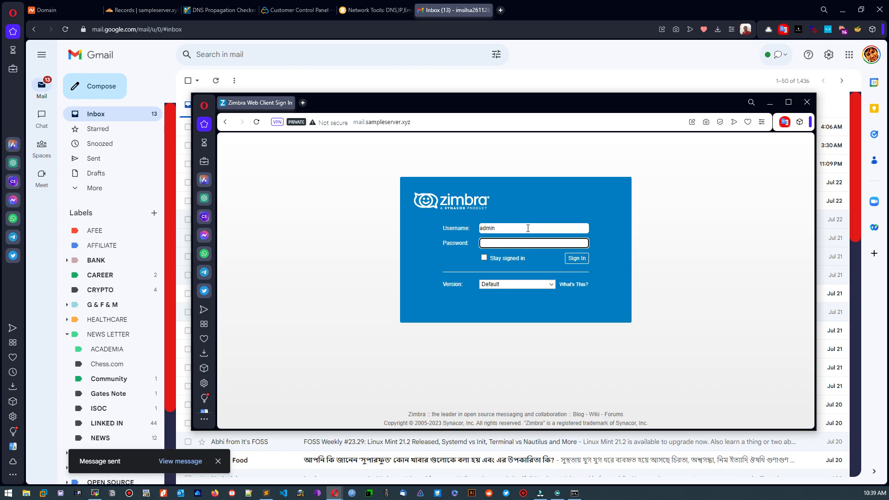
type("**")
key("Return")
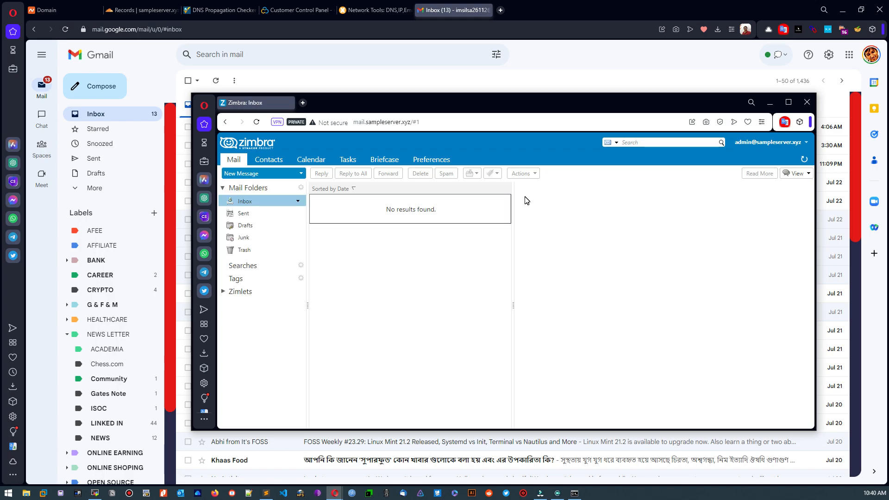
Check the Inbox and Sent folders of the Zimbra admin mailbox for the test message.
left_click(249, 202)
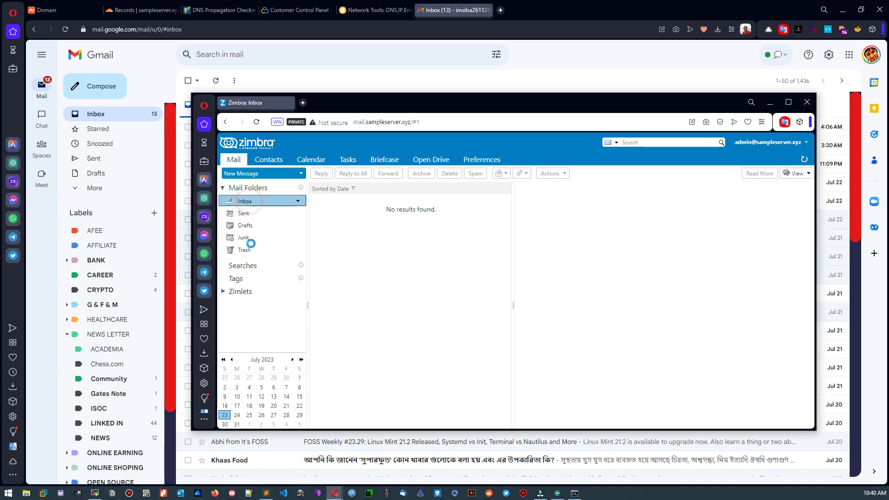
left_click(245, 214)
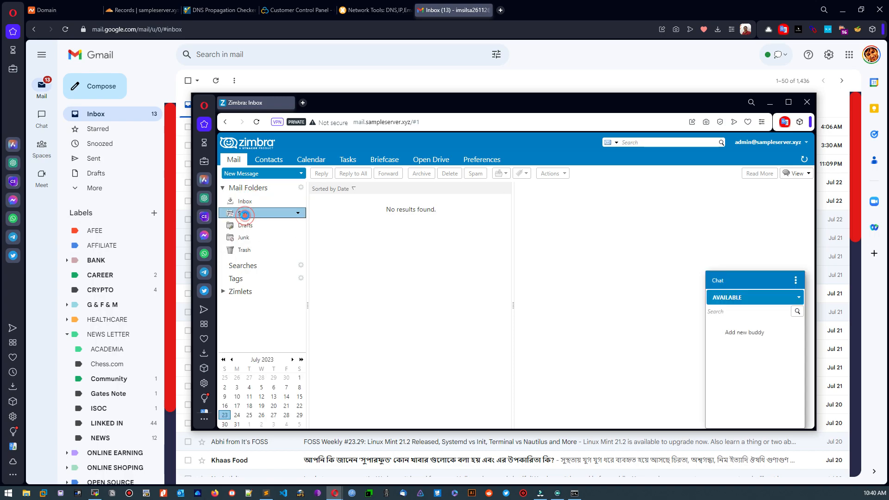
left_click(248, 202)
left_click(244, 216)
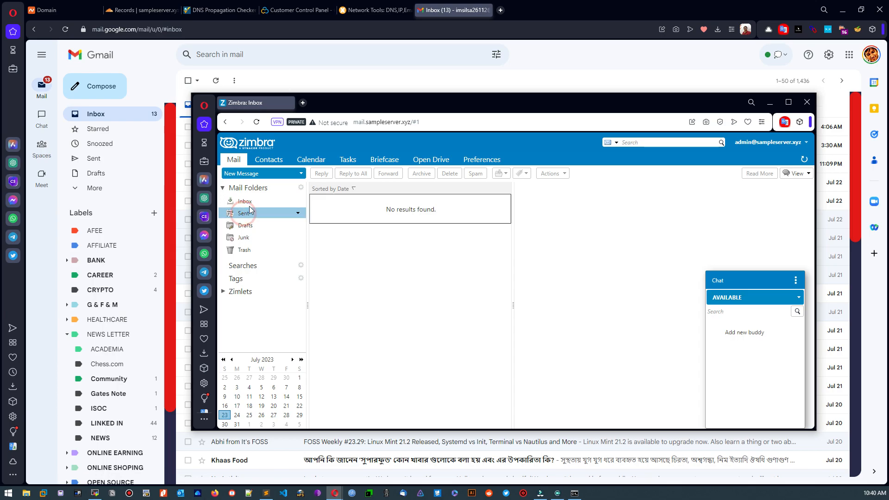
left_click(250, 203)
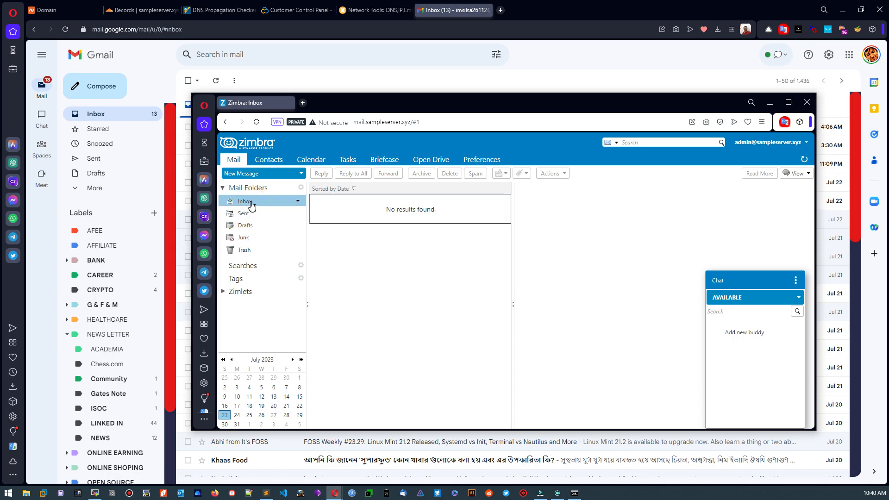
Open the sent "Test Incoming" message in Gmail and inspect its recipient details.
left_click(609, 60)
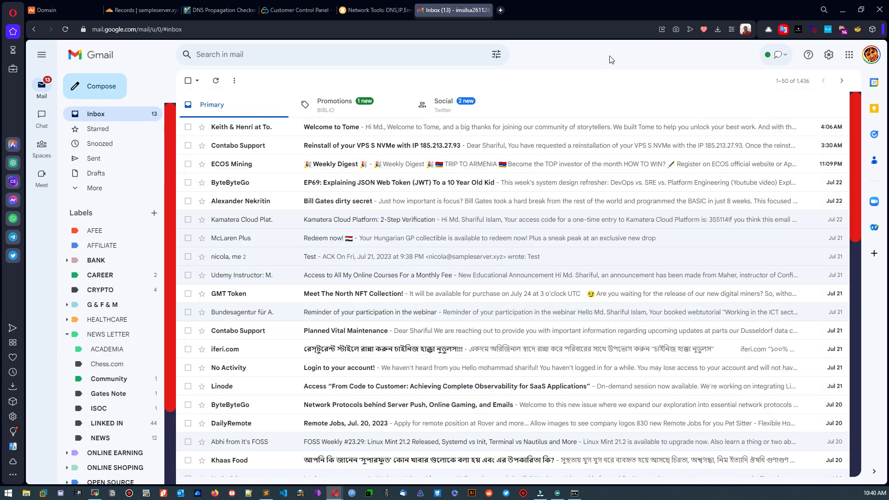
left_click(102, 158)
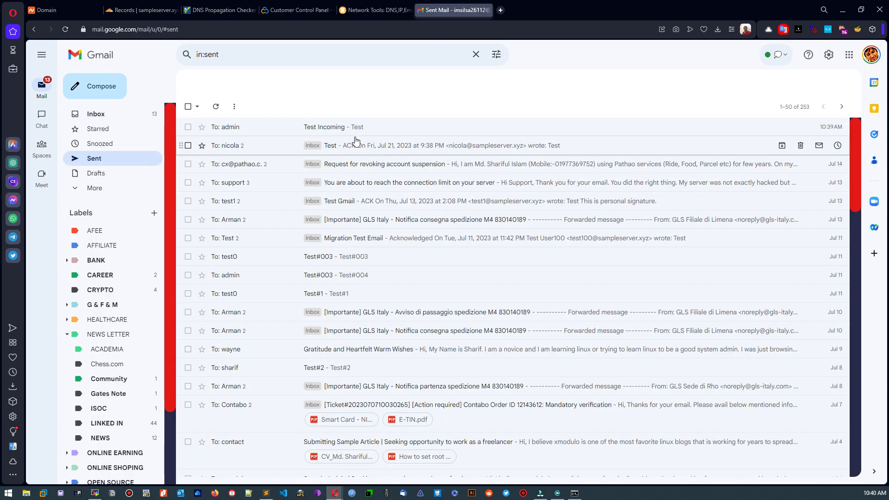
left_click(374, 128)
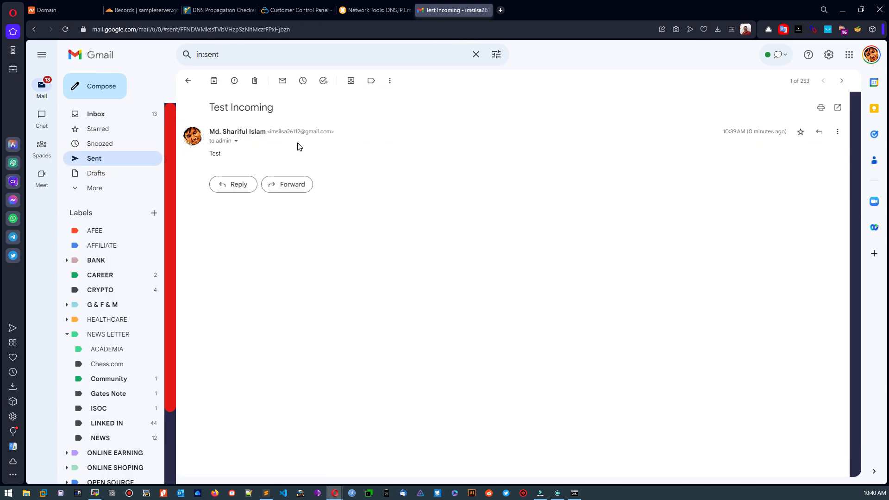
left_click(236, 141)
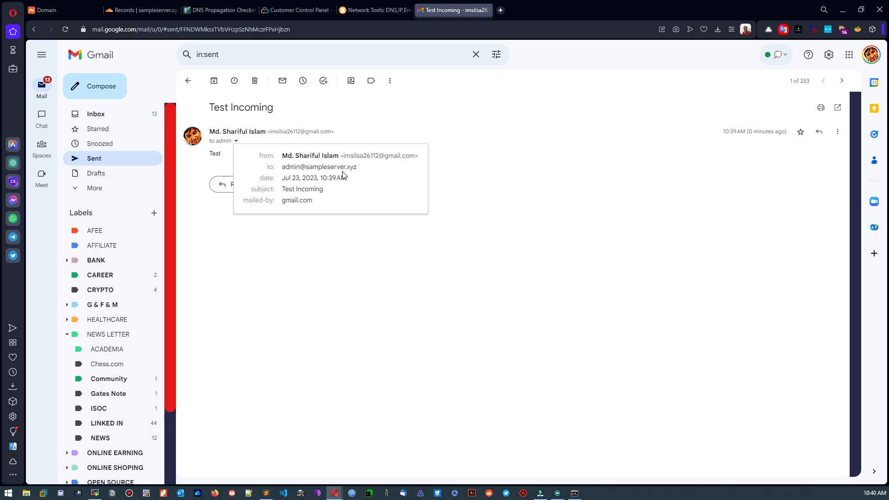
left_click(329, 316)
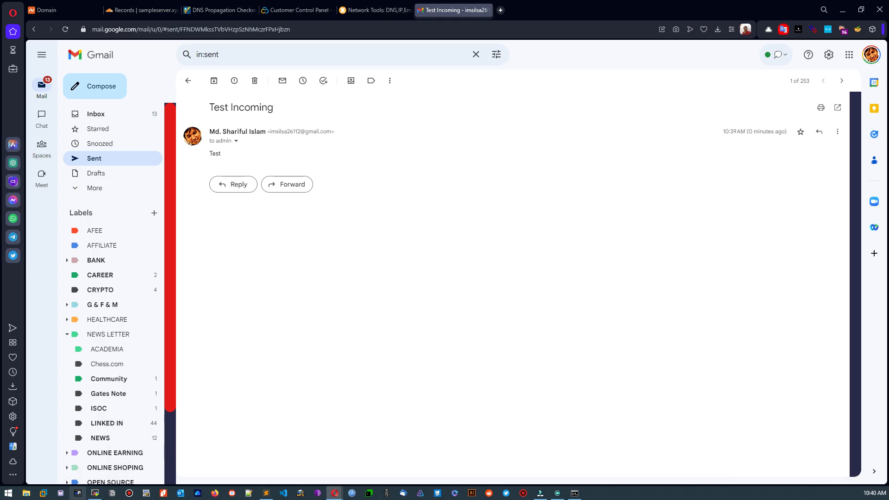
Switch to the server's terminal, follow the Zimbra log with tail -f /var/log/zimbra.log, and widen the terminal window.
left_click(97, 493)
left_click(379, 310)
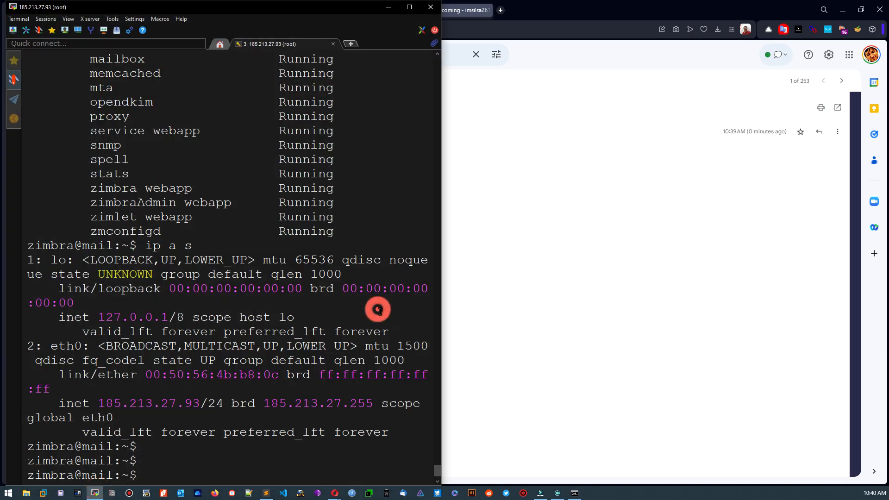
key("Return")
key("Return")
key("Return")
key("Return")
key("Return")
key("Return")
key("Return")
key("Return")
type("tail  -f ")
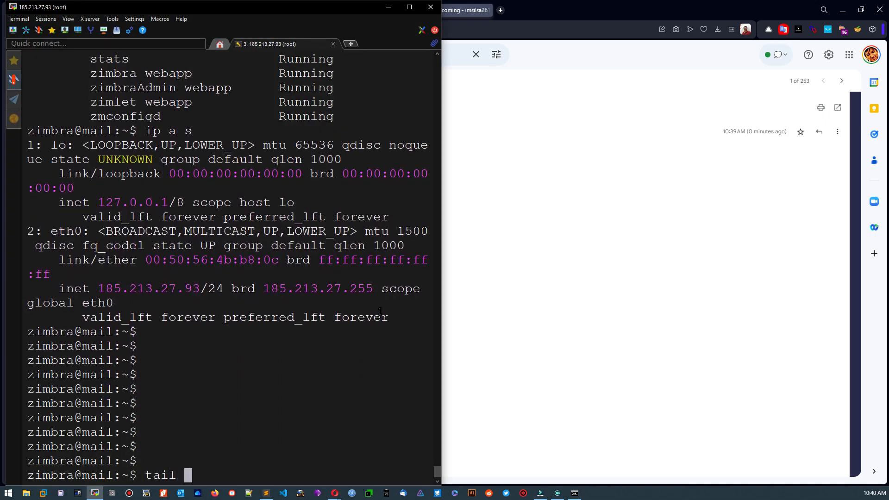
type(" /var/;p")
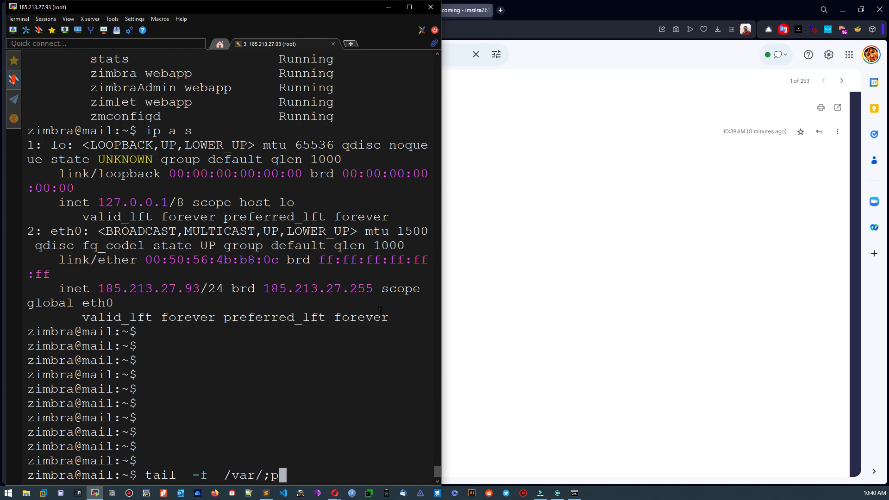
key("BackSpace")
key("BackSpace")
type("log'")
key("BackSpace")
type("/zimbra.log")
key("Return")
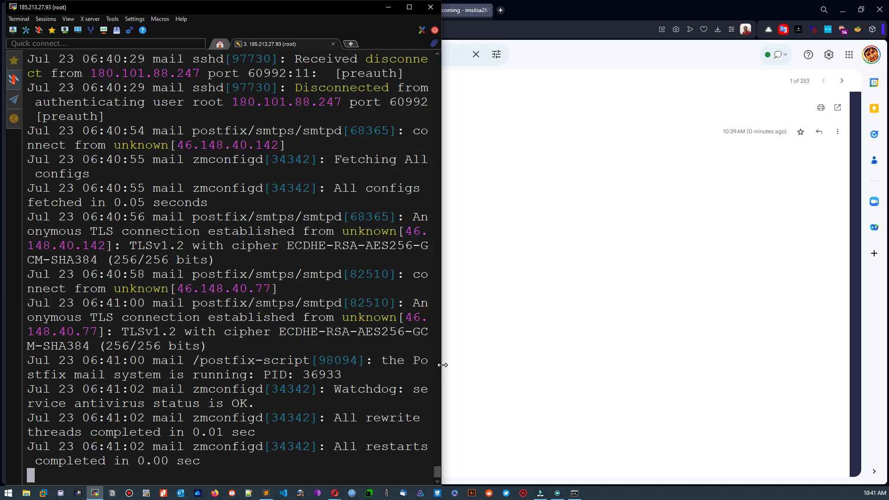
left_click_drag(443, 365, 657, 363)
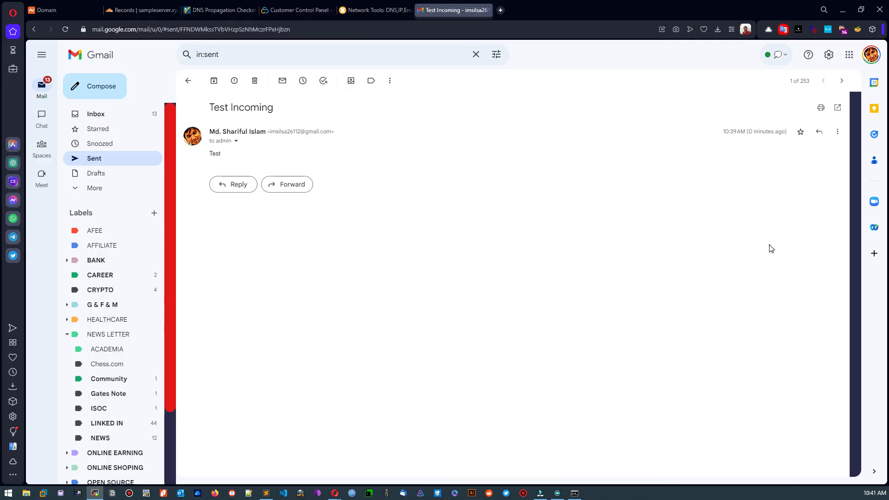
Return to the Zimbra web client window to recheck the admin inbox for incoming mail.
left_click(729, 256)
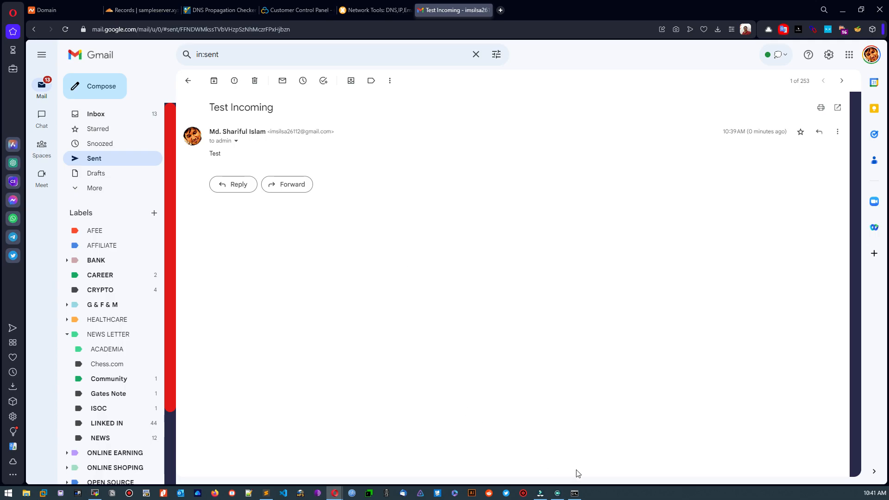
mouse_move(335, 492)
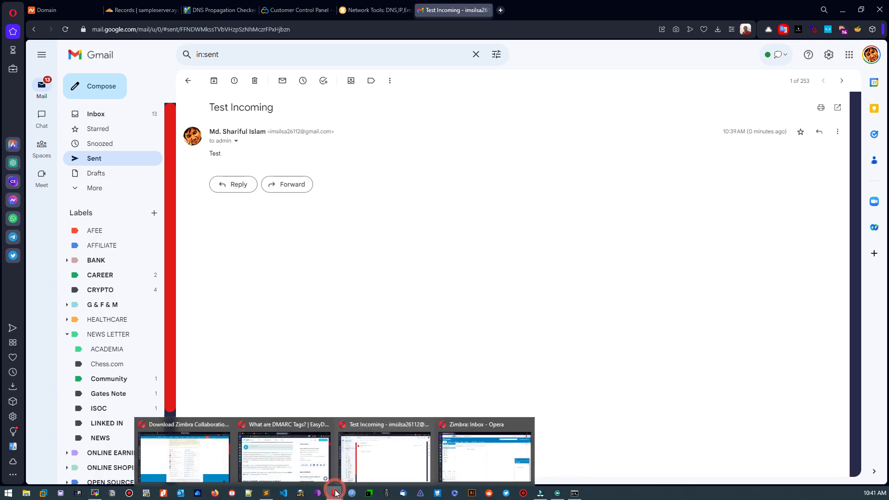
left_click(464, 456)
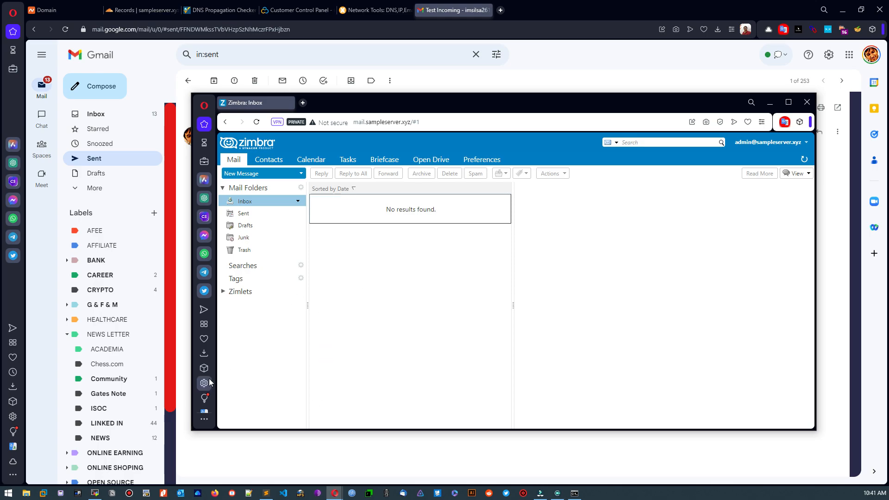
Switch to the server's terminal and review the Zimbra log from the tail command onward for traces of the incoming test message.
left_click(96, 494)
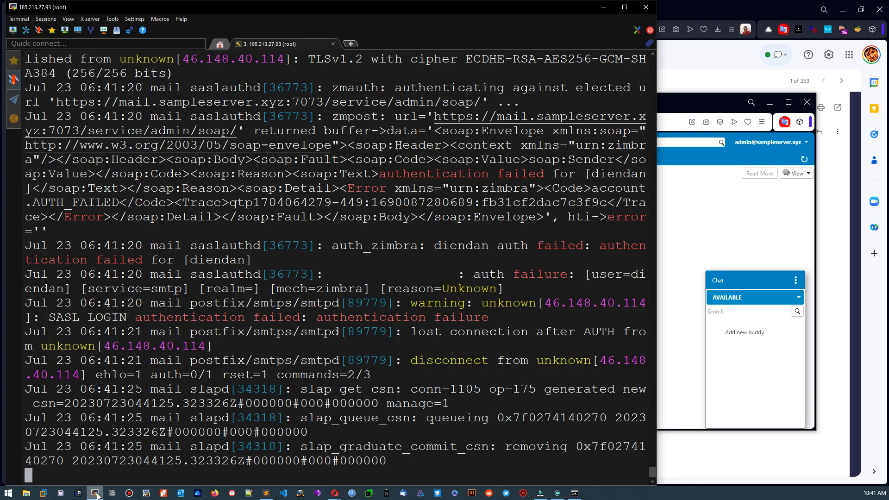
scroll(296, 304, "up", 10)
scroll(297, 303, "up", 20)
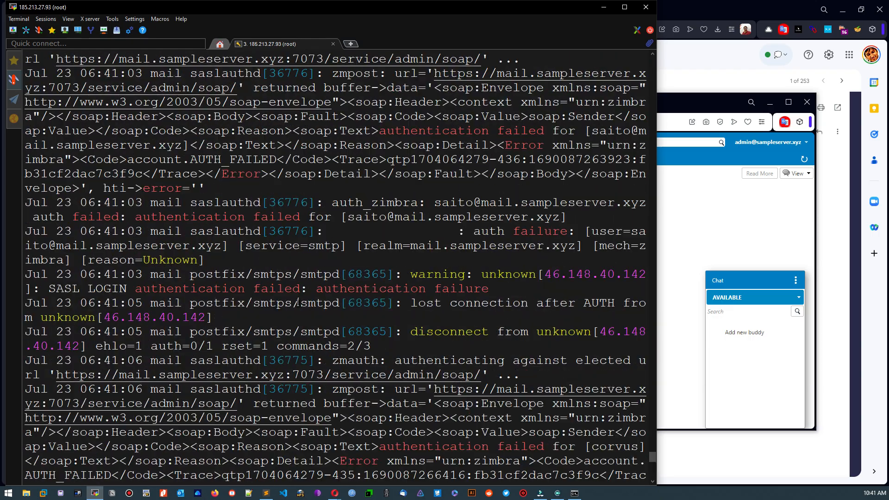
scroll(297, 303, "up", 1)
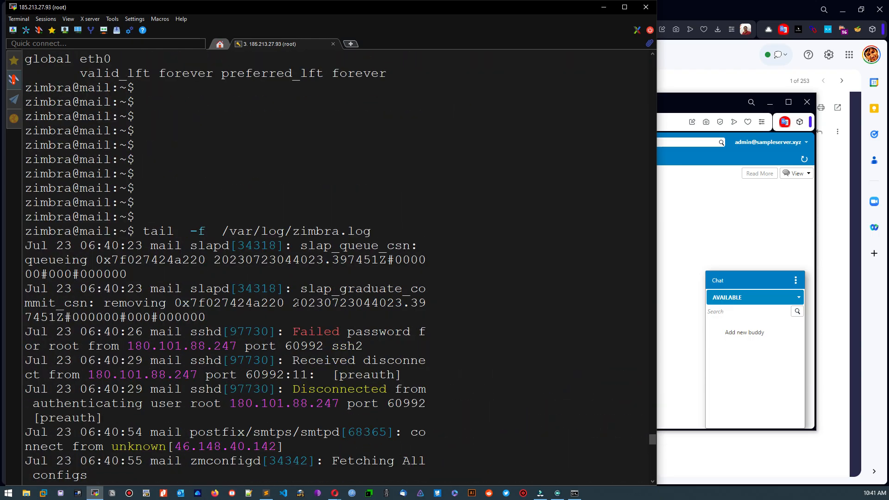
scroll(326, 316, "down", 15)
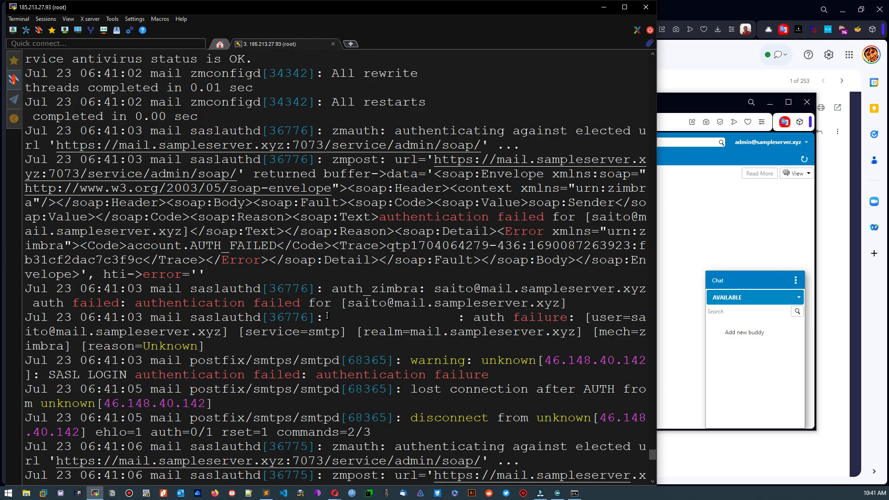
scroll(327, 316, "down", 7)
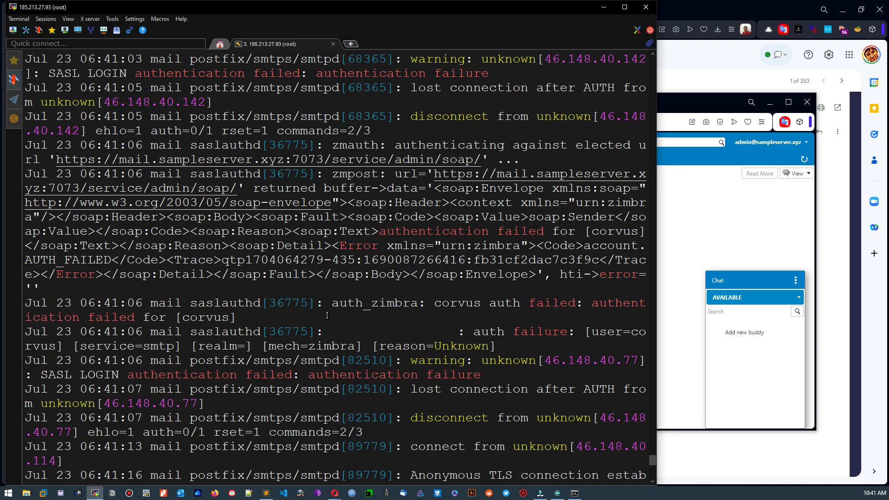
scroll(327, 316, "down", 4)
scroll(327, 315, "down", 9)
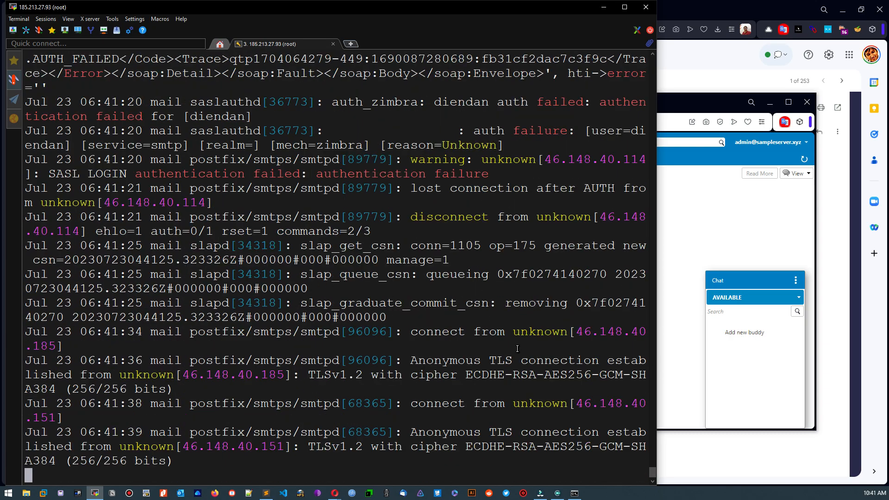
Switch back to Gmail and start a new message addressed to the sampleserver.xyz admin mailbox.
left_click(742, 459)
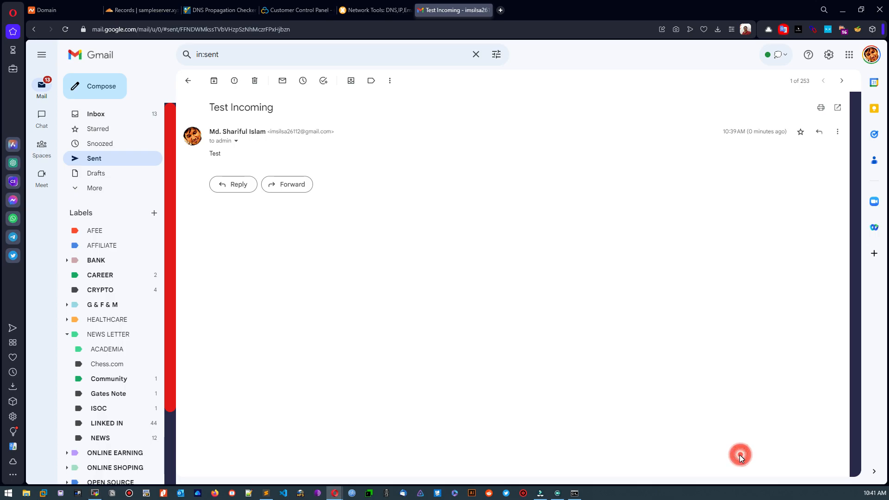
left_click(106, 92)
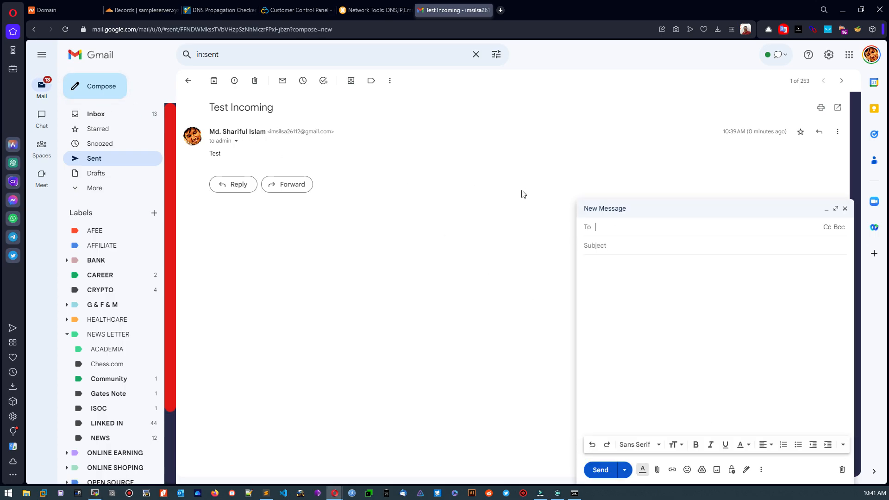
left_click(616, 227)
type("admin")
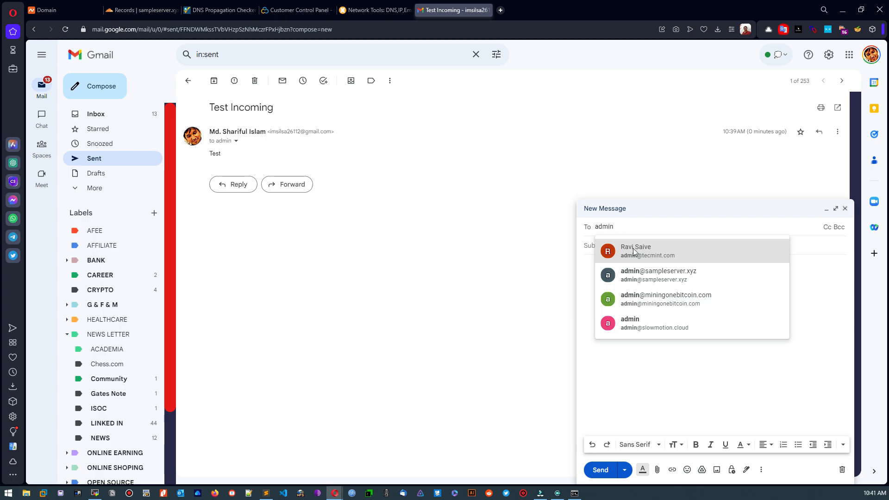
left_click(663, 278)
Give the message the subject "Incoming Test 2" and the body "Test2", and send it.
left_click(660, 256)
type("Inco")
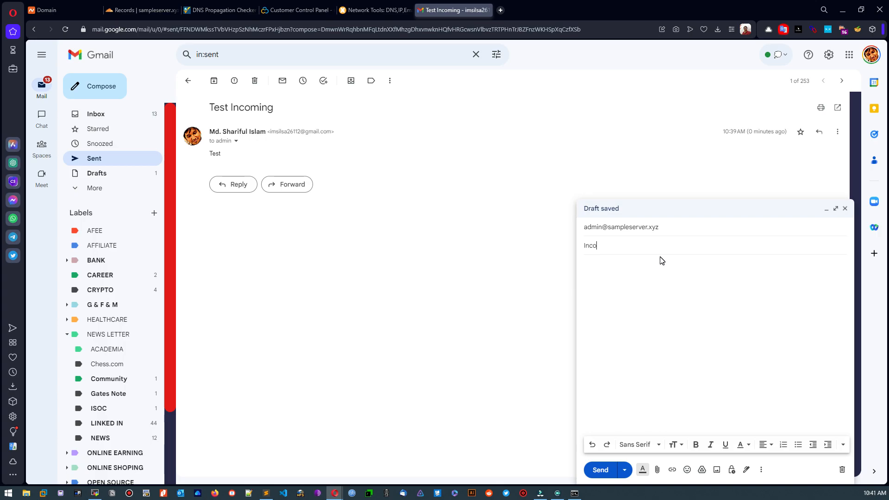
type("ming Test 2")
left_click(660, 318)
type("Test2")
left_click(601, 470)
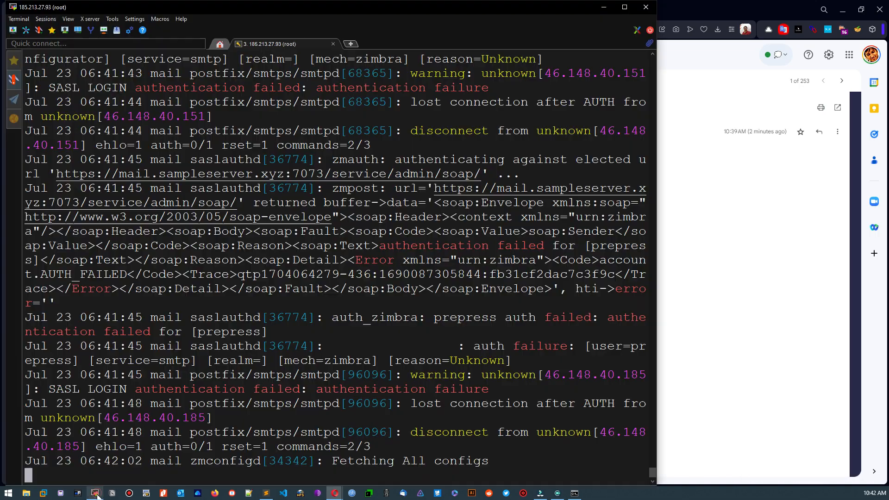
Return to the server's terminal to watch the live Zimbra log for the second test message.
left_click(94, 493)
left_click(422, 333)
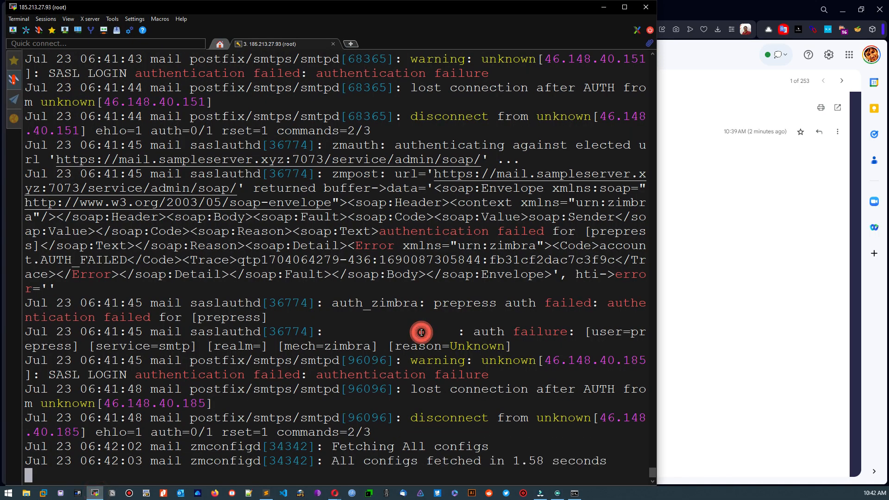
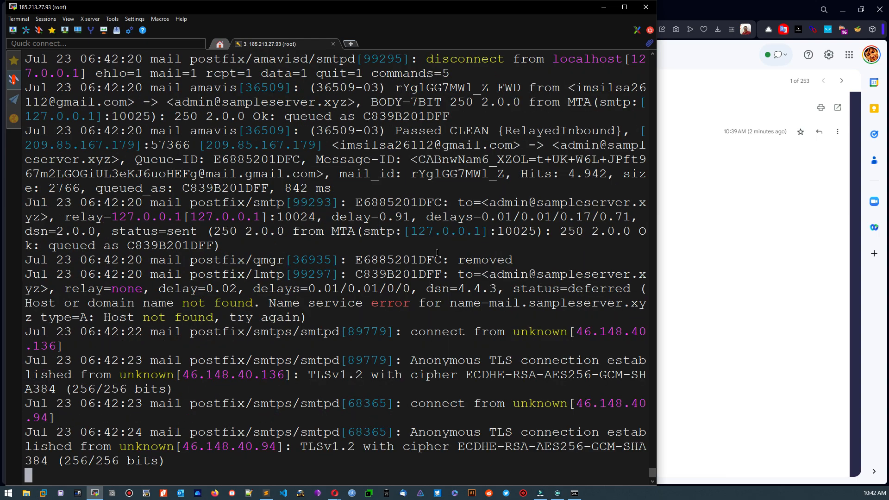
Stop the live Zimbra log and examine the delivery entries for the second Gmail test message.
key("ctrl+c")
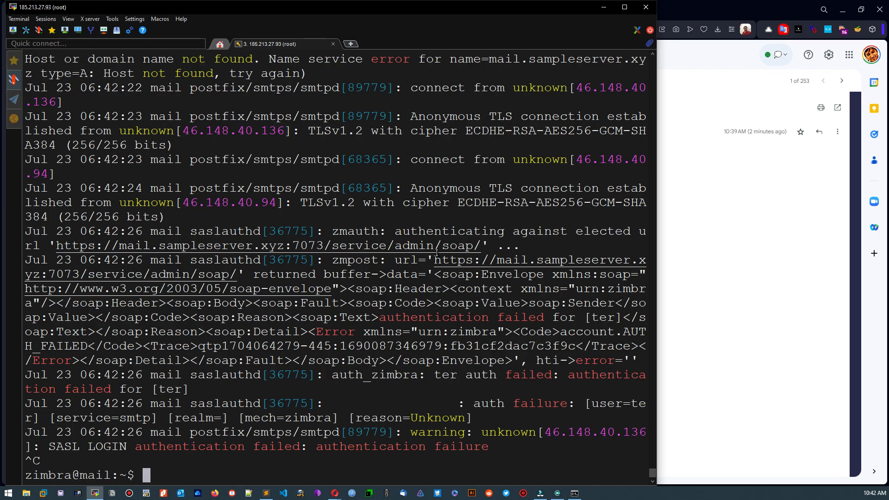
scroll(428, 223, "up", 2)
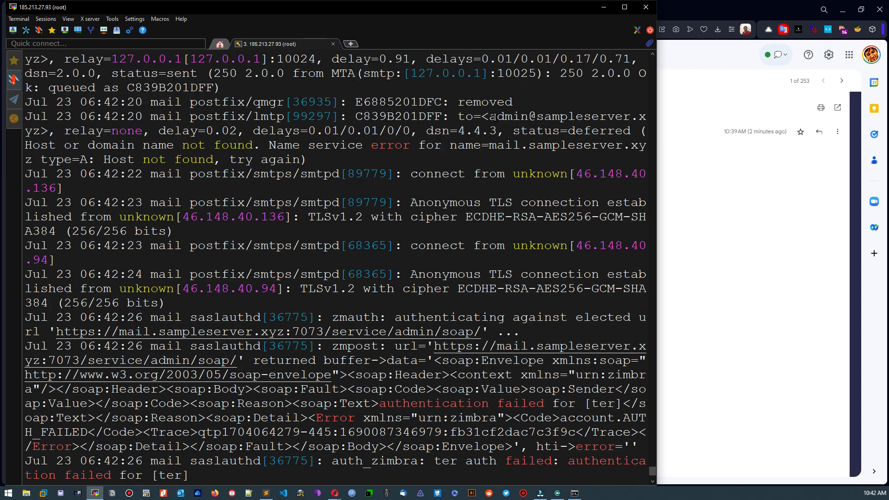
scroll(490, 118, "up", 3)
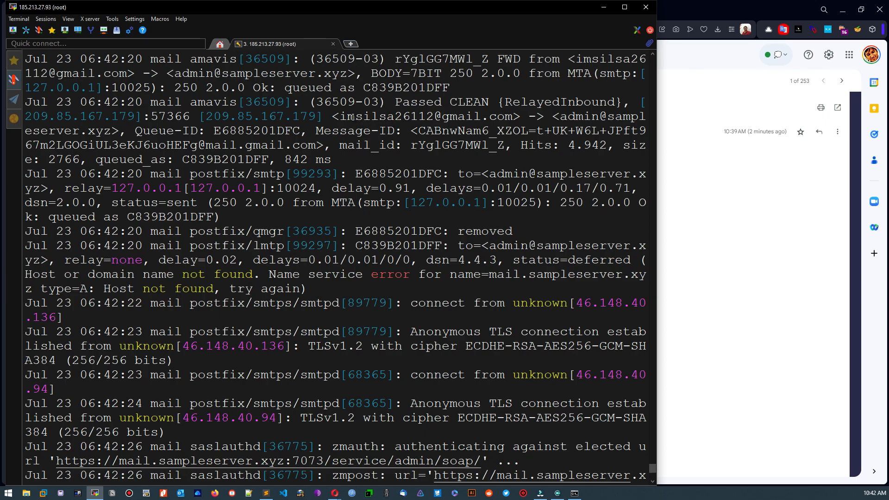
left_click_drag(341, 116, 515, 116)
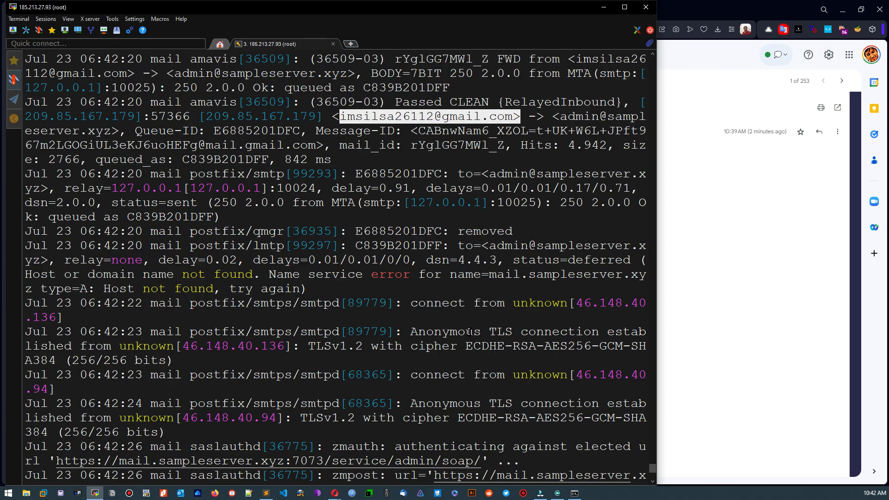
key("ctrl+c")
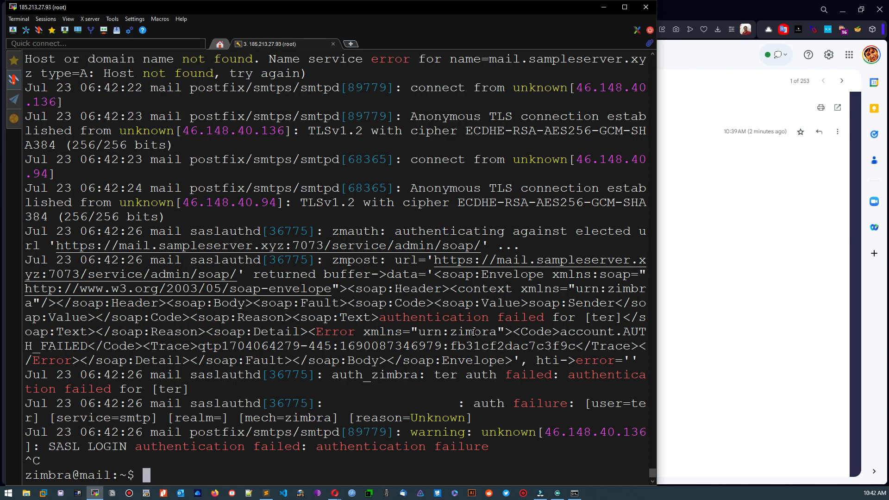
Exit the zimbra user's session to get back to the root shell.
left_click(331, 401)
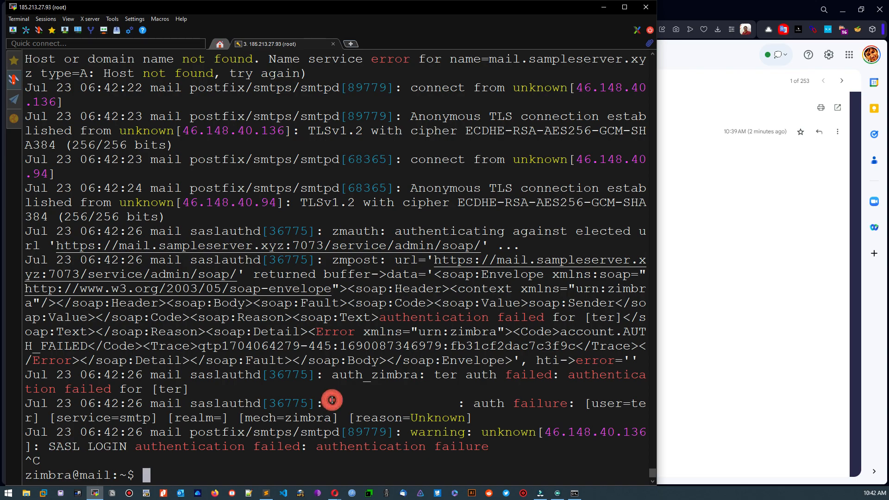
key("Return")
key("Return")
key("Return")
key("Return")
type("exit")
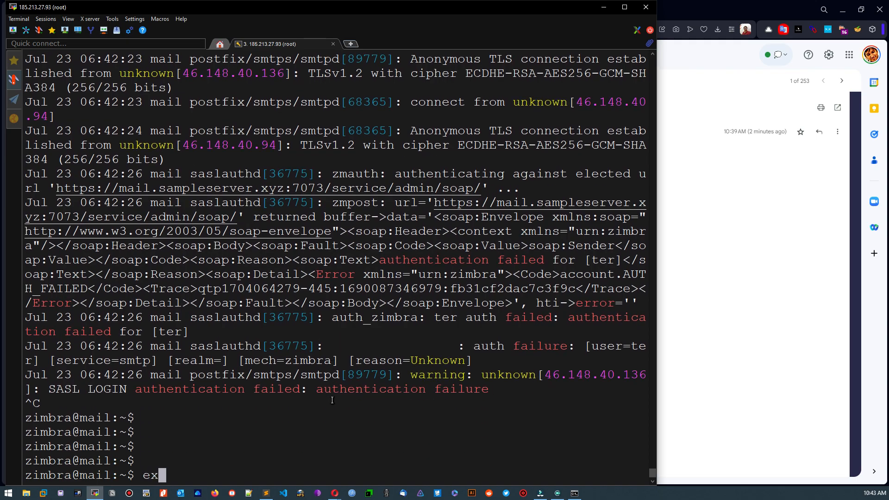
key("Return")
key("Return")
key("Return")
key("Return")
key("Return")
key("Return")
key("Return")
key("Return")
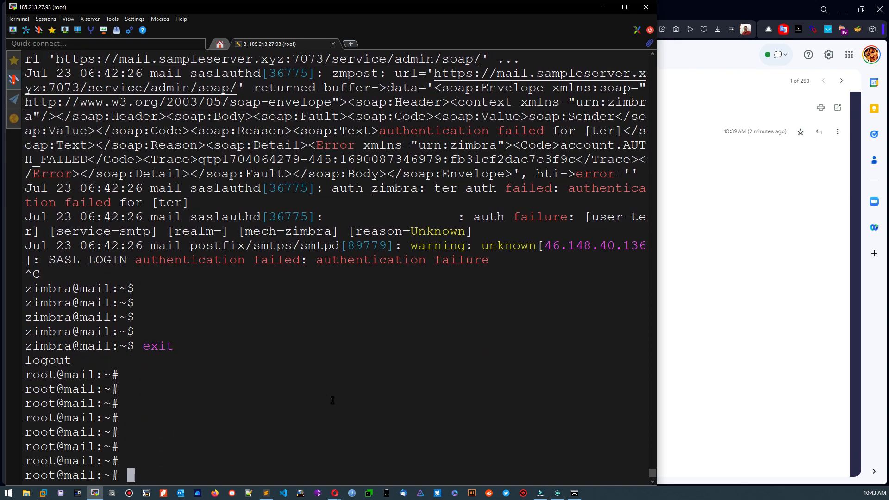
Open /etc/resolv.conf in vi and enter insert mode.
type("vi /etc/resolv.conf")
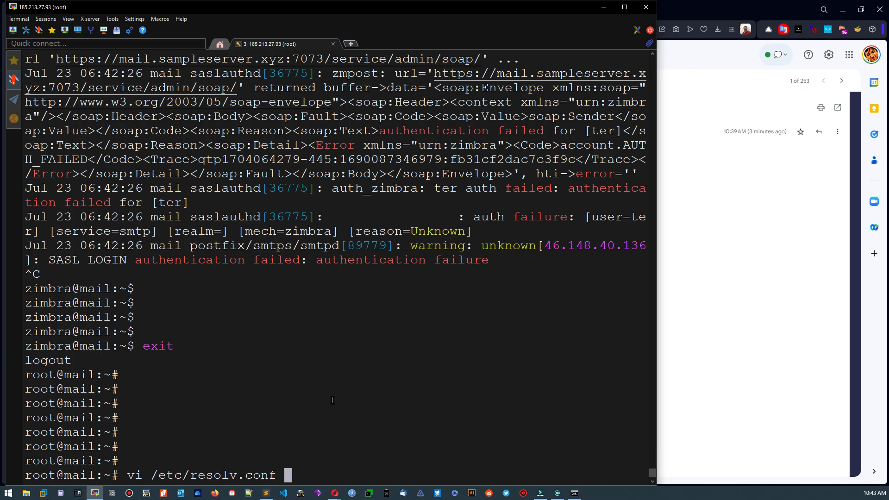
key("Return")
key("Down")
key("Down")
key("i")
key("Up")
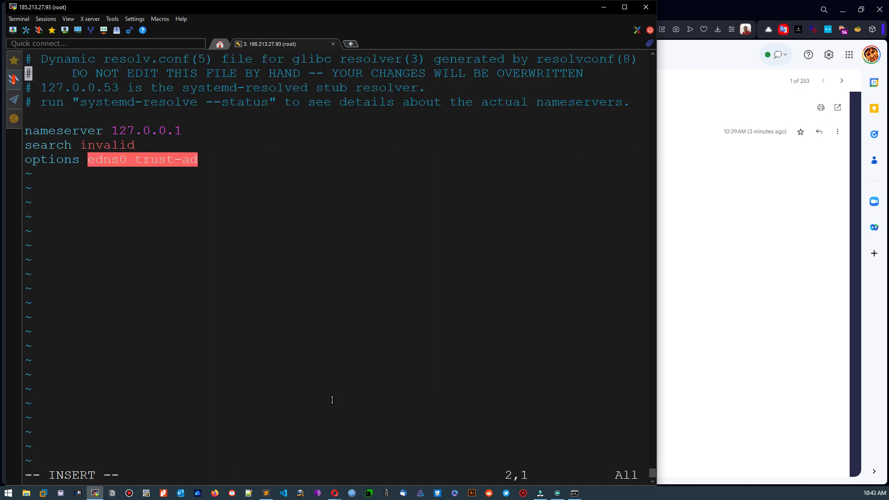
Replace the nameserver address in /etc/resolv.conf with 8.8.8.8, then save the file and quit the editor.
key("Down")
key("Down")
key("Down")
key("Down")
key("Down")
key("Up")
key("Right")
key("Right")
key("Right")
key("Right")
key("Right")
key("Right")
key("Right")
key("Right")
key("Right")
key("Right")
key("Right")
key("Right")
key("Right")
key("Right")
key("Right")
key("Right")
key("Right")
key("Right")
key("Right")
key("Right")
key("BackSpace")
key("BackSpace")
key("BackSpace")
key("BackSpace")
key("BackSpace")
key("BackSpace")
key("BackSpace")
key("BackSpace")
key("BackSpace")
key("BackSpace")
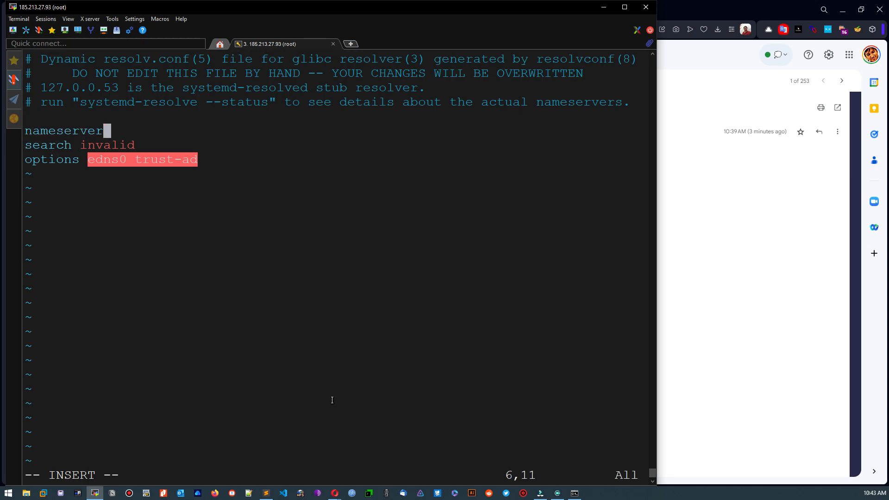
type("8.8.8.8")
key("Escape")
type(":wq")
key("Return")
key("Return")
key("Return")
key("Return")
key("Return")
key("Return")
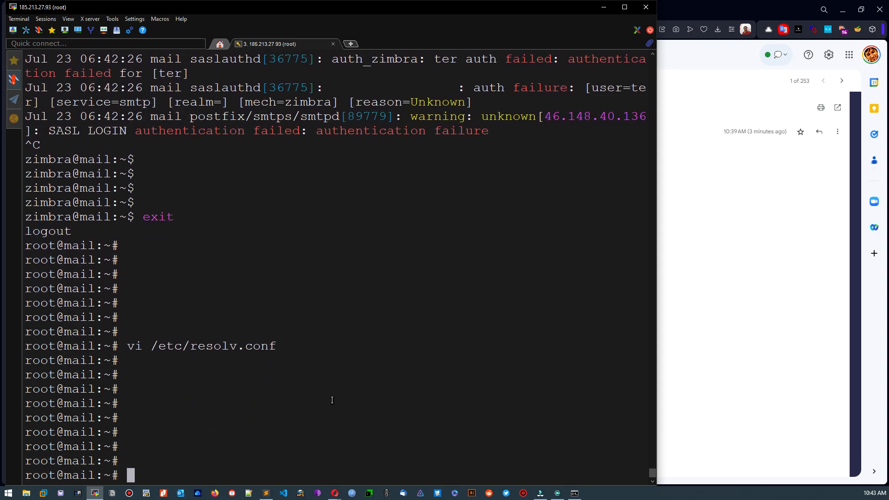
Switch to the zimbra user with su - zimbra.
type("su - zimbra")
key("Return")
key("Return")
key("Return")
key("Return")
key("Return")
key("Return")
List the mail queue with mailq and examine the queued entry for the second Gmail test message.
type("mailq")
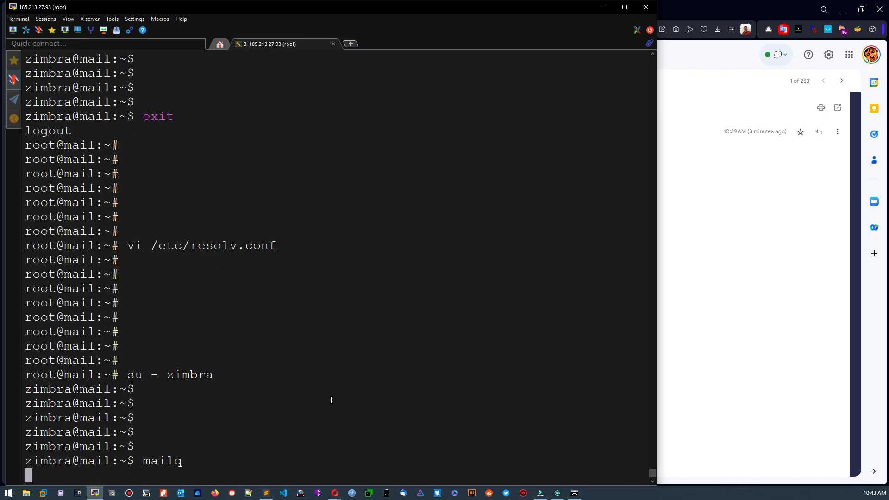
key("Return")
key("Return")
key("Return")
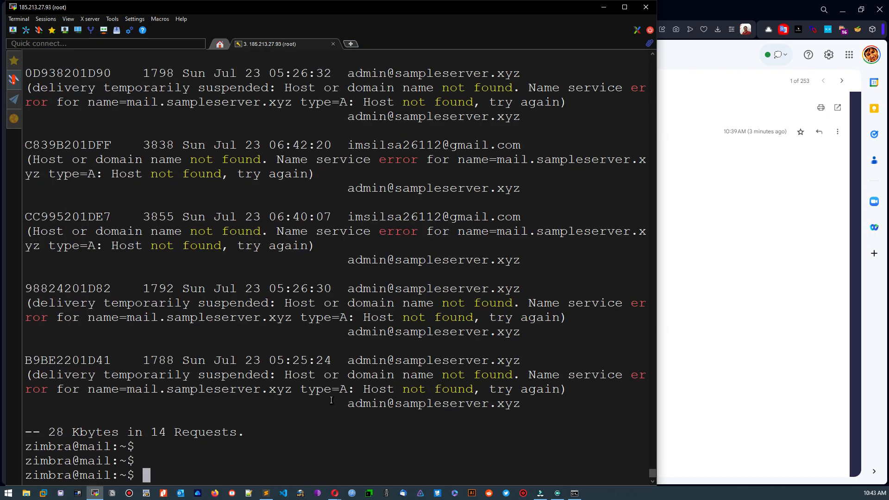
left_click_drag(349, 144, 530, 185)
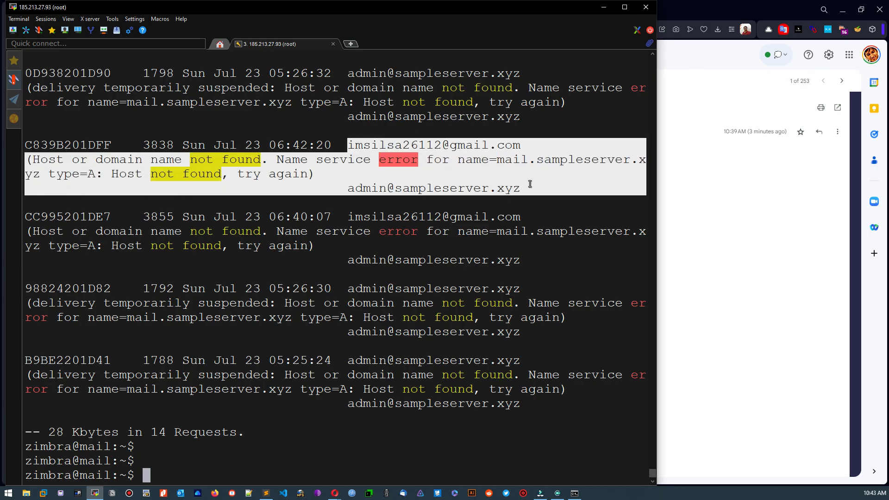
left_click(429, 326)
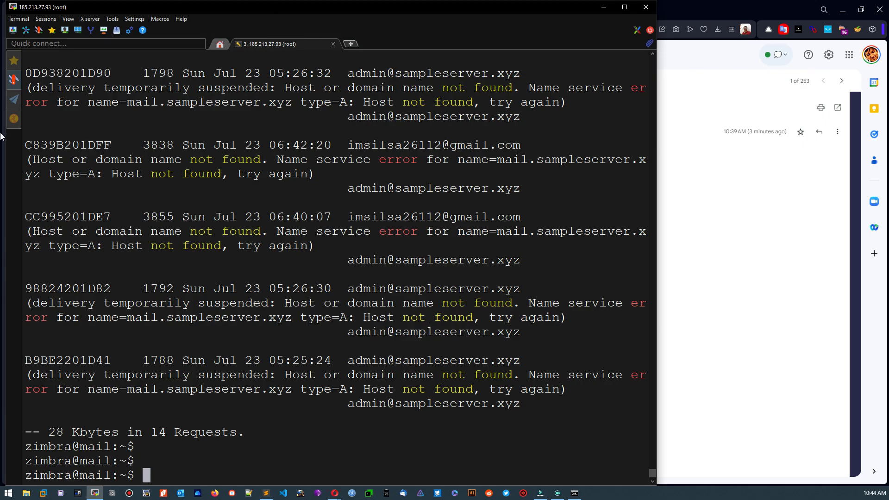
left_click_drag(24, 143, 111, 145)
left_click(207, 245)
Flush the mail queue with postfix flush to force redelivery of the deferred messages.
type("flus")
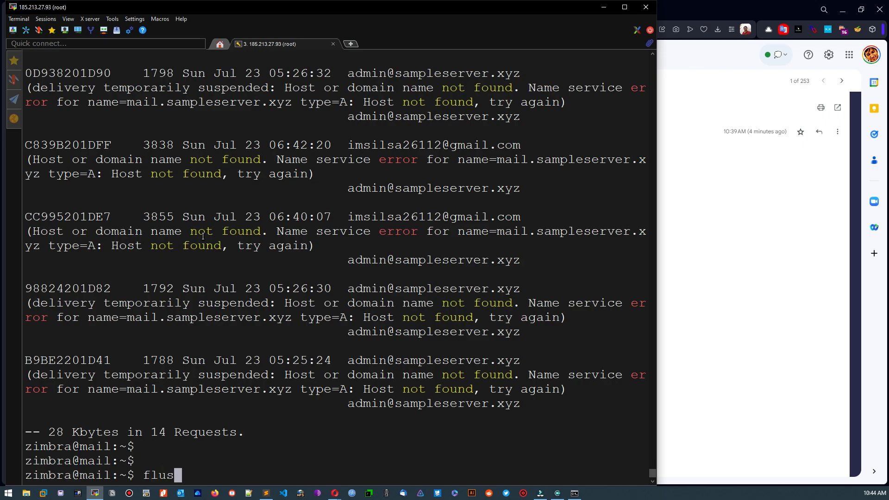
type("h")
key("BackSpace")
key("BackSpace")
key("BackSpace")
key("BackSpace")
key("BackSpace")
type("postfix flush")
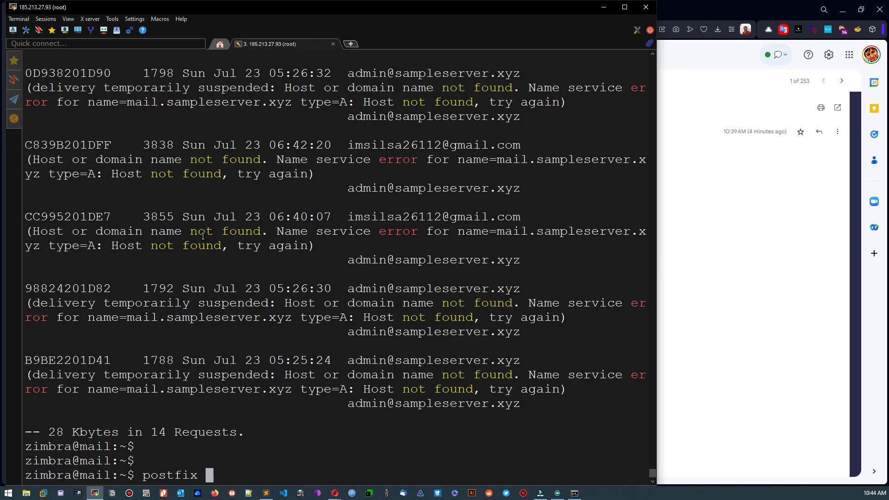
key("Return")
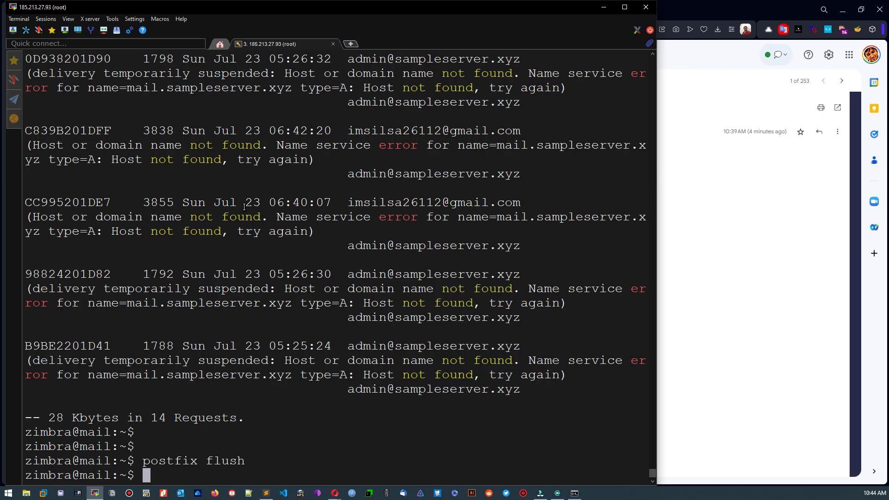
List the mail queue again with mailq to check which messages are still waiting after the flush.
type("mailq")
key("Return")
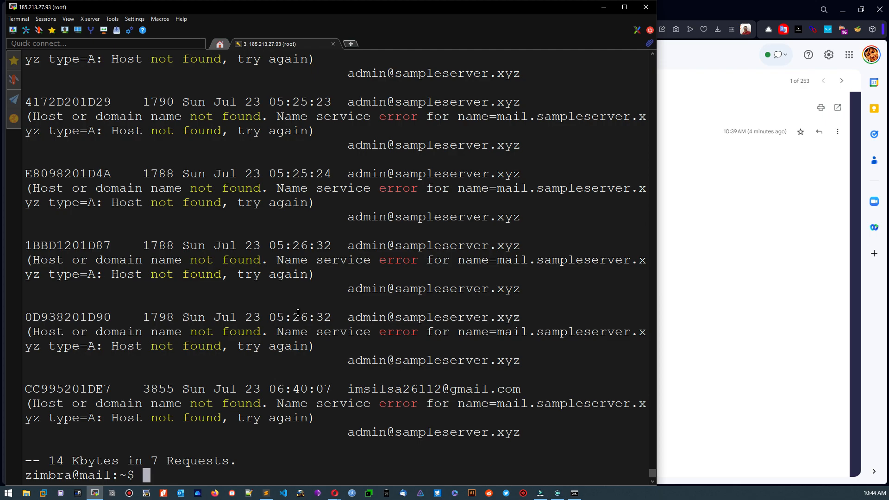
type("mailq")
key("BackSpace")
key("BackSpace")
key("BackSpace")
key("BackSpace")
key("BackSpace")
key("BackSpace")
type("mailq")
key("BackSpace")
key("BackSpace")
key("BackSpace")
key("BackSpace")
key("BackSpace")
key("BackSpace")
type("mailq")
key("BackSpace")
key("BackSpace")
key("BackSpace")
key("BackSpace")
key("BackSpace")
key("BackSpace")
type("mailq")
Switch to the Zimbra webmail window, maximize it, and open the "Incoming Test 2" message in the inbox.
left_click(741, 305)
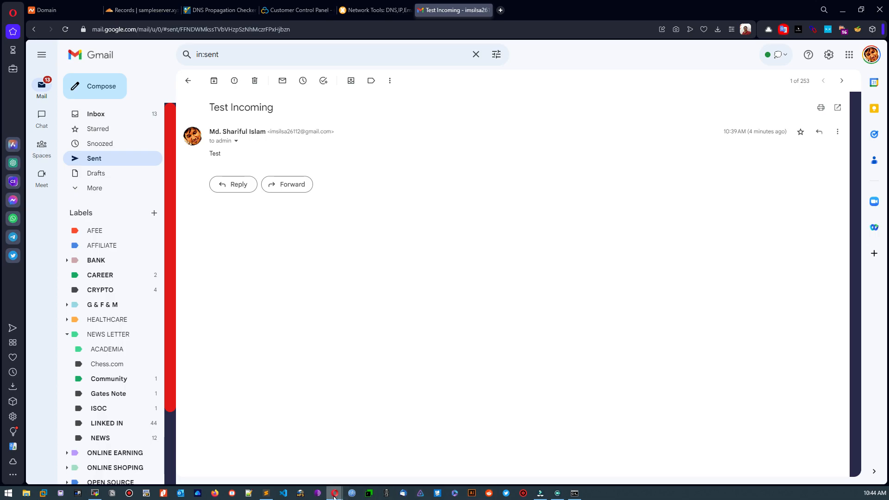
mouse_move(335, 492)
left_click(461, 465)
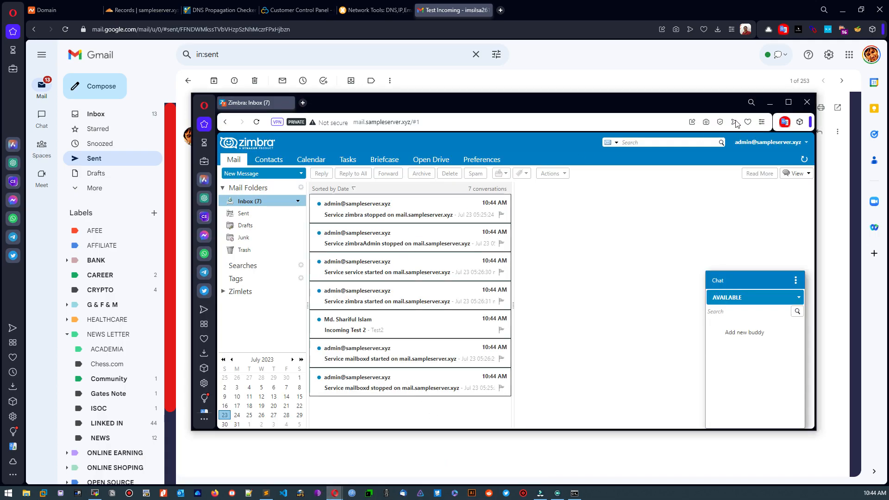
left_click(788, 101)
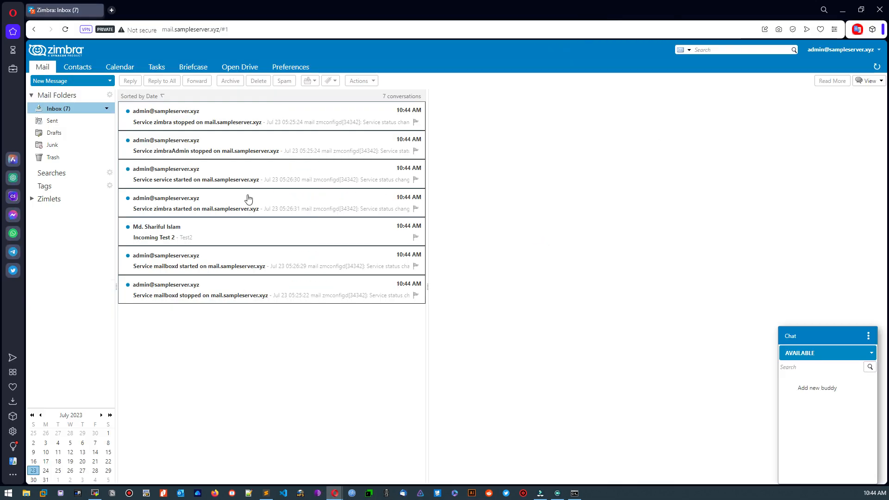
left_click(191, 233)
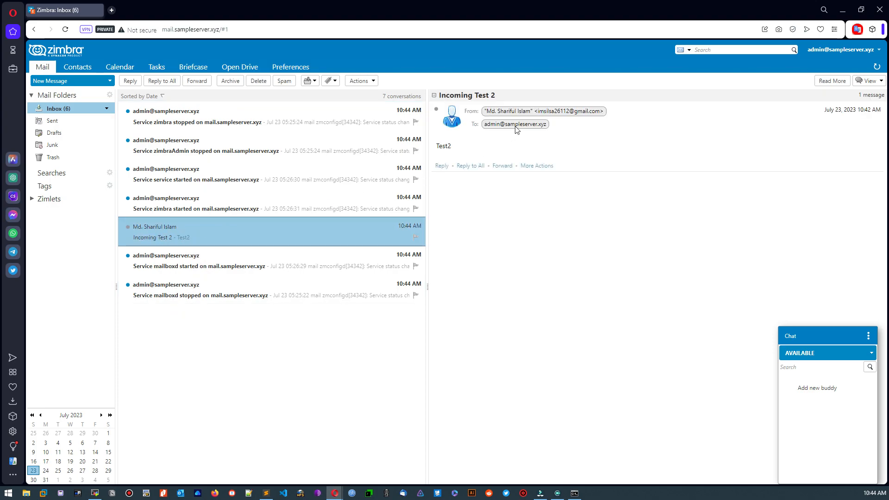
mouse_move(519, 129)
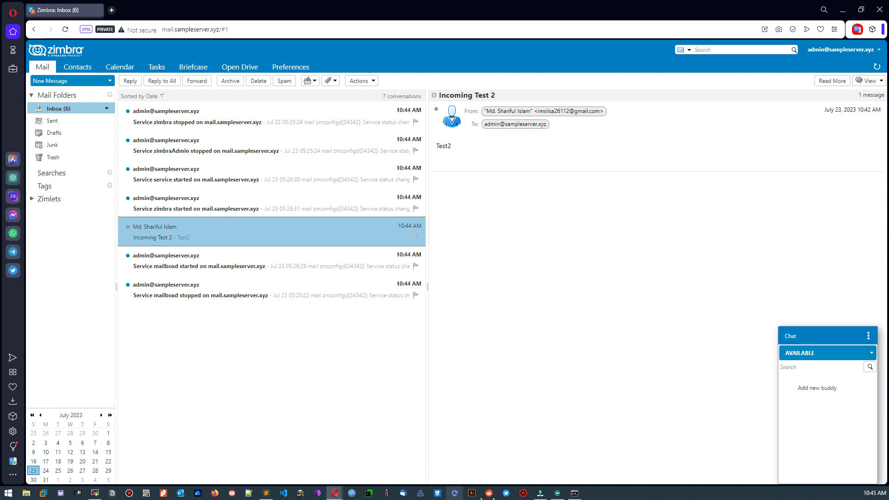
Return to the server's terminal and examine the queue entry for the first Gmail test message.
left_click(90, 495)
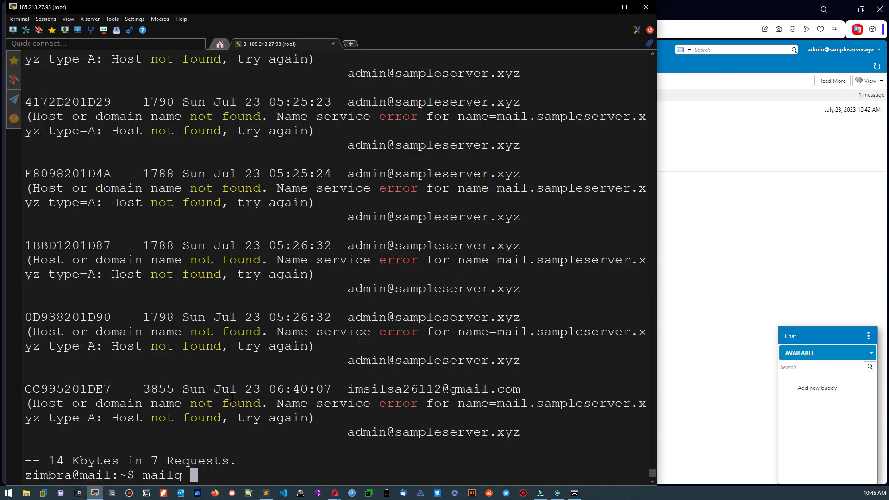
left_click_drag(27, 380, 524, 427)
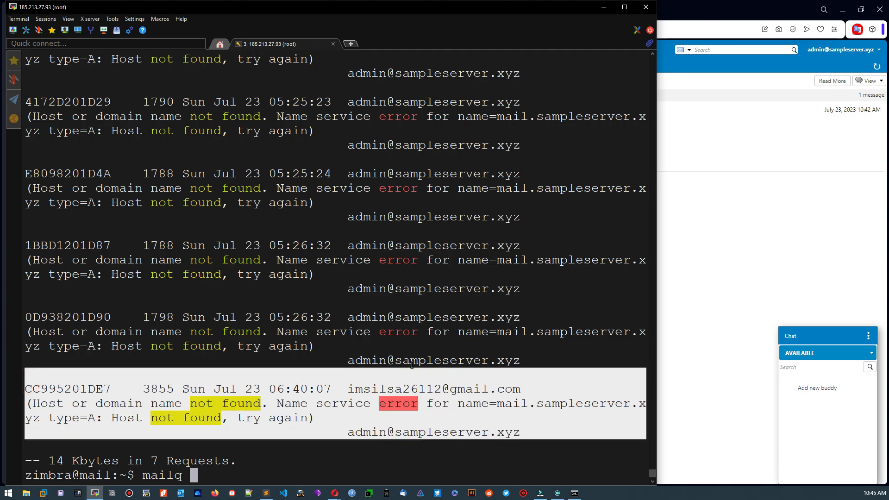
left_click(408, 361)
Clear the pending mailq command and run postfix flush twice to retry the remaining queued messages.
key("BackSpace")
key("BackSpace")
key("BackSpace")
key("BackSpace")
key("BackSpace")
key("BackSpace")
key("Return")
key("Return")
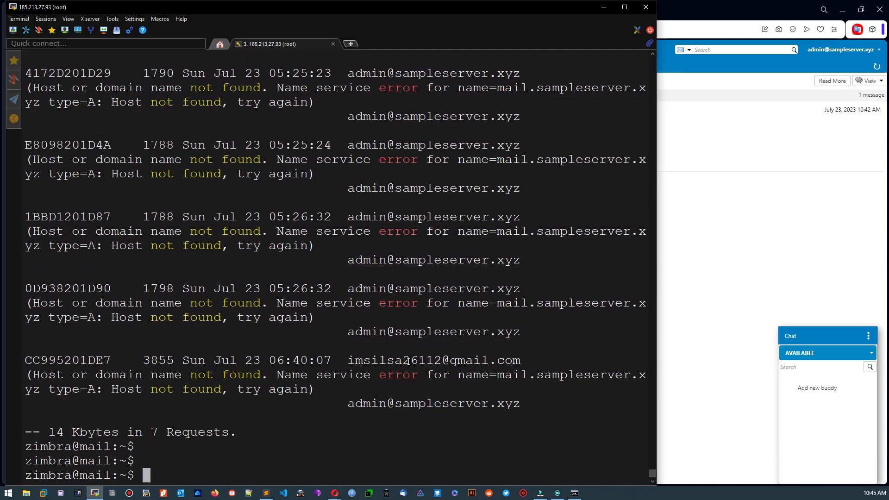
key("Up")
key("Up")
key("Down")
key("Up")
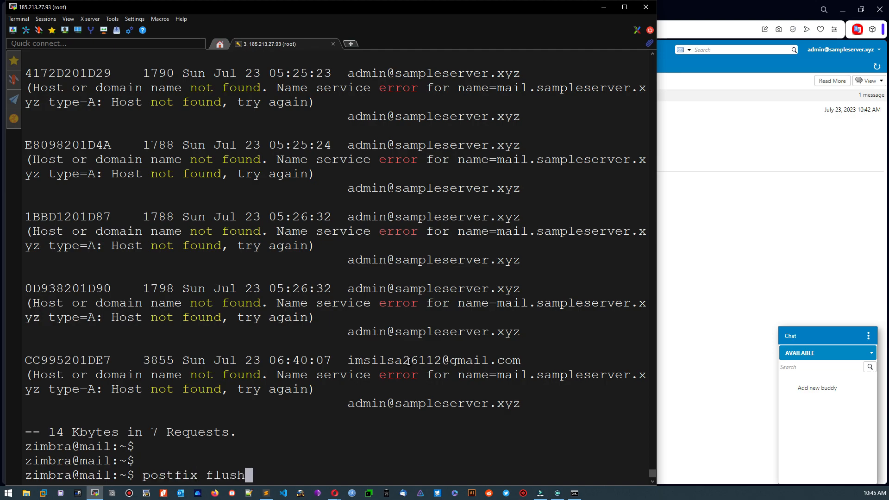
key("Return")
key("Return")
key("Return")
key("Return")
key("Return")
key("Return")
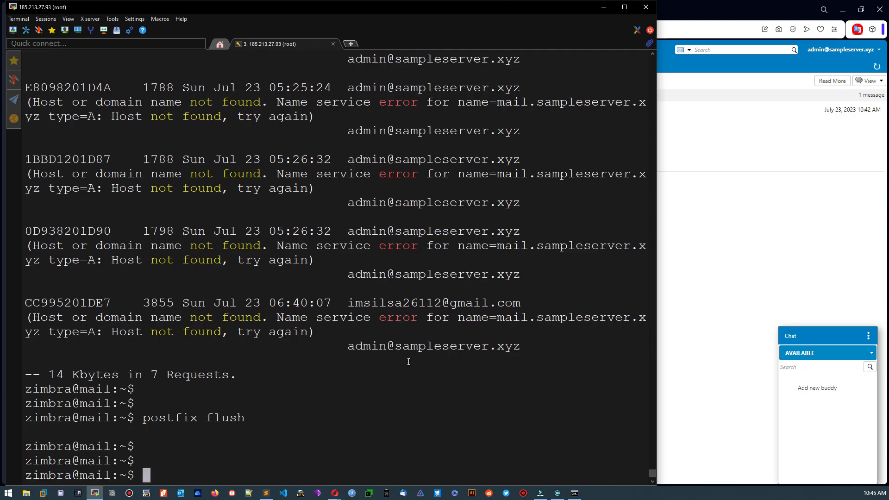
key("Return")
key("Return")
key("Up")
key("Return")
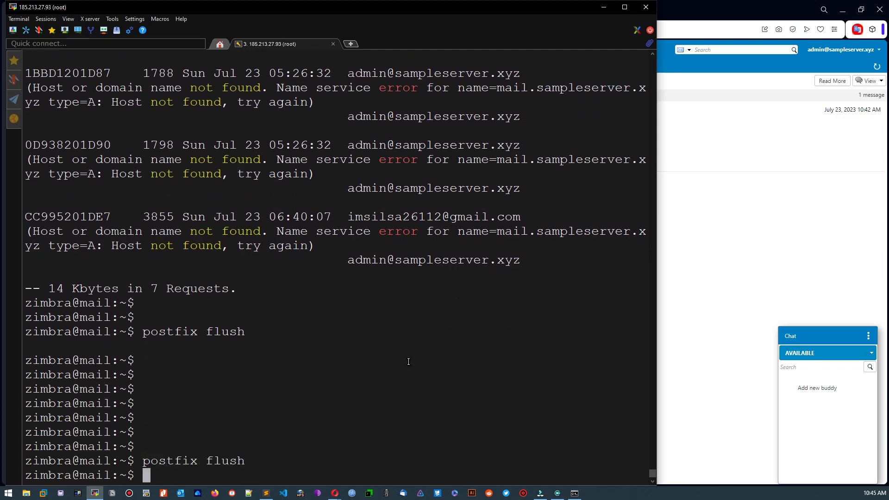
key("Return")
key("Return")
key("Return")
key("Return")
Rerun mailq several times to monitor the queue after the repeated flushes.
key("Up")
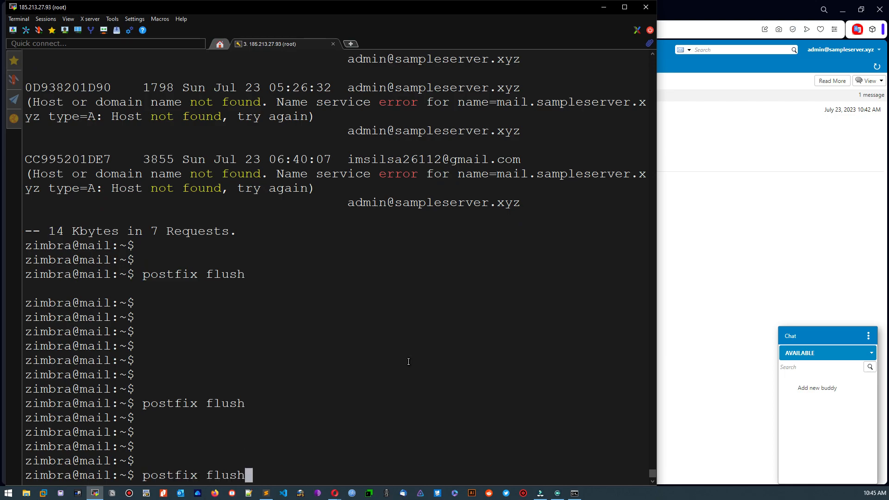
key("Up")
key("Return")
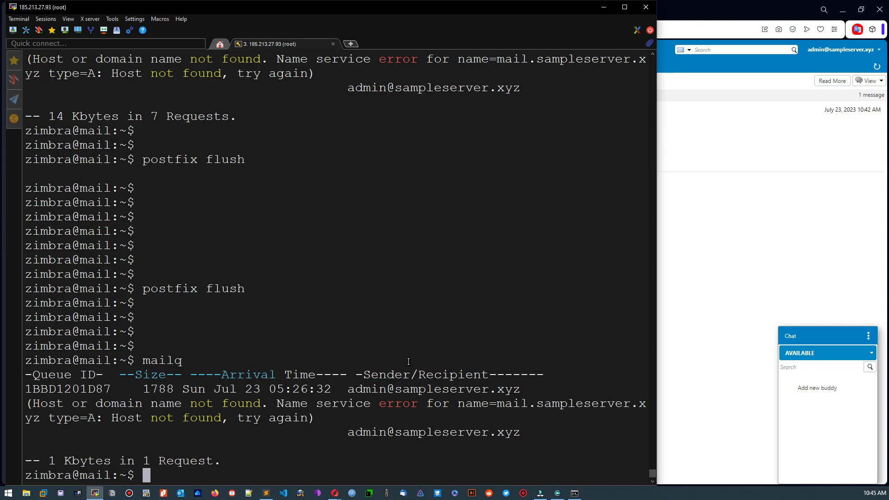
key("Up")
key("Return")
key("Up")
key("Return")
key("Up")
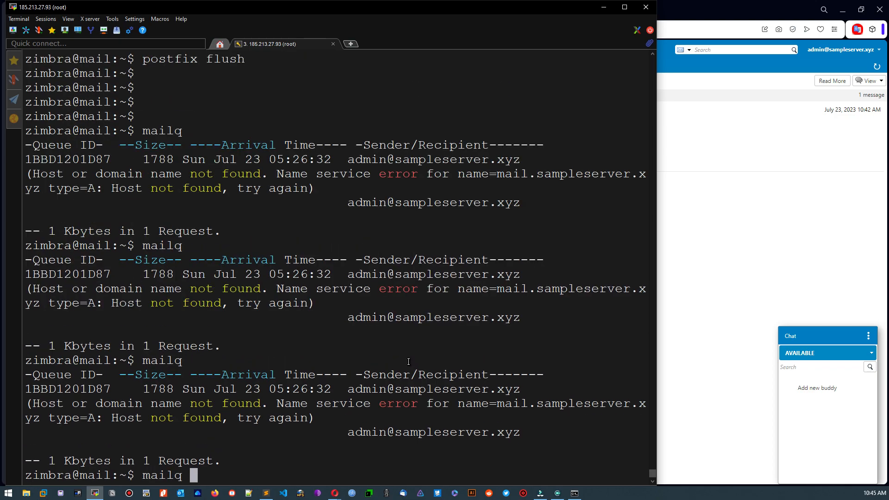
Switch to the Zimbra webmail window and open the "Test Incoming" and "Incoming Test 2" messages in the inbox.
left_click(721, 222)
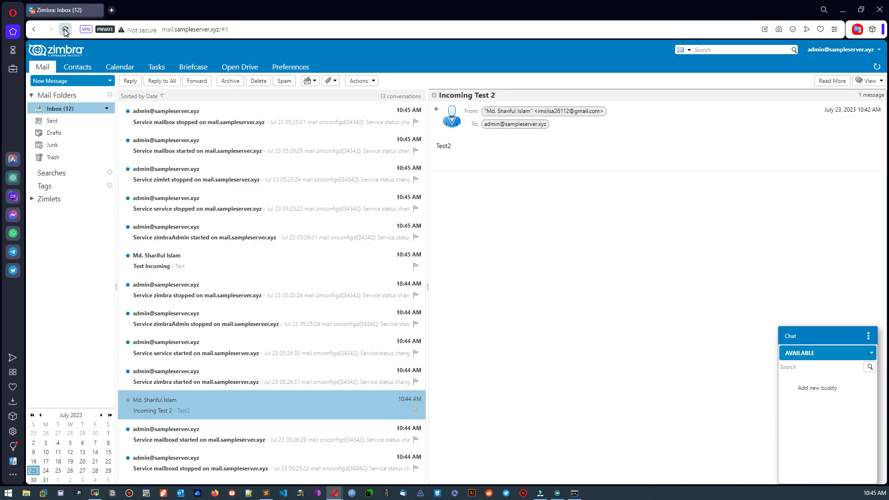
left_click(179, 261)
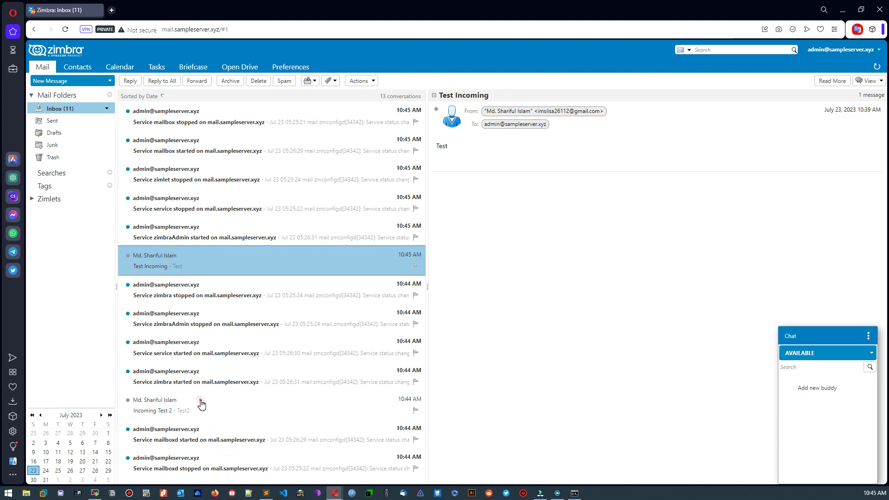
left_click(201, 405)
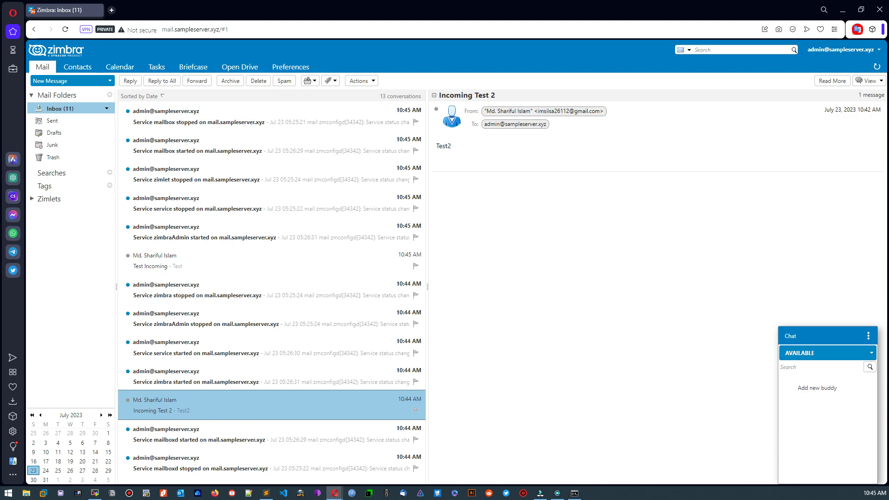
Switch to the nslookup command prompt and set the query type to PTR with set q=ptr.
left_click(575, 493)
left_click(499, 325)
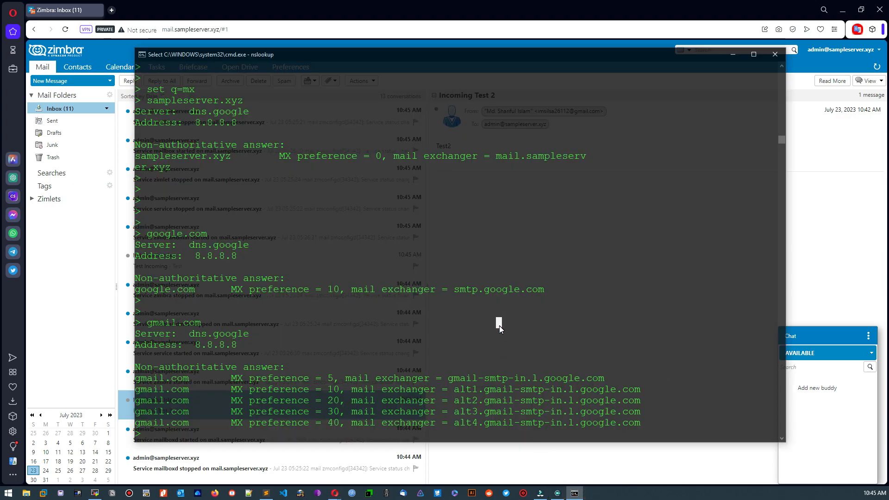
key("Return")
key("Return")
type("google.com")
key("Up")
key("Up")
key("Up")
key("Up")
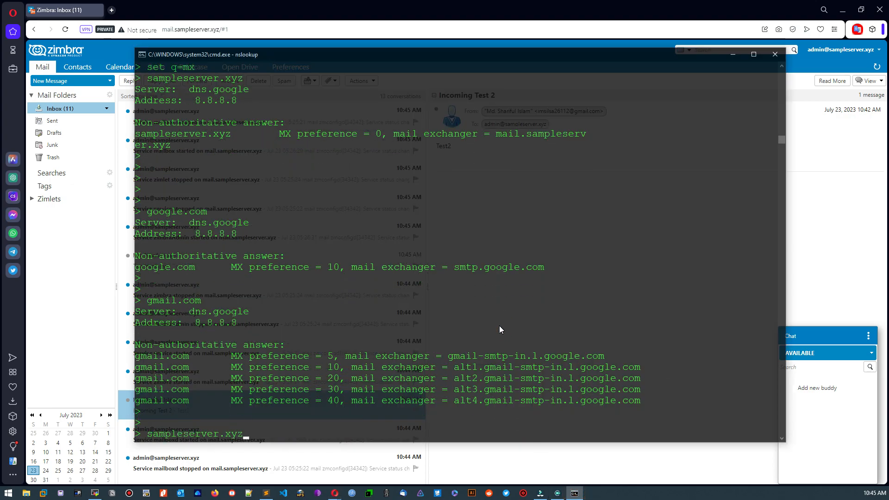
key("BackSpace")
key("BackSpace")
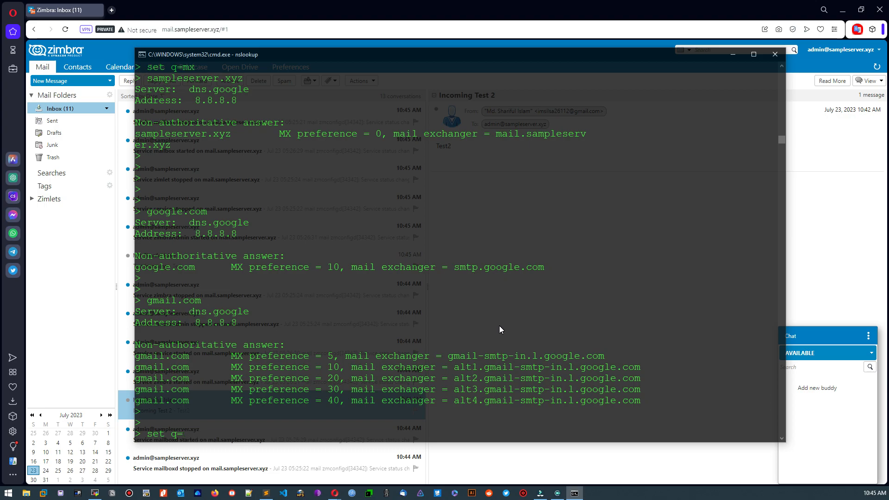
type("ptr")
key("Return")
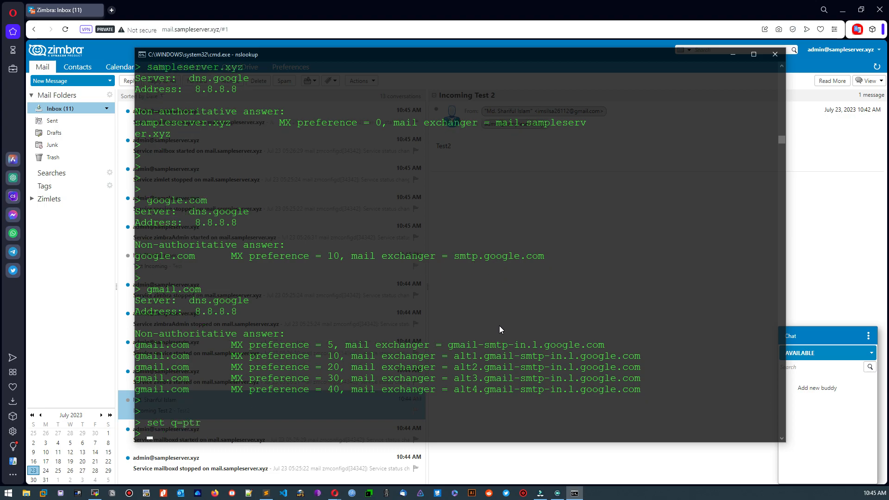
Look up the PTR record for 185.213.27.93 and minimize the command prompt.
key("Return")
key("Up")
key("Up")
key("Up")
key("Up")
key("Up")
key("Return")
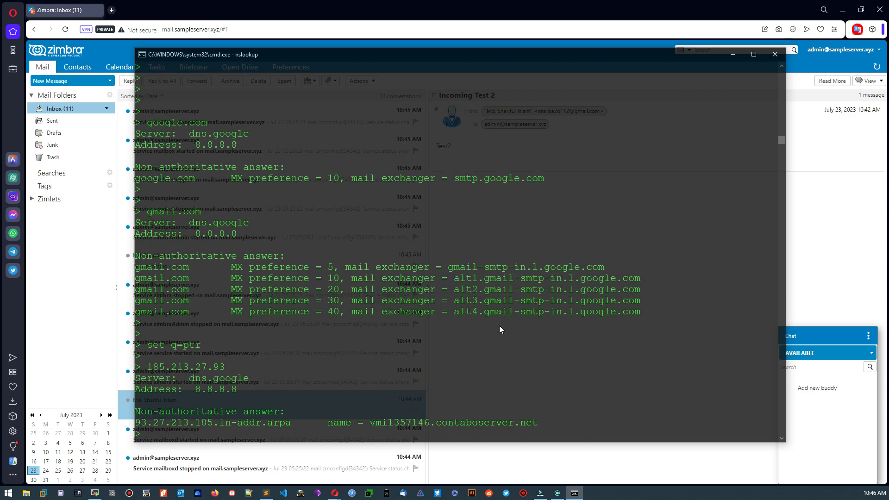
key("Return")
key("Return")
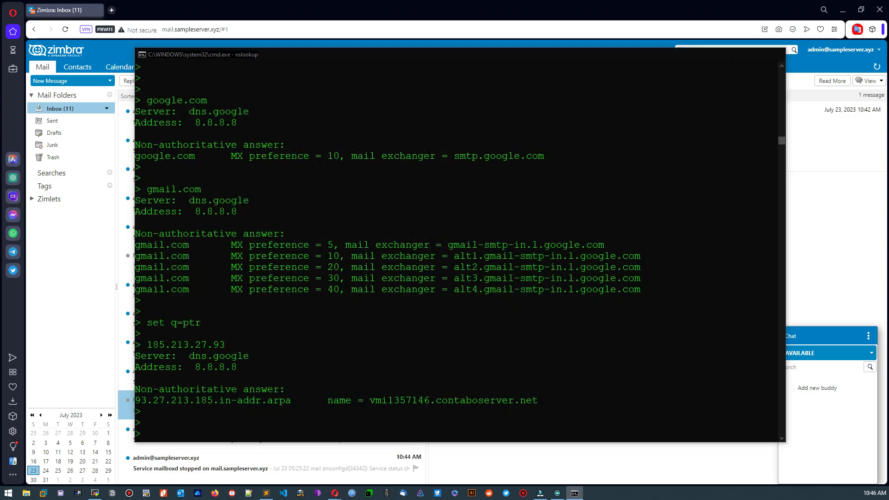
left_click(733, 54)
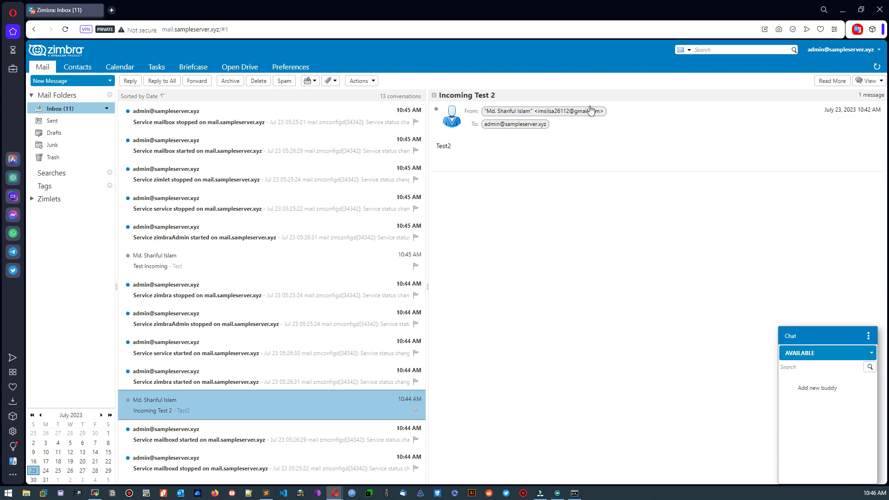
Start a new message in the Zimbra webmail and enter the Gmail recipient's e-mail address.
left_click(88, 82)
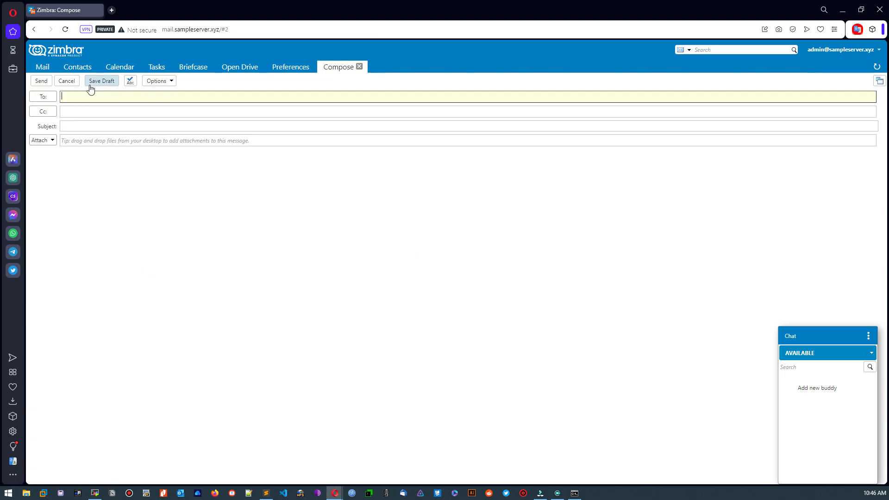
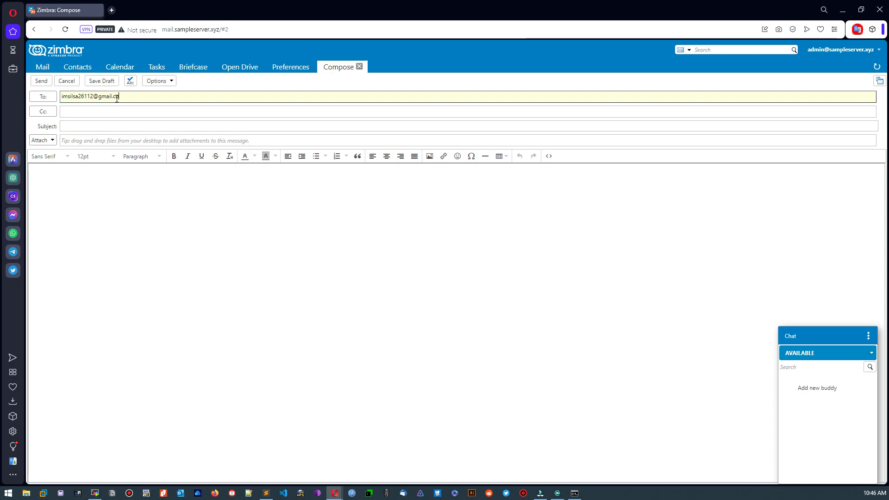
Give the message the subject "Test# outgoing" and the body text "Test".
left_click(107, 128)
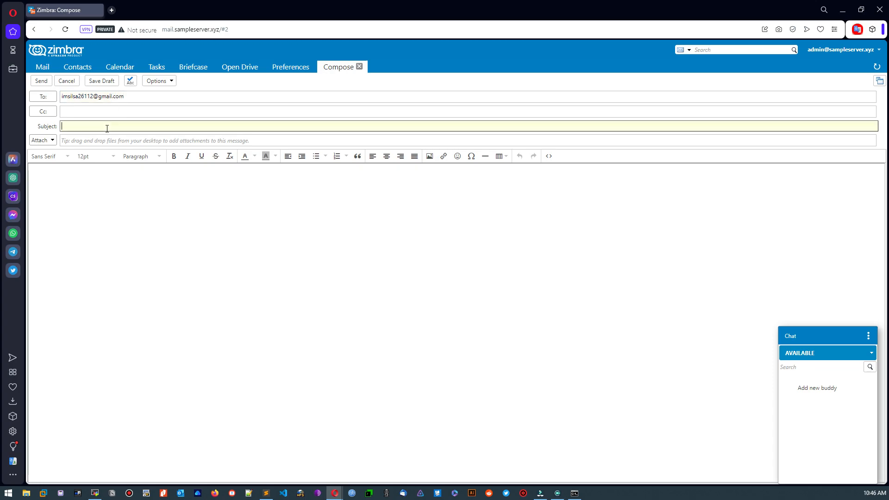
type("Test#")
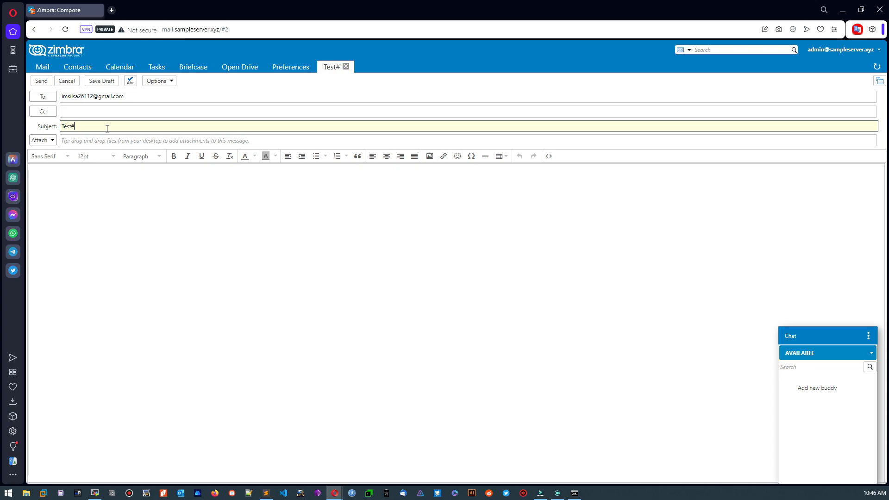
type(" outg")
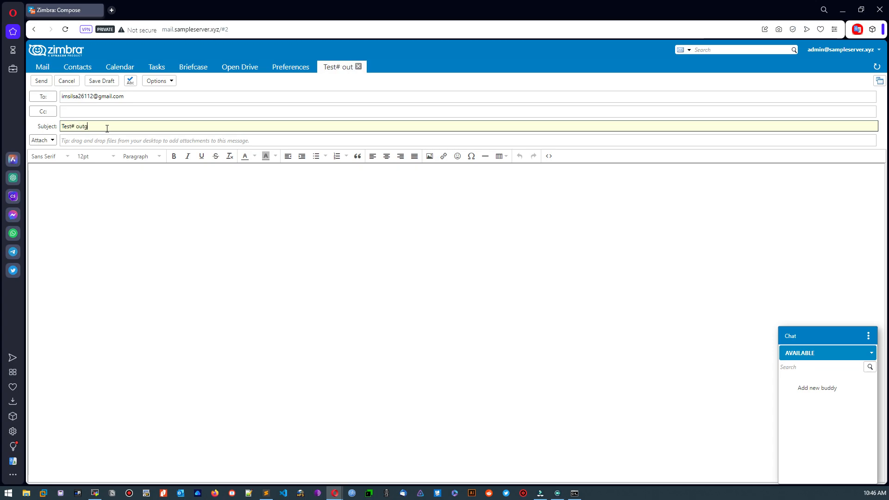
type("oing")
left_click(73, 200)
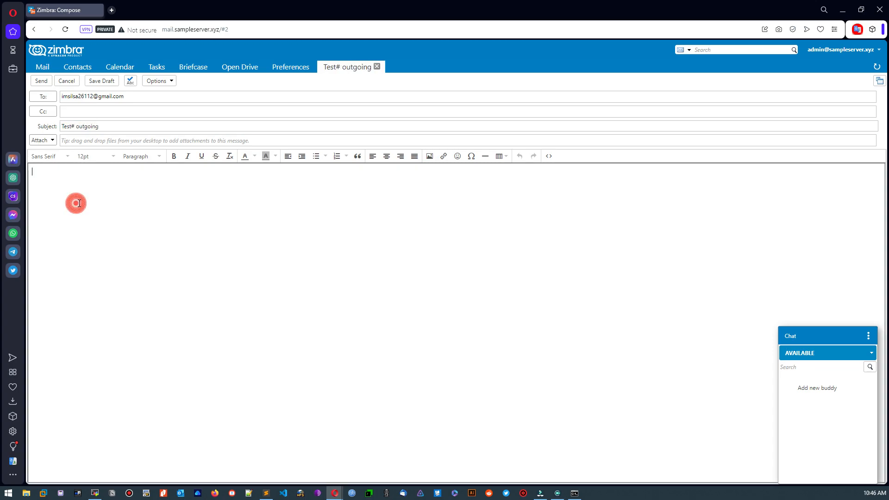
type("Test")
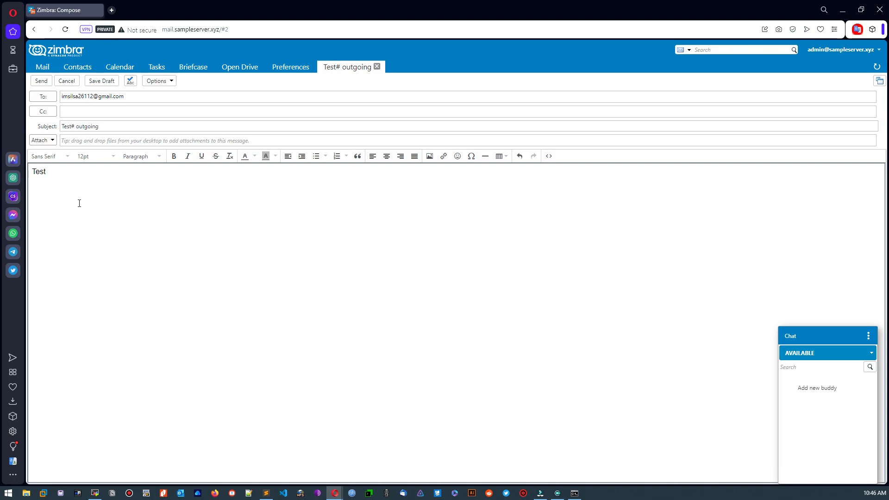
Switch to the server's terminal, place its window beside the webmail draft's fields, and clear the pending mailq command.
left_click(95, 494)
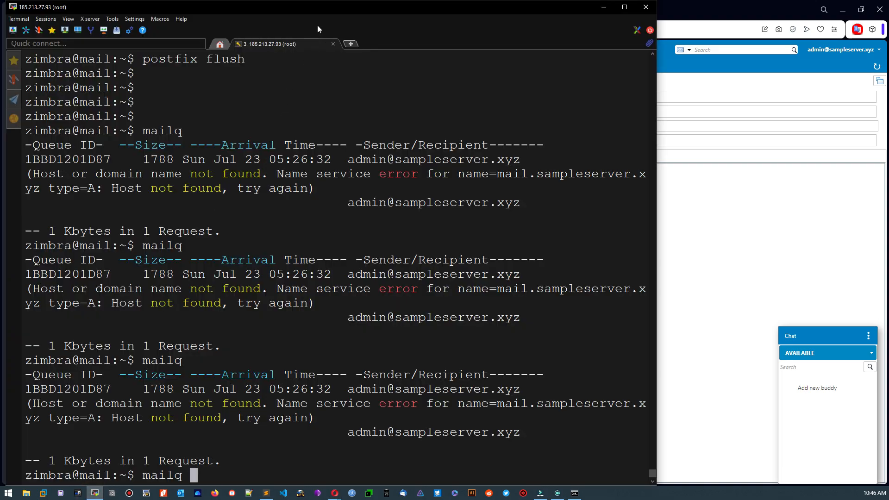
left_click_drag(331, 11, 553, 11)
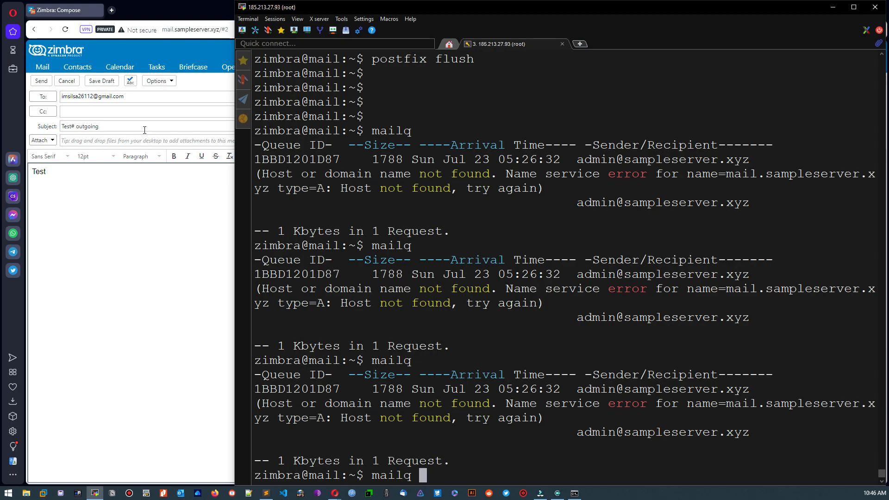
left_click(441, 323)
key("Return")
key("Return")
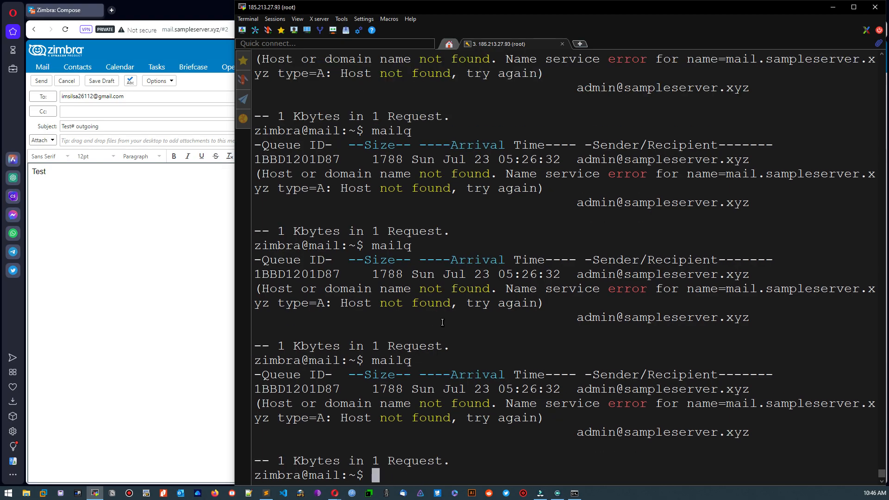
Recall and run tail -f /var/log/zimbra.log to follow the mail log live.
key("Up")
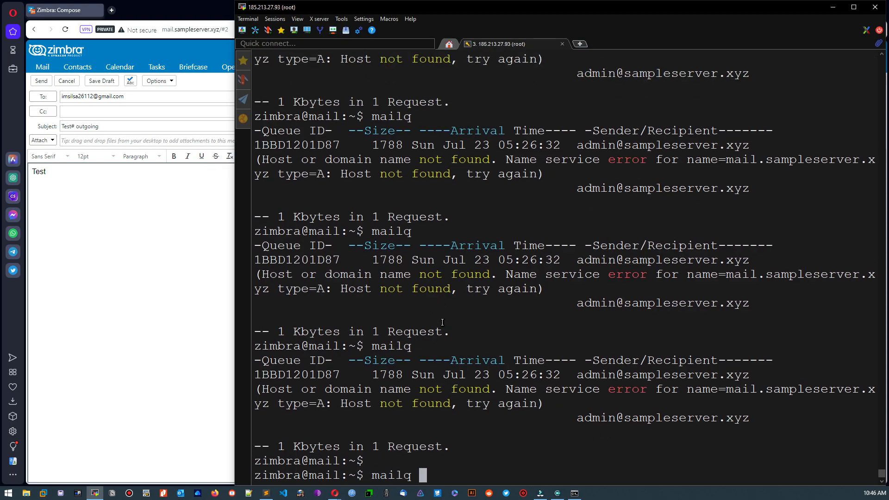
key("Up")
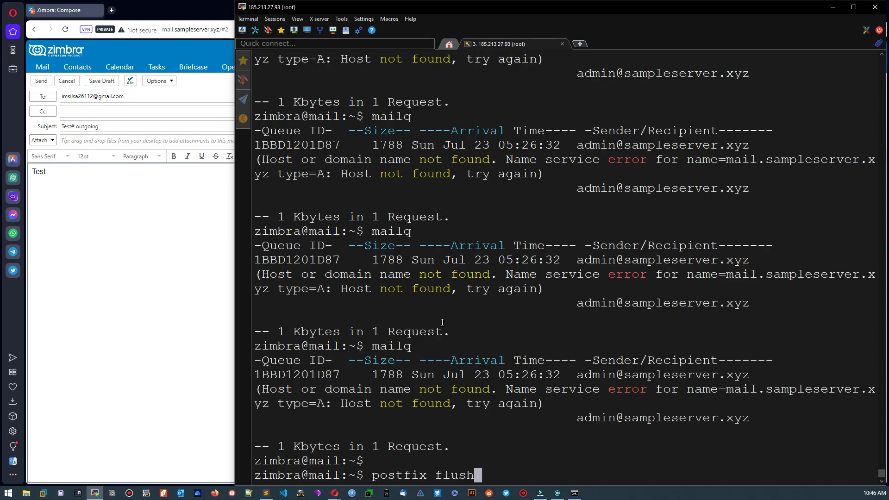
key("Down")
key("Up")
key("Down")
key("BackSpace")
key("BackSpace")
key("BackSpace")
key("BackSpace")
key("BackSpace")
key("BackSpace")
type("ip a s")
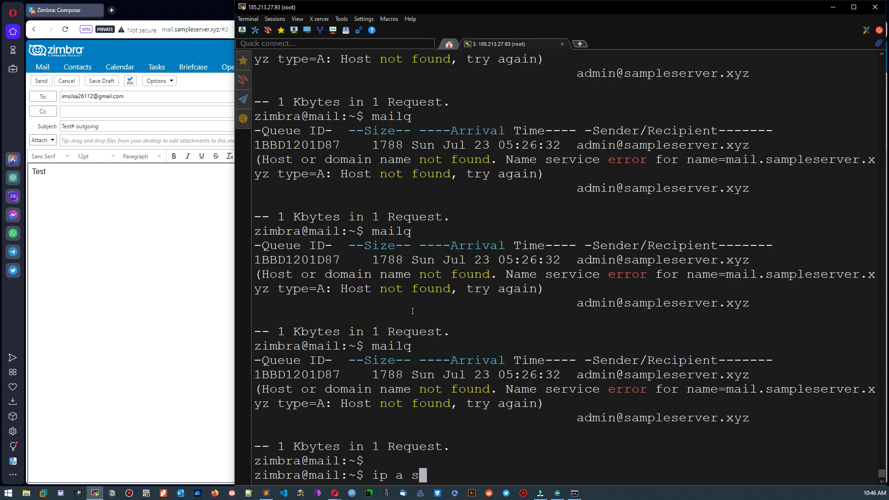
key("Up")
key("Return")
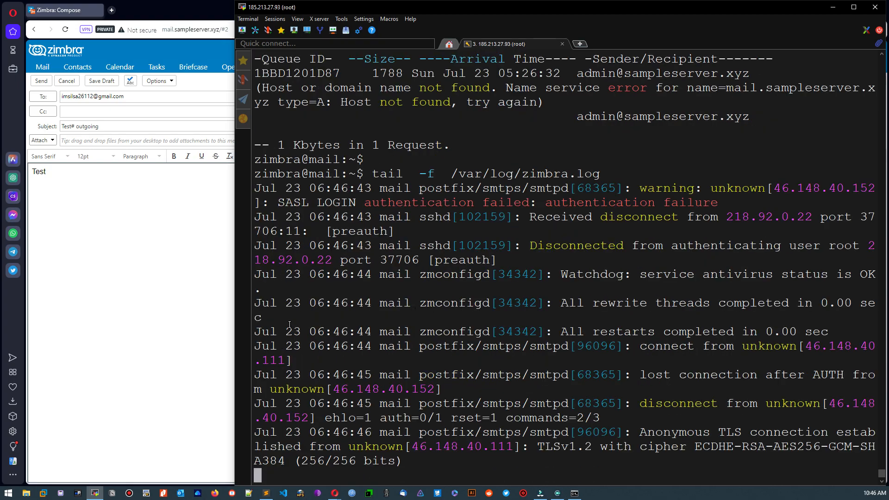
Send the "Test# outgoing" message and return to the terminal to watch its delivery in the log.
left_click(42, 82)
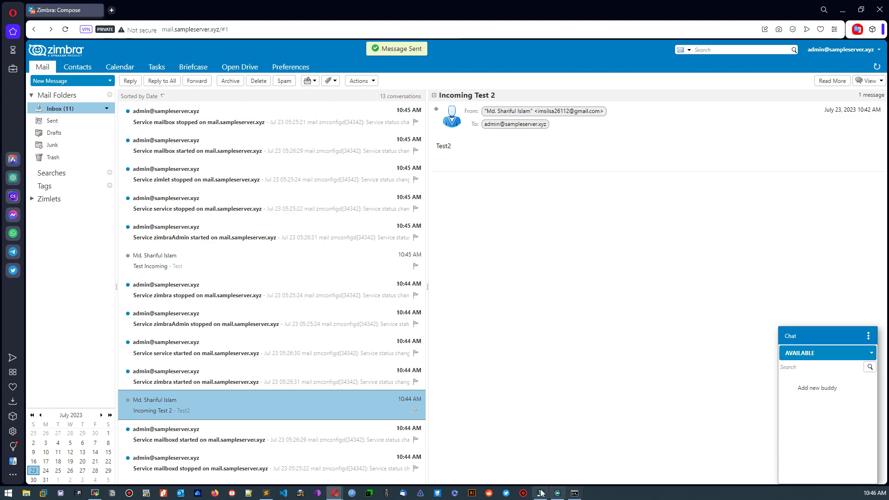
left_click(93, 494)
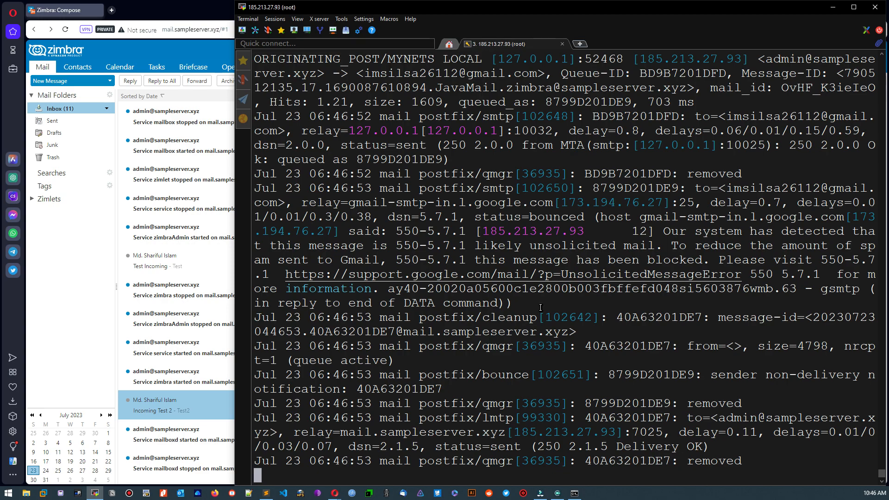
left_click(655, 228)
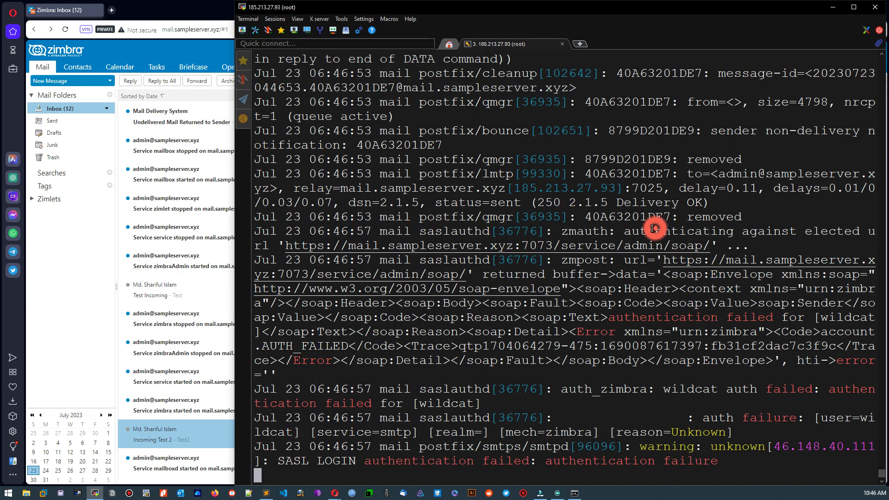
Stop the live log and examine the outgoing message's delivery entry, including its recipient, status and Gmail host response.
key("ctrl+c")
scroll(653, 228, "up", 5)
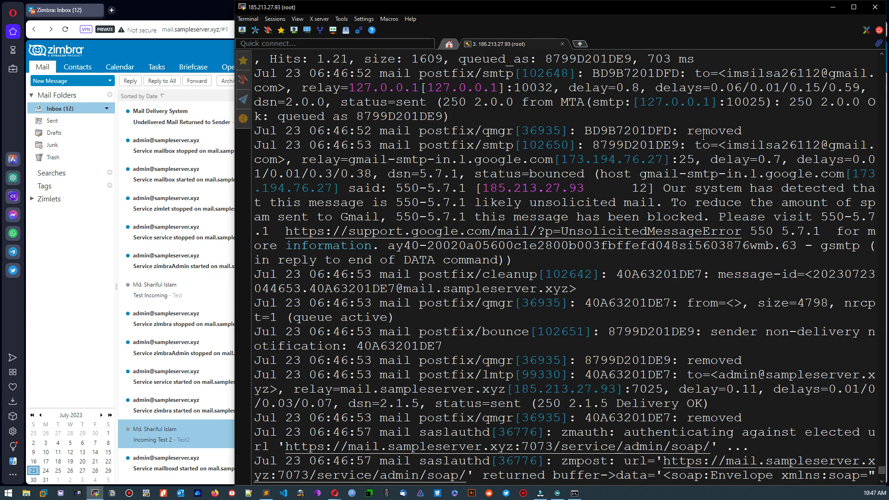
left_click_drag(721, 145, 862, 146)
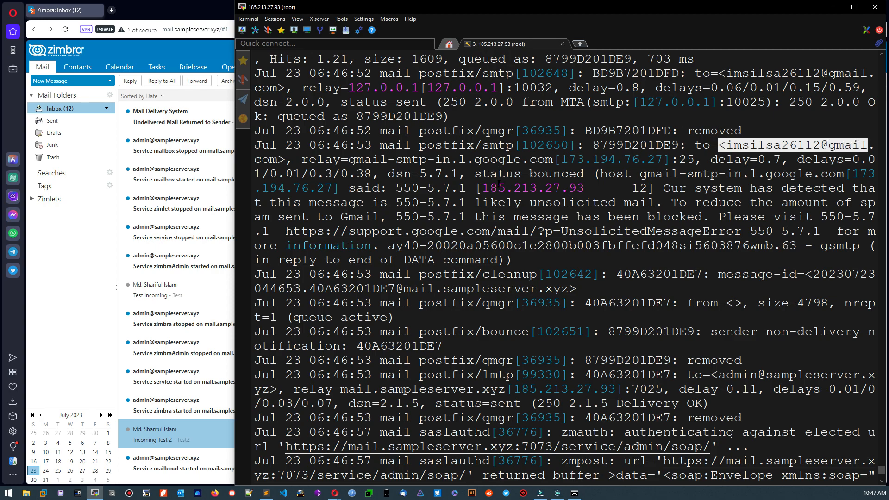
left_click_drag(473, 175, 829, 174)
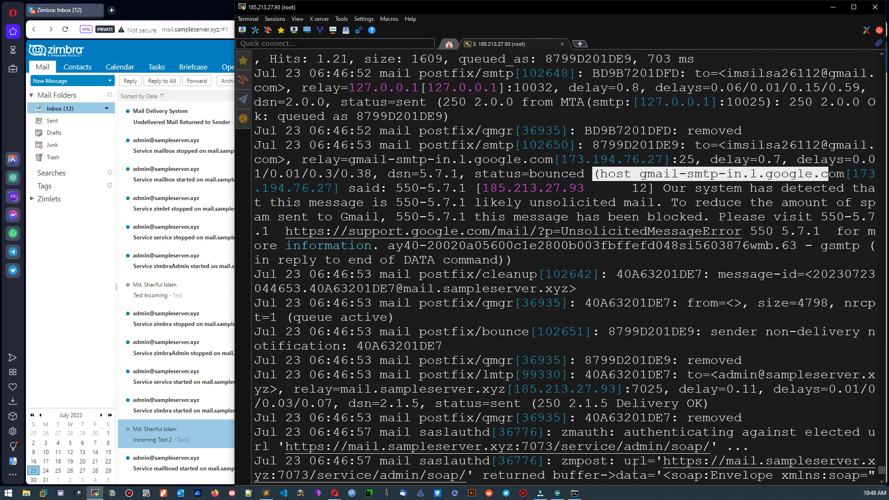
Repeat the PTR lookup for 185.213.27.93 in the nslookup window and return to the server's terminal through the webmail.
left_click(575, 495)
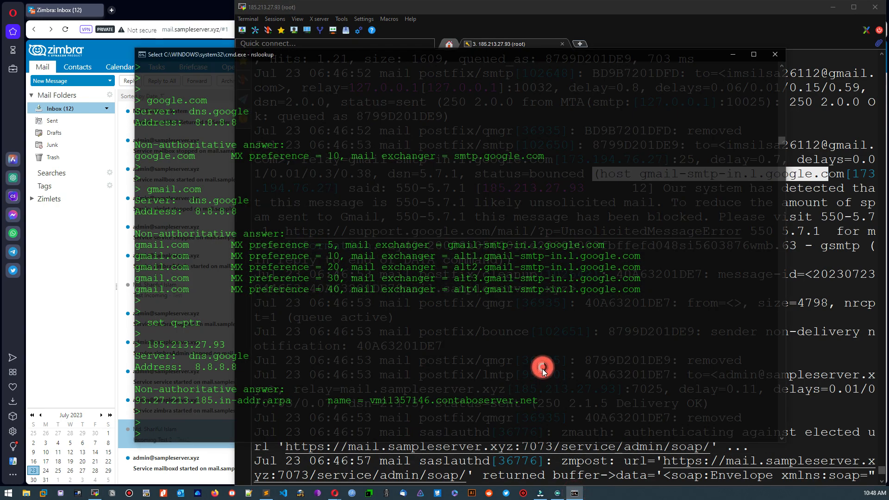
key("Return")
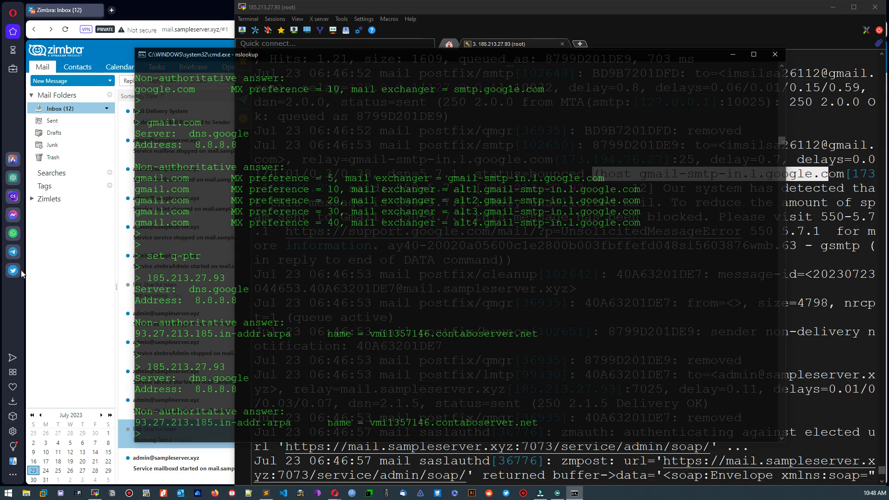
left_click(76, 273)
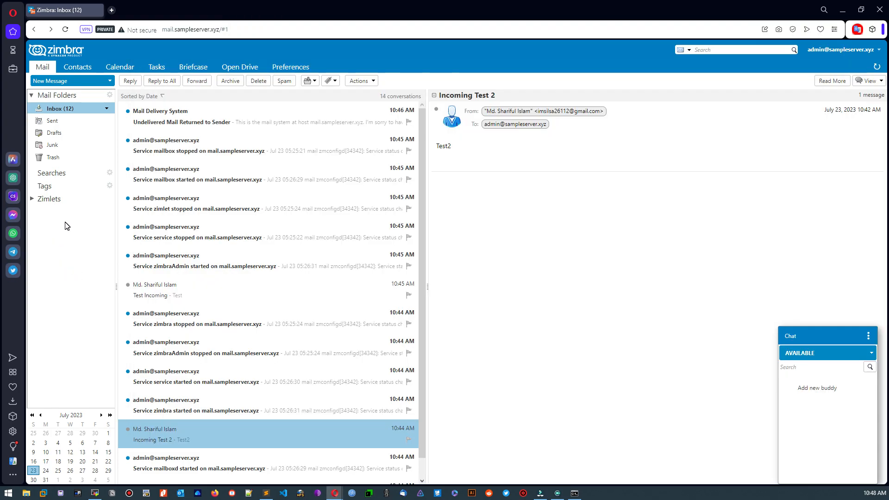
left_click(95, 493)
left_click(452, 319)
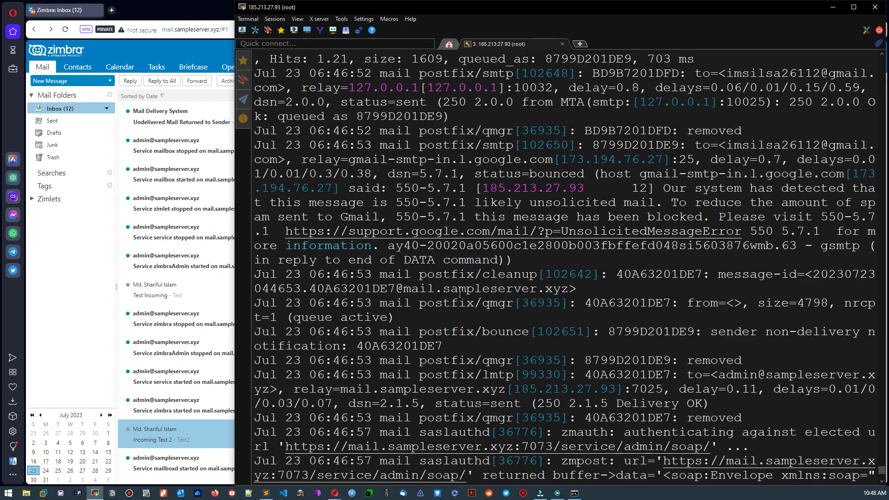
Stop the live mail log and clear down to an empty zimbra prompt.
key("ctrl+c")
key("ctrl+c")
key("Return")
key("Return")
key("Return")
key("Return")
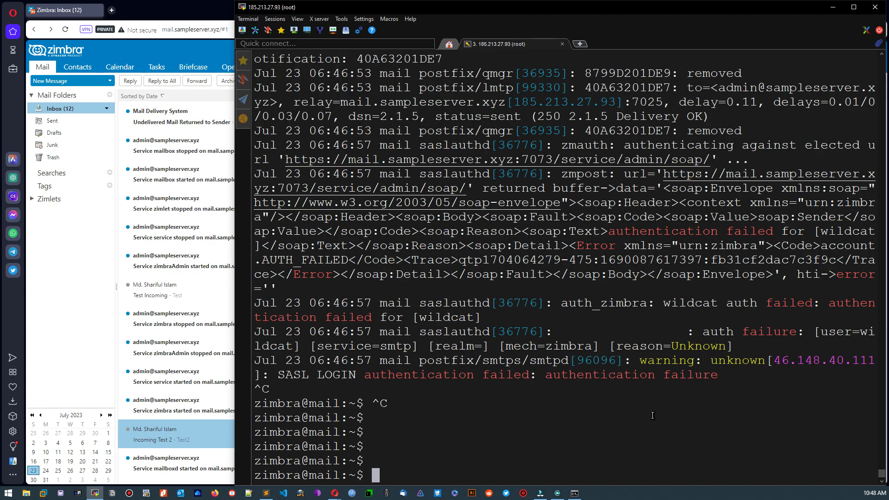
key("Return")
key("Return")
key("Return")
Generate a DKIM key for the domain by running /opt/zimbra/libexec/zmdkimkeyutil -a -d sampleserver.xyz.
type("/op")
key("Caps_Lock")
type("t/")
key("Caps_Lock")
type("zimbra/")
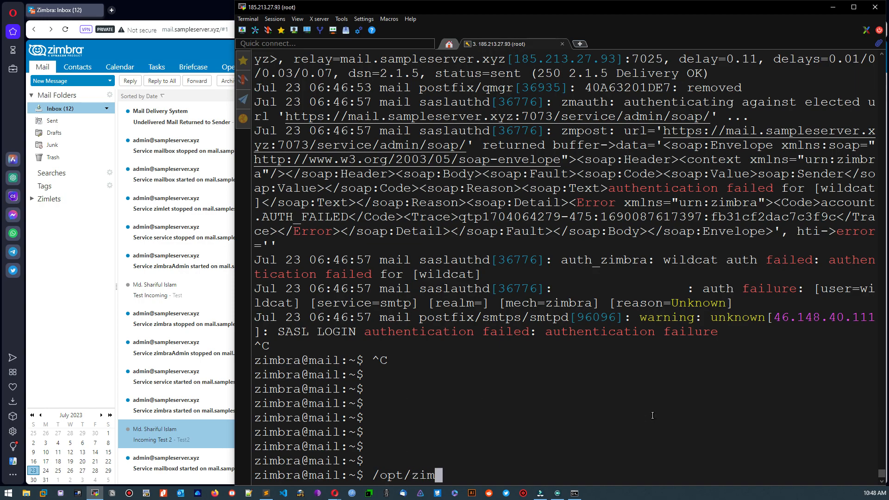
type("libexec/")
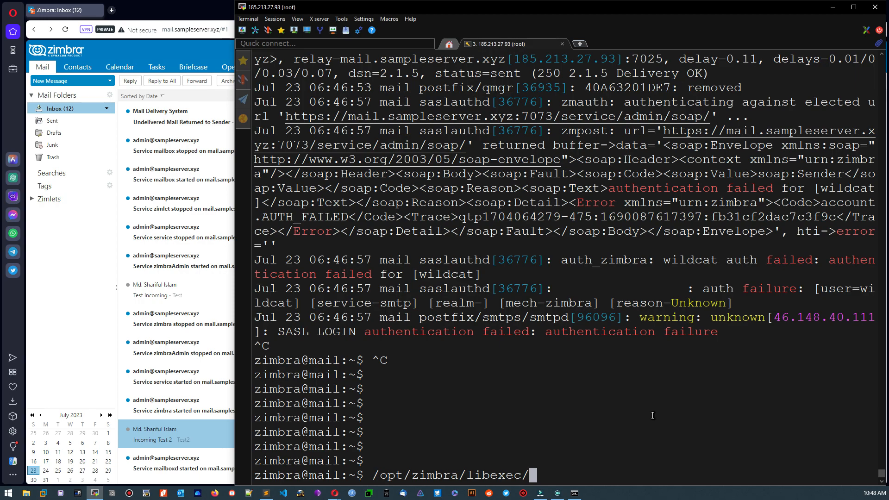
type("zmdk")
key("Tab")
type("-a ")
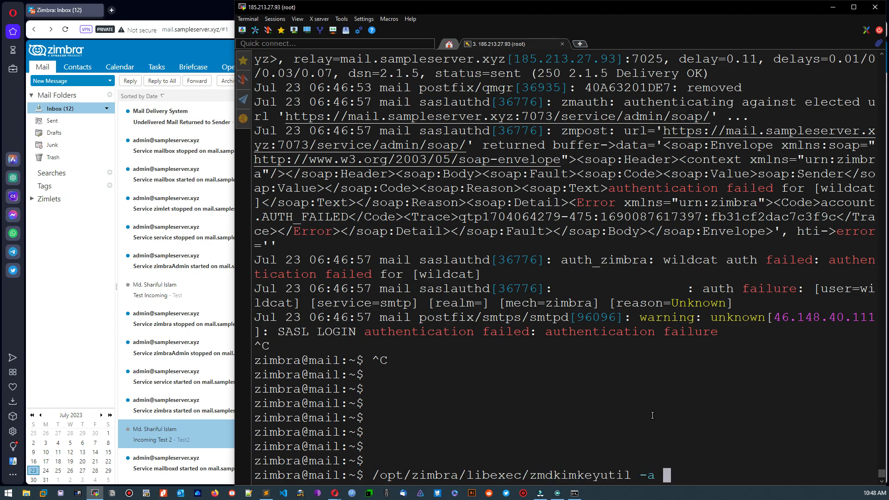
type("-d samples")
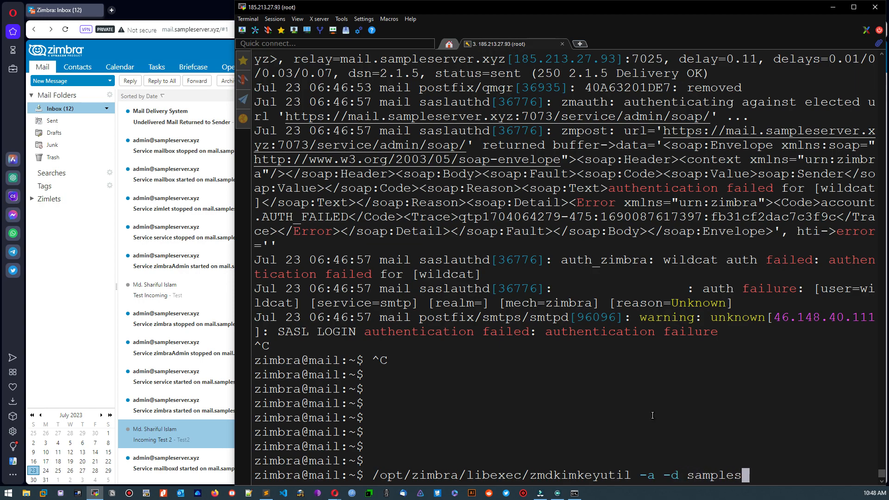
type("erver")
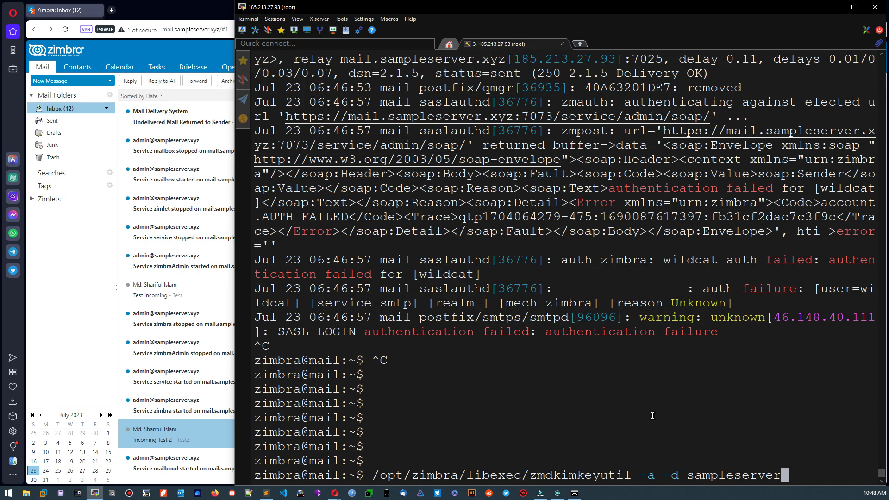
type(".xyz")
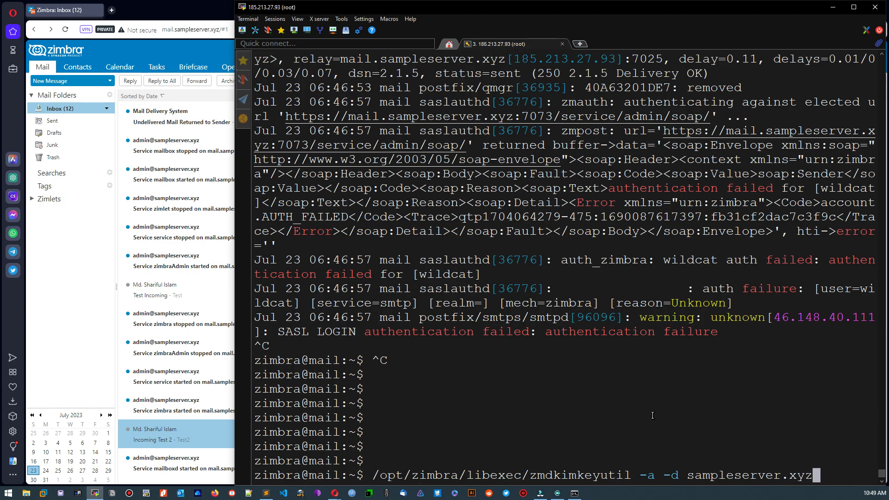
key("Return")
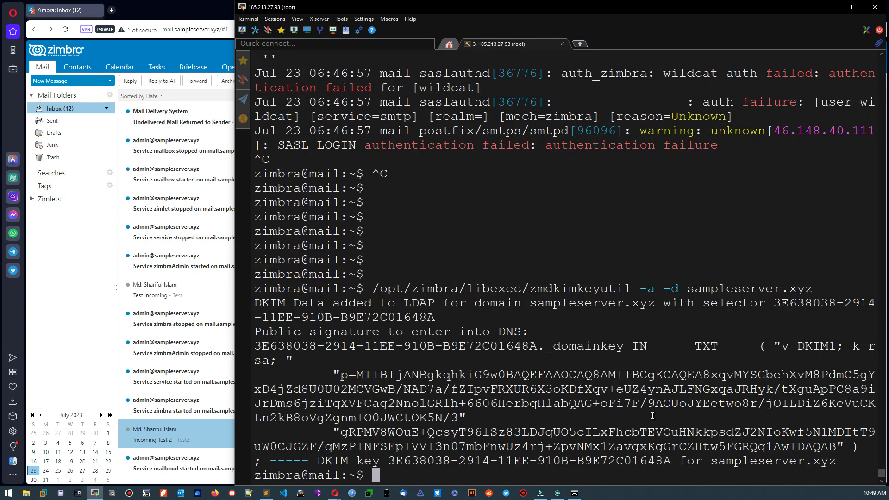
Query the stored DKIM data with /opt/zimbra/libexec/zmdkimkeyutil -q -d sampleserver.xyz and review the selector and public signature.
key("Return")
key("Return")
key("Return")
key("Return")
key("Up")
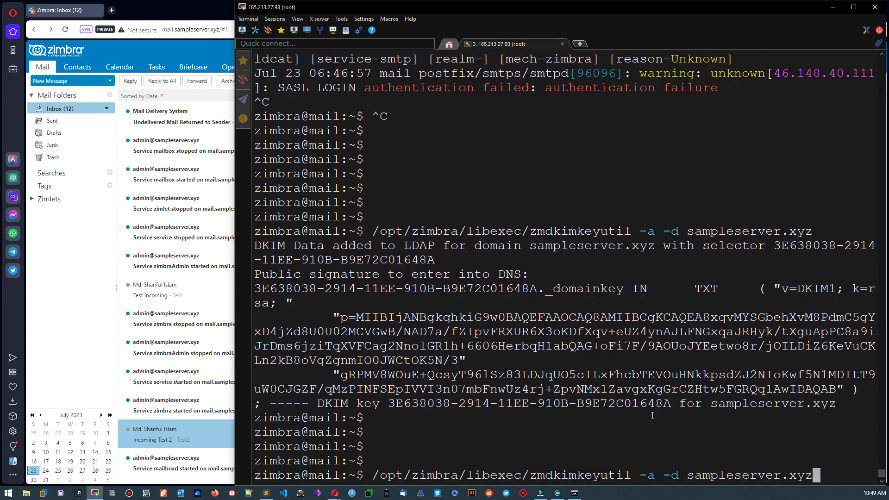
key("Left")
key("Left")
key("Left")
key("Left")
key("Left")
key("Left")
key("Left")
key("Left")
key("Left")
key("Left")
key("Left")
key("Left")
key("Left")
key("Left")
key("Left")
key("Left")
key("Left")
key("Left")
key("Left")
key("Left")
key("BackSpace")
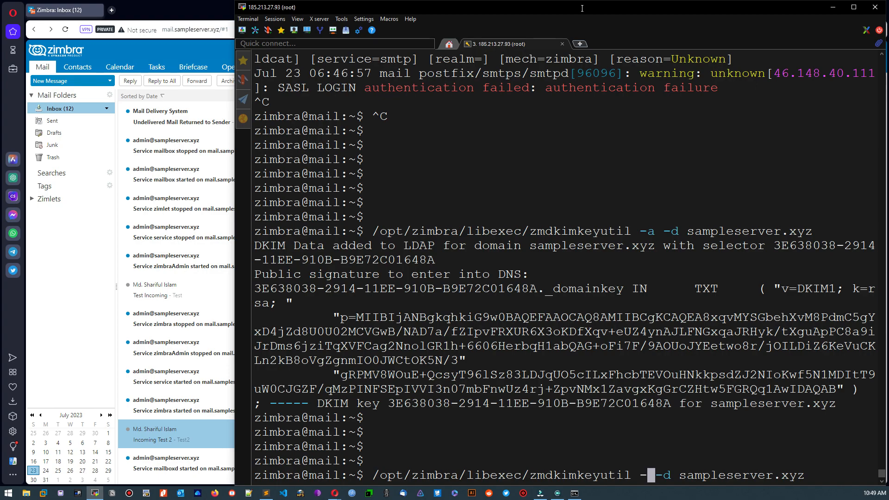
type("qqq")
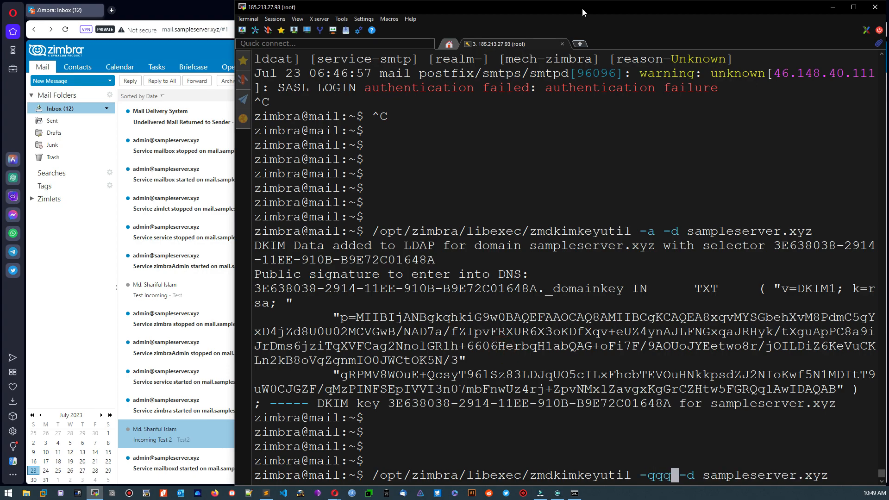
key("BackSpace")
key("BackSpace")
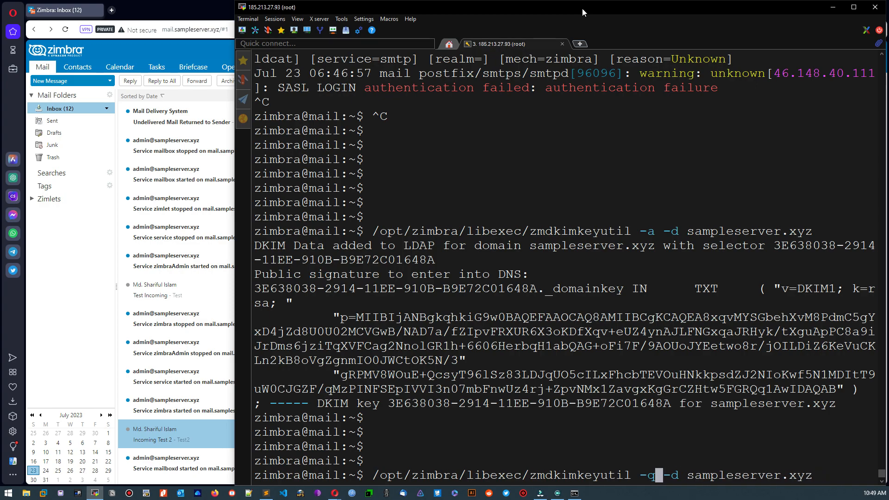
key("Return")
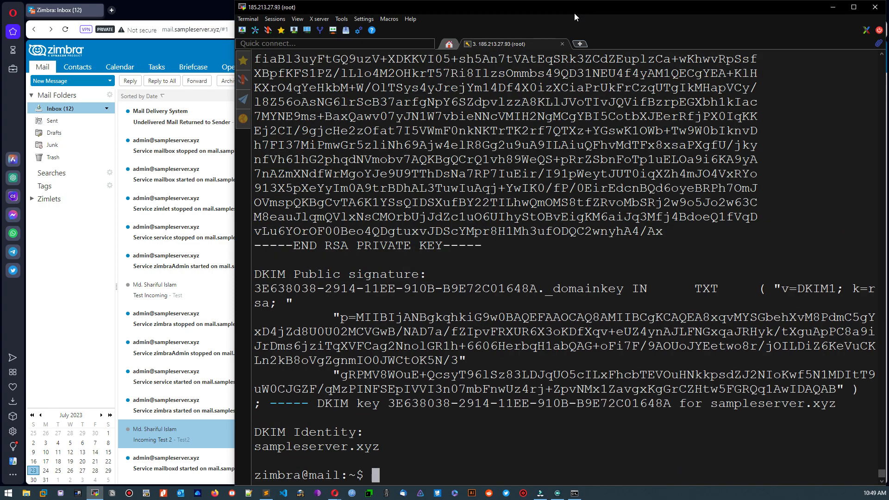
scroll(543, 184, "up", 7)
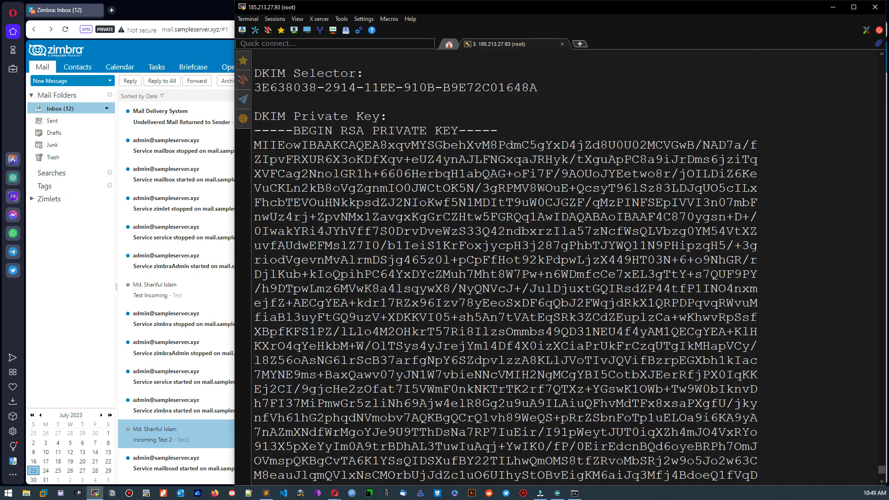
scroll(542, 184, "down", 7)
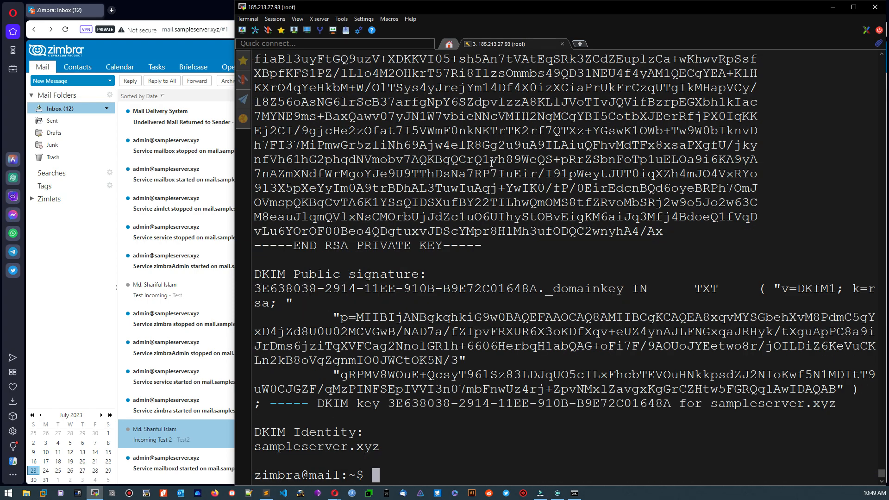
Switch to the Cloudflare DNS records of sampleserver.xyz in the browser and start a new TXT record.
left_click(89, 244)
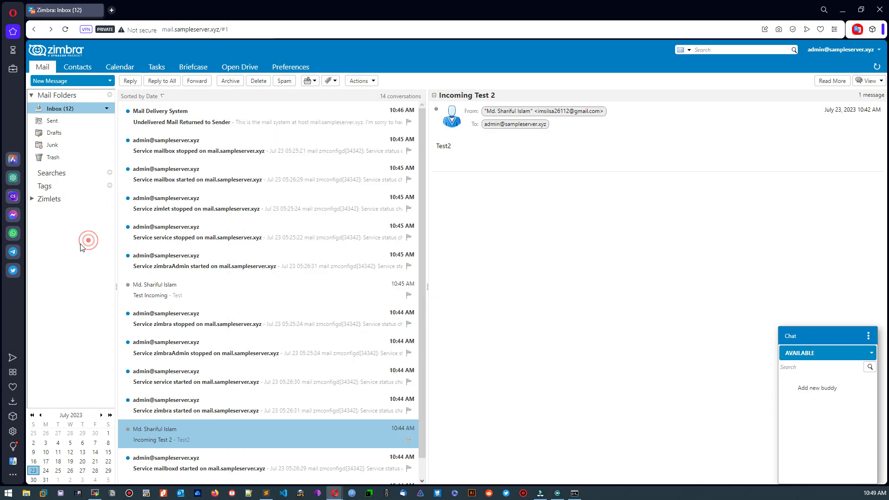
left_click(838, 11)
left_click(145, 11)
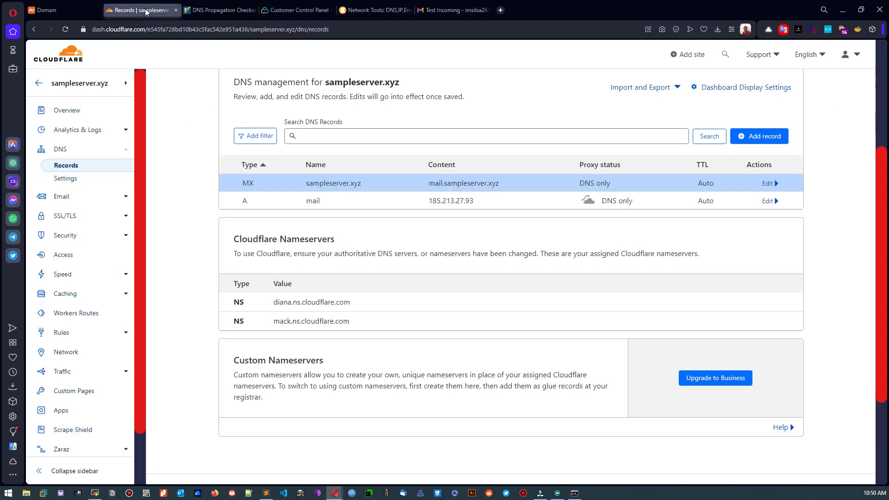
left_click(774, 138)
left_click(289, 198)
scroll(264, 230, "down", 2)
scroll(264, 230, "down", 3)
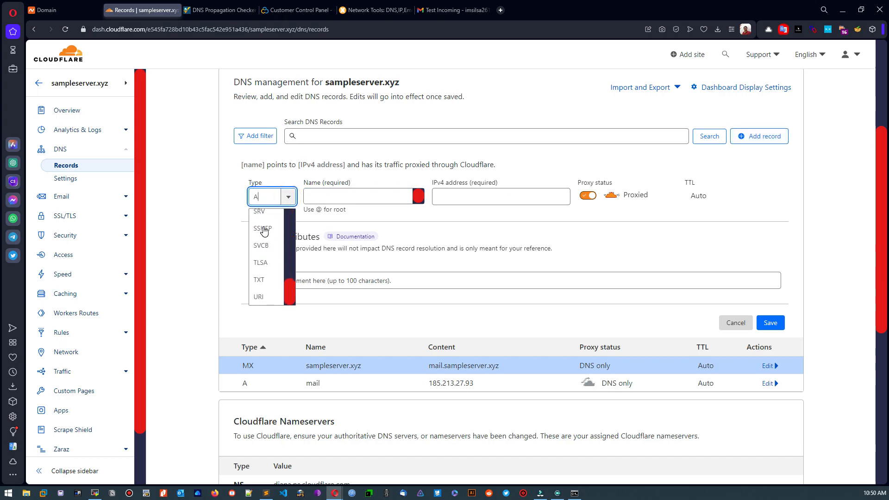
left_click(262, 280)
left_click(344, 200)
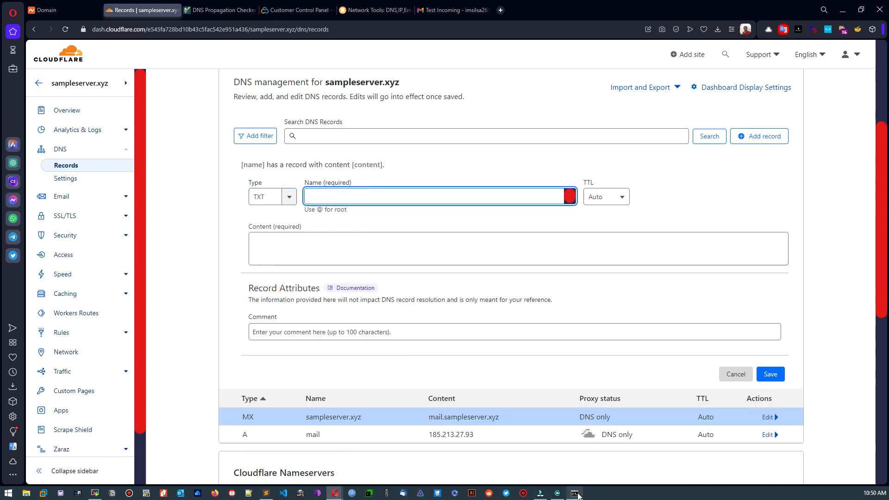
mouse_move(541, 496)
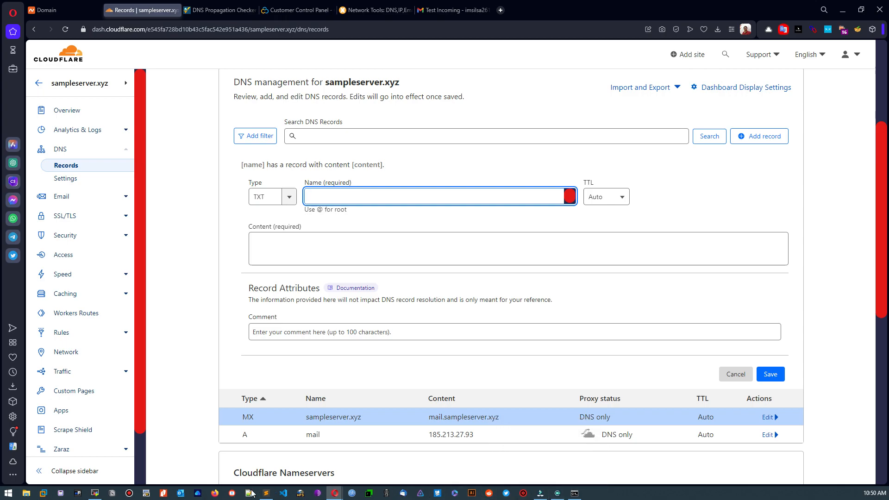
left_click(95, 493)
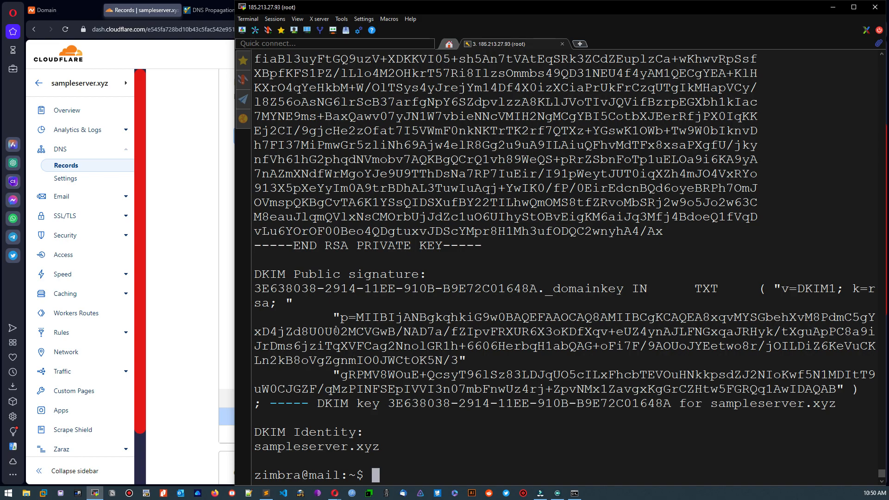
left_click_drag(255, 288, 624, 287)
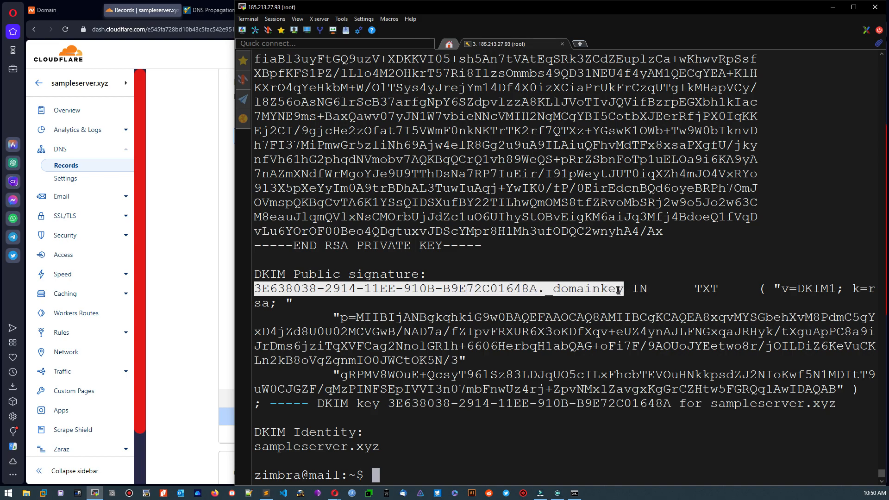
left_click(596, 292)
left_click_drag(255, 288, 614, 292)
left_click(180, 287)
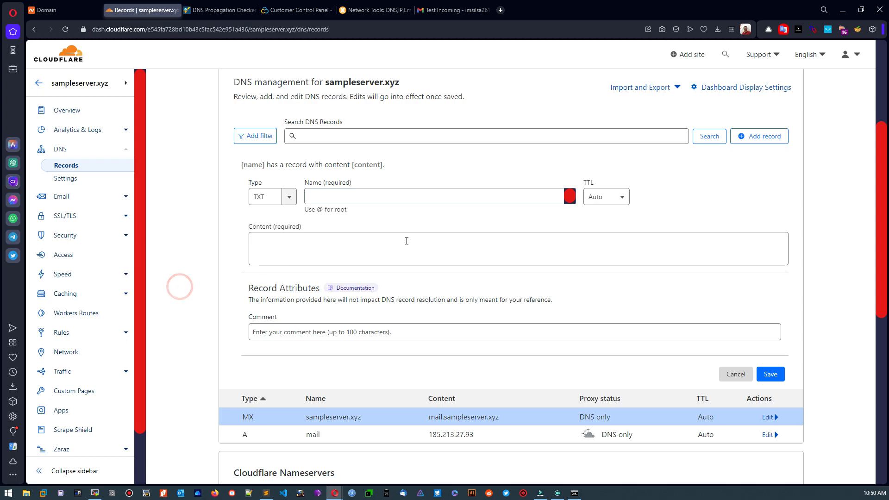
left_click(393, 196)
key("ctrl+v")
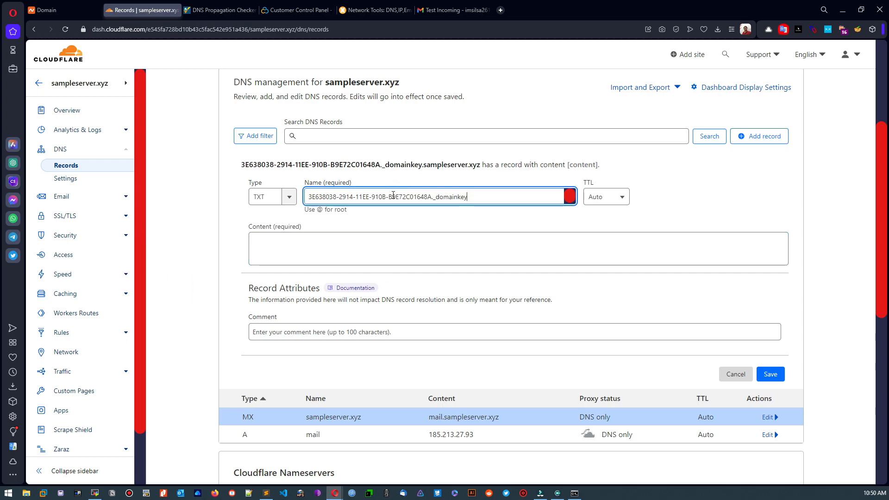
Copy "v=DKIM1; k=rsa;" from the terminal's DKIM public signature into the TXT record's content.
left_click(94, 495)
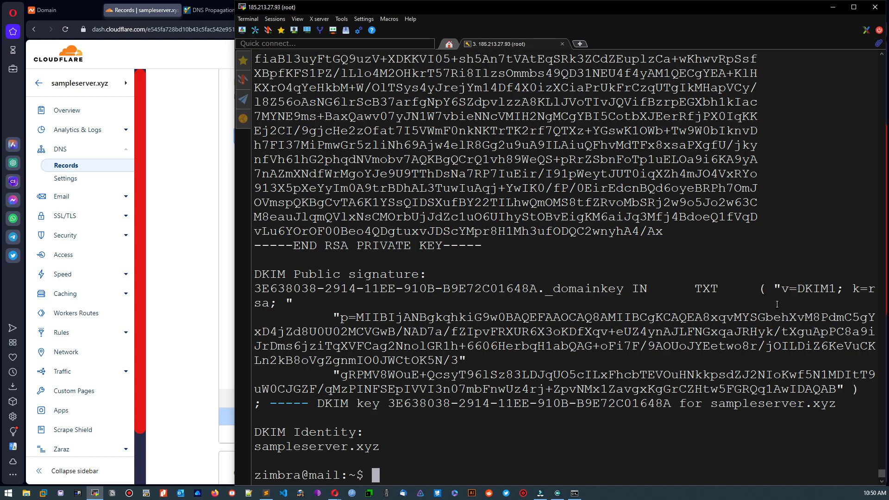
left_click_drag(782, 289, 271, 303)
key("ctrl+c")
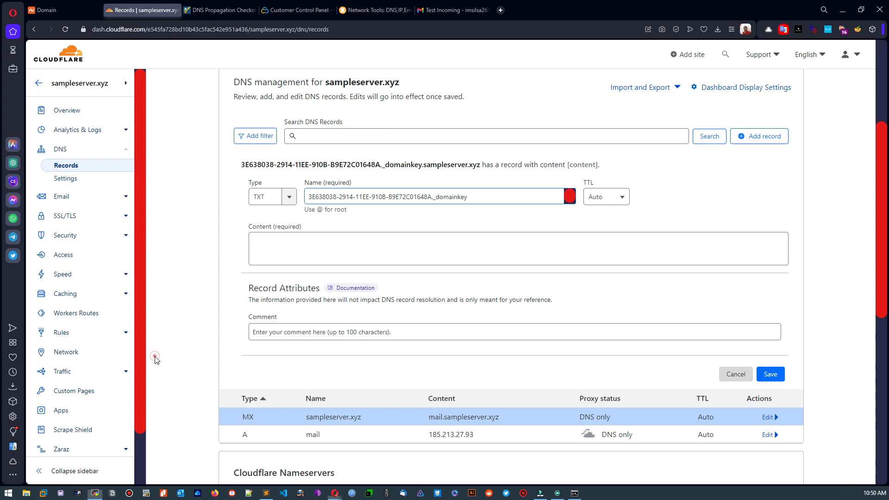
left_click(158, 359)
left_click(348, 240)
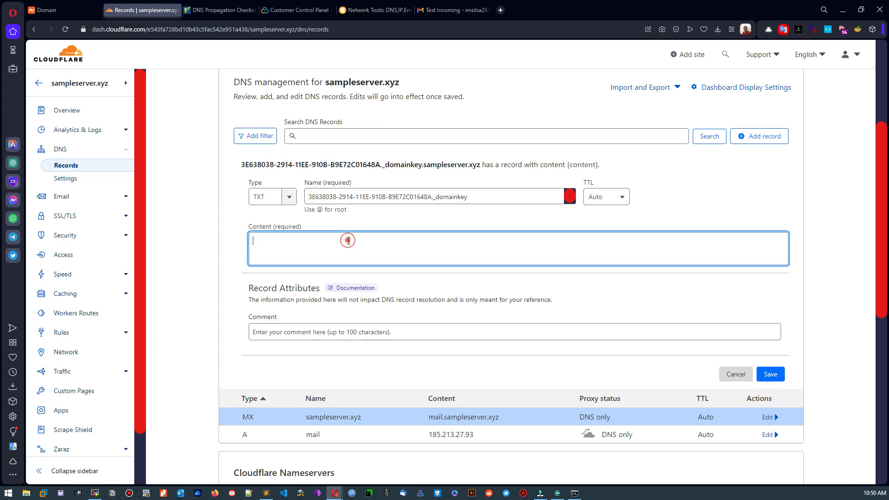
key("ctrl+v")
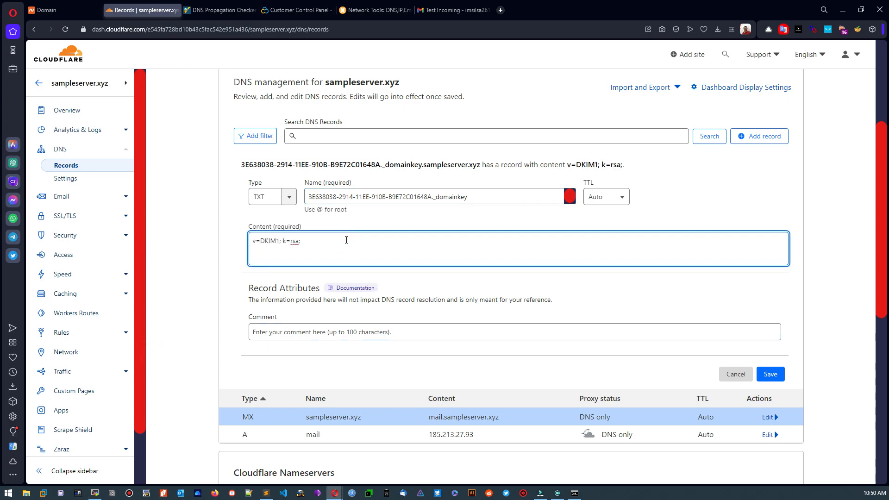
Copy both parts of the DKIM public key, starting at "p=", from the terminal and append them to the TXT record's content.
left_click(95, 493)
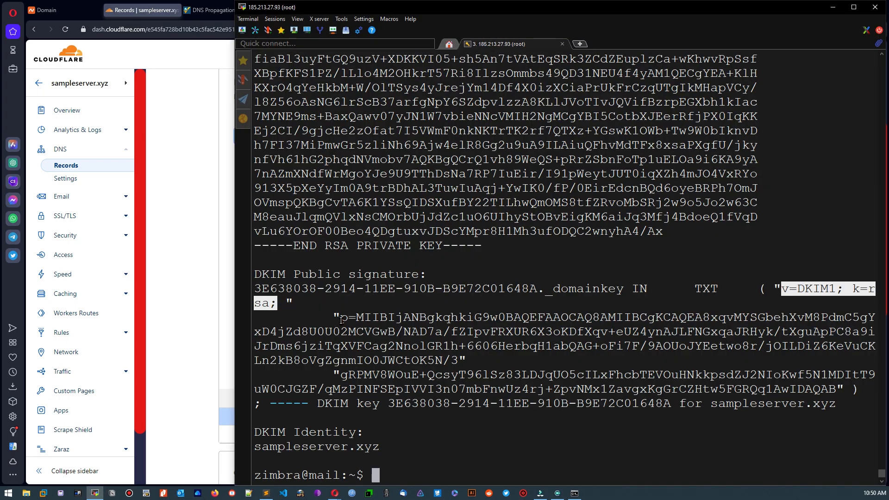
left_click_drag(340, 317, 832, 389)
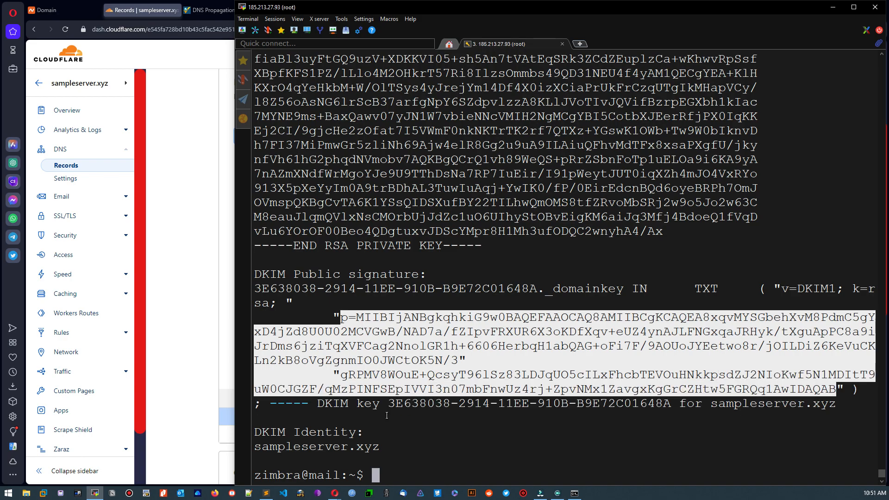
left_click(95, 494)
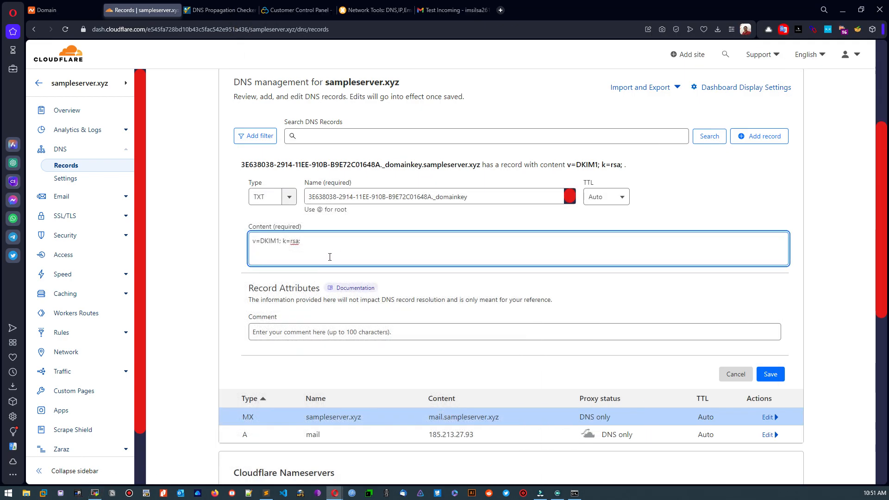
key("ctrl+v")
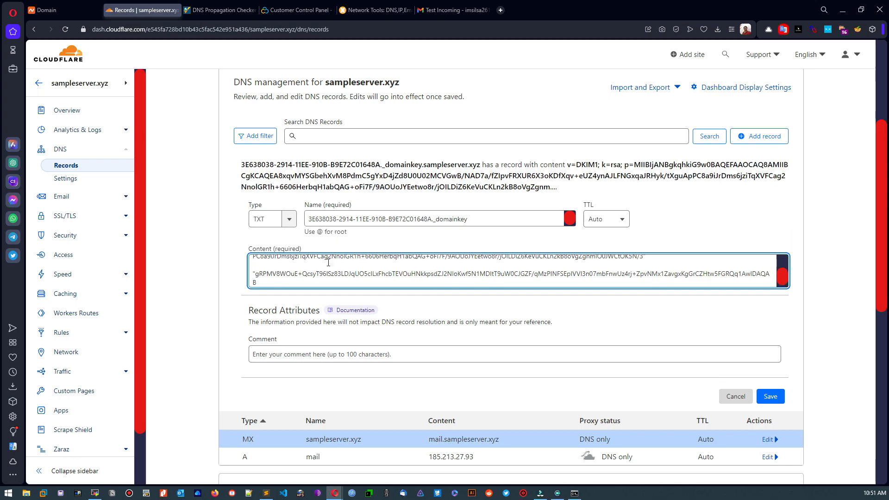
Remove the quotation marks and line breaks between the two public key parts in the TXT content, joining them into one continuous string.
key("BackSpace")
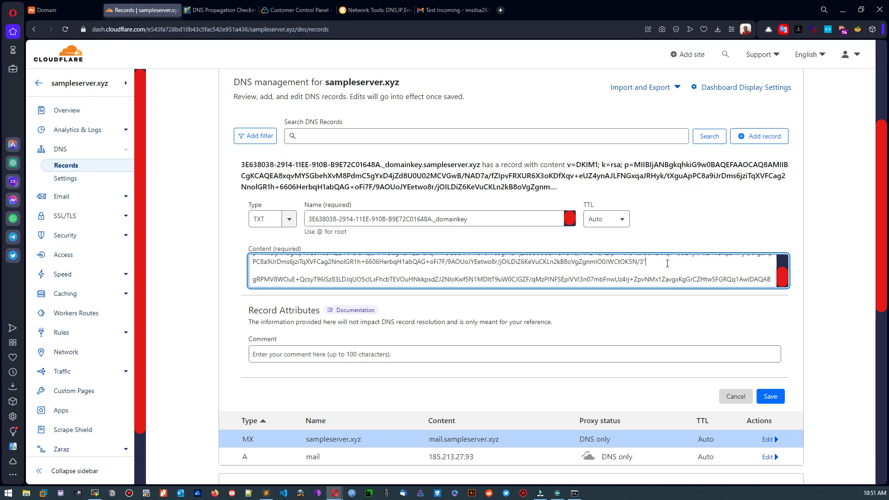
key("Delete")
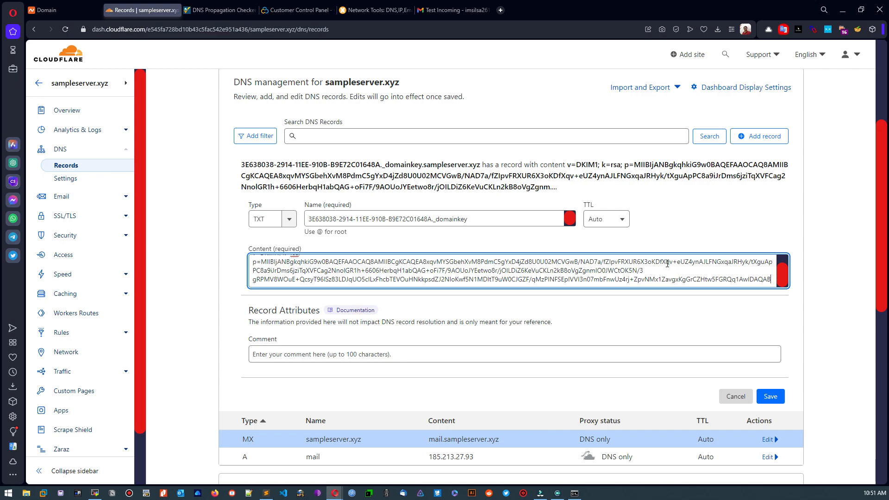
left_click(253, 279)
key("BackSpace")
key("BackSpace")
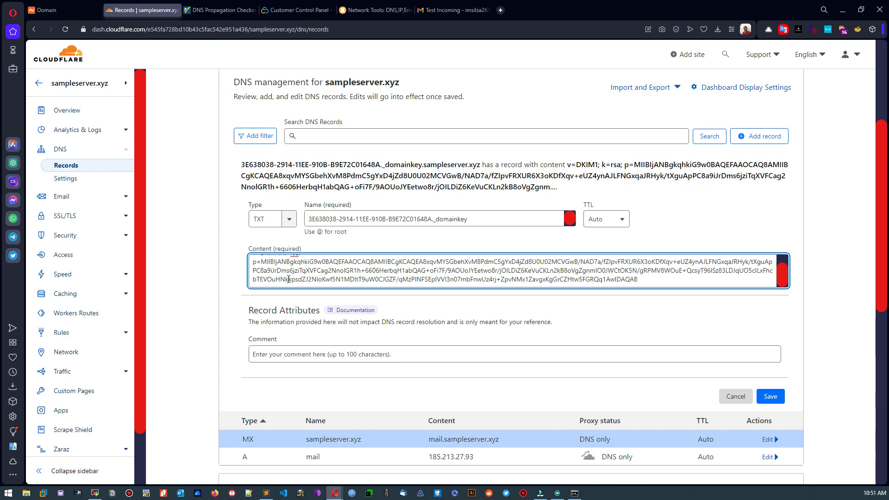
Restore the missing "3" before "gRPMV8" in the DKIM key content and save the TXT record.
type("3")
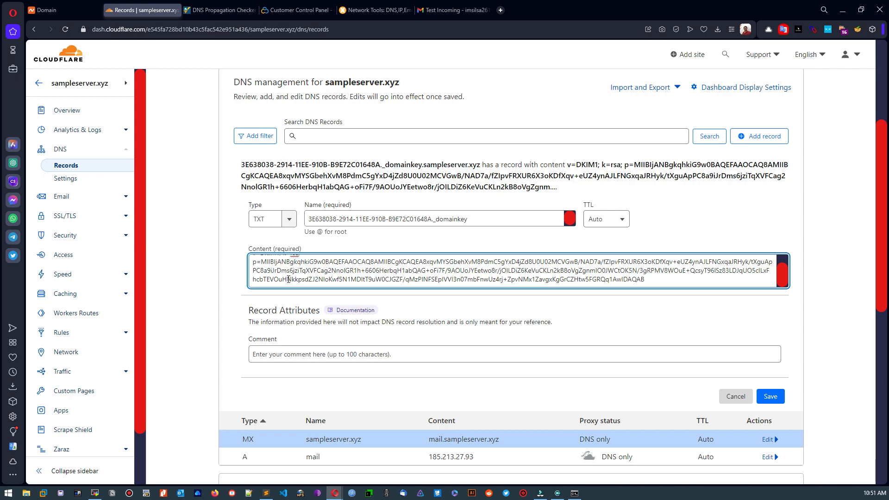
scroll(477, 272, "up", 1)
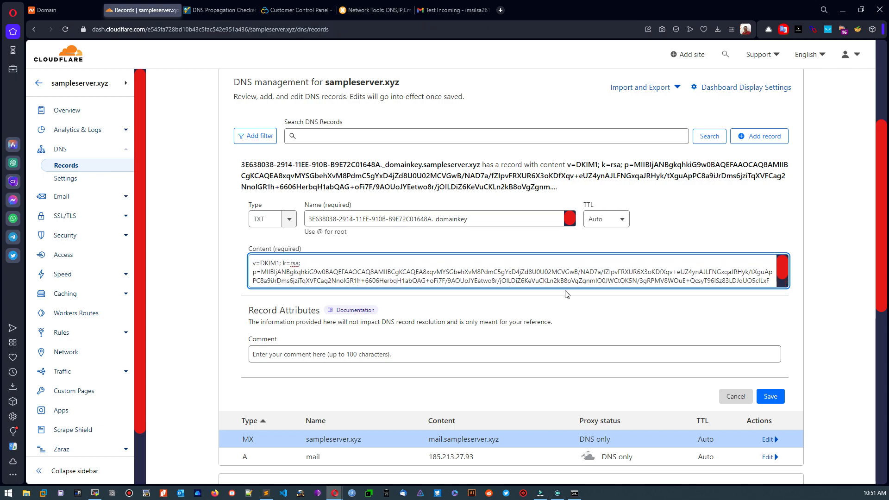
left_click(770, 397)
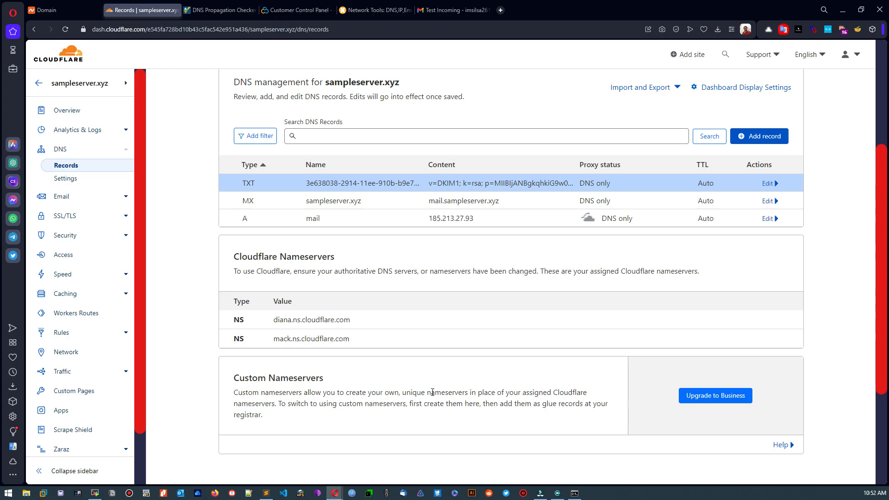
Switch to MXToolbox and open its DKIM record lookup tool.
left_click(370, 13)
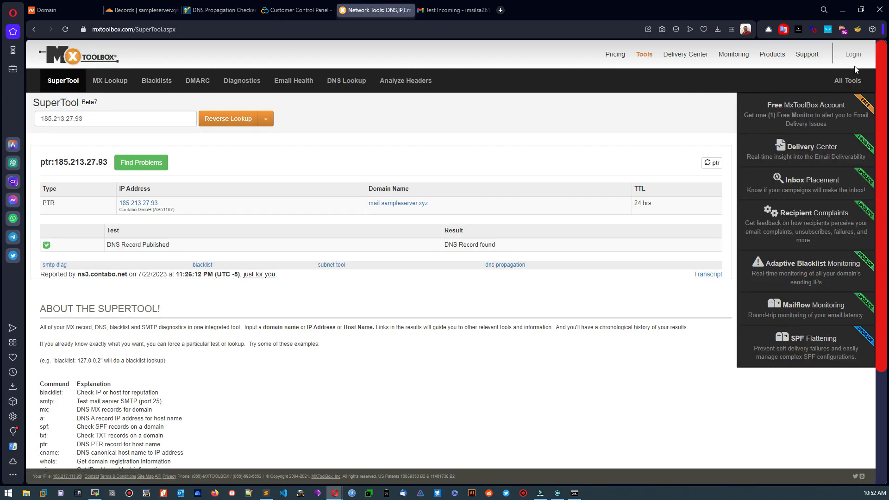
left_click(856, 81)
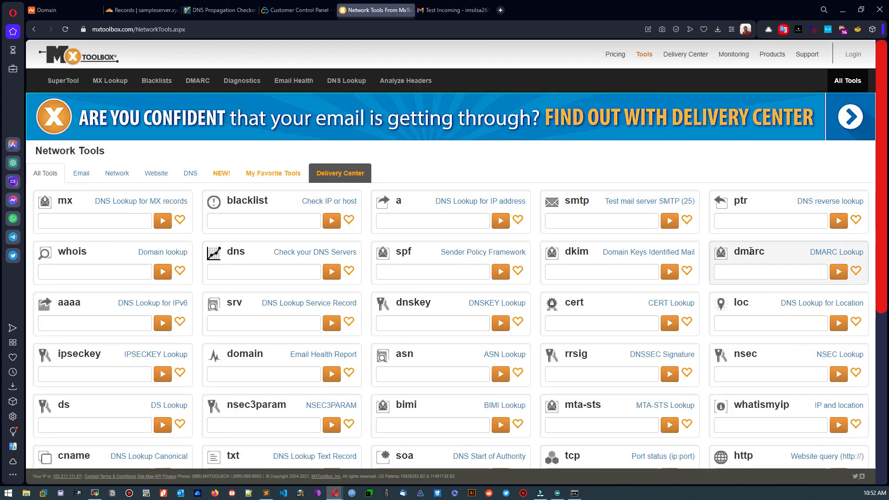
left_click(632, 256)
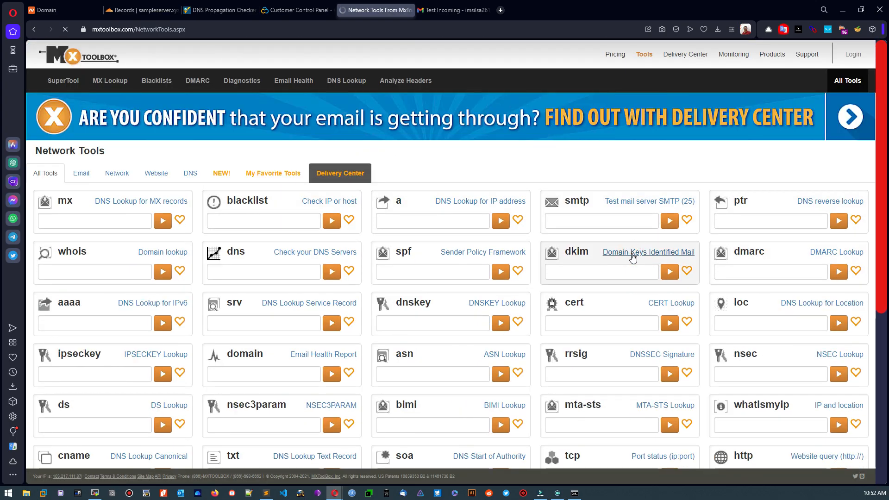
left_click(95, 493)
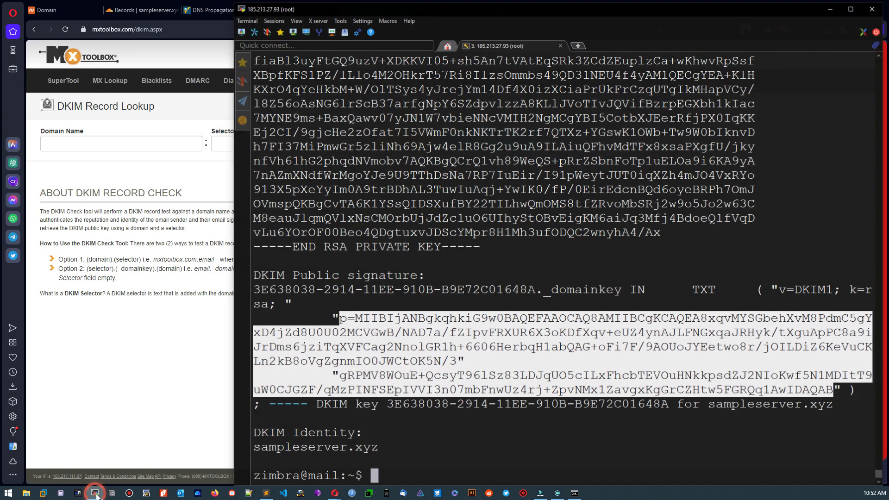
left_click(453, 415)
left_click_drag(256, 287, 623, 290)
key("ctrl+c")
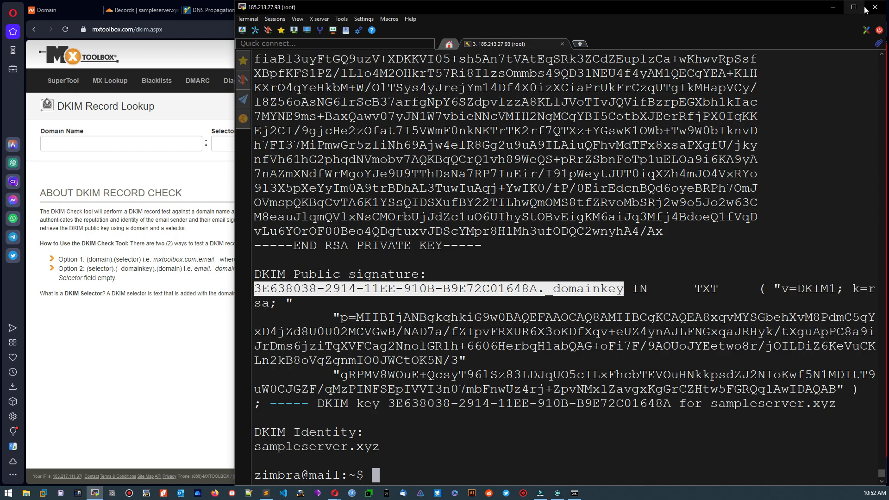
left_click(832, 7)
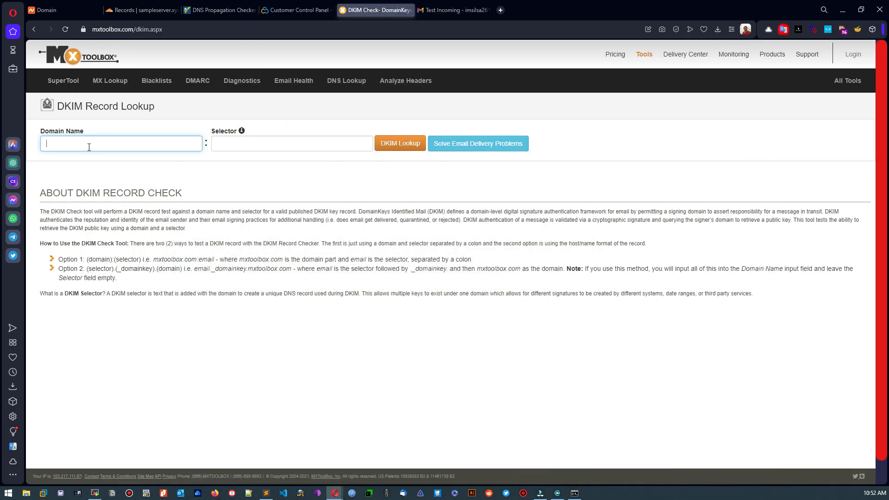
left_click(238, 144)
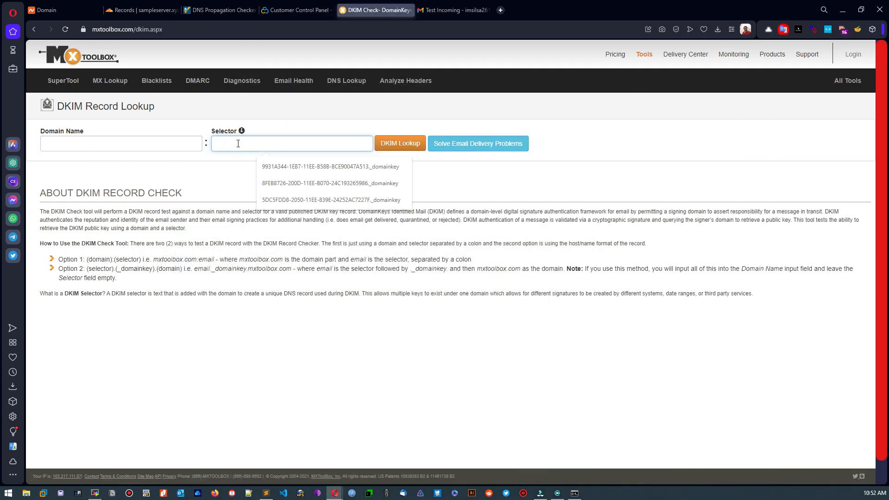
key("ctrl+v")
Set the domain name to sampleserver.xyz and run the DKIM lookup.
left_click(116, 142)
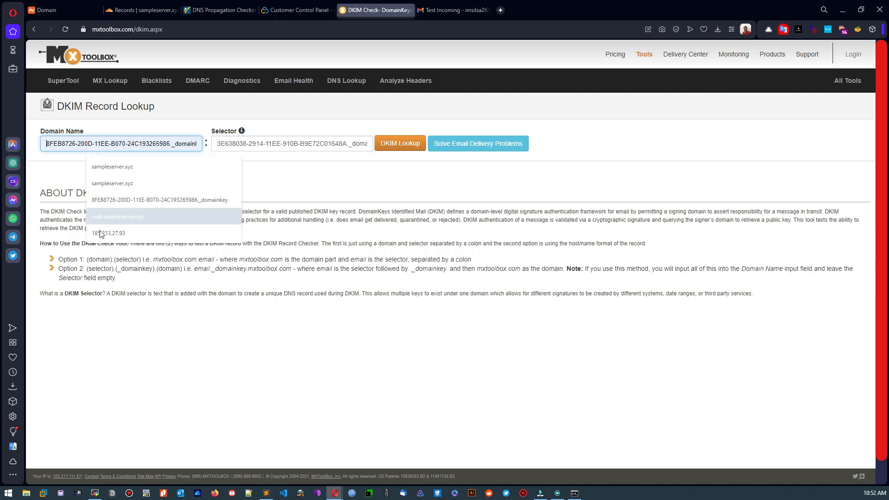
left_click(114, 167)
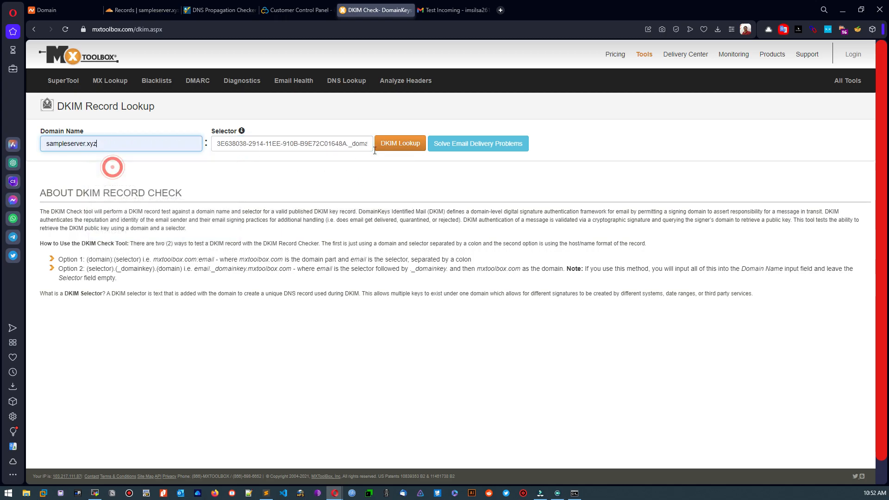
left_click(399, 143)
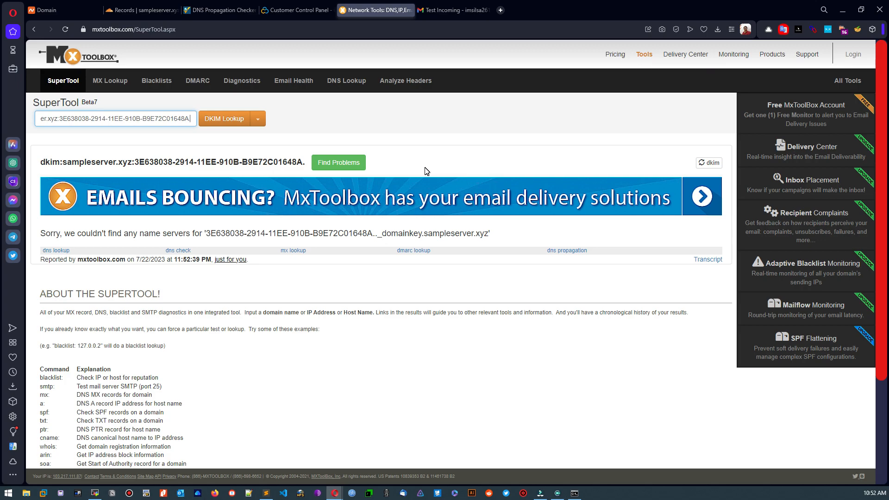
Remove the trailing period after the selector in the query and run the DKIM lookup again.
triple_click(190, 118)
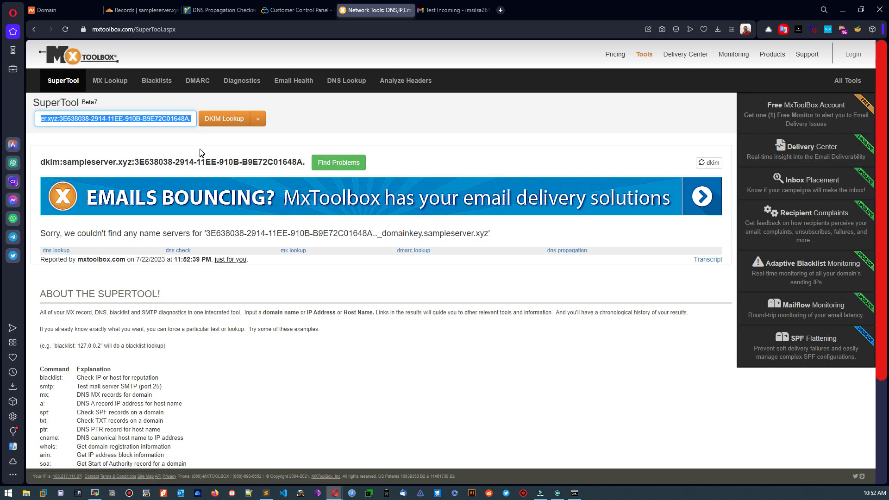
left_click(190, 119)
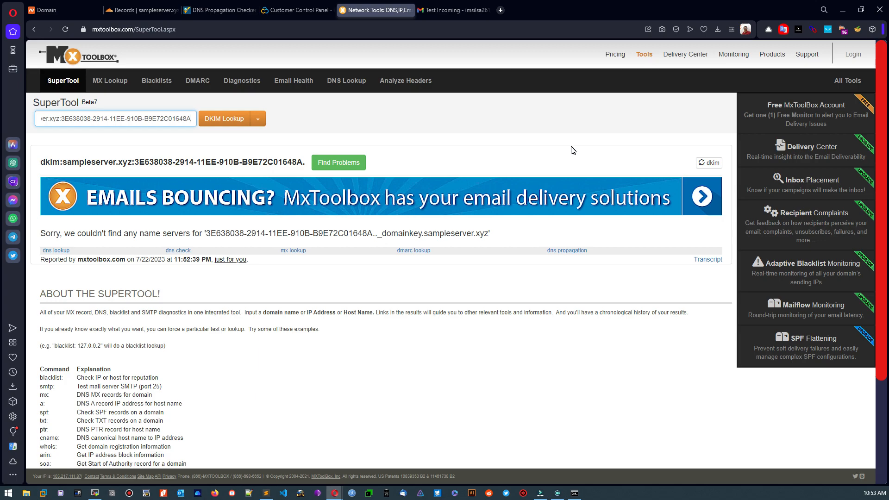
left_click(219, 121)
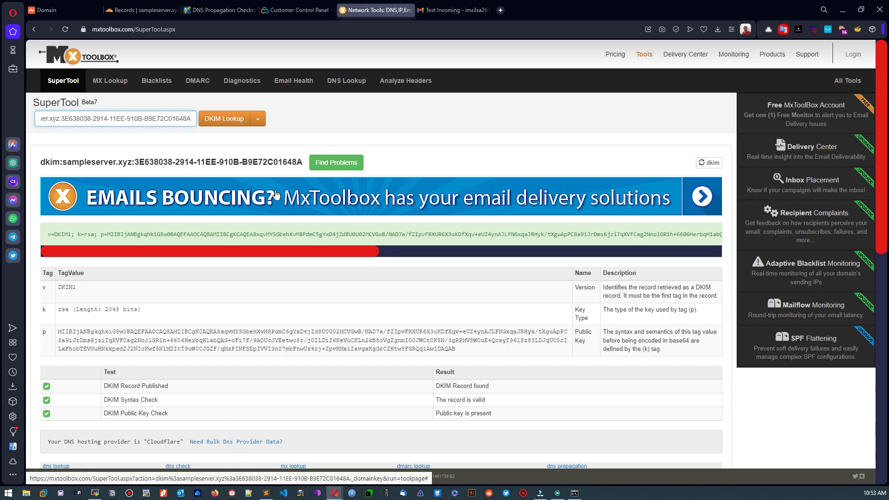
Return to the Cloudflare DNS records of sampleserver.xyz and start a new record of type TXT.
left_click(124, 7)
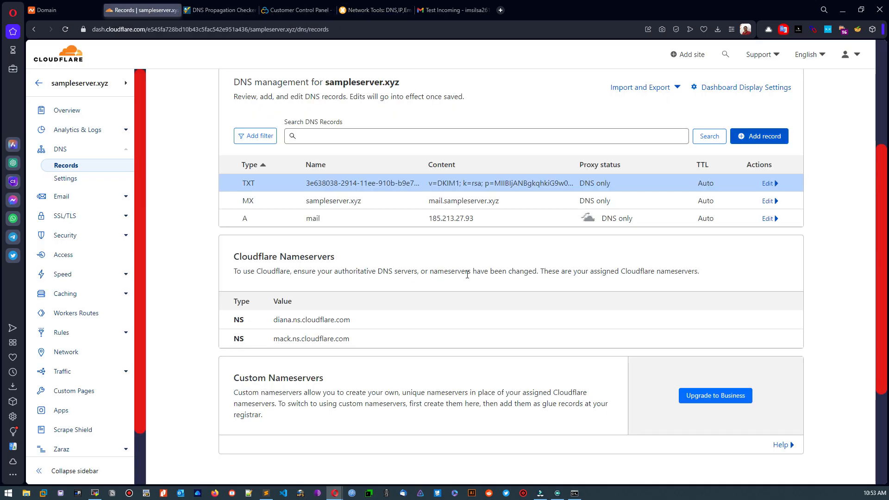
left_click(760, 137)
left_click(285, 197)
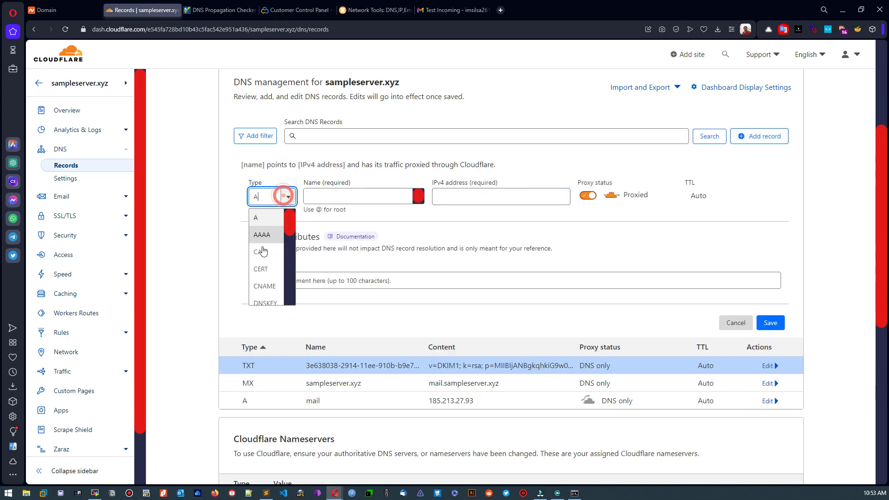
scroll(264, 260, "down", 2)
scroll(266, 268, "down", 3)
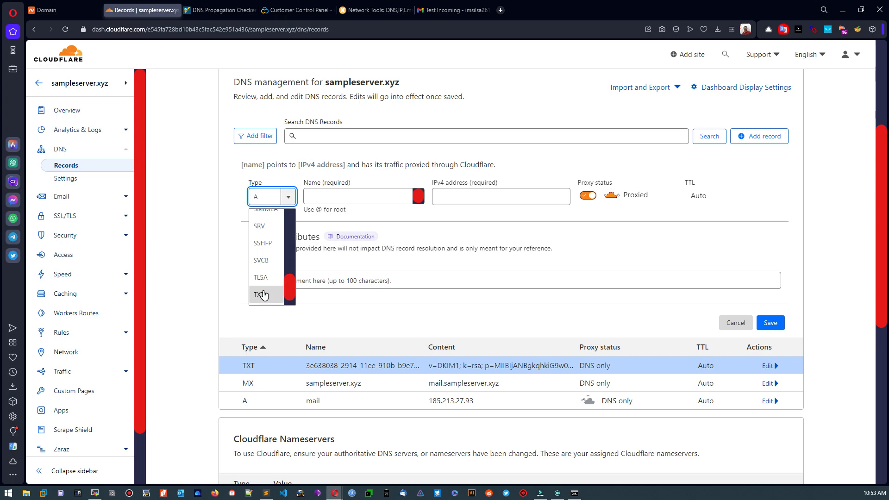
left_click(263, 297)
left_click(372, 192)
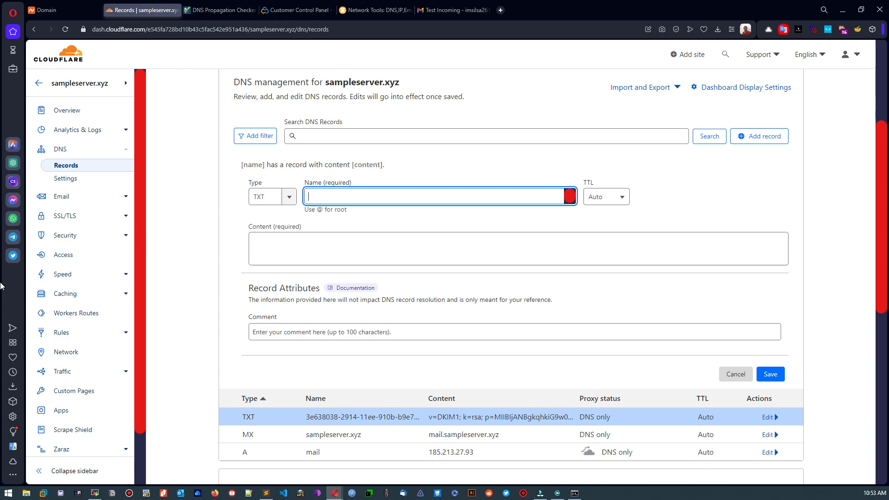
left_click(1, 156)
type("sampl")
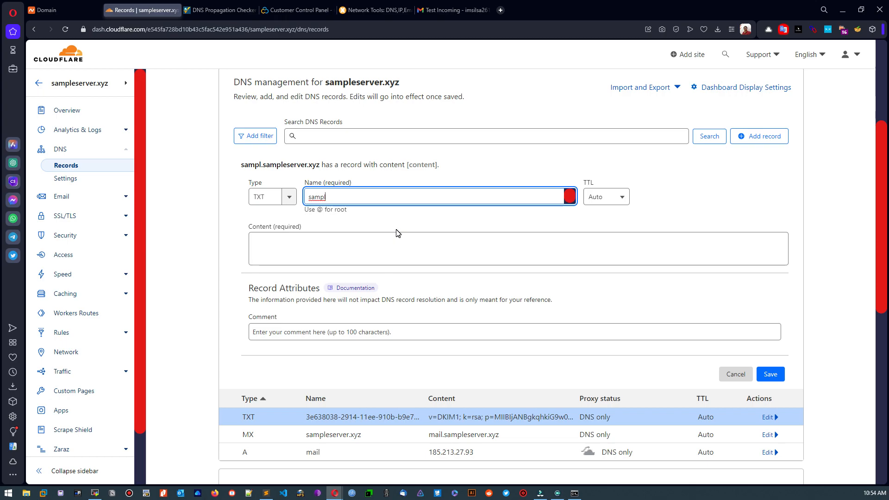
key("BackSpace")
key("BackSpace")
key("BackSpace")
key("BackSpace")
key("BackSpace")
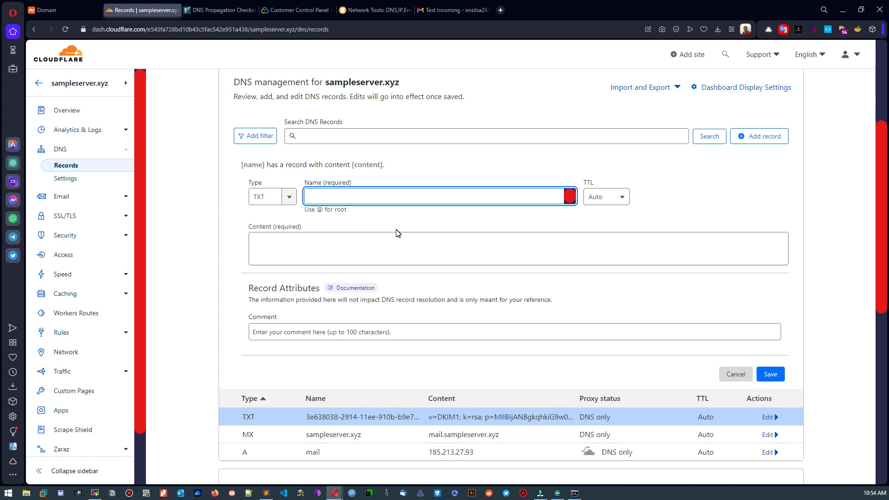
Name the new TXT record _dmarc.sampleserver.xyz.
type("_")
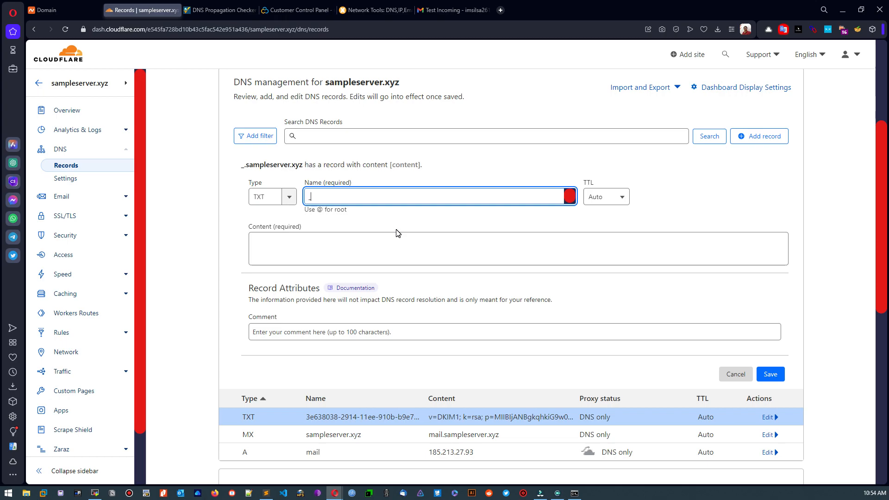
type("dmarc")
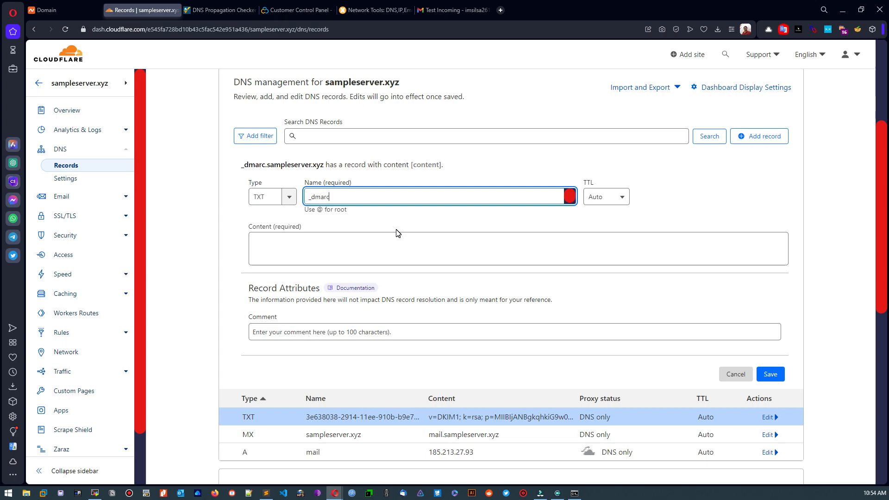
type(".")
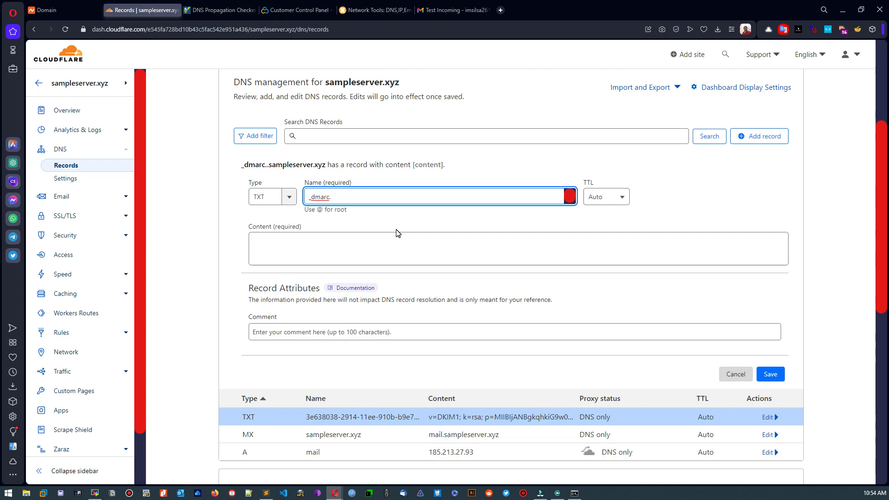
type("sampl")
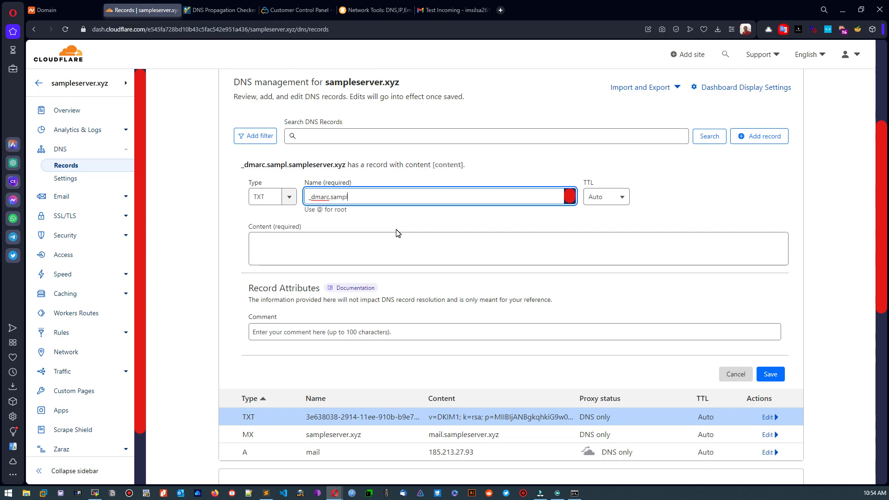
type("eserver.xyz")
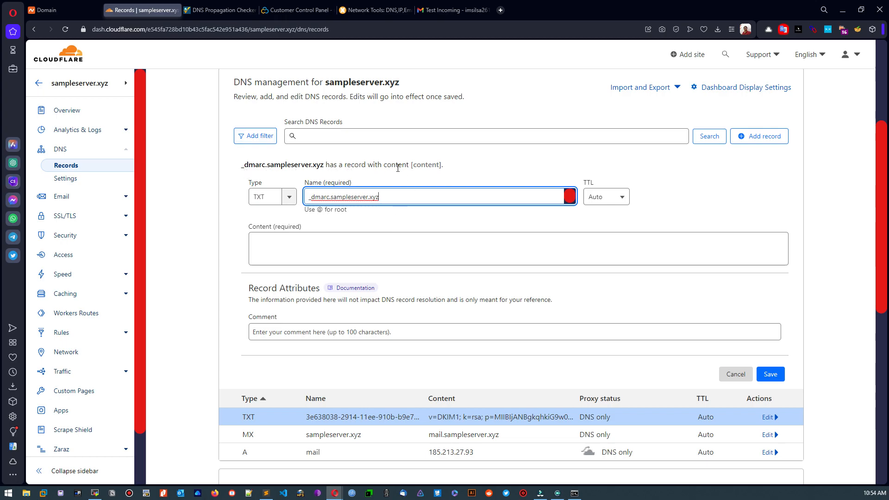
Begin the TXT record's content with the DMARC version and policy "v=DMARC1; p=quarantine,".
left_click(317, 248)
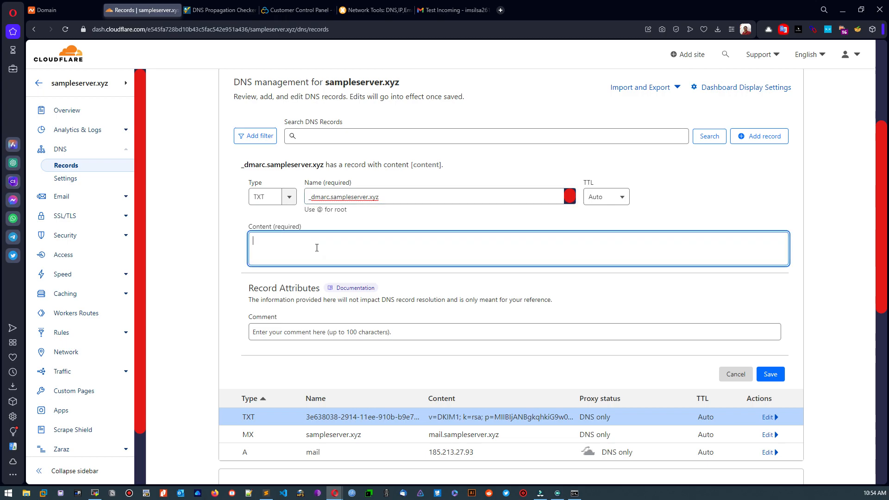
type("v=DMARC1; p")
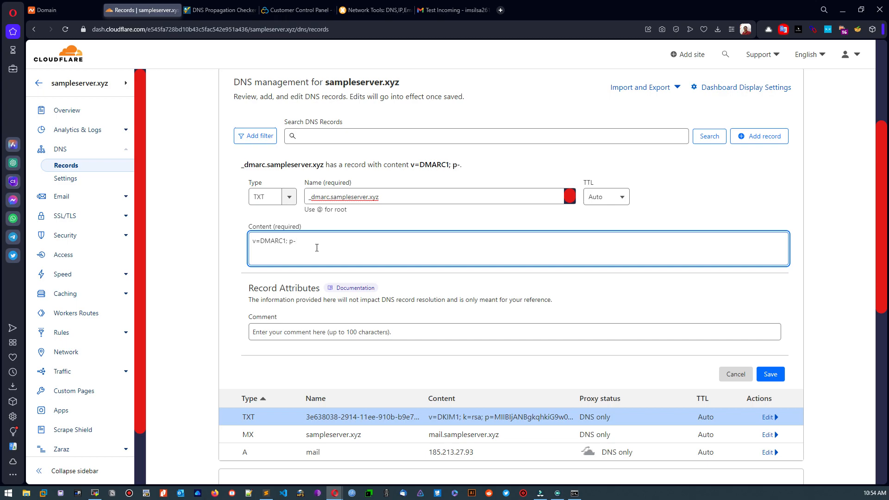
type("=")
type("quarantine,")
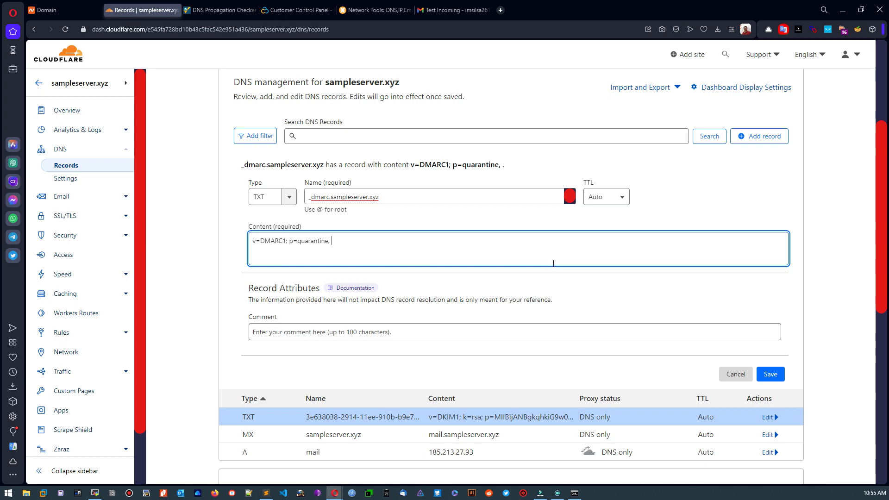
Append a rua tag with a mailto link to the domain's DMARC mailbox, separating it from the policy with a semicolon.
type("rua")
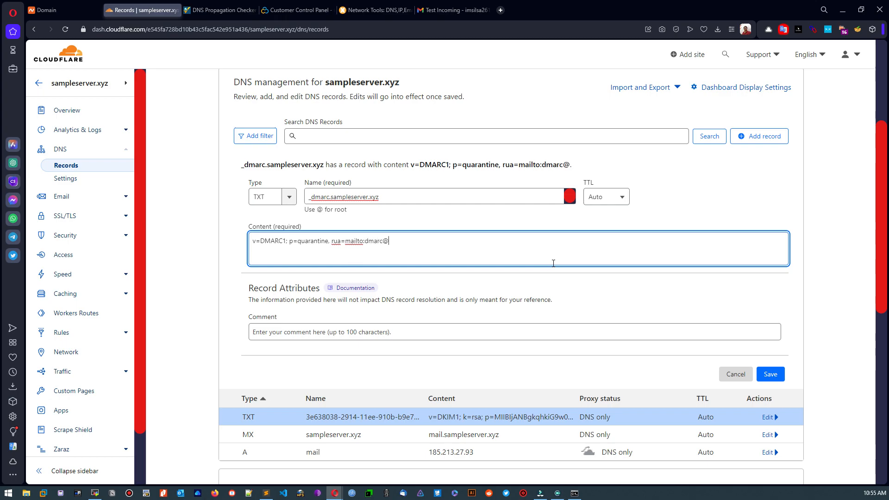
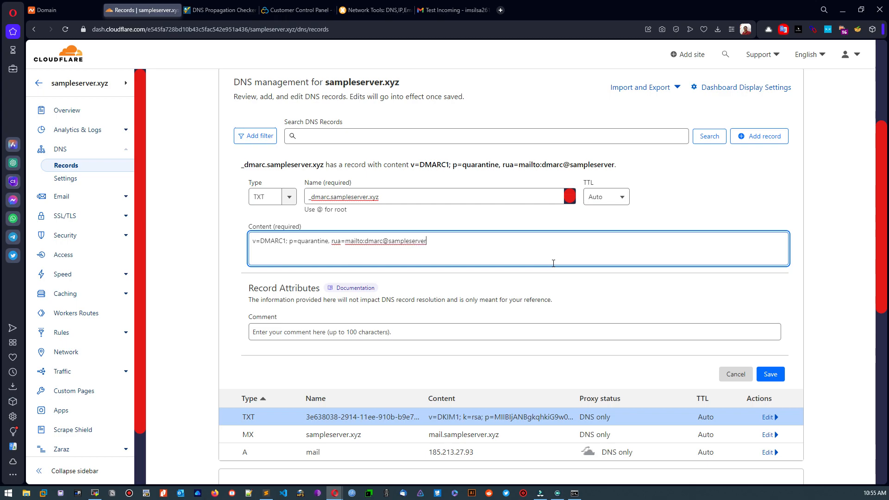
type("; ruf")
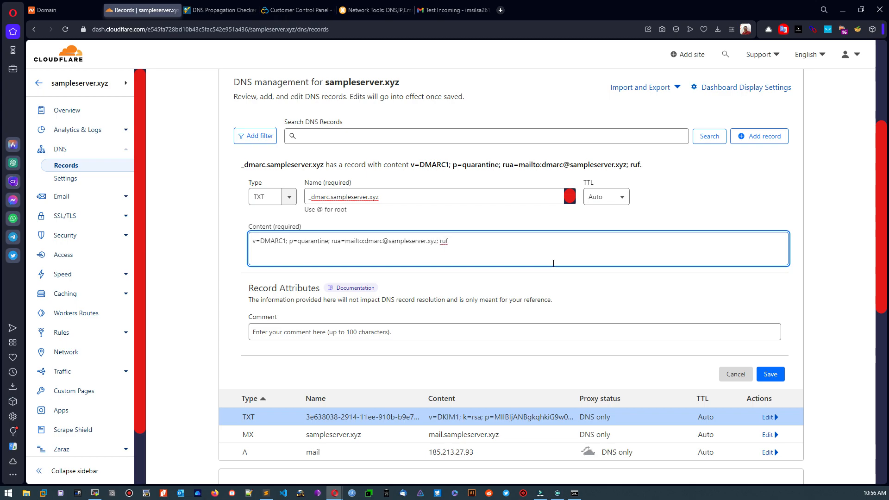
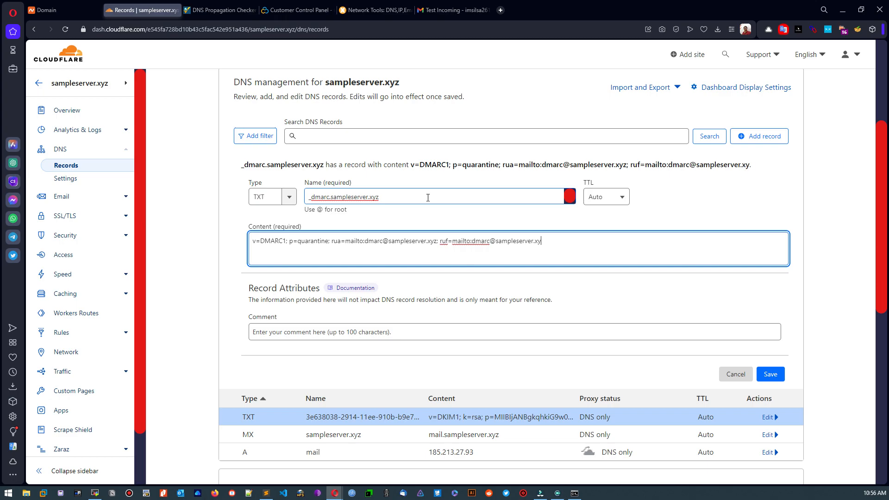
type("; f")
Append the tag "f0=1" to the DMARC record's content, with semicolons separating it from the neighbouring tags.
type("0=1")
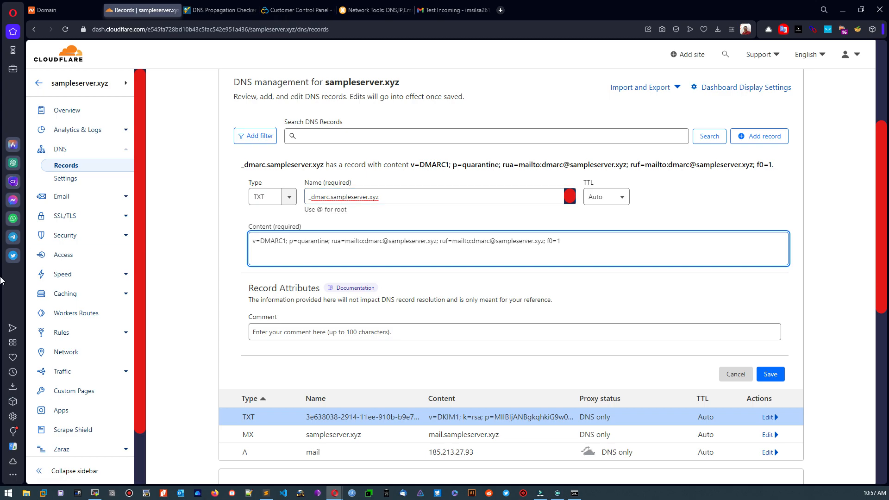
left_click(2, 144)
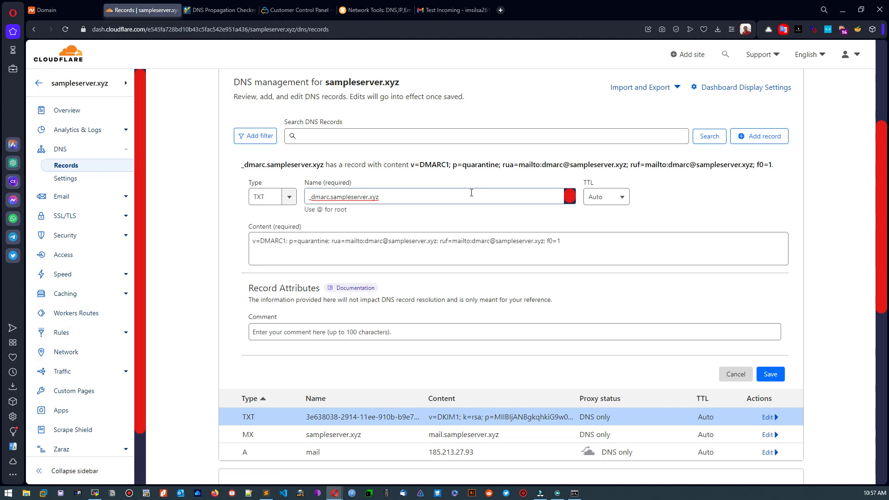
left_click(569, 241)
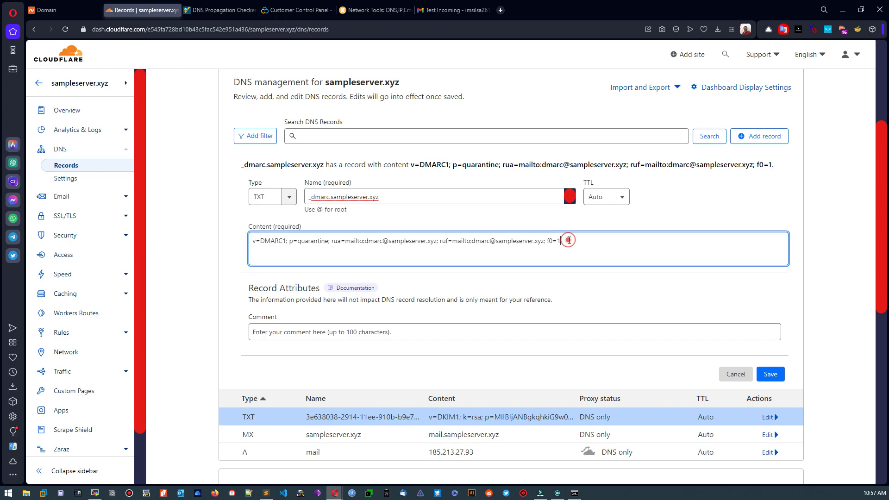
type(";")
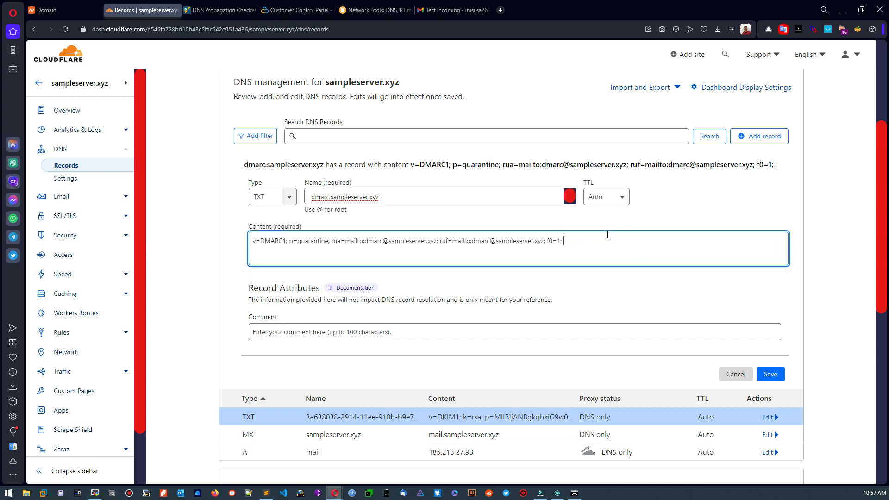
Append the percentage tag "pct=80;" to the end of the DMARC record's content.
left_click(1, 151)
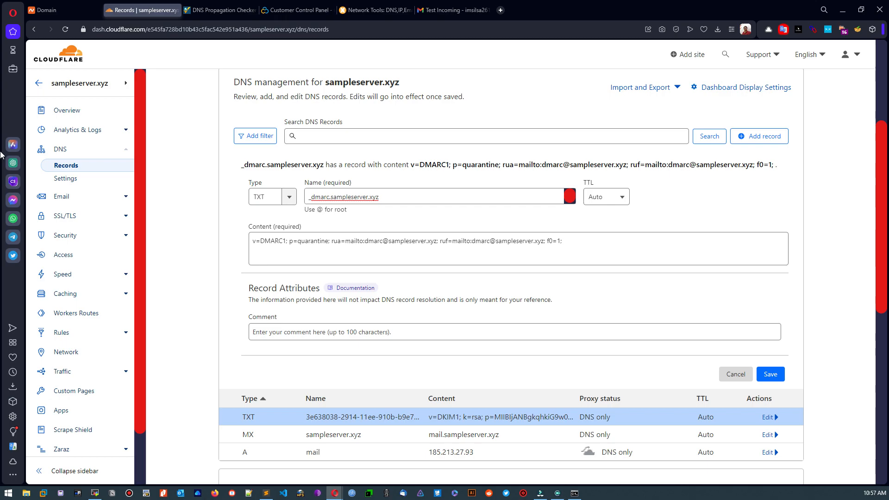
left_click(593, 245)
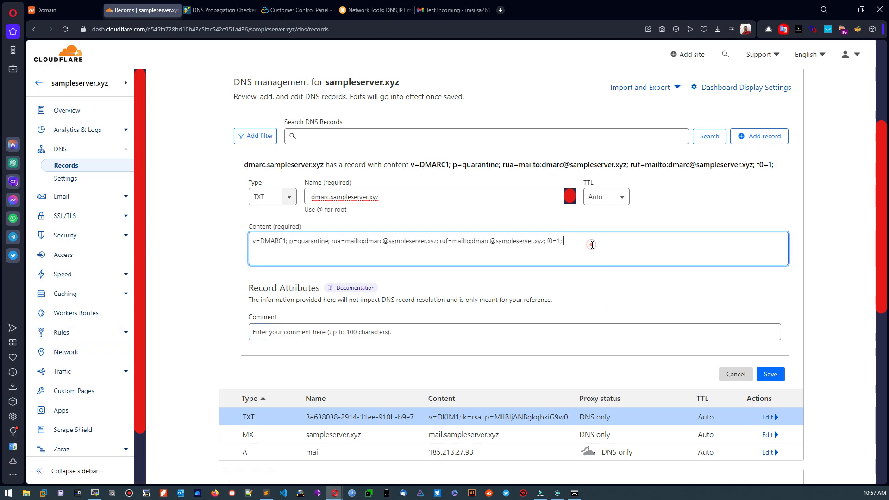
type("pct")
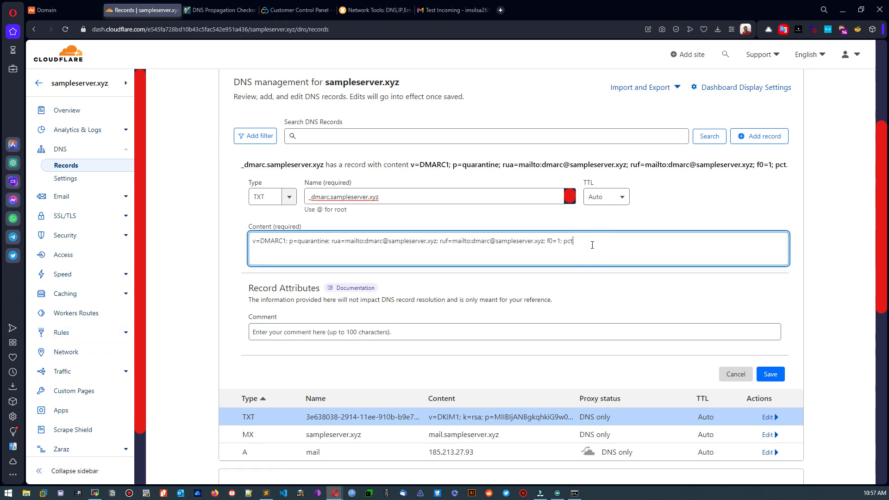
type("=80")
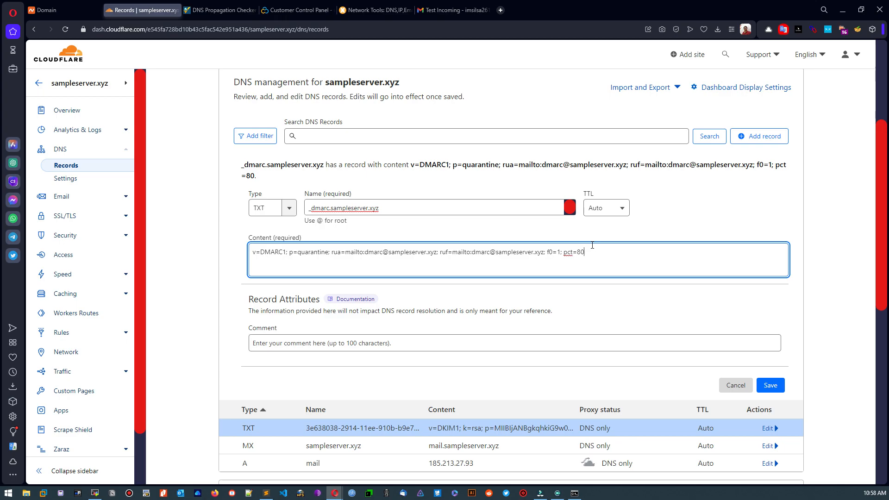
type(";")
Append the subdomain policy tag "sp=none;" to the end of the DMARC record's content.
left_click(0, 155)
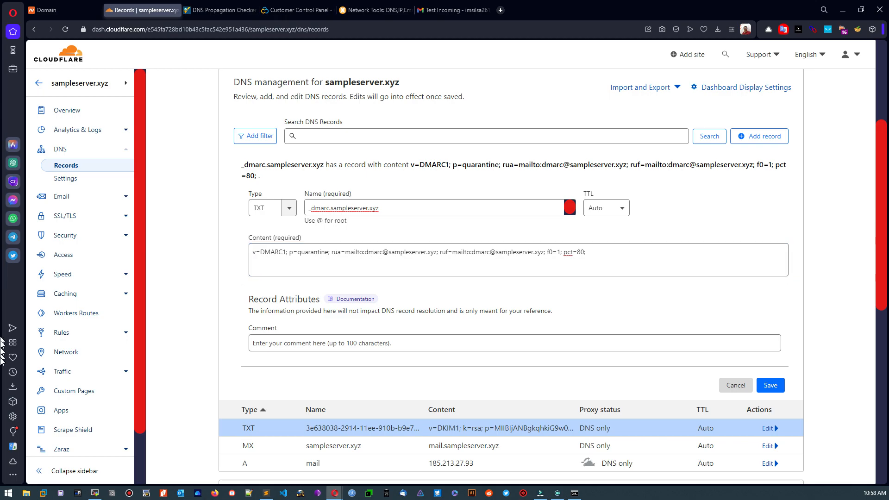
left_click(633, 259)
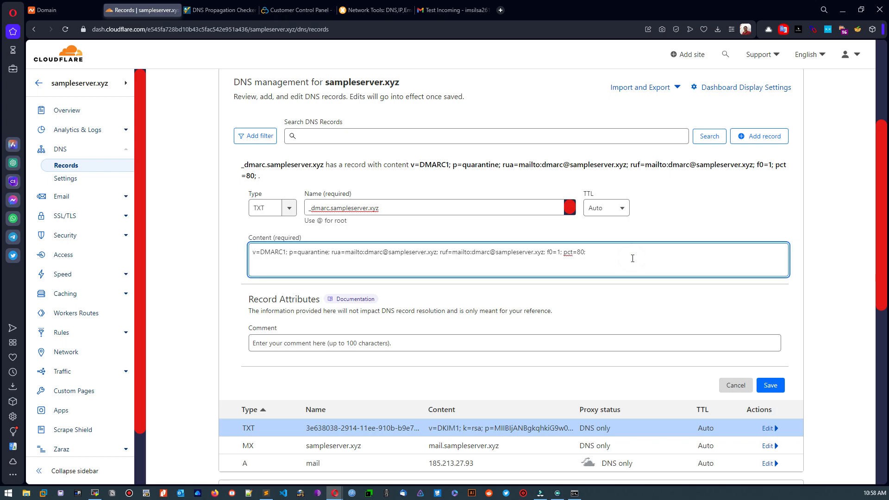
type("sp=noe;")
left_click(1, 154)
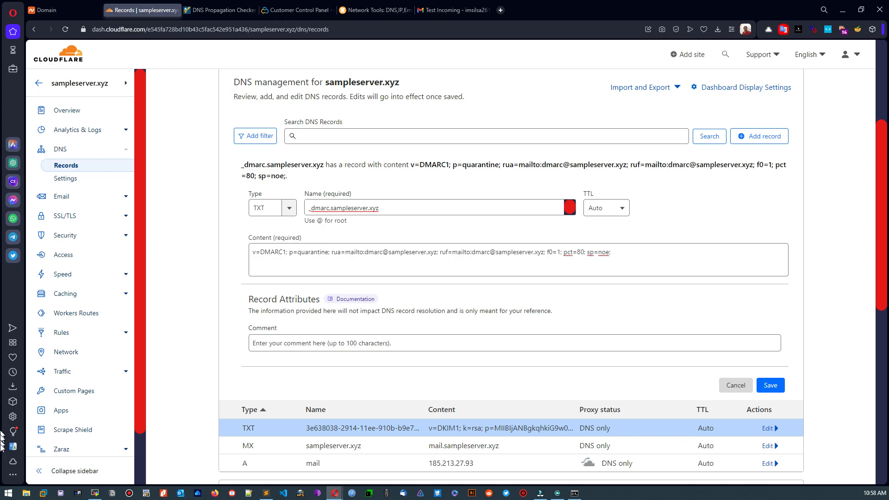
left_click(603, 253)
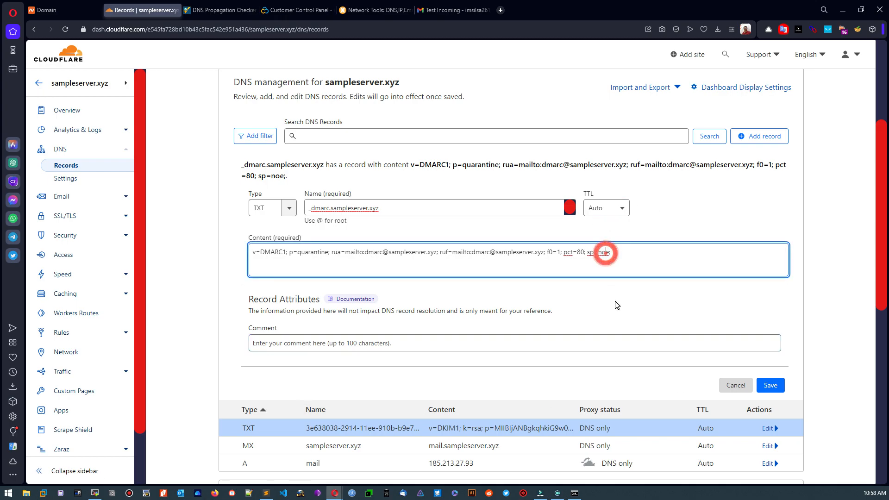
type("n")
left_click(628, 252)
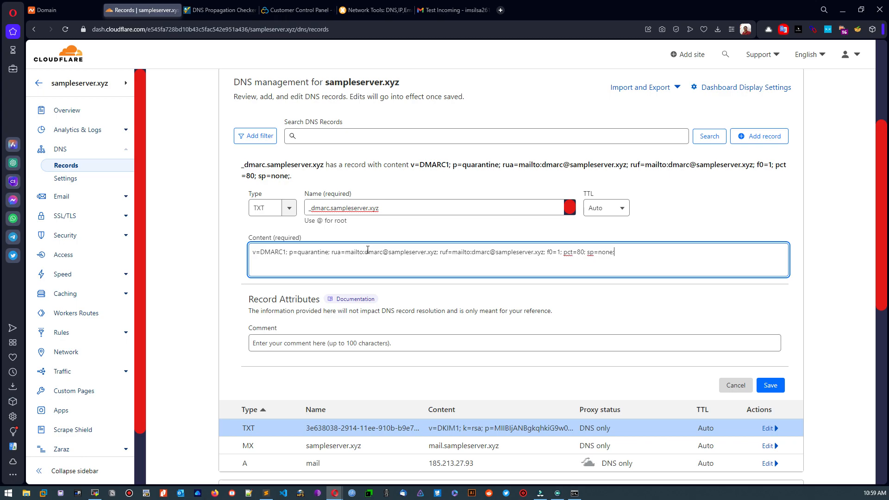
Switch to the mail server's terminal session and add several blank prompt lines below the DKIM output.
mouse_move(91, 495)
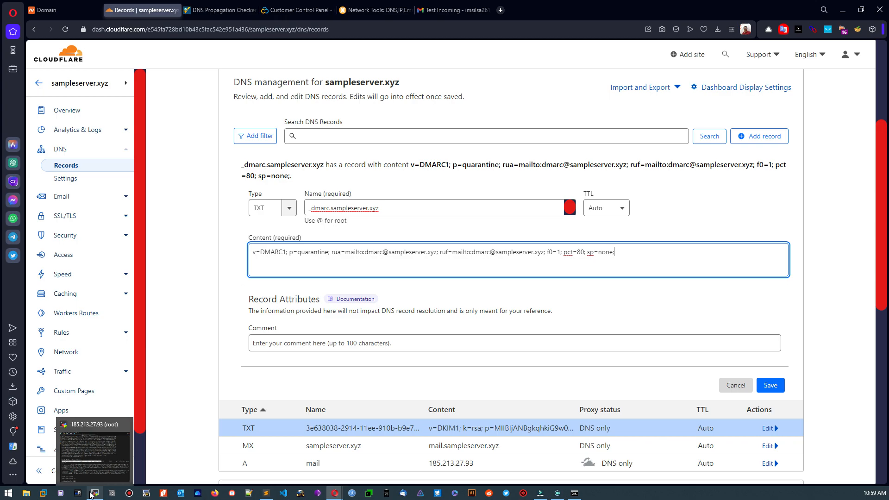
left_click(91, 494)
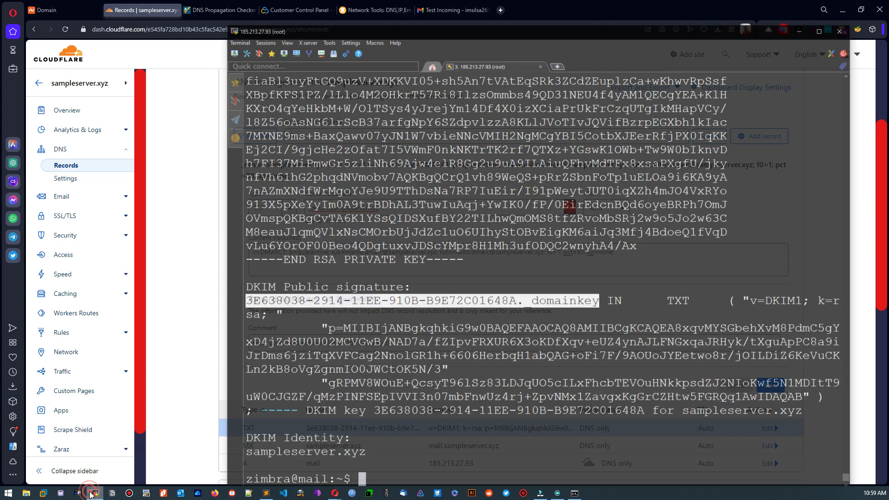
left_click(529, 242)
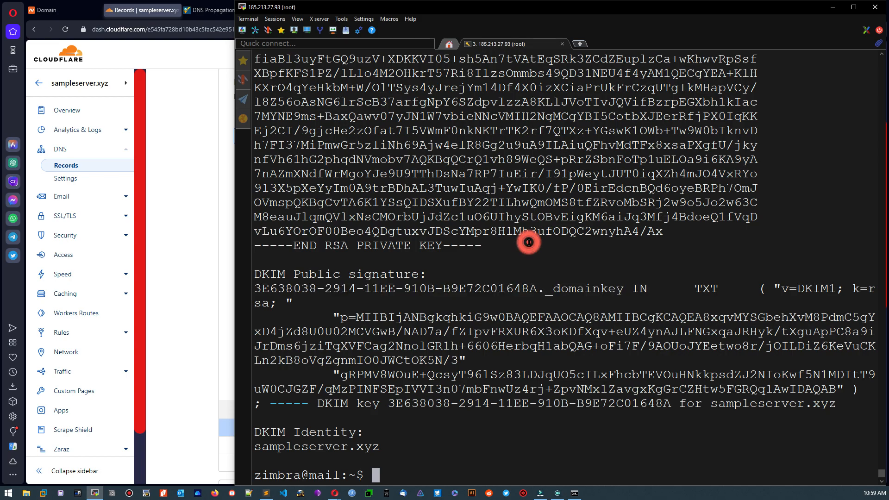
key("Return")
key("Return")
key("Return")
key("Return")
key("Return")
key("Return")
key("Return")
key("Return")
key("Return")
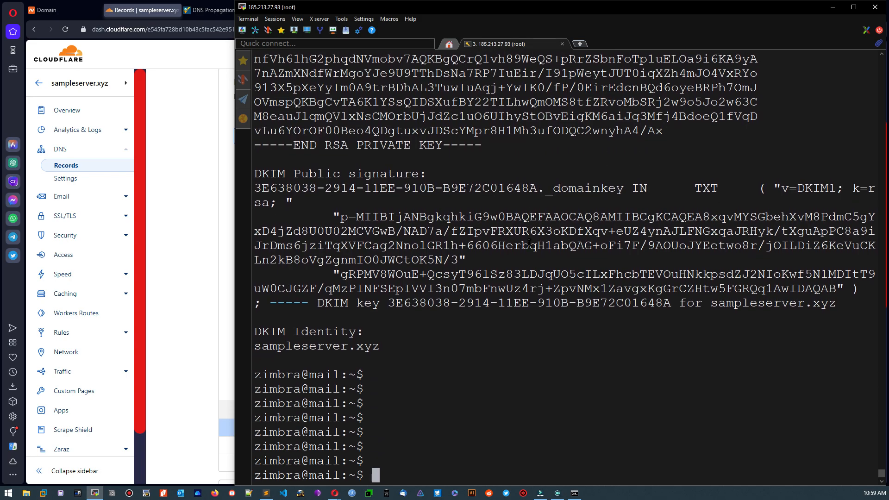
Create the domain's DMARC mailbox account with "zmprov ca", supplying its address and password, and minimize the terminal.
type("zmprov ")
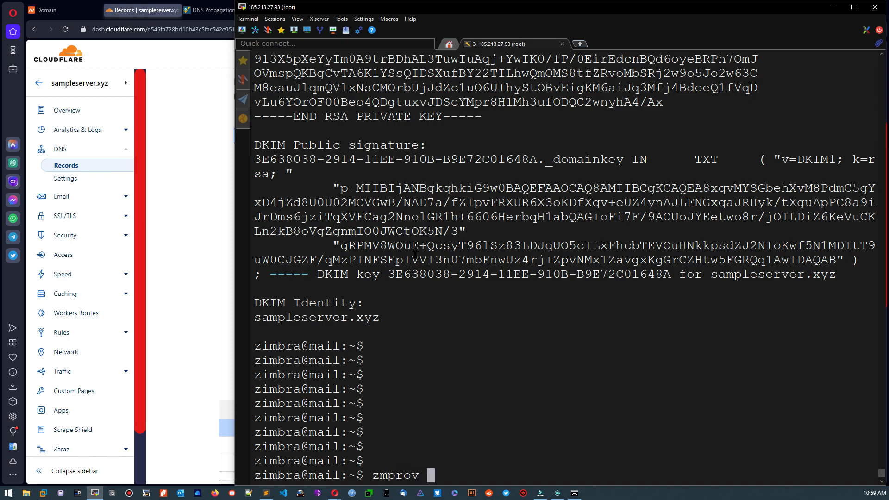
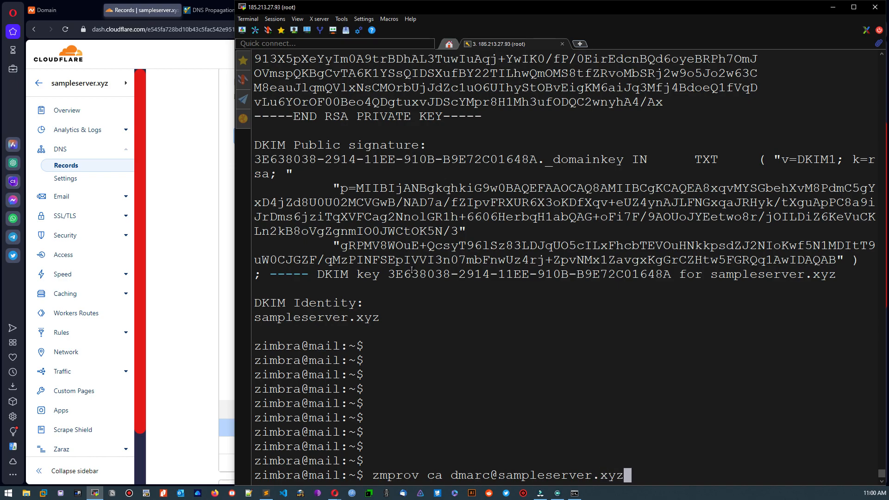
key("Return")
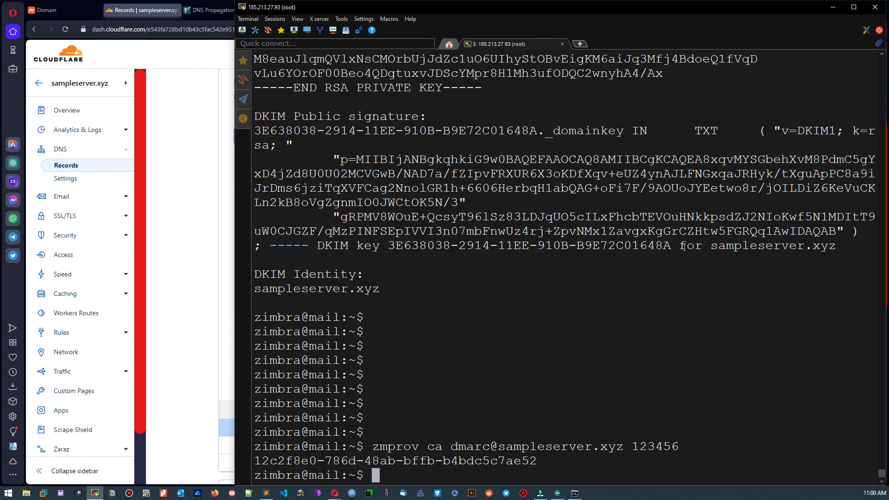
left_click(833, 7)
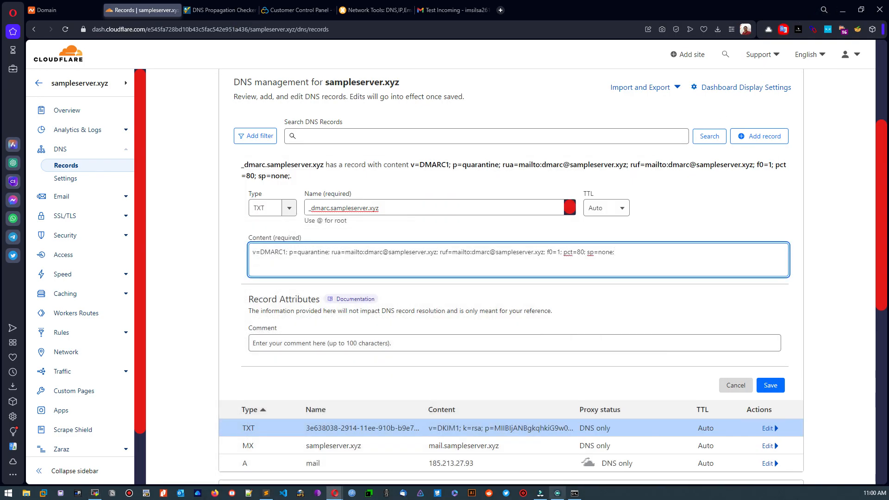
Repeat the PTR lookup for 185.213.27.93 in the nslookup command window and return to the browser.
left_click(581, 498)
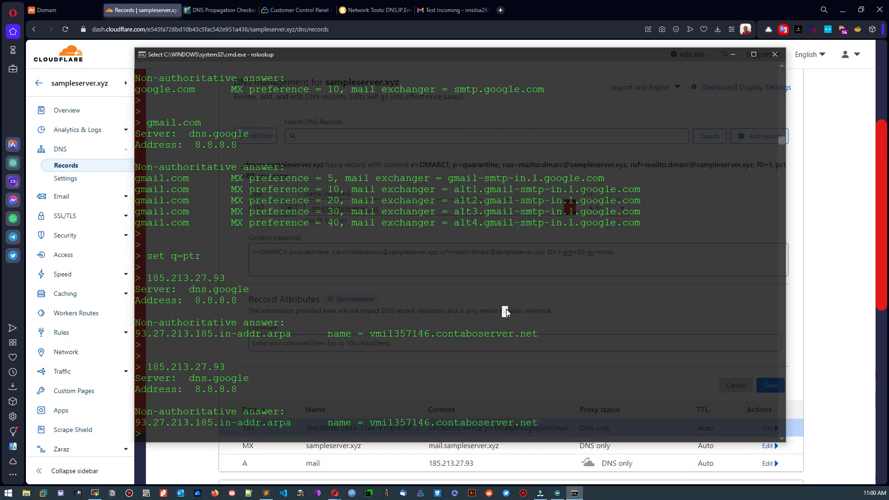
key("Up")
key("Return")
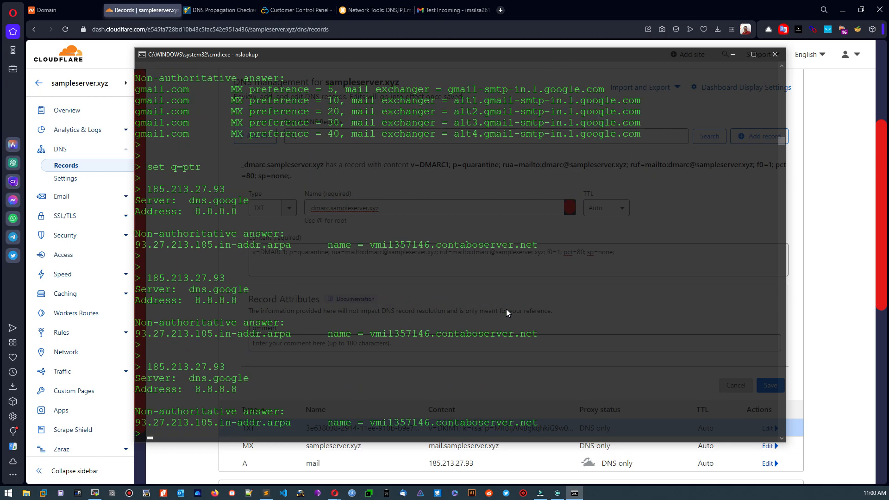
key("Up")
key("Return")
key("Up")
key("Up")
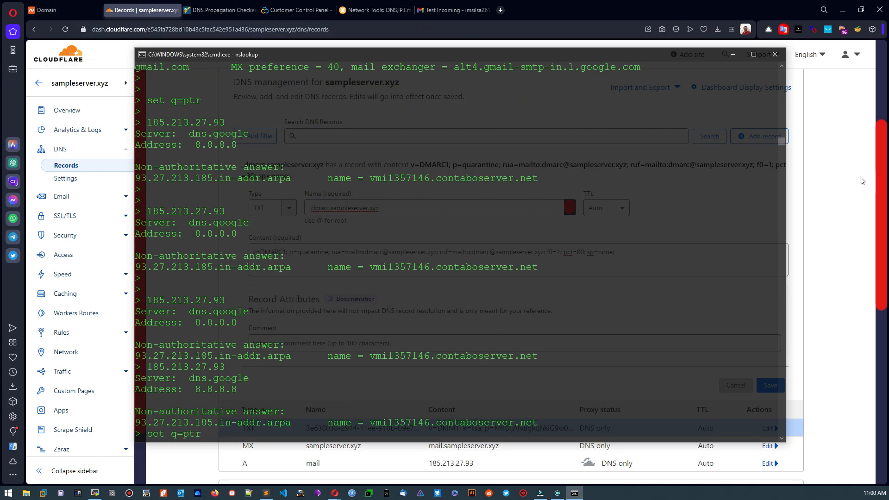
left_click(847, 174)
left_click(769, 277)
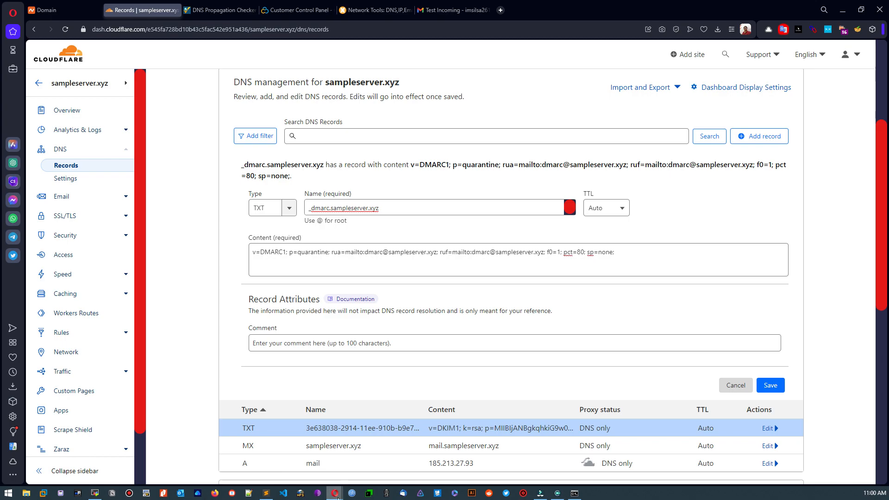
Switch to the Zimbra webmail window and start a new message addressed to the Gmail test contact.
mouse_move(335, 493)
left_click(476, 459)
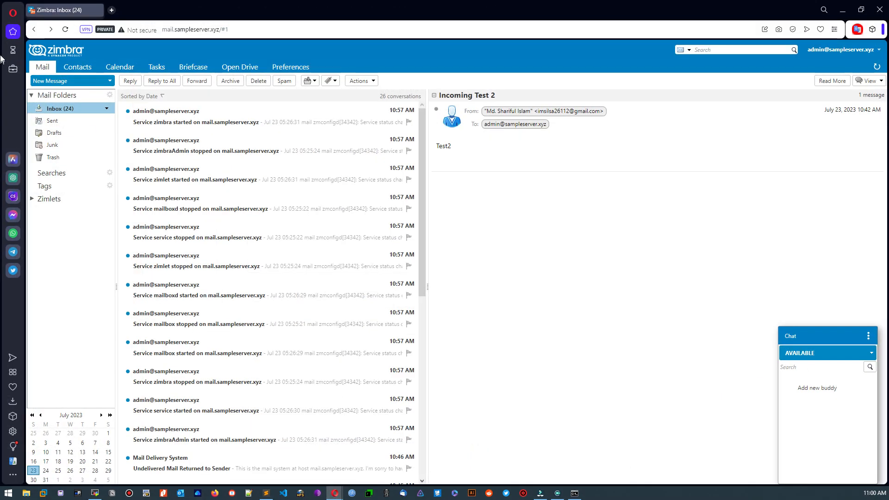
left_click(93, 83)
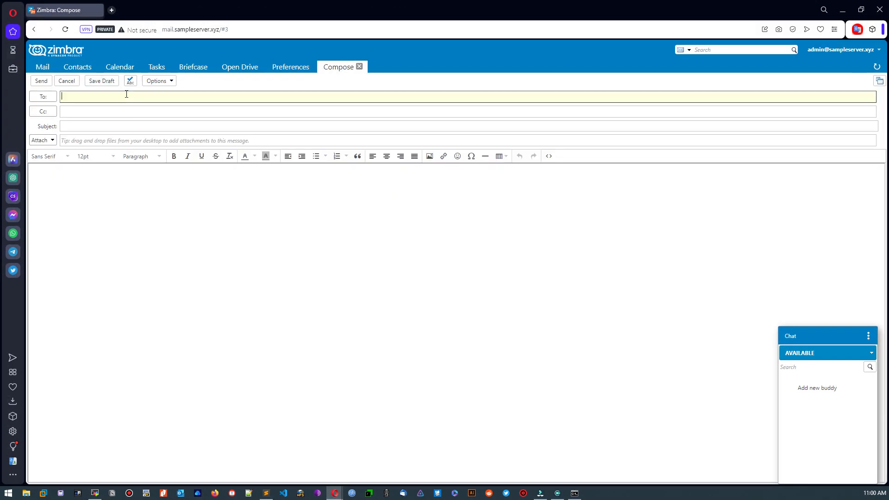
type("imsi")
left_click(139, 107)
Enter "Test#02" as both the subject and the body of the new message.
left_click(111, 126)
type("Tes")
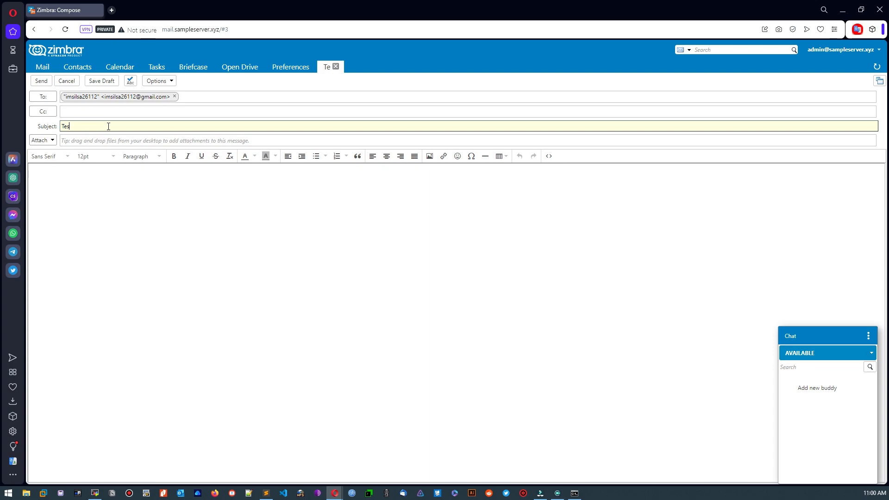
type("t#02")
left_click(108, 227)
type("Test#0")
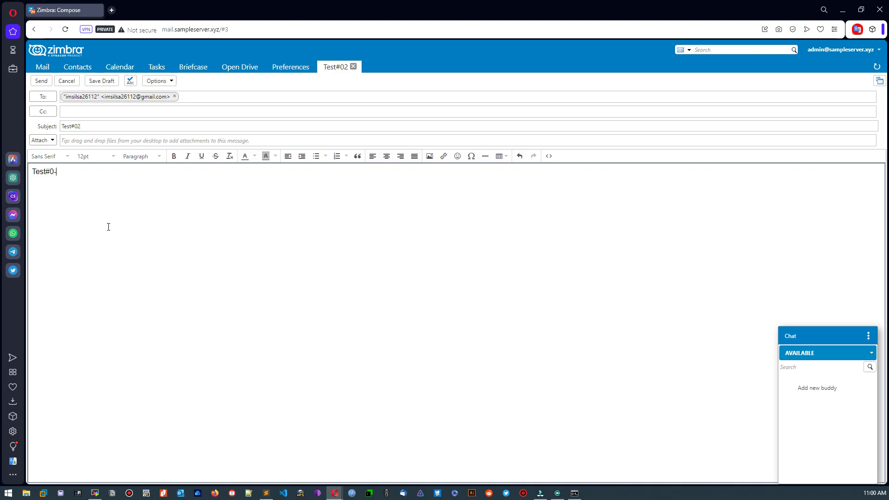
type("2")
Switch to the server terminal, clear its screen and follow the mail log with "tail -f /var/log/zimbra.log".
left_click(95, 494)
left_click(494, 357)
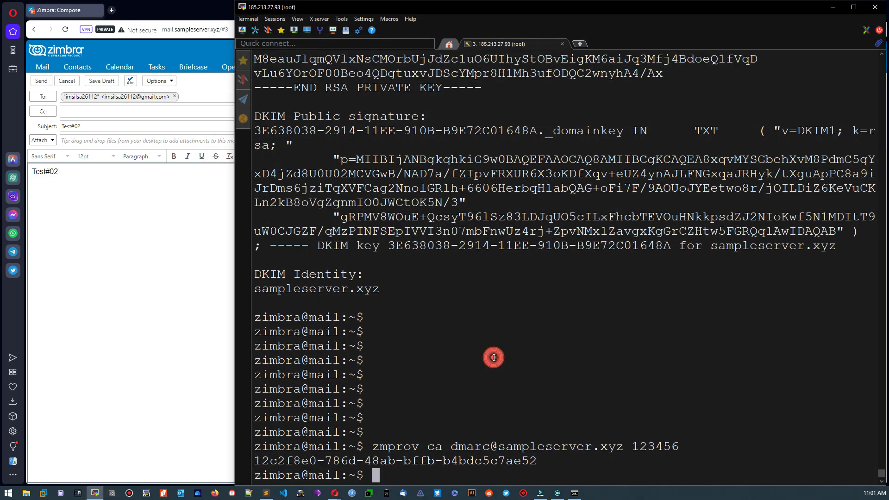
key("ctrl+l")
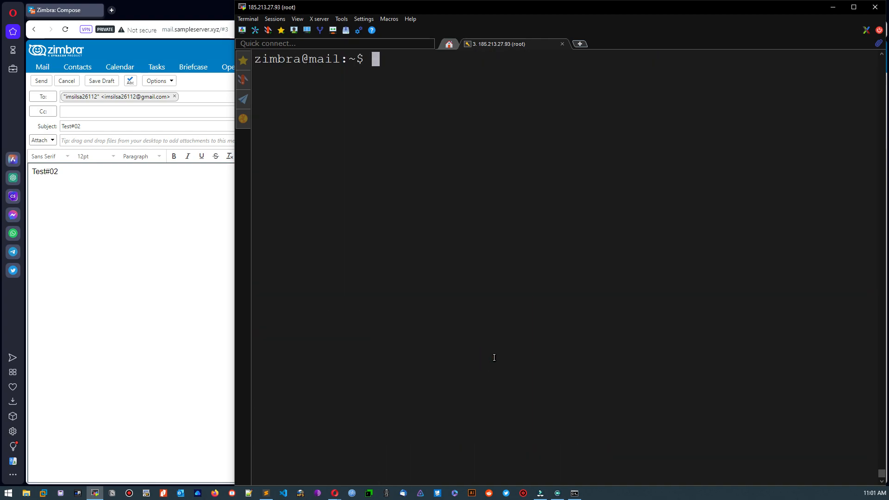
right_click(494, 358)
key("Up")
key("Up")
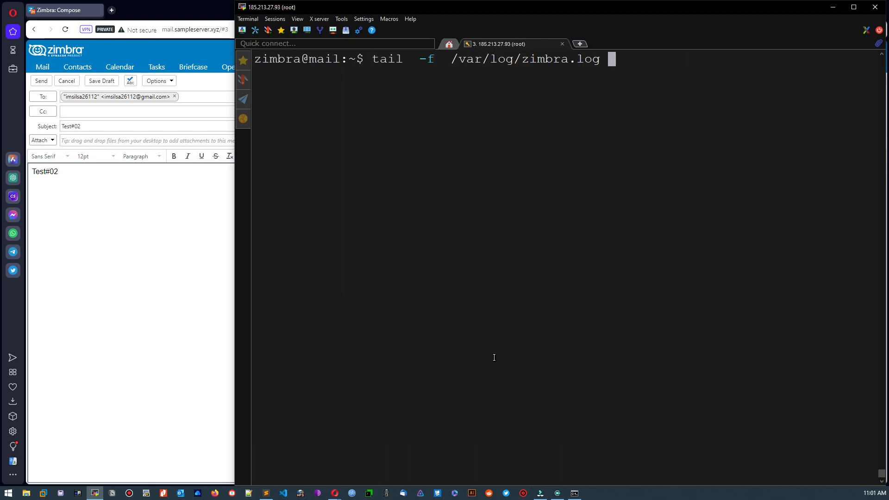
key("Return")
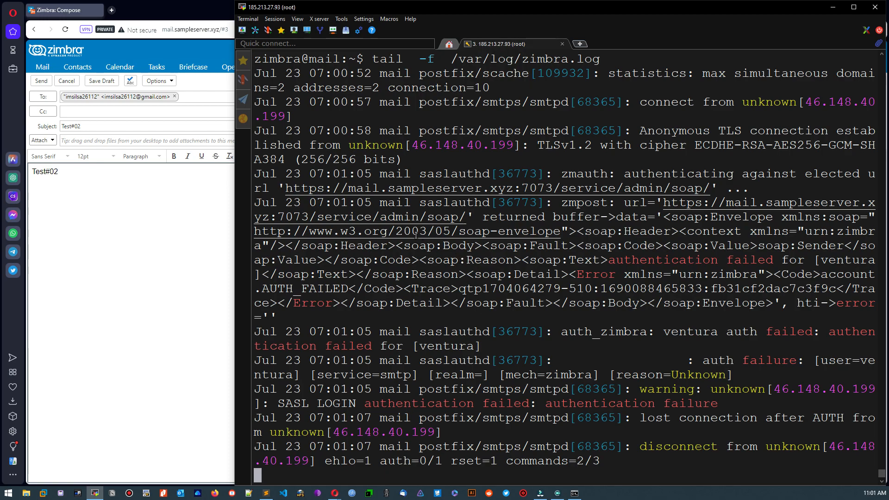
Send the Test#02 message, then return to the server terminal and stop following the mail log.
left_click(41, 81)
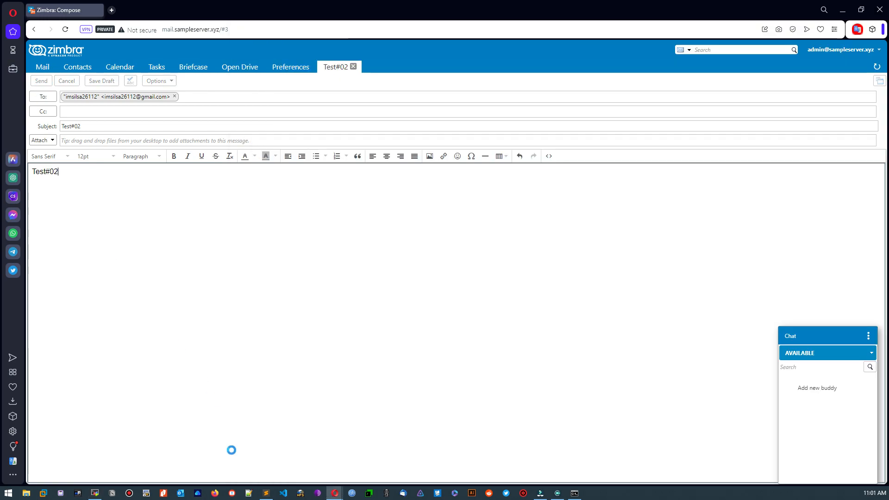
left_click(95, 493)
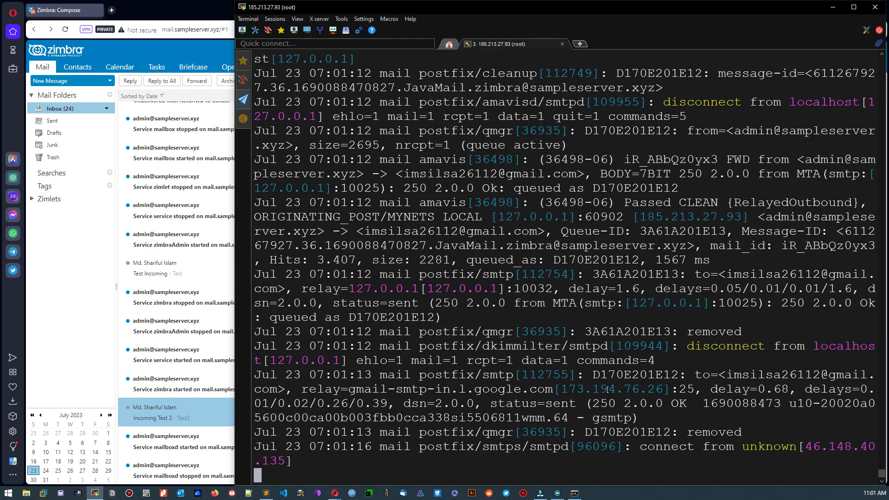
key("ctrl+c")
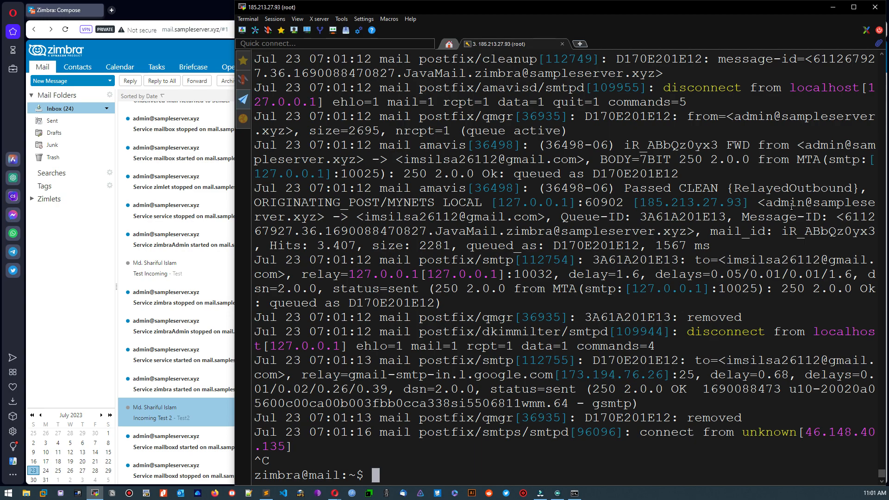
Examine the sender, Gmail recipient and relay host in the mail log entries for the sent message.
left_click_drag(759, 202, 867, 204)
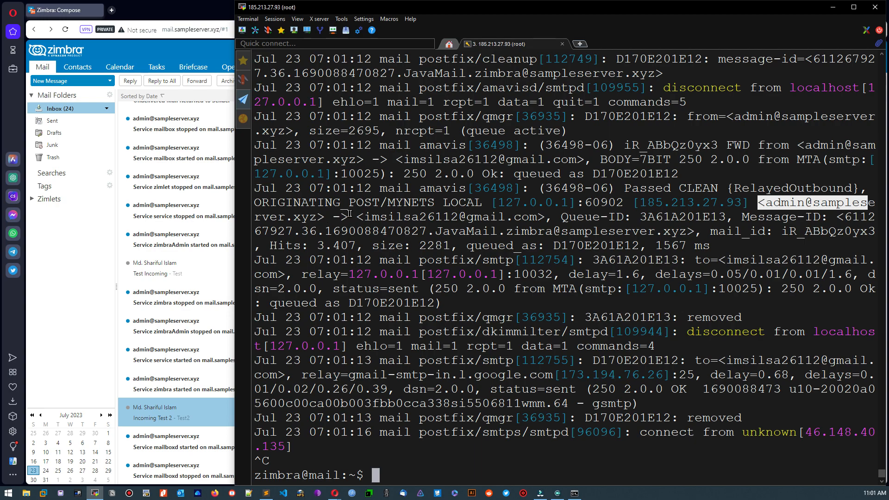
left_click_drag(365, 216, 545, 216)
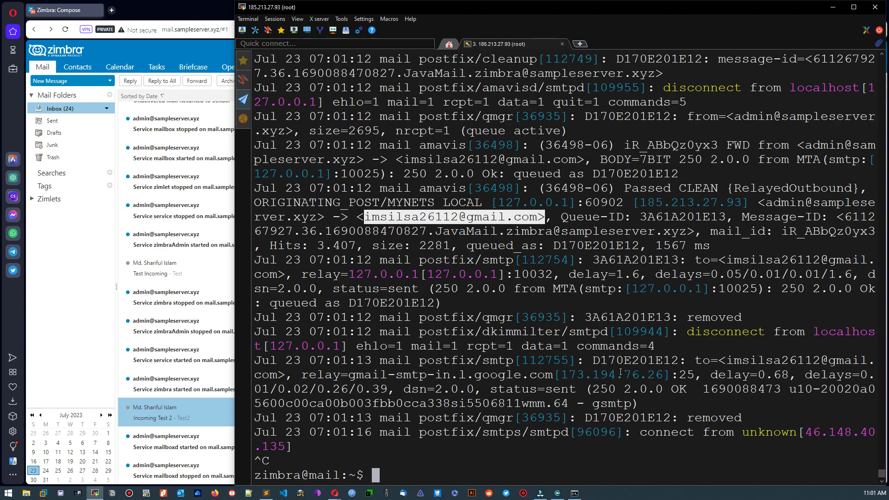
left_click_drag(726, 360, 868, 360)
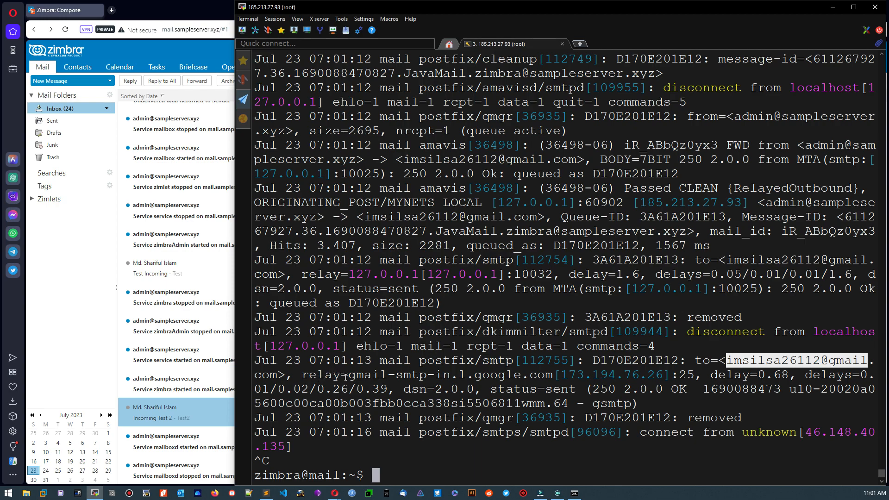
left_click_drag(350, 375, 557, 375)
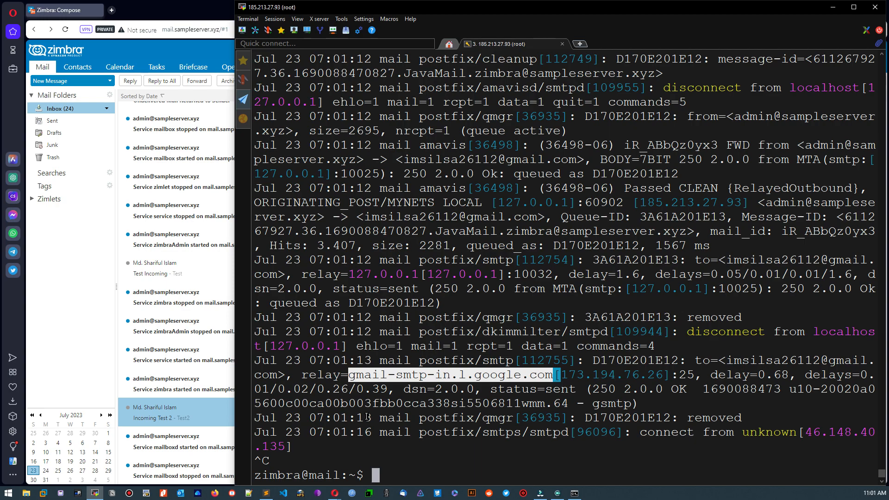
Switch to Gmail in the other Opera browser window and check the inbox for the test message.
left_click(332, 493)
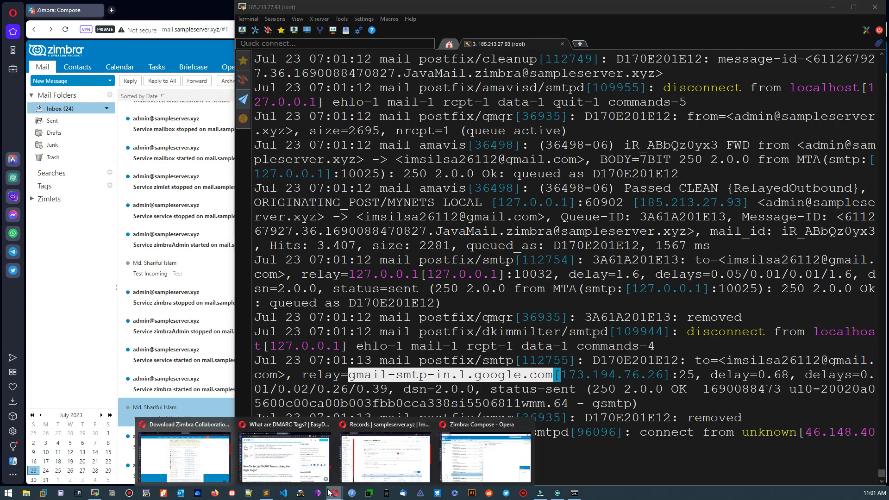
left_click(385, 463)
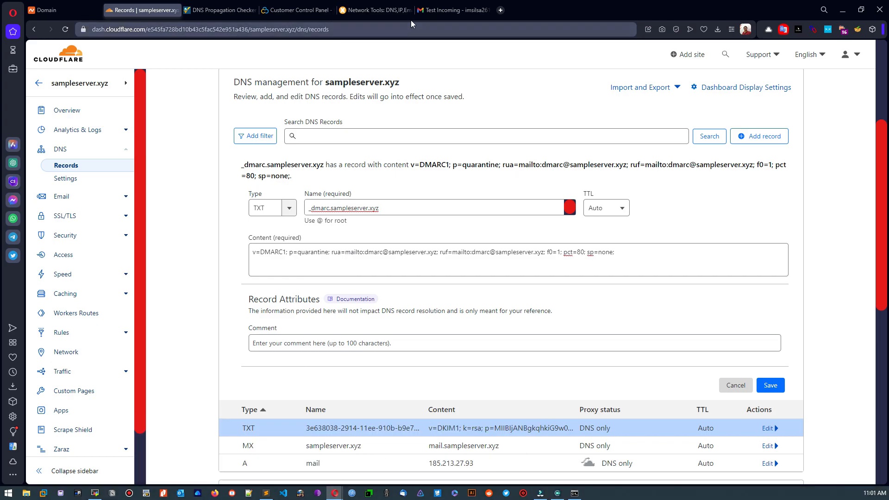
left_click(445, 10)
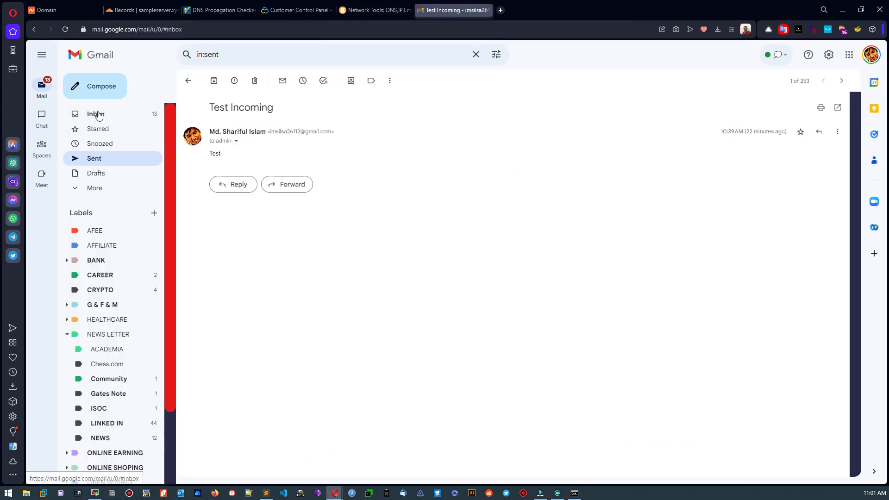
left_click(97, 115)
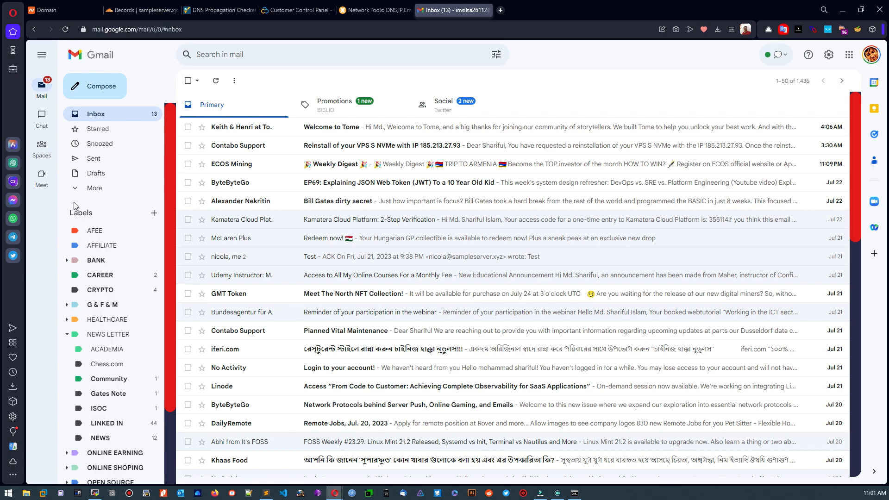
Reload Gmail, show the additional mail folders and open the Test#02 message in Spam.
left_click(93, 188)
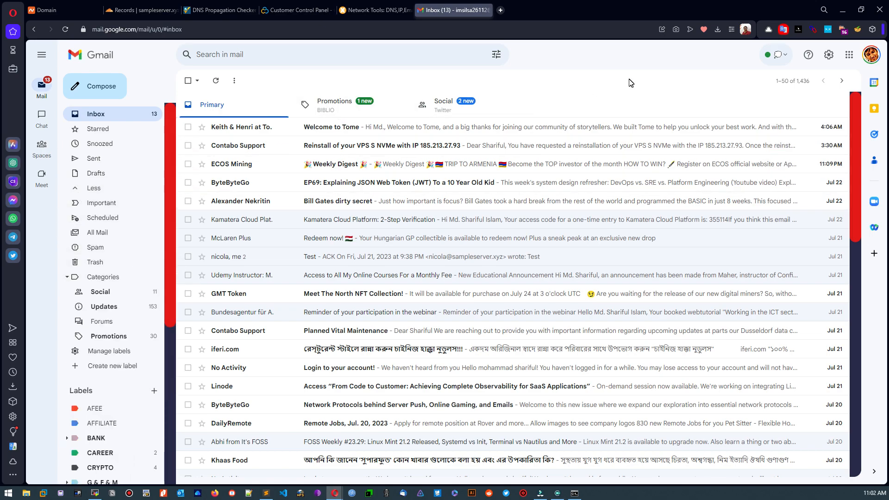
left_click(65, 29)
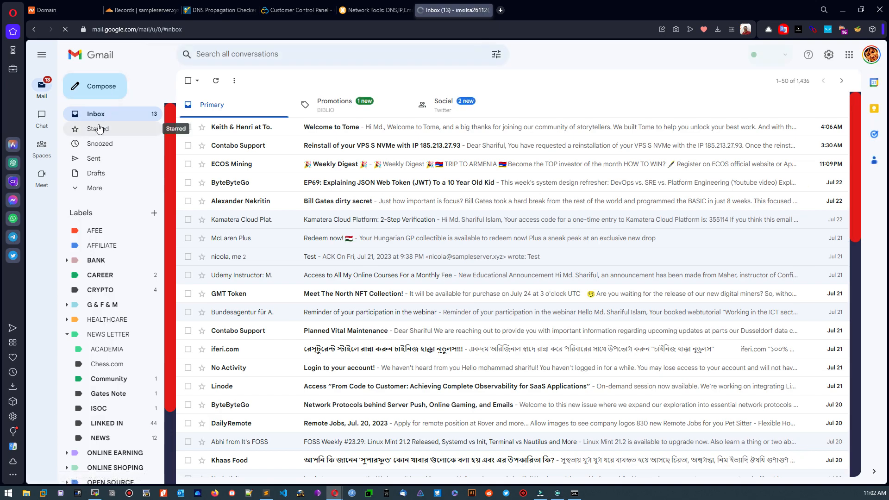
left_click(74, 190)
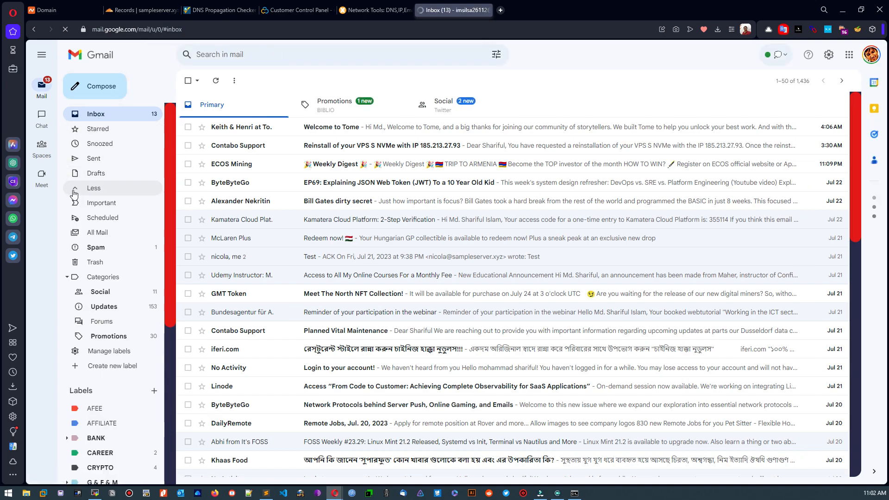
left_click(113, 254)
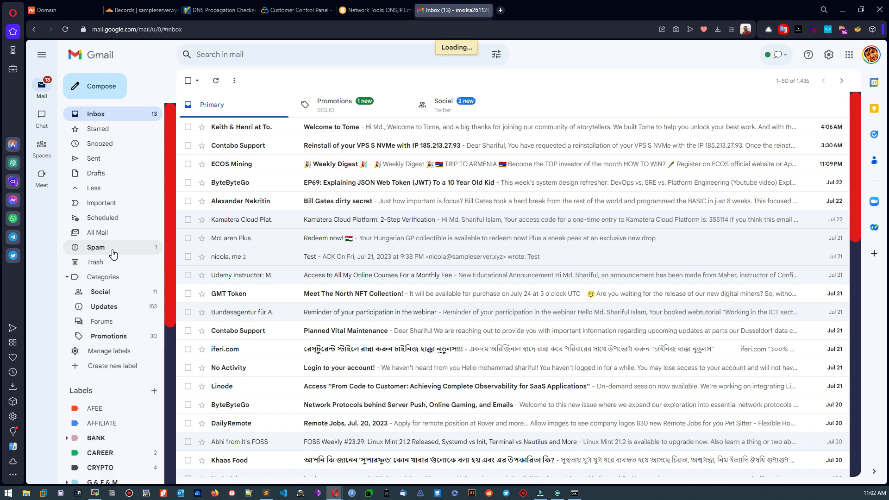
left_click(358, 153)
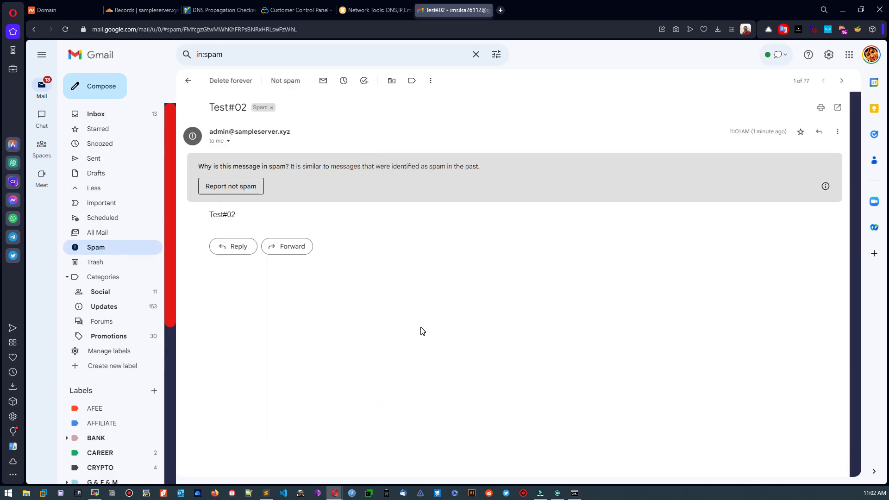
Show the original source of the Test#02 message and examine its DKIM and SPF authentication results.
left_click(837, 131)
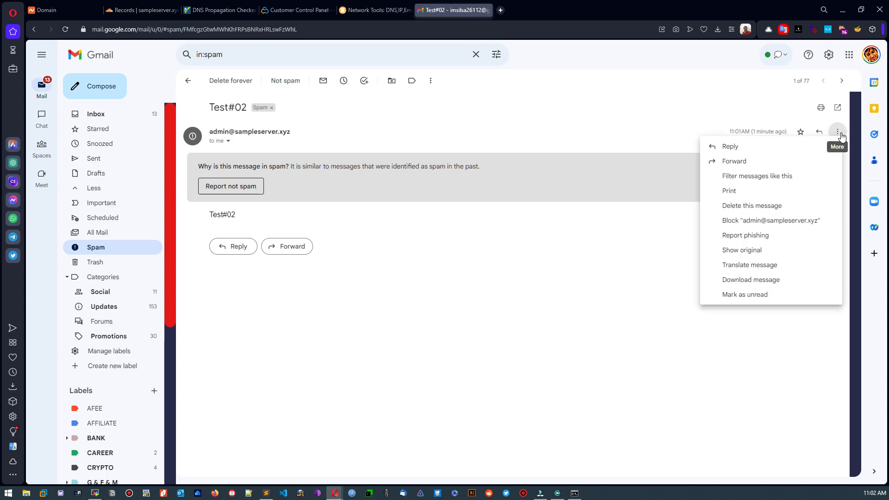
left_click(740, 250)
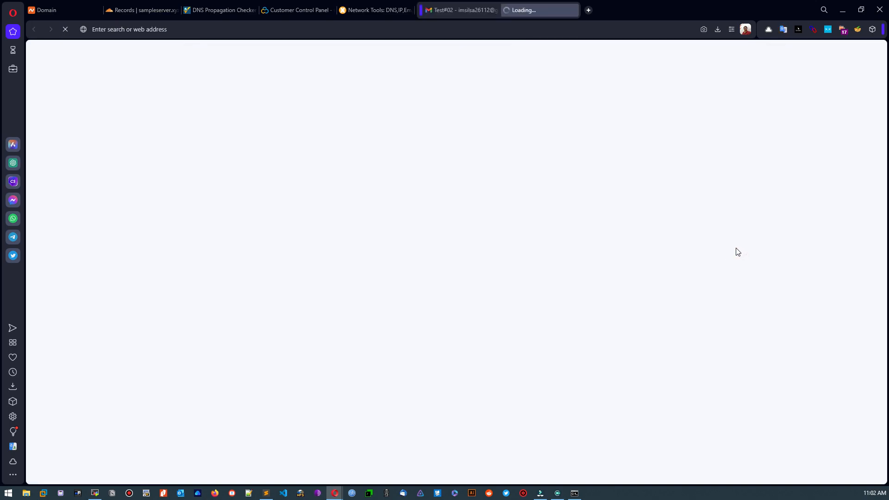
scroll(174, 284, "down", 5)
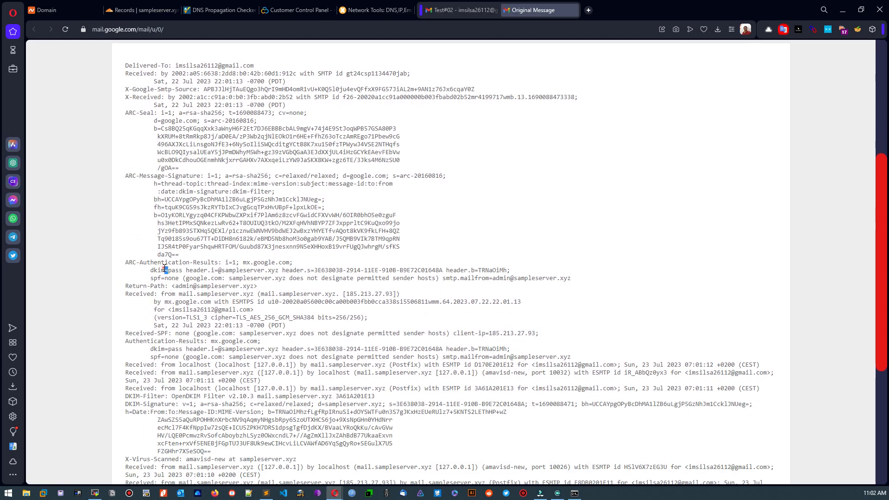
triple_click(165, 270)
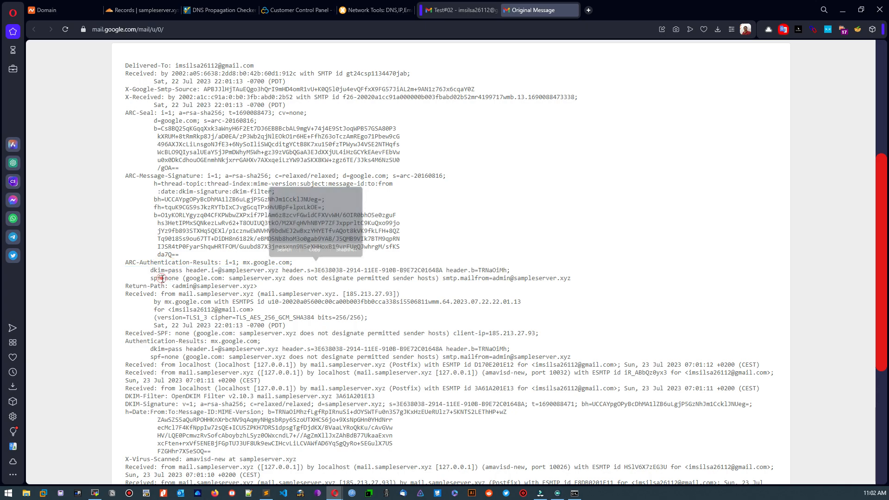
triple_click(165, 279)
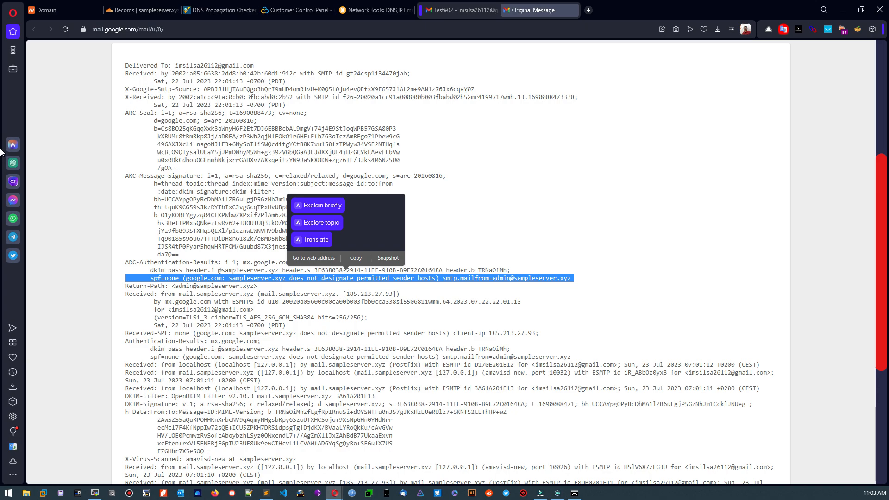
Return to the Cloudflare DNS records and save the pending _dmarc TXT record with its quarantine policy.
left_click(0, 150)
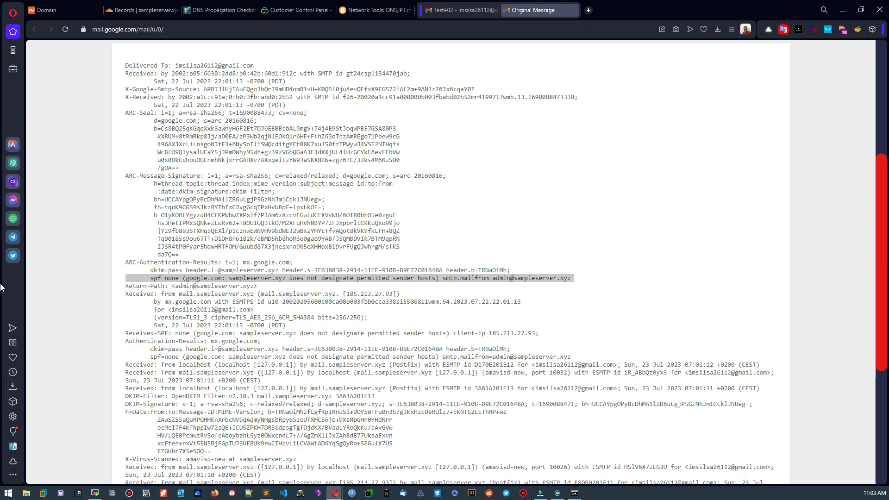
left_click(139, 10)
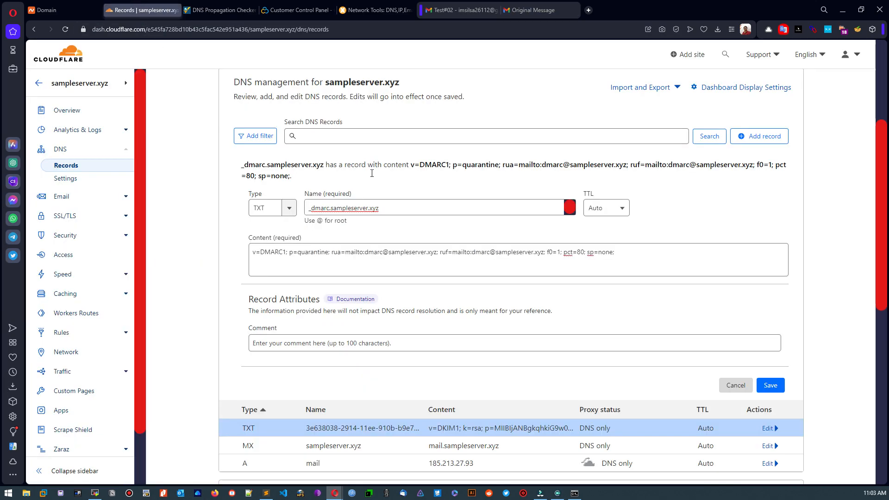
left_click(774, 386)
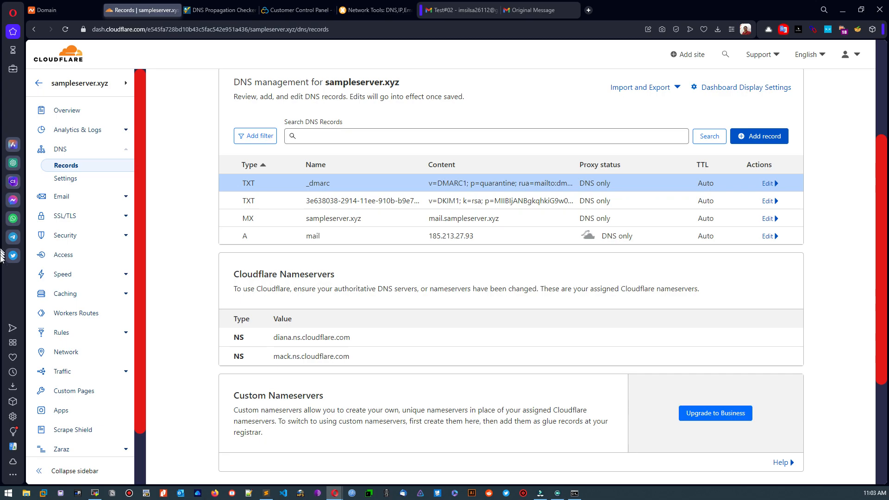
Add a new DNS record of type TXT with the name sampleserver.xyz.
left_click(765, 139)
left_click(294, 198)
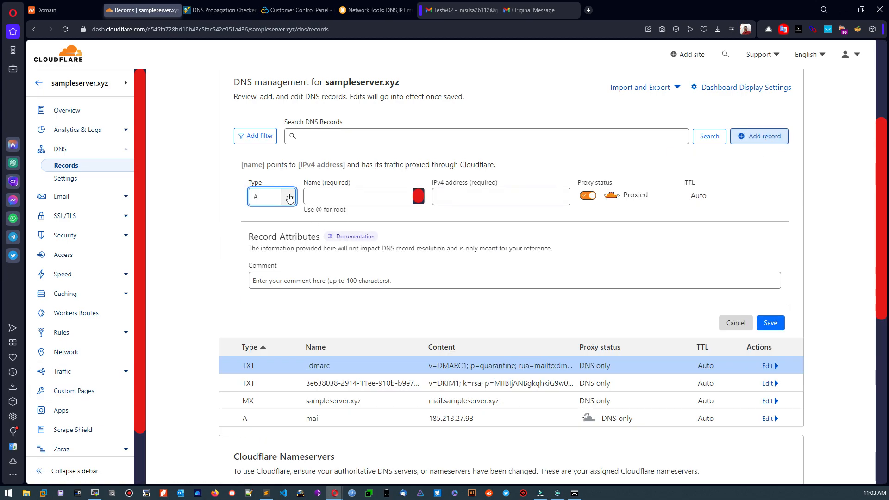
scroll(277, 257, "down", 3)
scroll(276, 264, "down", 3)
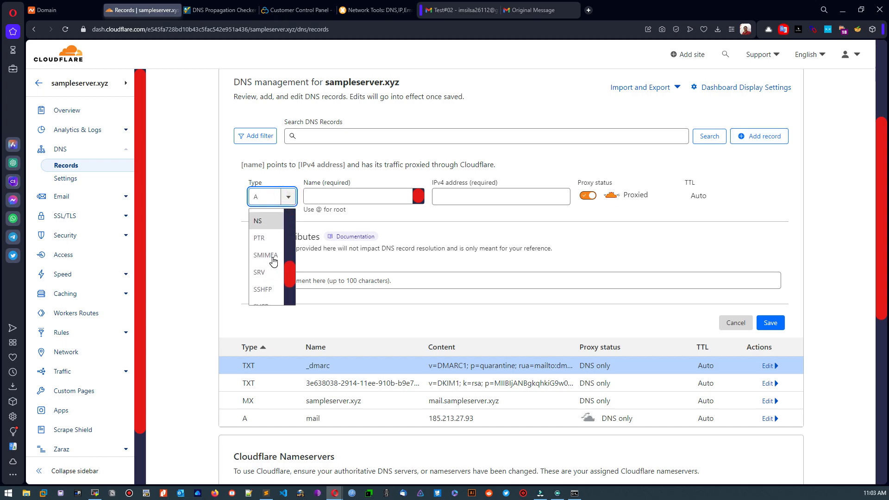
left_click(259, 279)
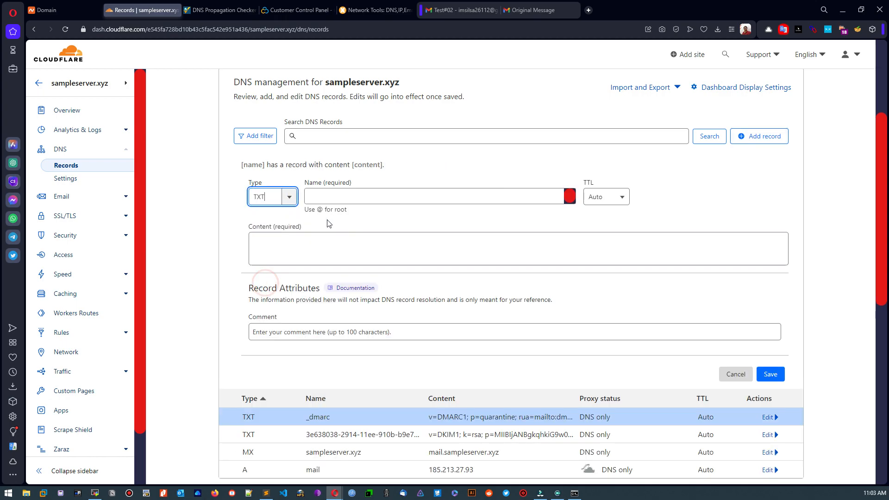
left_click(338, 194)
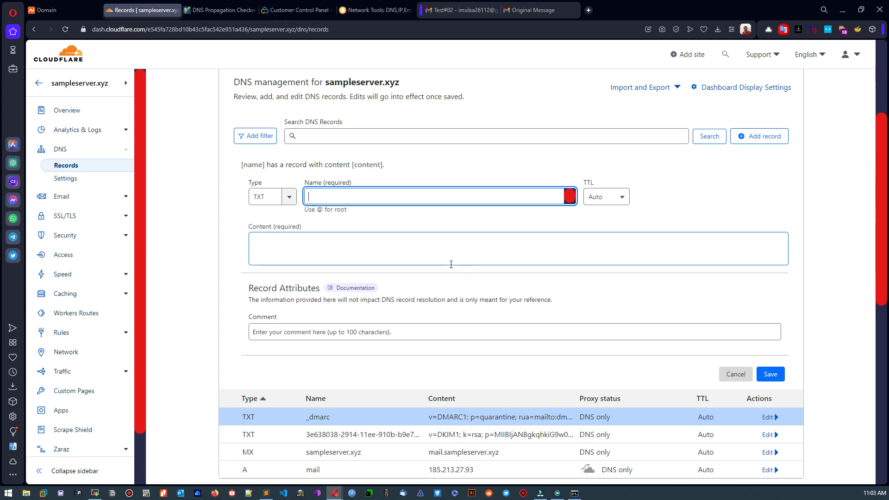
type("samples")
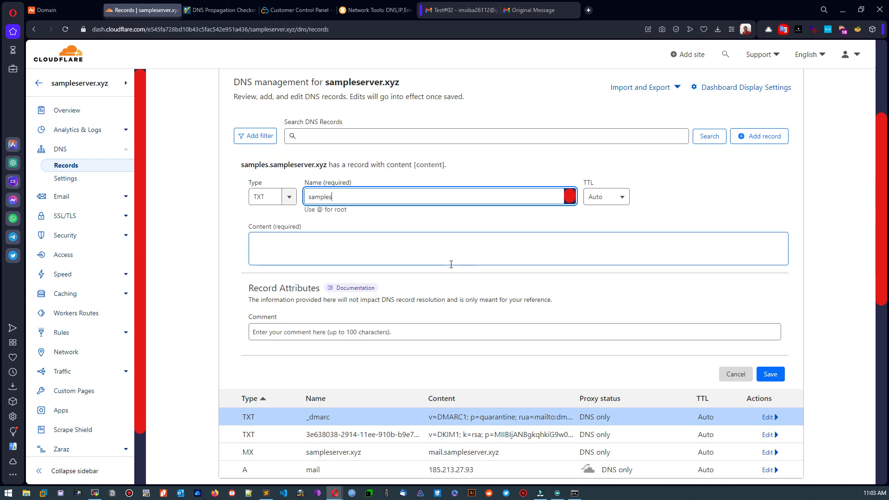
type("erver.xyz")
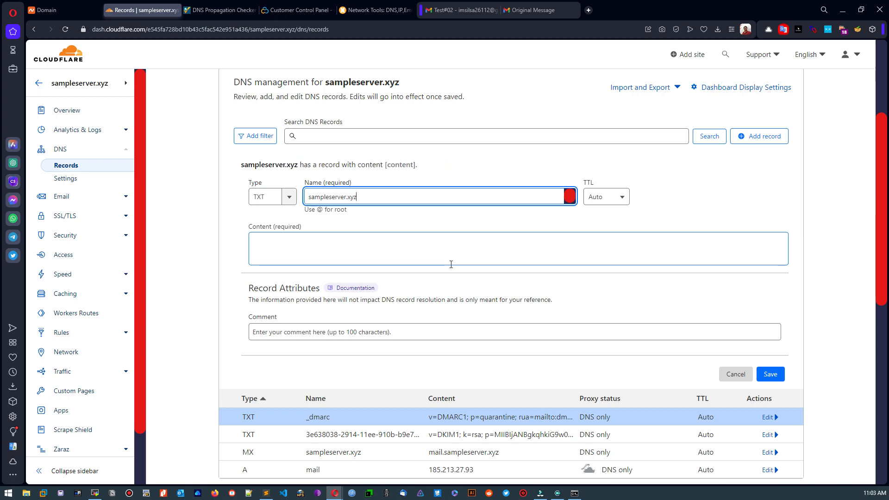
Enter "v=spf1 mx a:mail.sampleserver.xyz" as the content of the new TXT record.
left_click(291, 249)
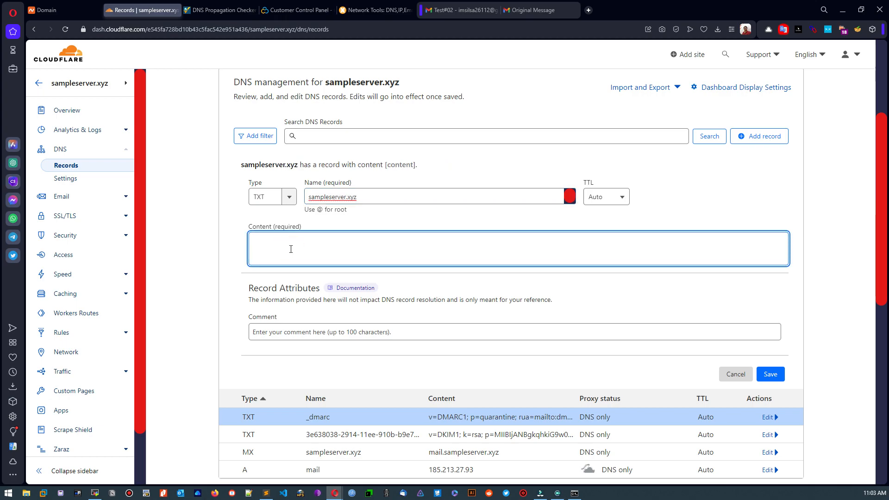
type("v=s")
type("1 a")
key("BackSpace")
type("mx a:")
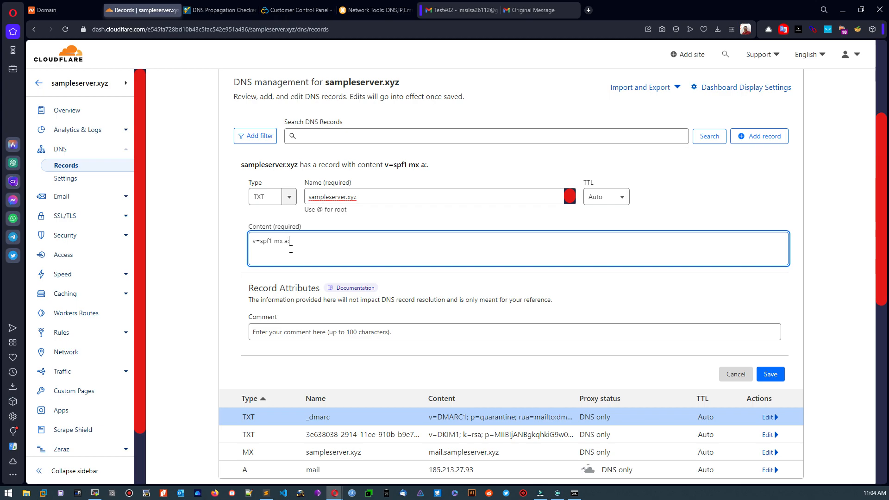
type("mi")
type("il.")
type("sampleserver")
type(".xyz")
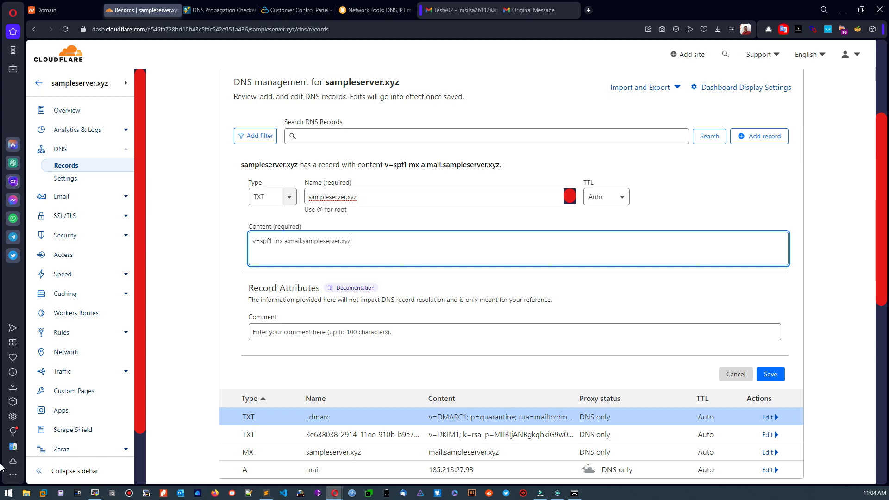
Complete the SPF content with the "-all" qualifier and save the TXT record.
left_click(393, 249)
type("-al")
key("BackSpace")
type("~")
key("BackSpace")
type("-")
left_click(759, 377)
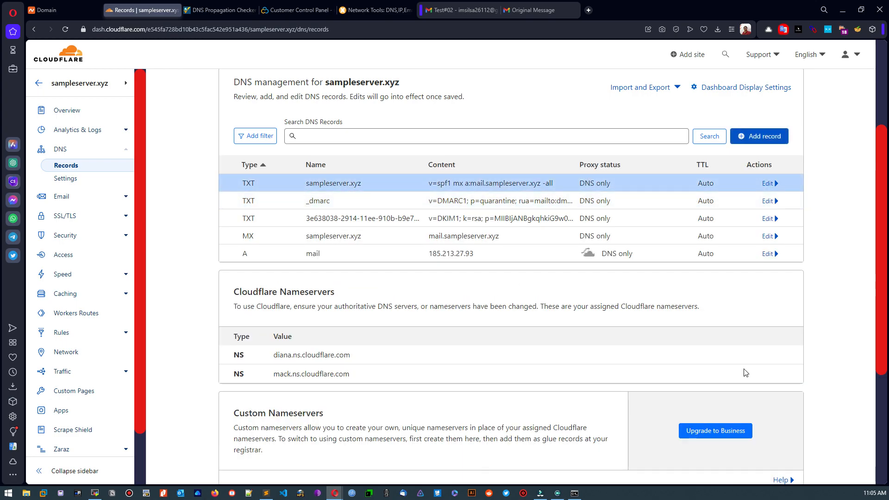
Switch to the nslookup console and run a PTR lookup for 185.213.27.93.
left_click(487, 331)
left_click(574, 493)
left_click(512, 338)
key("Escape")
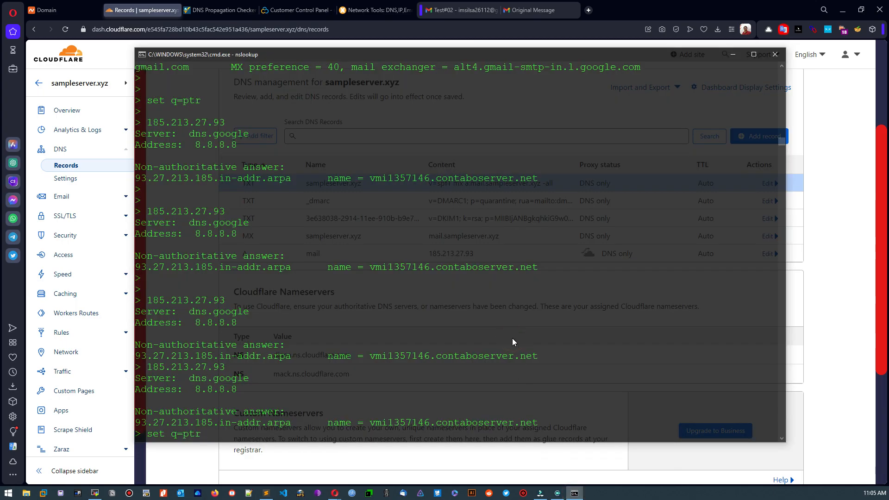
key("Return")
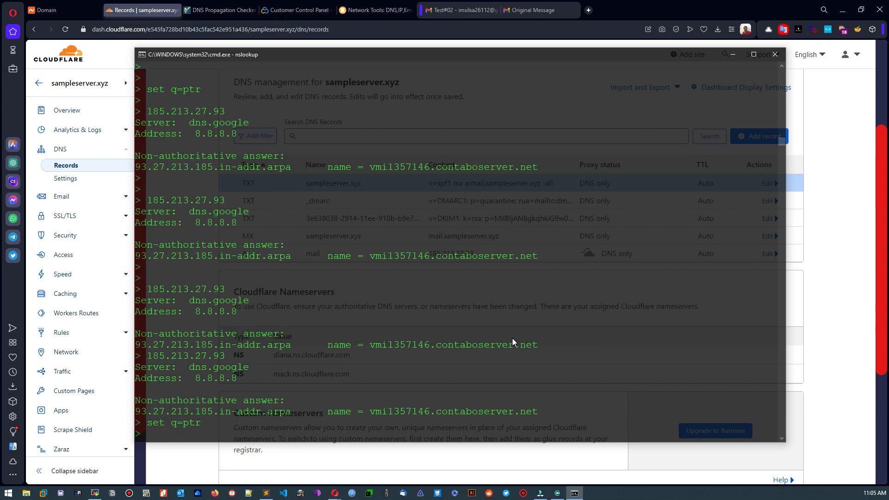
type("server 8.8.8.8")
key("Up")
key("Up")
key("Return")
key("Return")
key("Return")
key("Return")
key("Return")
key("Return")
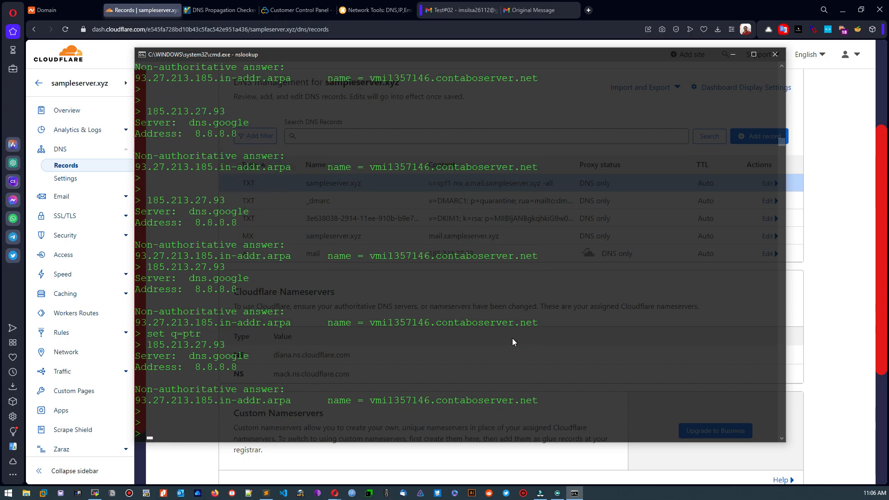
Set the nslookup query type to TXT.
type("exit")
key("Up")
key("Up")
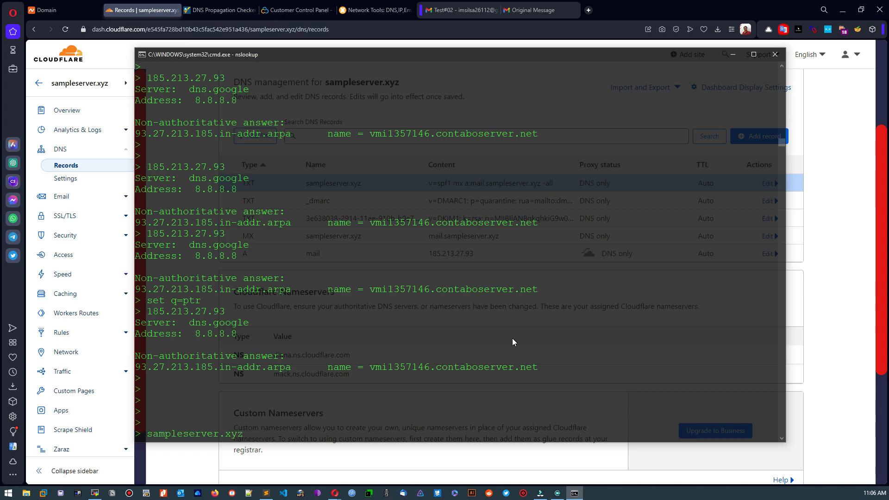
key("BackSpace")
key("BackSpace")
key("BackSpace")
type("txt")
key("Return")
key("Return")
key("Return")
Look up the TXT record of sampleserver.xyz, examine the returned SPF value and put the console away.
type("s")
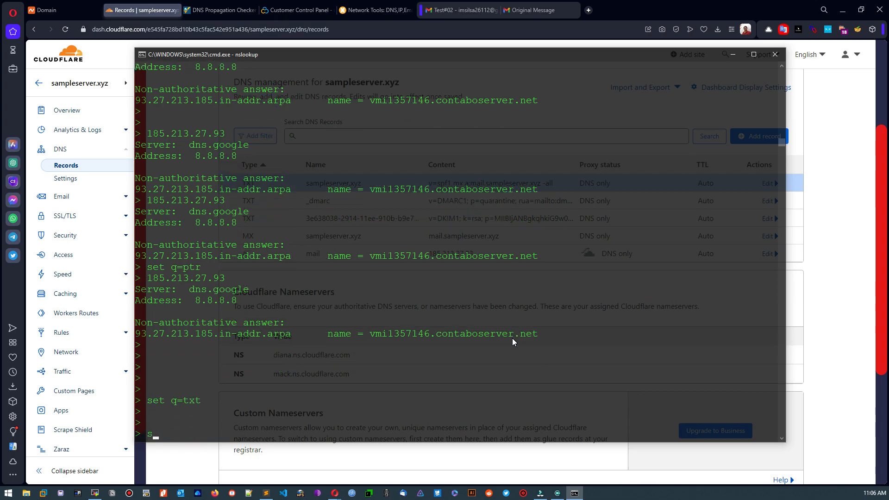
type("ampleserver.xyz")
key("Return")
key("Return")
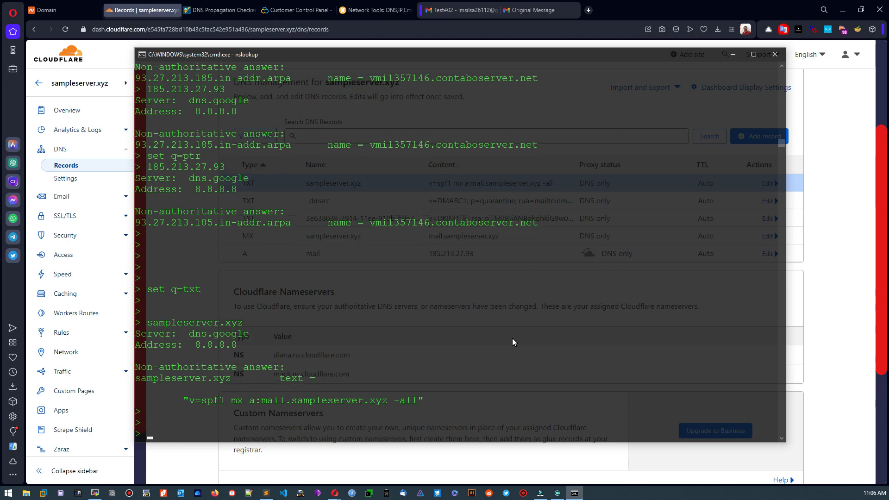
scroll(512, 338, "up", 1)
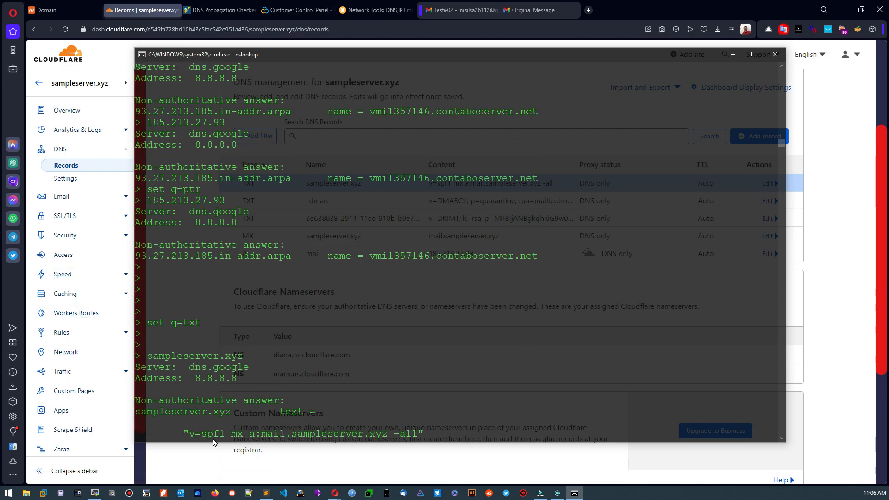
left_click(425, 437)
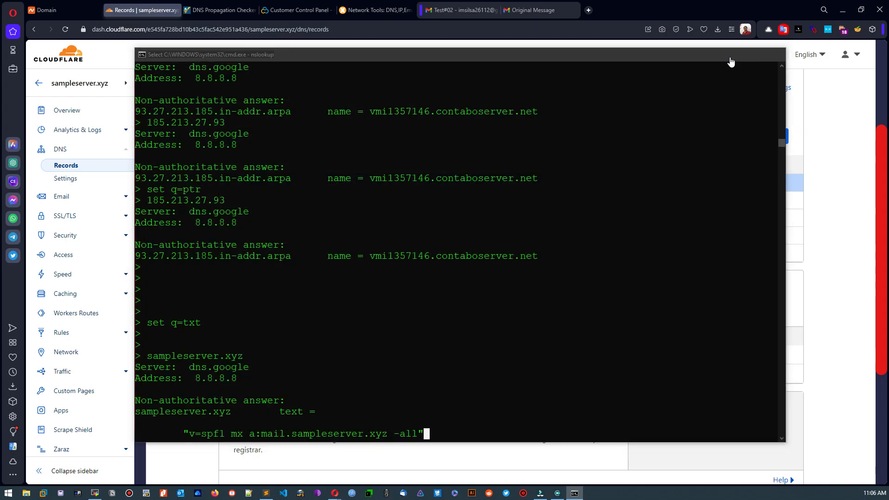
left_click(733, 54)
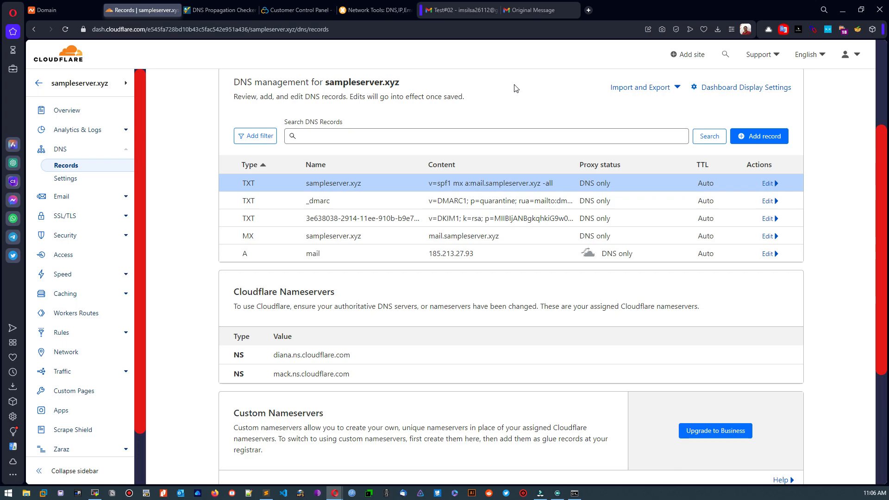
Switch to the Zimbra webmail window and start a new message addressed to the saved Gmail recipient.
mouse_move(349, 490)
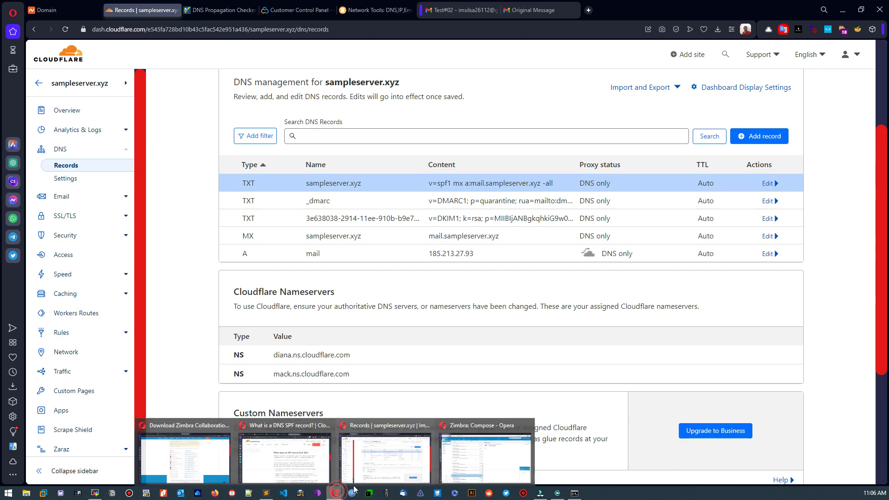
left_click(447, 456)
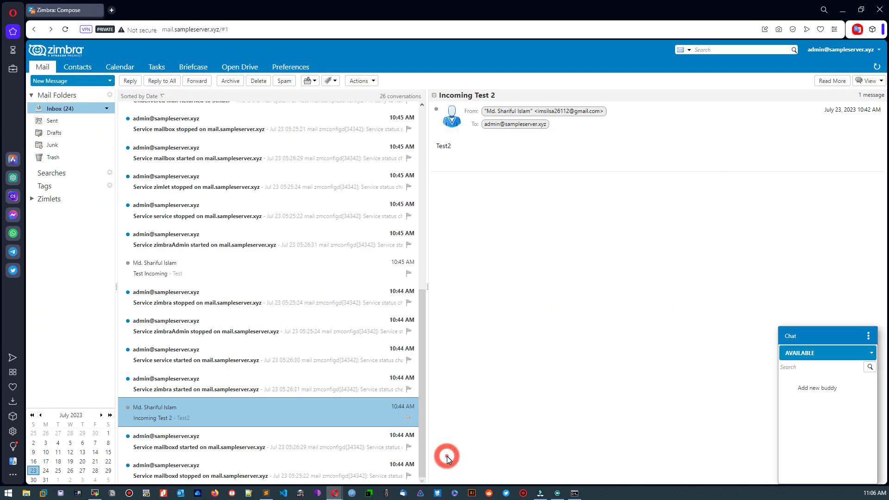
left_click(77, 84)
type("imsi")
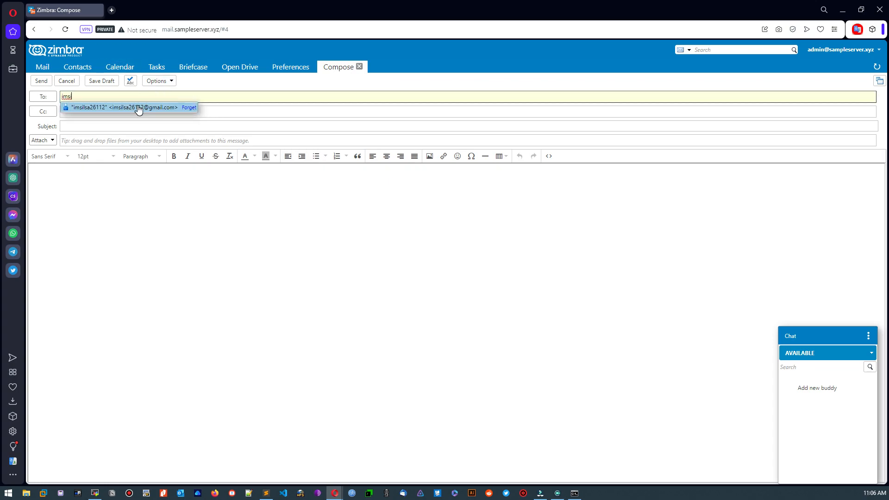
left_click(138, 109)
Give the message the subject "Test#spf" and the body "Test", and send it.
left_click(126, 126)
type("Test#spf")
left_click(92, 224)
type("Test")
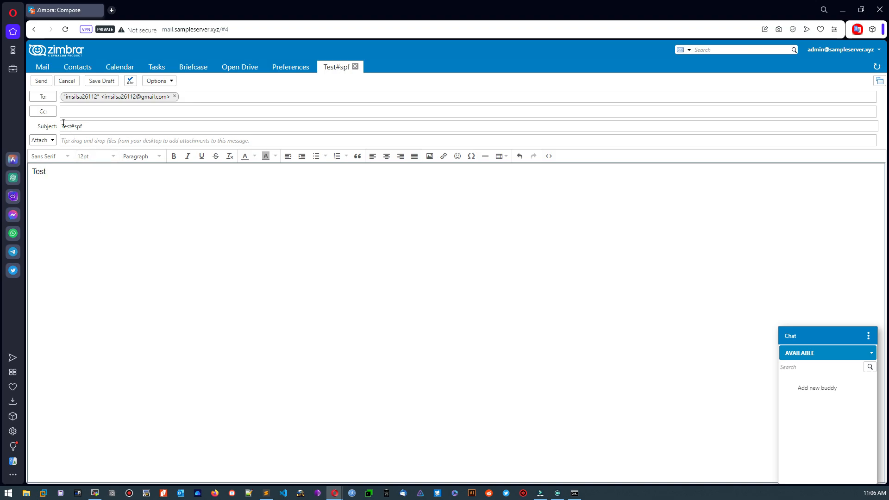
left_click(41, 81)
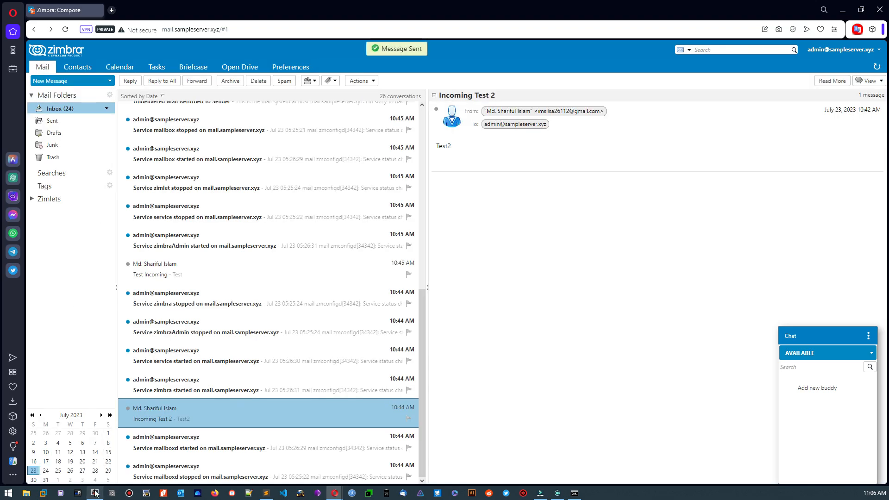
Switch to the server's SSH terminal, follow /var/log/zimbra.log with tail -f and examine the Gmail relay entry for the sent message.
left_click(95, 493)
key("Up")
key("Up")
key("Down")
key("Return")
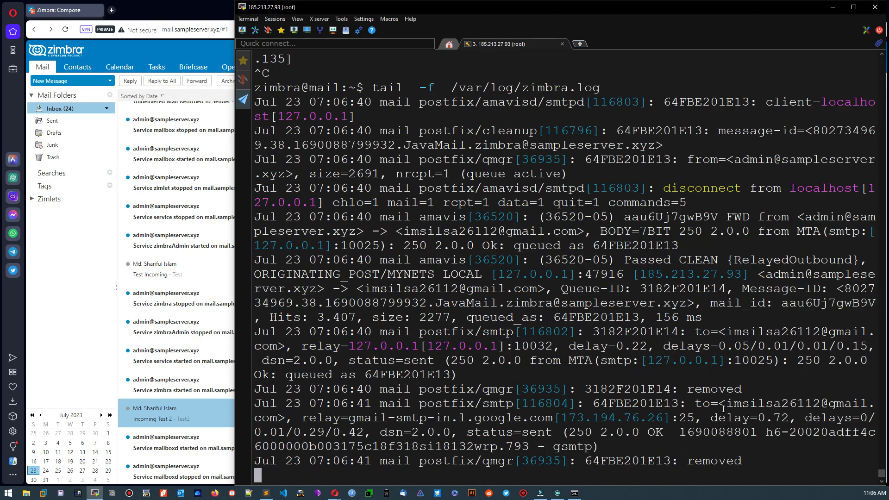
left_click_drag(348, 419, 551, 423)
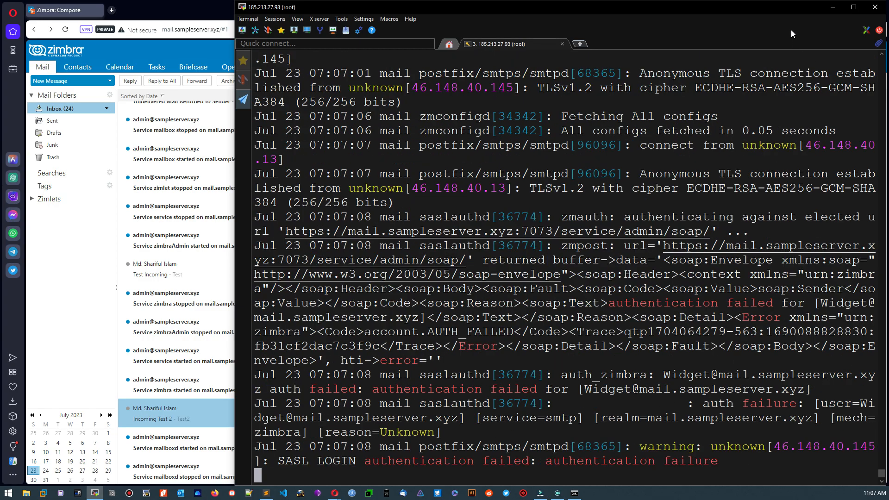
left_click(829, 10)
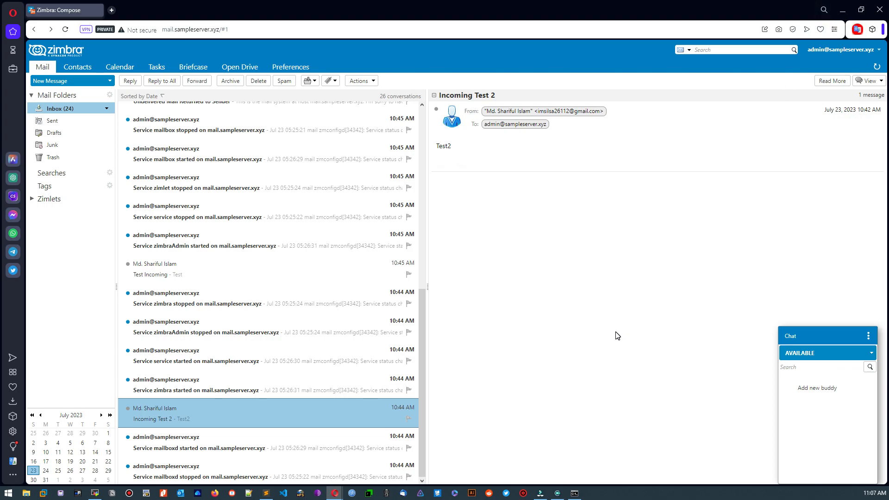
Return to Gmail, close the Original Message page, check the inbox for the new test message and show the additional mail folders.
left_click(843, 10)
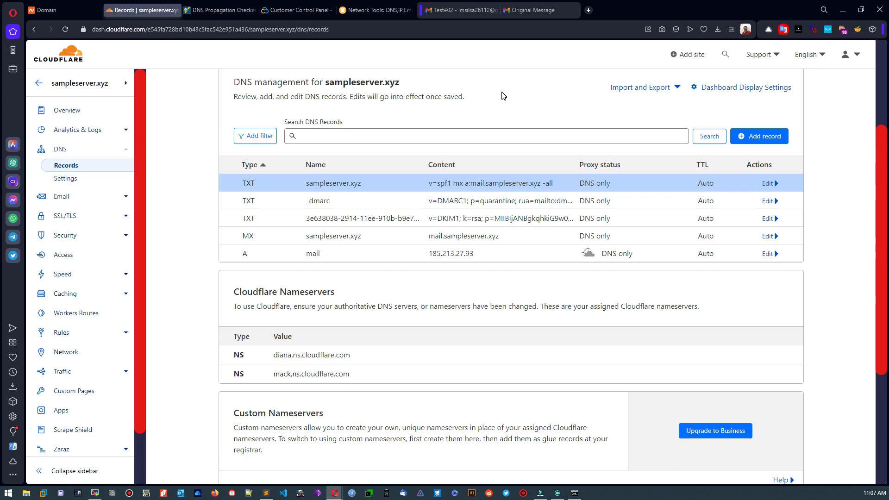
left_click(570, 11)
left_click(579, 10)
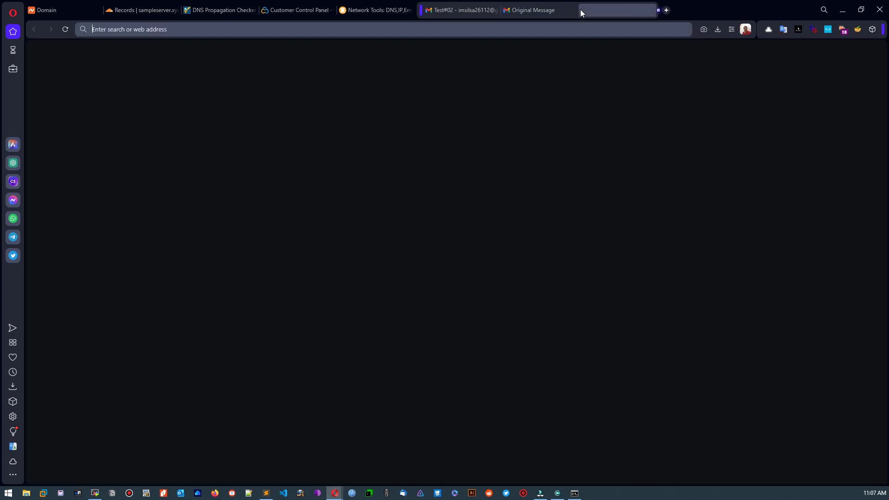
left_click(474, 9)
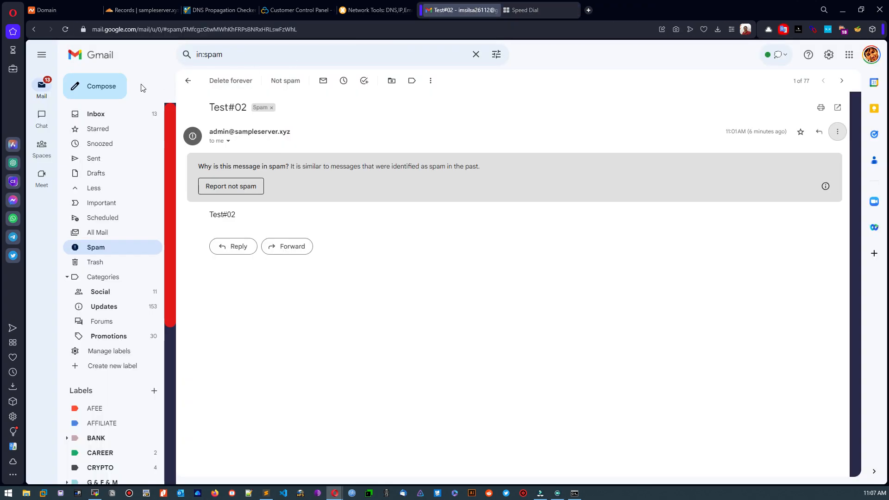
left_click(107, 114)
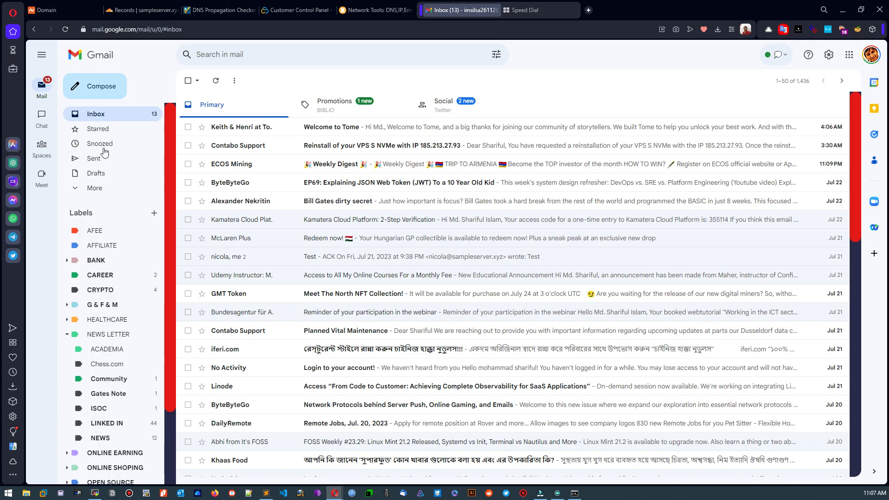
left_click(79, 189)
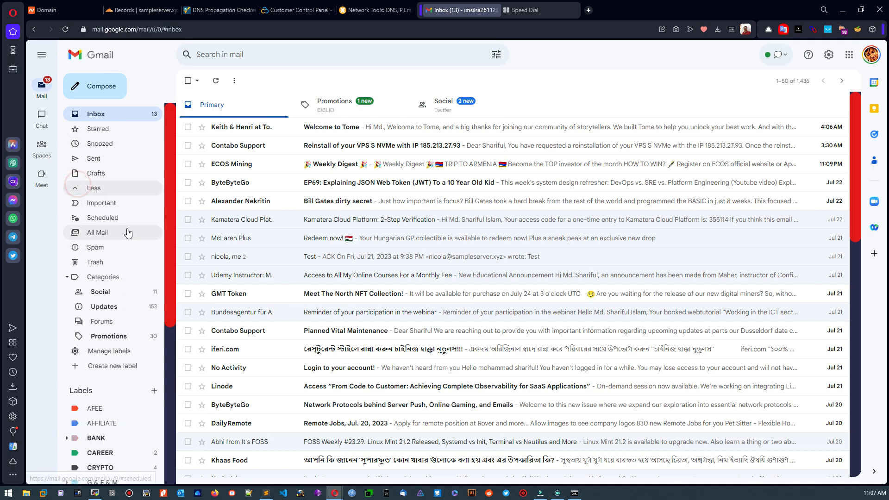
Open the "Test#spf" message in the Spam folder and show its original source.
left_click(113, 247)
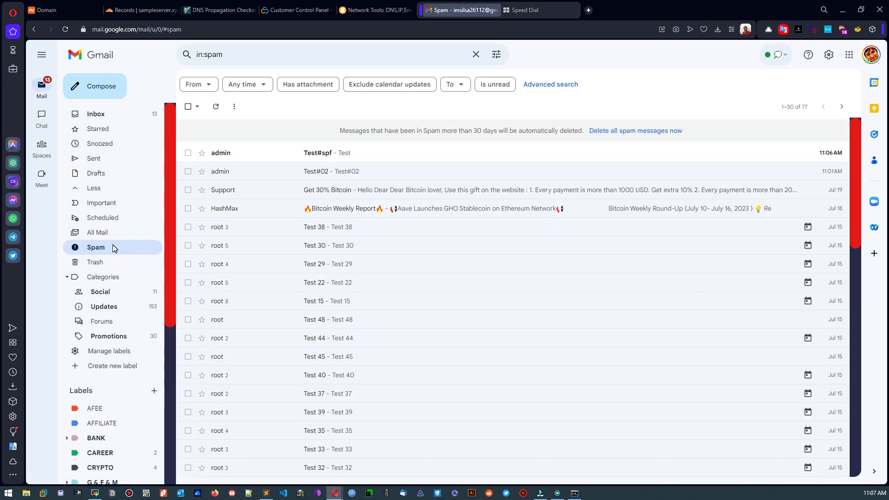
left_click(325, 153)
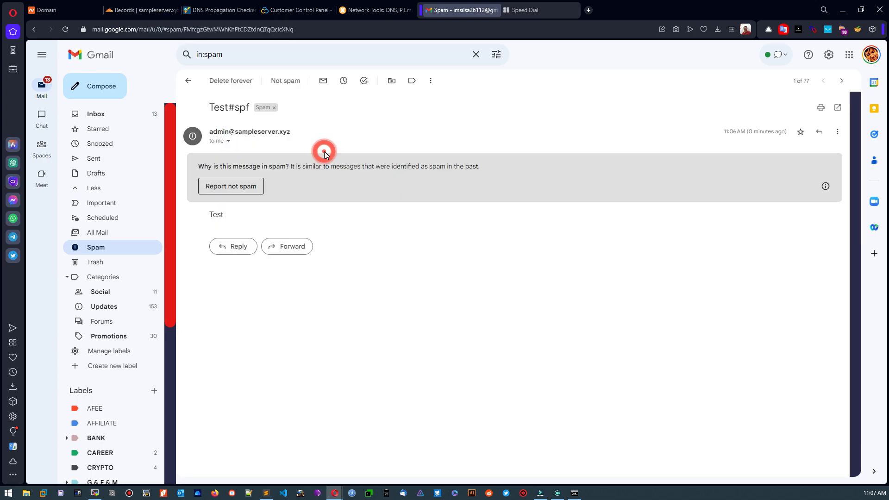
left_click(838, 132)
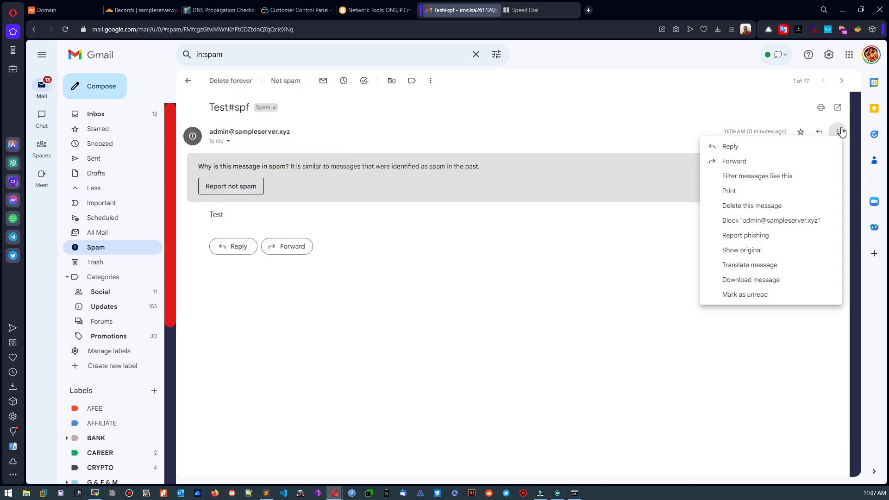
left_click(744, 251)
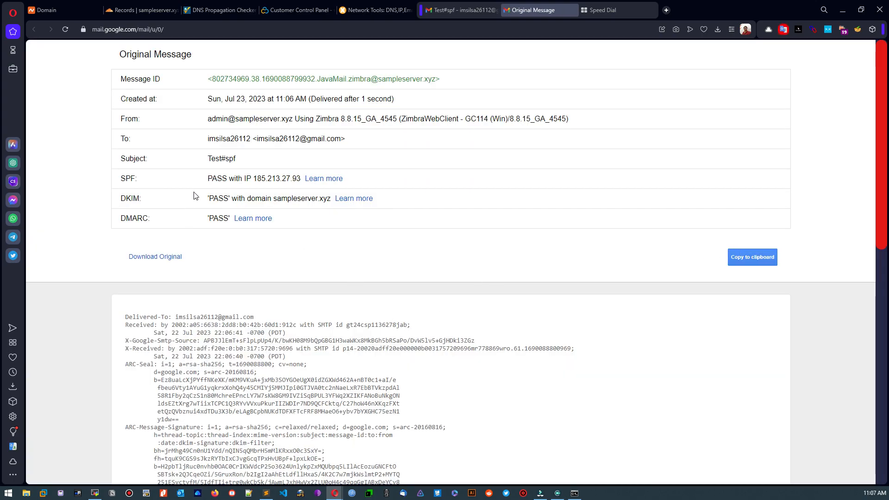
Examine the message's SPF, DKIM and DMARC results and the sending IP address in the Received-SPF header.
double_click(225, 179)
triple_click(218, 196)
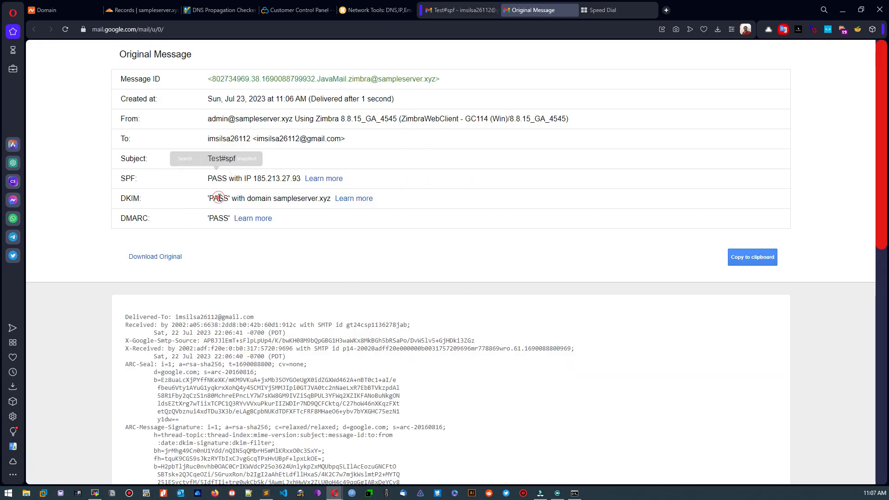
triple_click(227, 216)
left_click(395, 238)
scroll(338, 324, "down", 7)
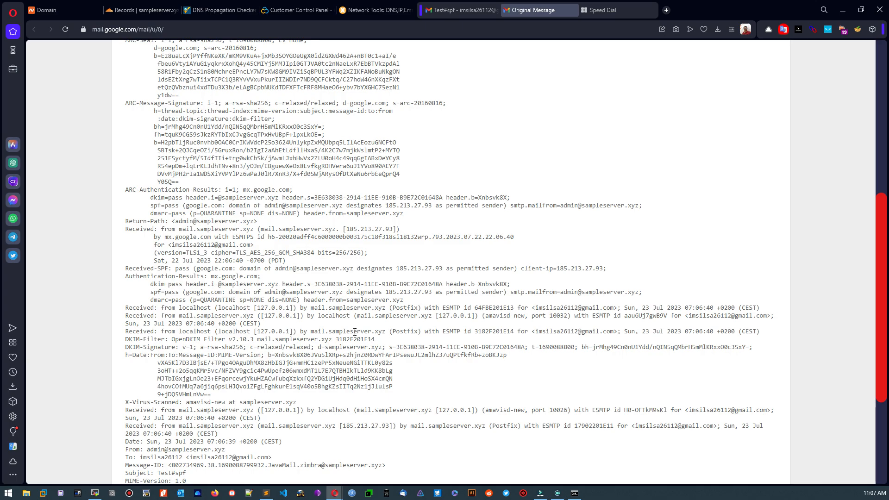
double_click(412, 269)
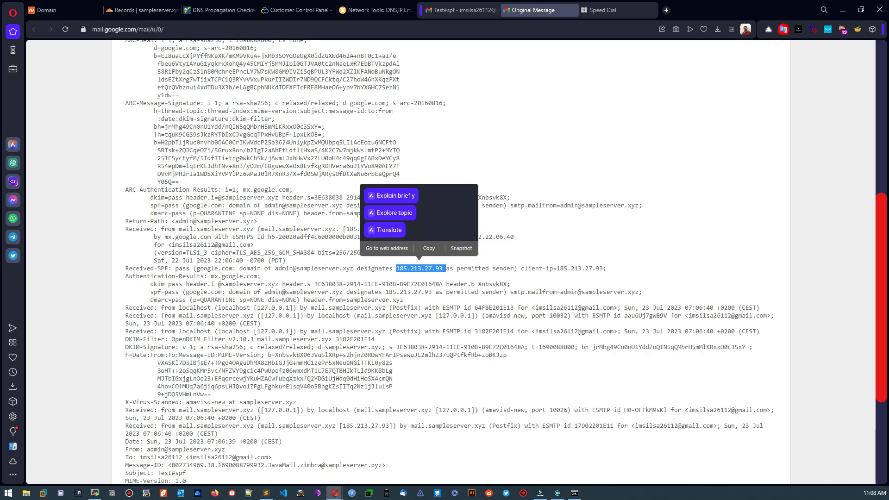
Open the Blacklists check page in MxToolbox, and switch to the server's SSH terminal to stop following the log.
left_click(368, 10)
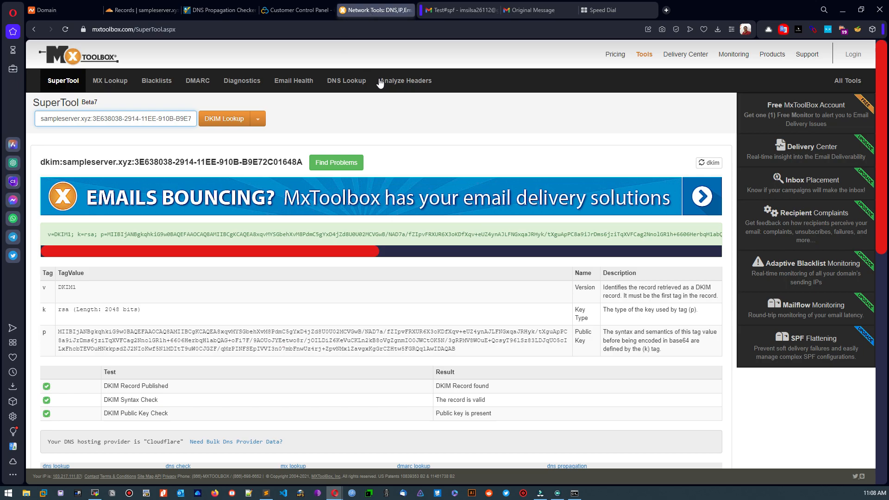
left_click(157, 85)
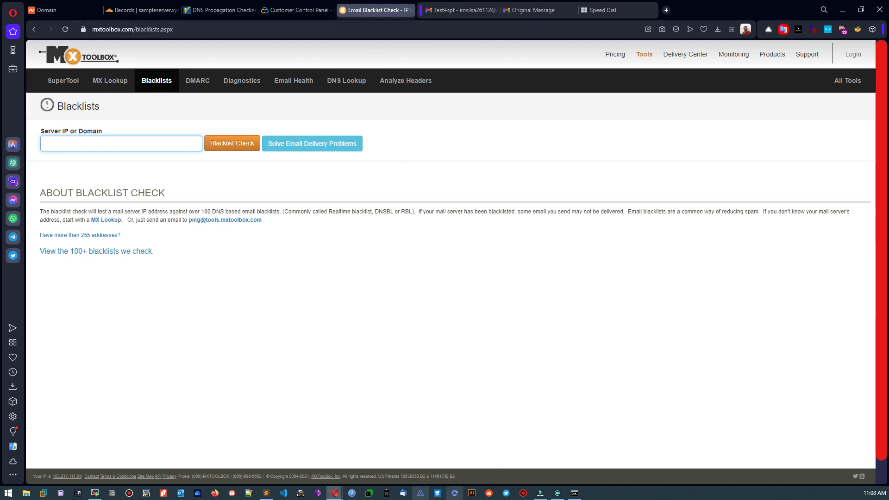
left_click(95, 493)
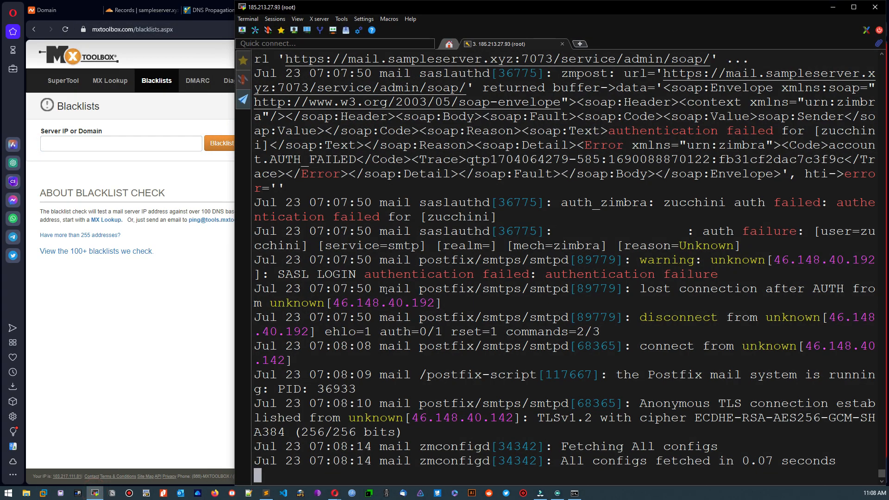
key("ctrl+c")
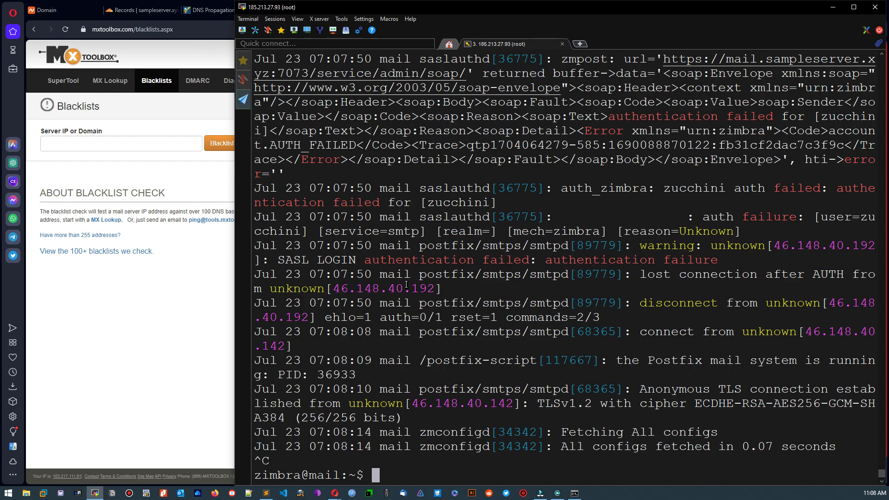
Run ip a s on the server and copy the IPv4 address of the eth0 interface.
key("Up")
key("Up")
key("Up")
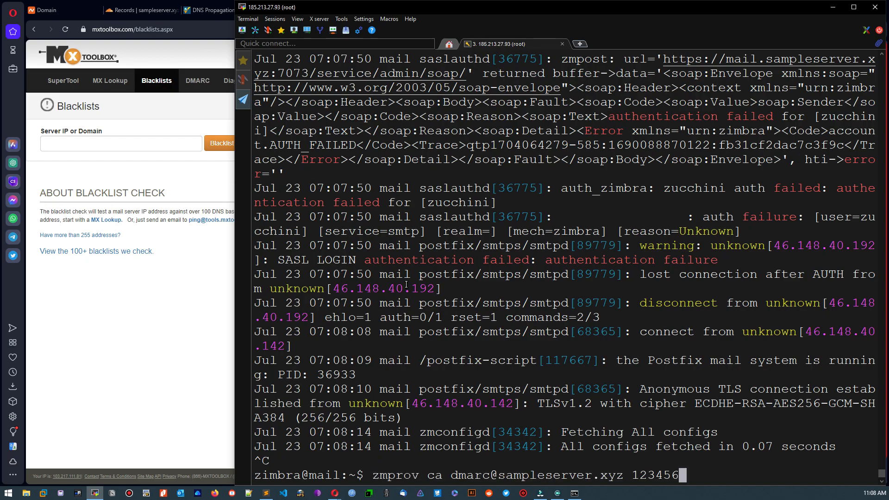
key("Down")
key("Down")
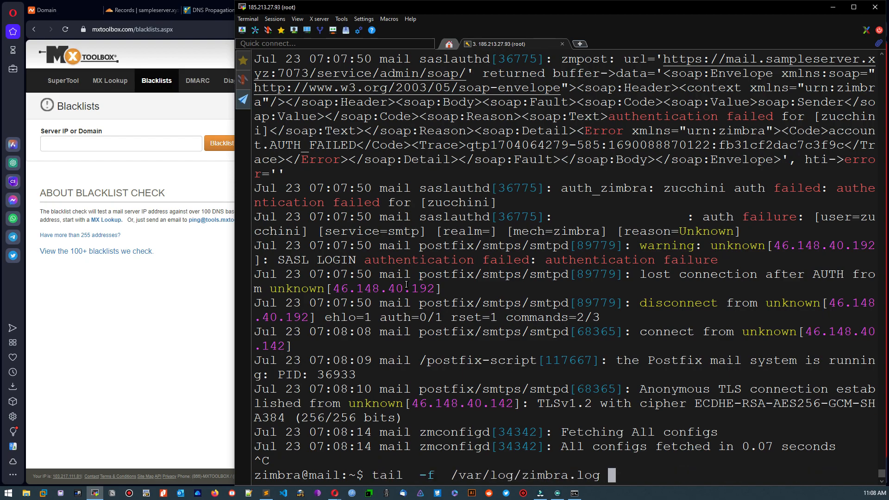
key("Down")
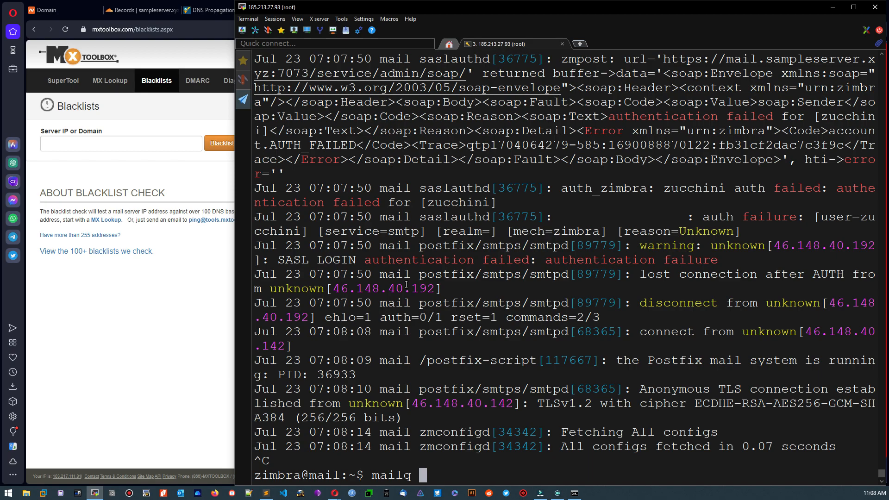
key("Down")
type("ip a s")
key("Return")
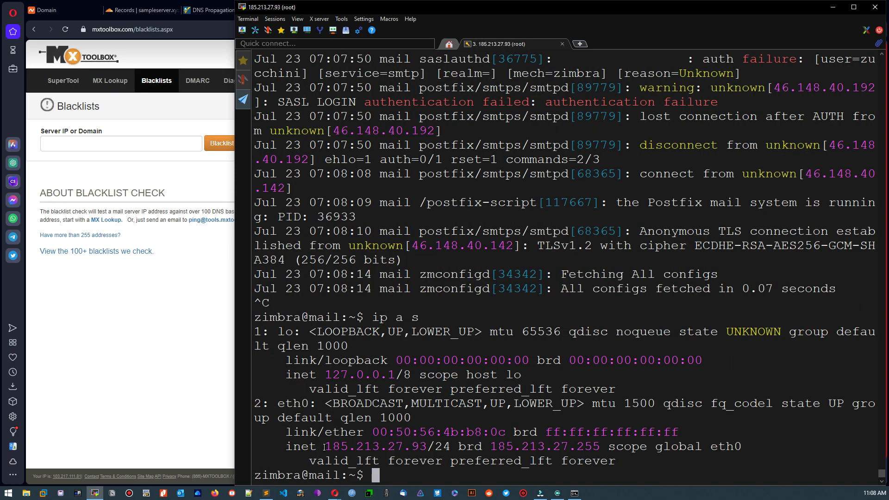
left_click_drag(324, 446, 427, 446)
Return to MxToolbox, run a blacklist check on 185.213.27.93 and examine the listed entry.
left_click(220, 375)
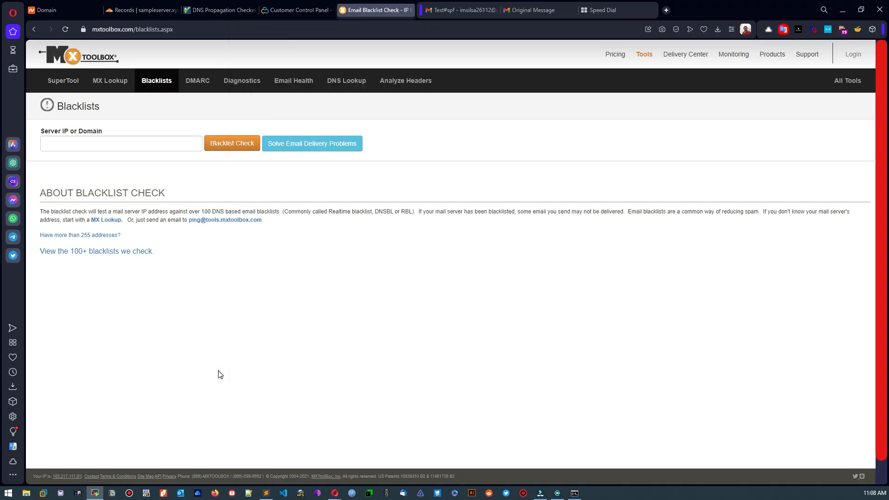
left_click(114, 144)
key("ctrl+v")
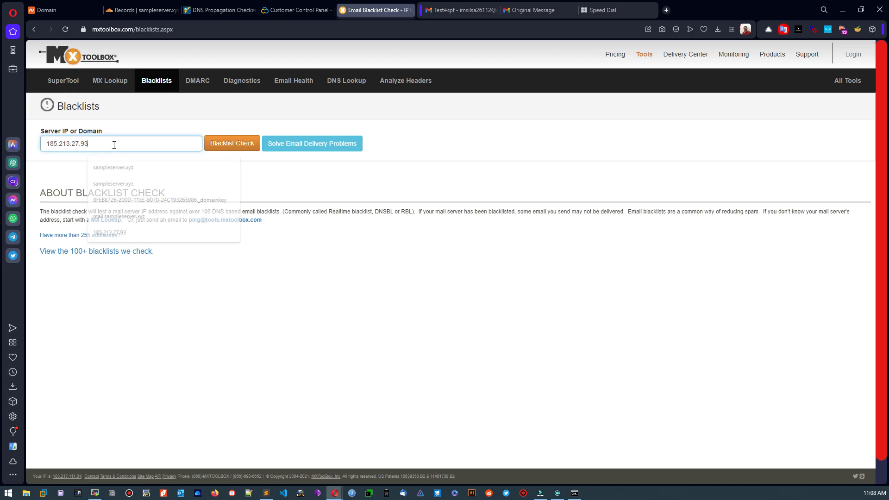
left_click(226, 144)
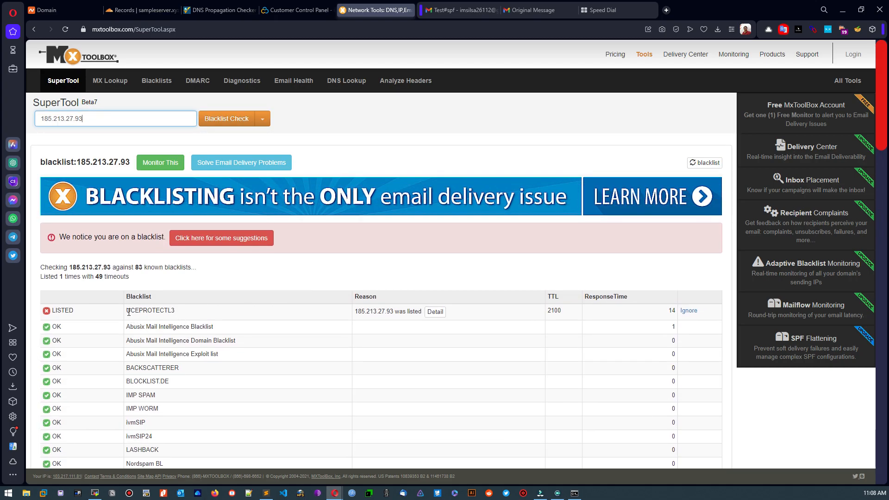
left_click_drag(129, 312, 175, 312)
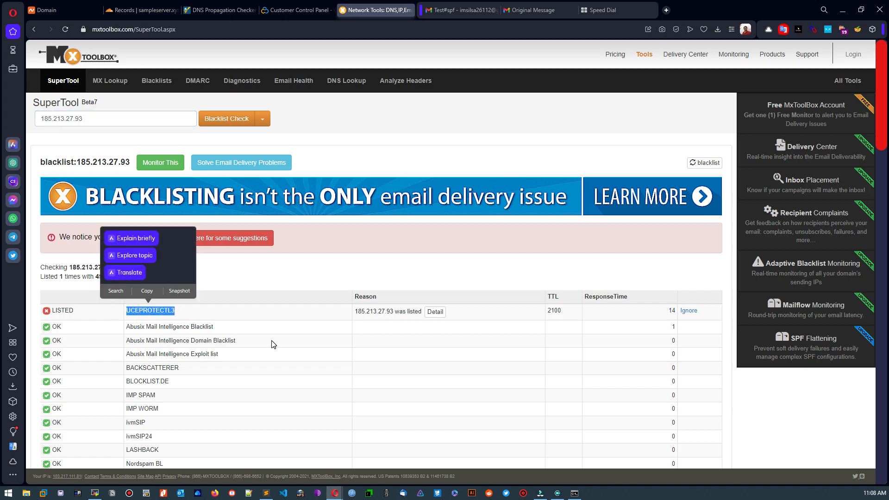
left_click(465, 240)
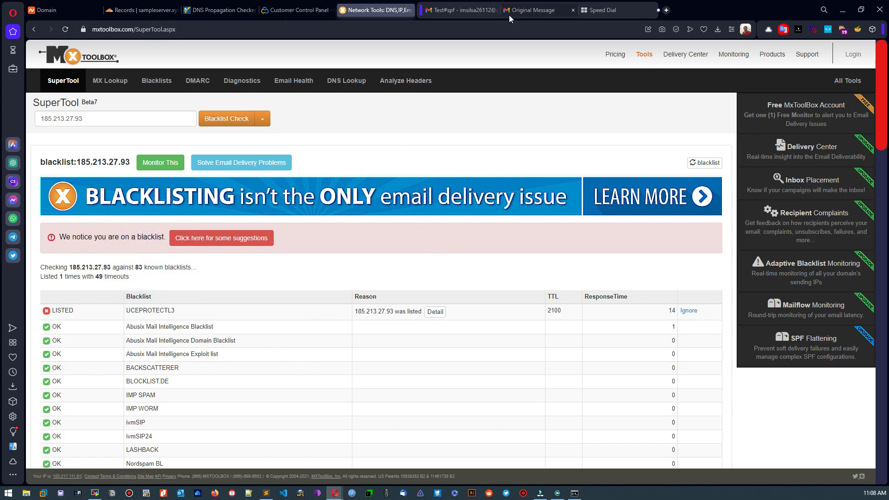
Return to the "Test#spf" message in Gmail and examine the full headers on its Original Message page.
left_click(453, 10)
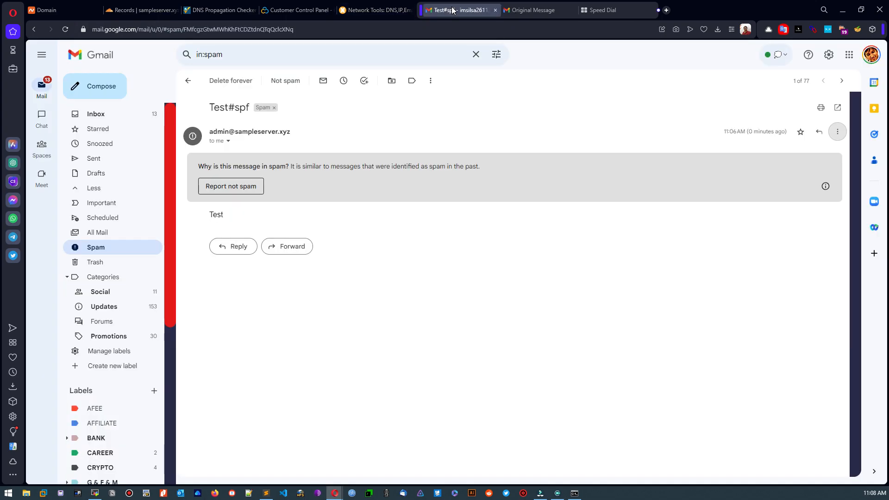
left_click(837, 132)
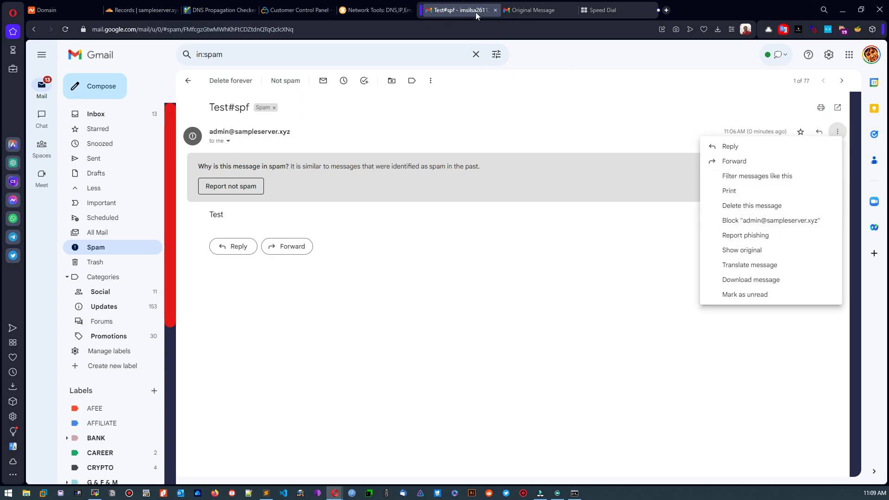
left_click(544, 10)
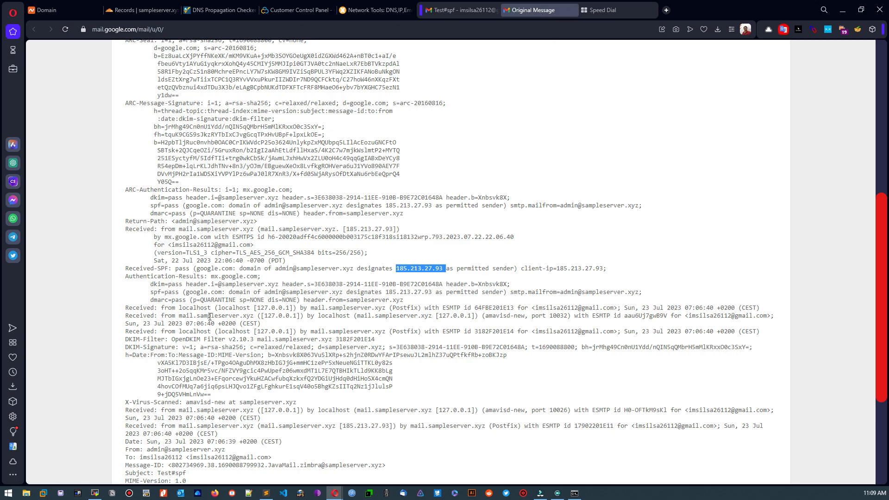
scroll(337, 200, "up", 7)
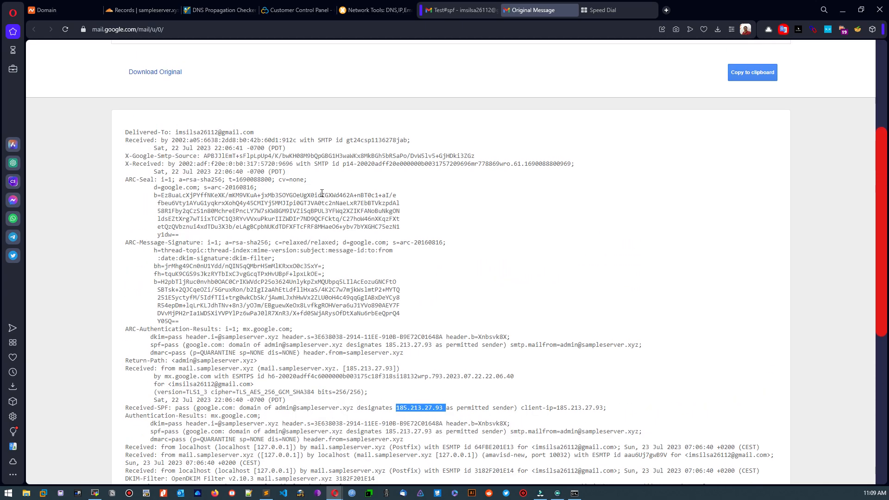
scroll(284, 175, "down", 2)
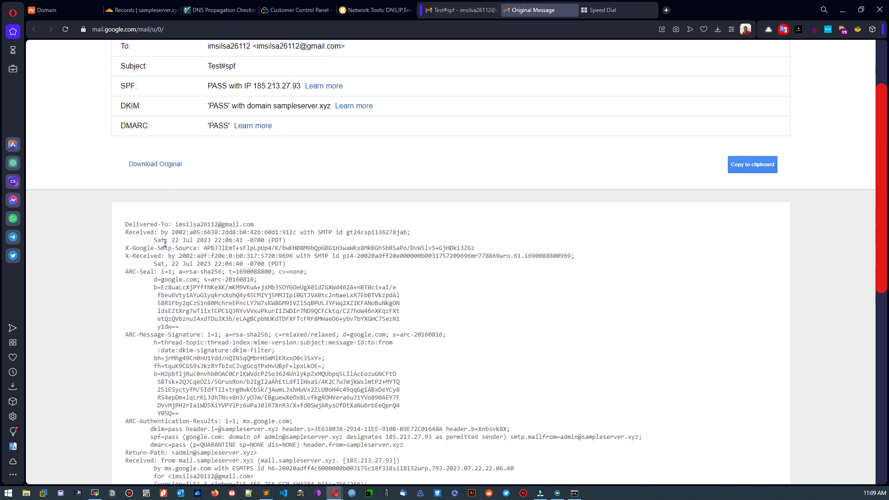
scroll(190, 287, "down", 1)
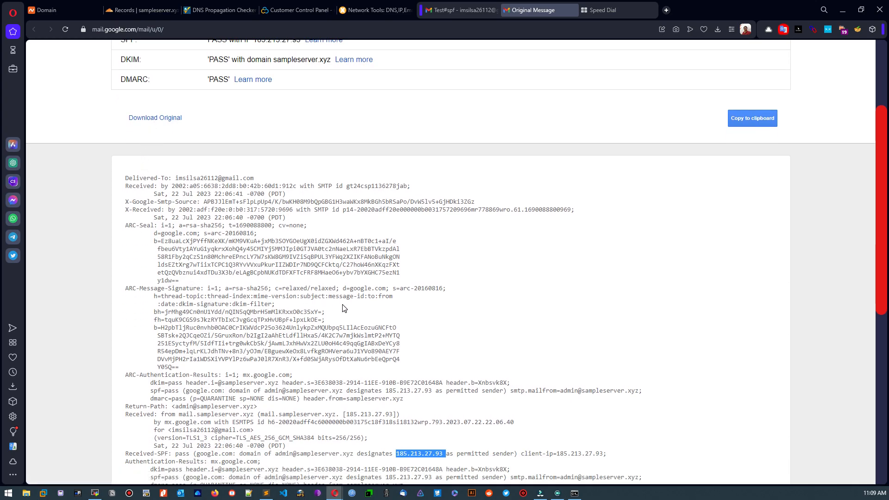
scroll(345, 304, "down", 1)
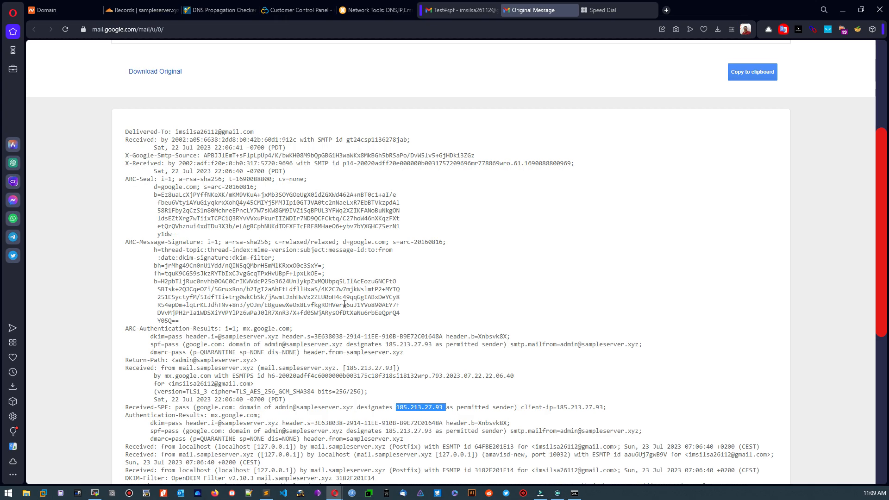
scroll(345, 305, "down", 2)
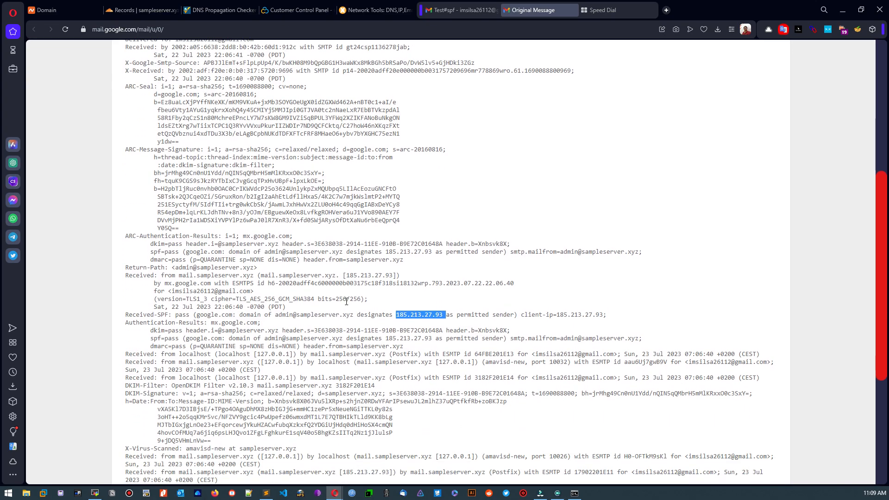
scroll(346, 301, "down", 1)
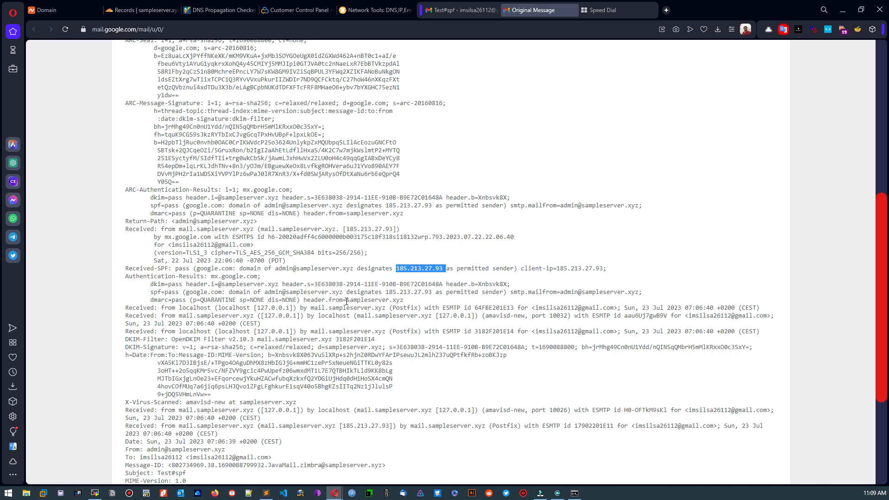
scroll(346, 301, "down", 2)
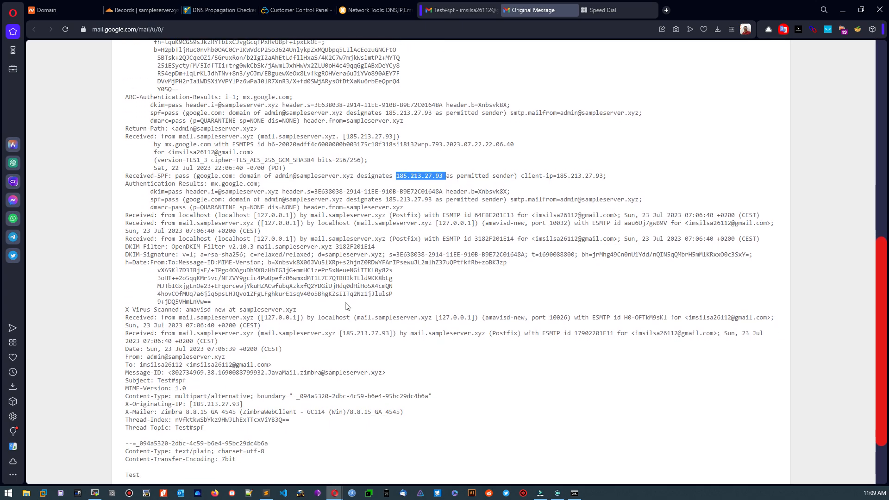
scroll(347, 306, "down", 2)
scroll(345, 301, "up", 2)
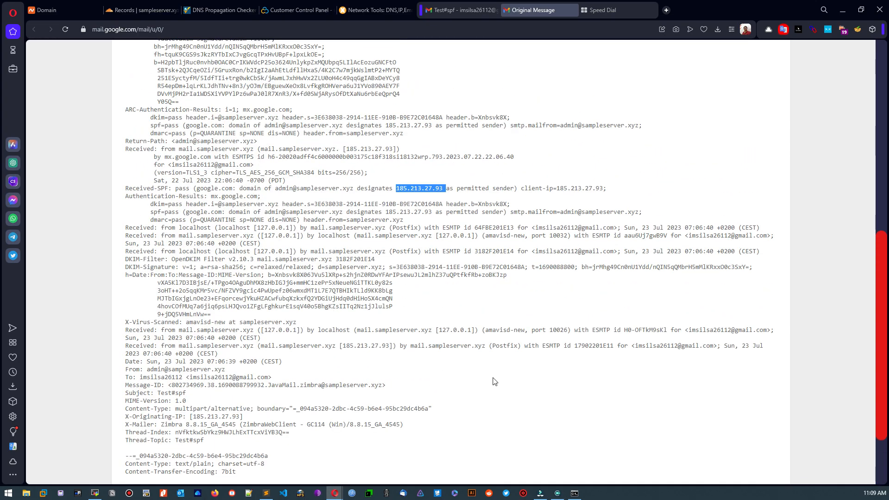
Switch to the Windows Command Prompt and exit the nslookup session.
left_click(574, 493)
left_click(524, 321)
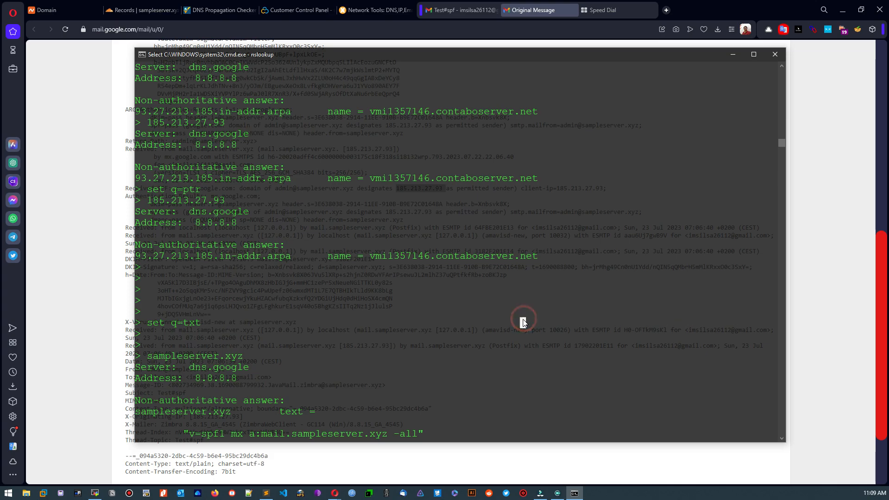
key("Up")
key("Up")
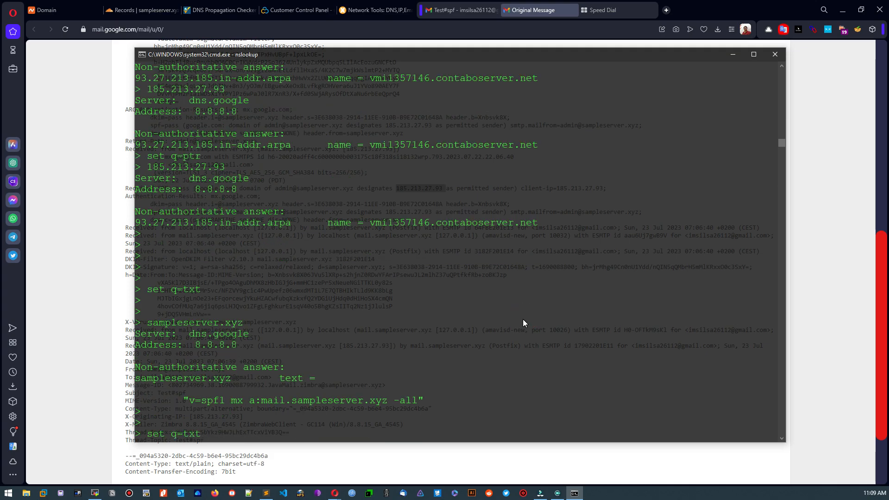
key("BackSpace")
key("BackSpace")
key("BackSpace")
key("BackSpace")
key("BackSpace")
key("BackSpace")
key("BackSpace")
key("BackSpace")
type("exit")
key("Return")
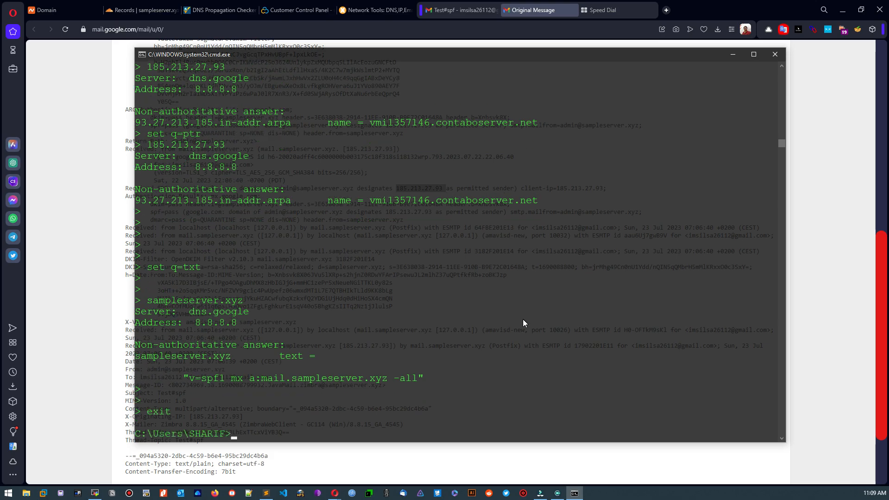
Start a new nslookup session and set its DNS server to 8.8.8.8.
key("Return")
key("Return")
key("Return")
key("Up")
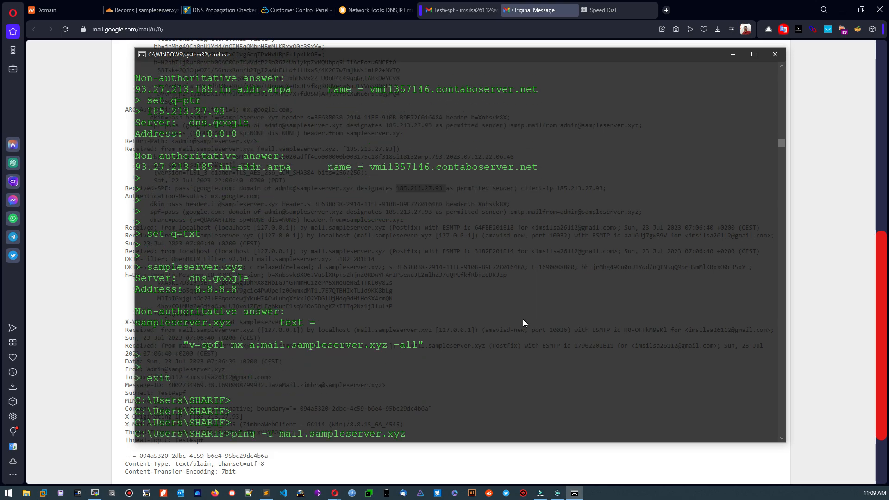
key("Up")
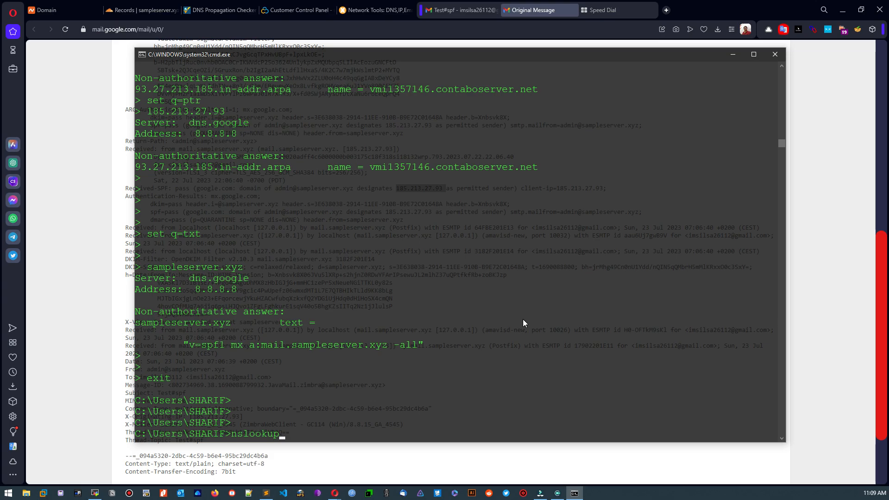
key("Return")
type("server")
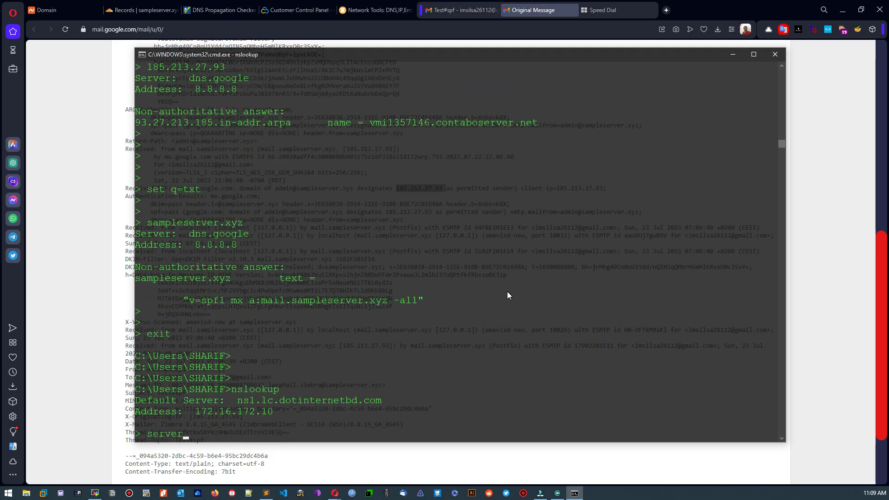
type(" 8.8.8.8")
key("Return")
Run the reverse DNS lookup for 185.213.27.93 twice in the nslookup session.
right_click(454, 191)
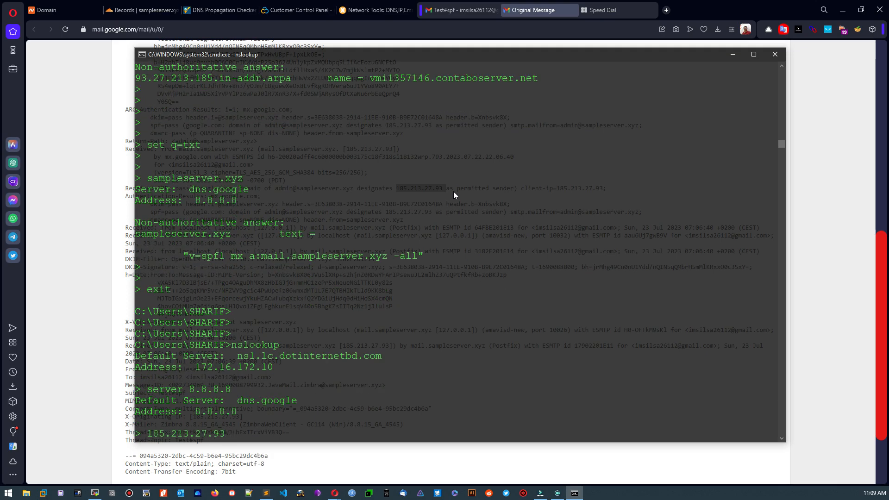
key("Return")
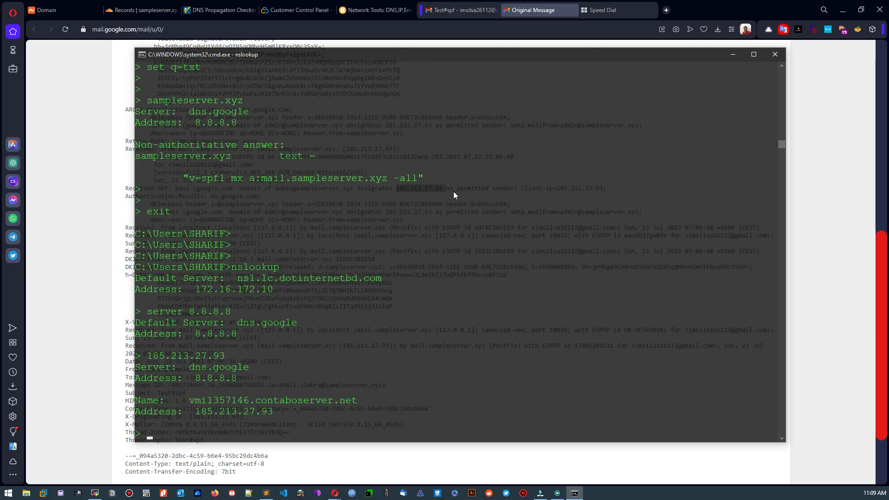
right_click(454, 191)
key("Return")
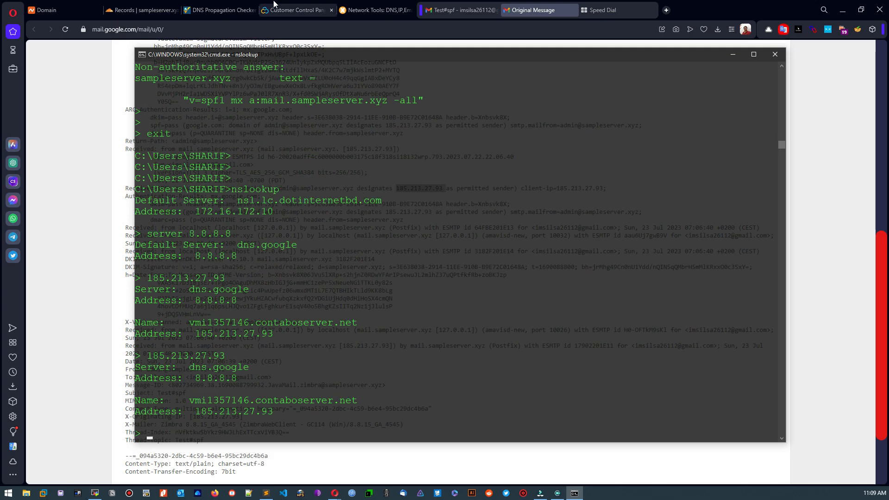
Return to Gmail's Original Message page and examine the DKIM, SPF and DMARC lines under ARC-Authentication-Results.
left_click(733, 54)
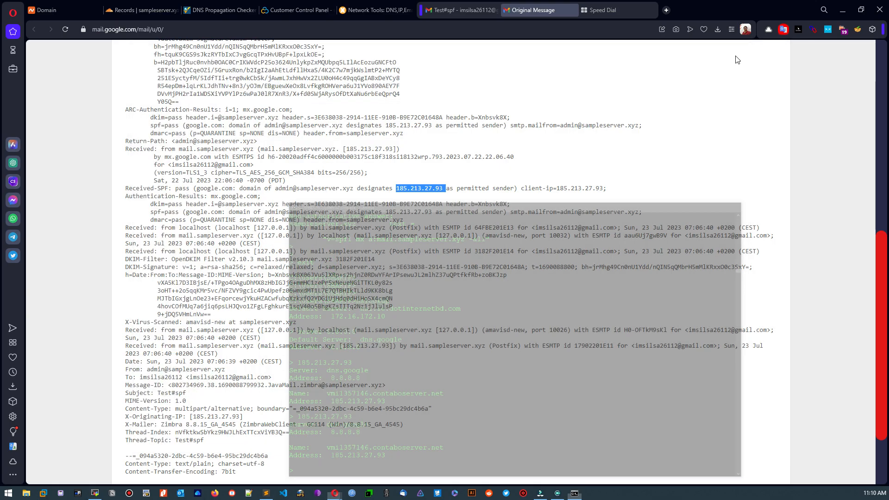
scroll(224, 188, "up", 4)
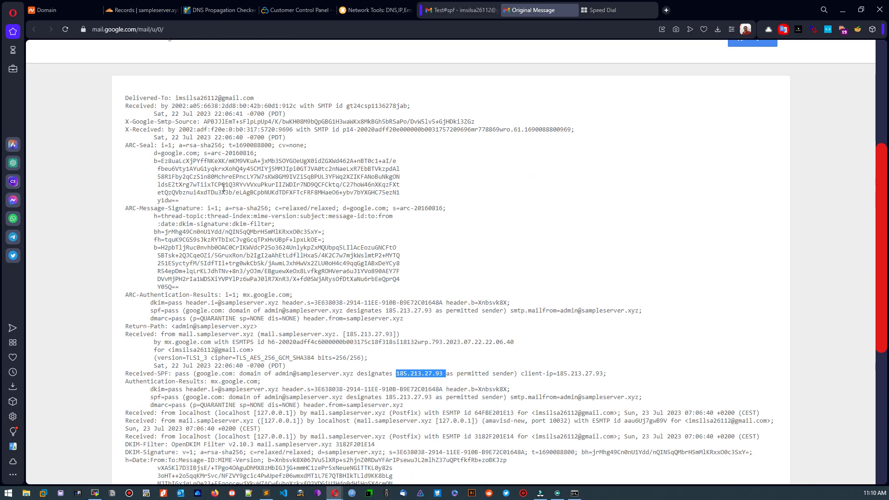
left_click_drag(150, 303, 173, 310)
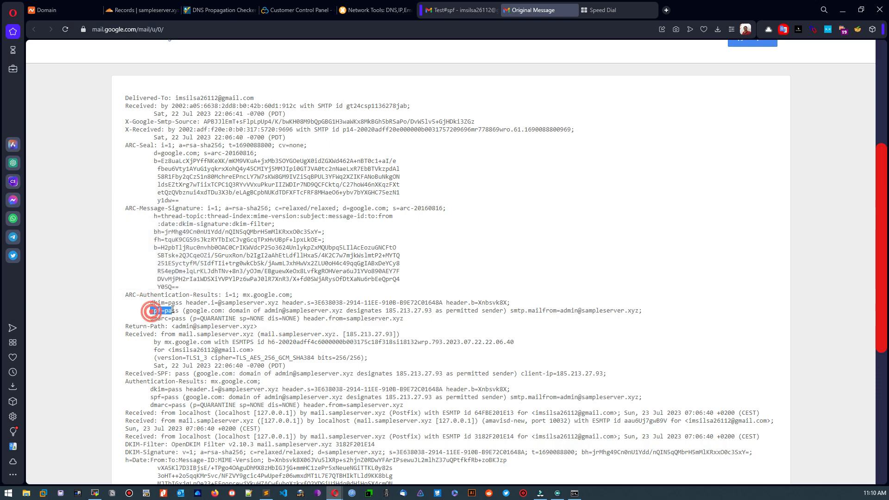
left_click_drag(400, 319, 404, 318)
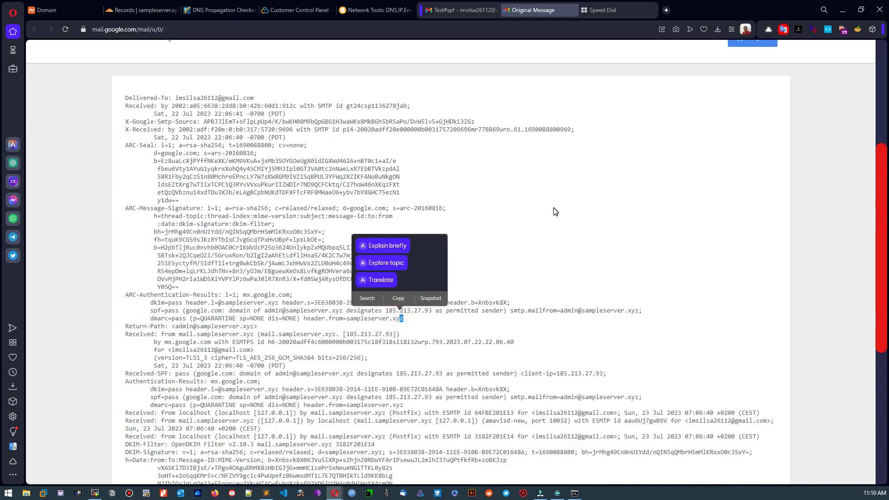